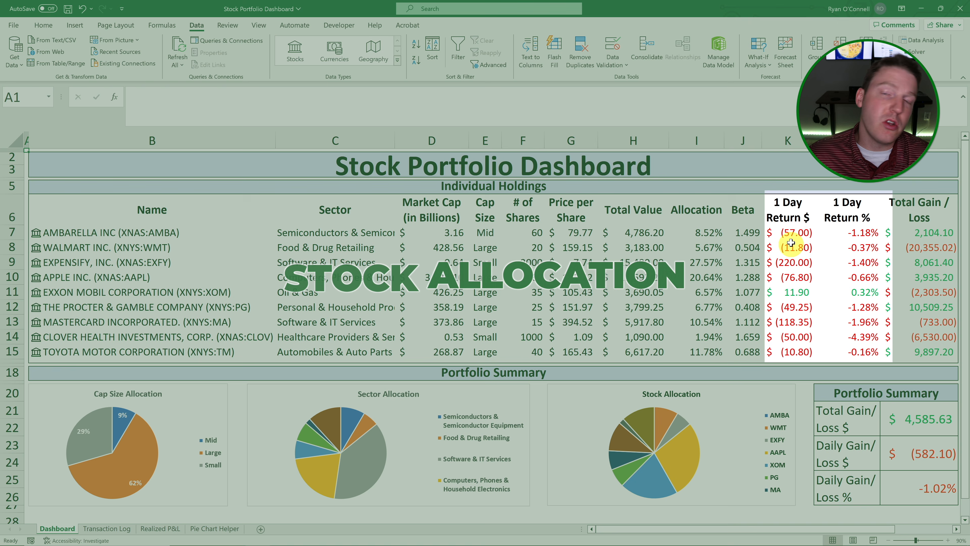
Review the one-day returns, total gain/loss and portfolio summary on the finished Dashboard sheet.
drag(789, 221, 848, 352)
click(837, 388)
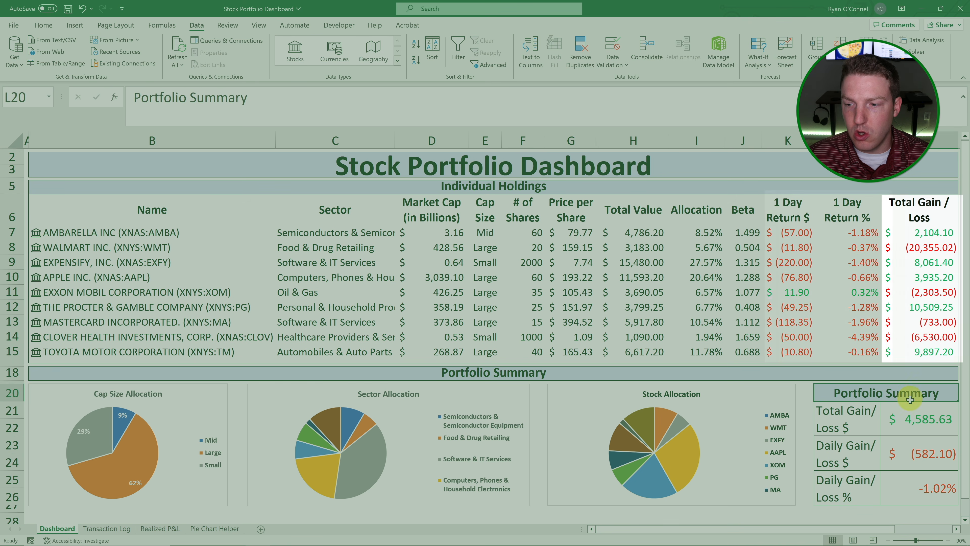
click(929, 419)
drag(929, 214, 926, 360)
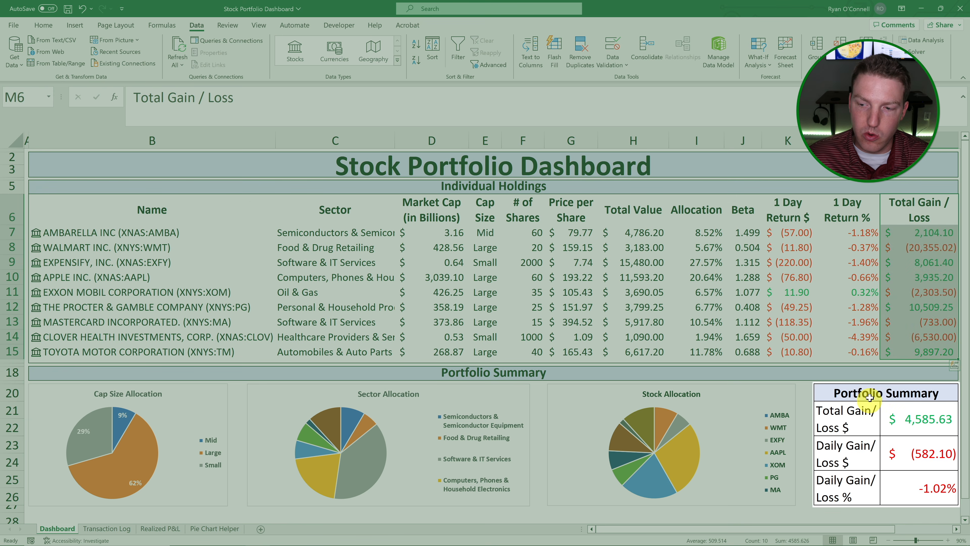
drag(877, 396, 936, 493)
click(803, 386)
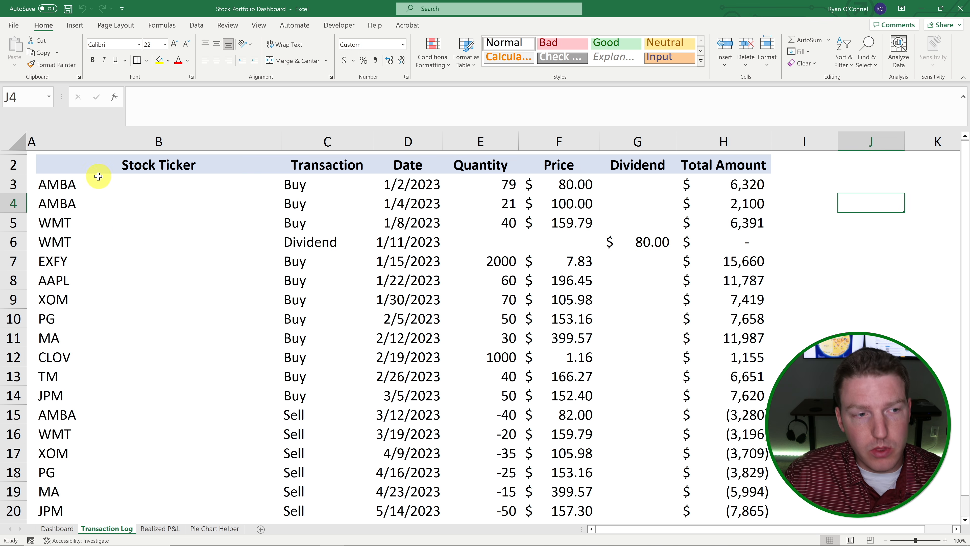
Examine the transaction log's ticker, transaction type, date and quantity columns, comparing buy and sell entries.
drag(102, 171, 115, 511)
click(322, 184)
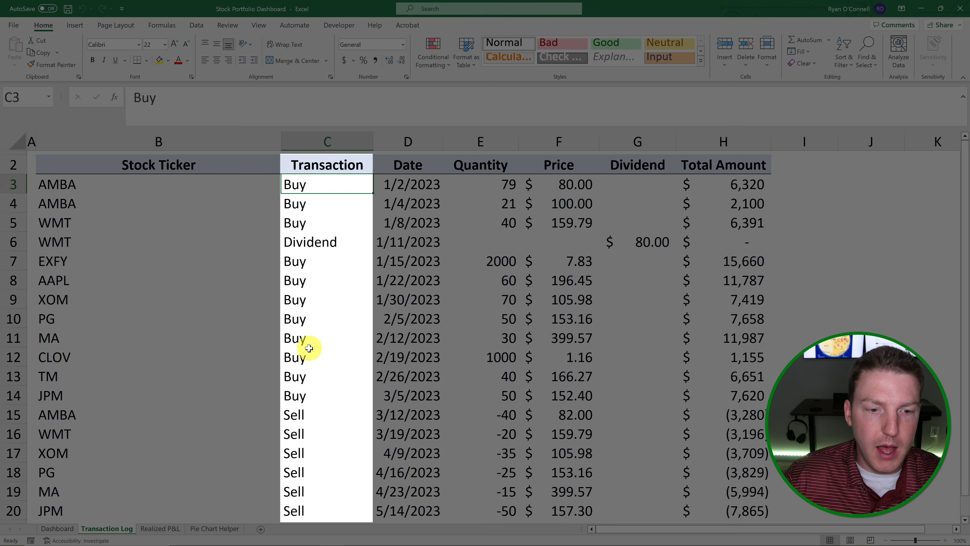
click(312, 416)
click(333, 240)
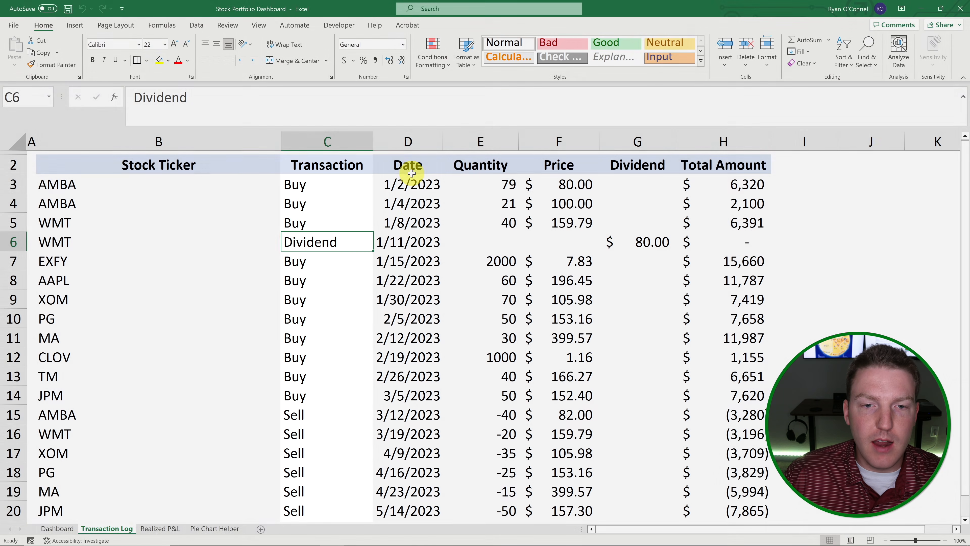
drag(409, 184, 426, 519)
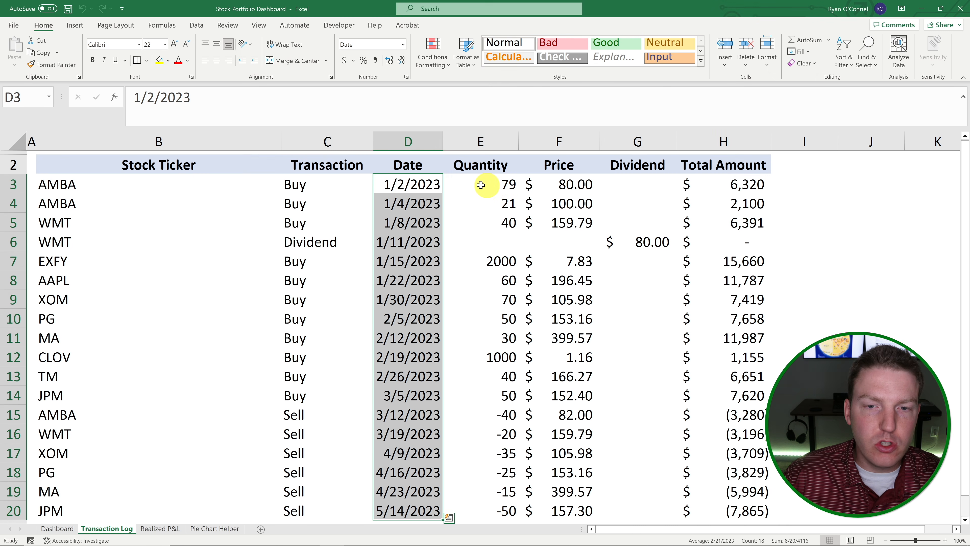
drag(482, 185, 499, 221)
drag(305, 185, 317, 226)
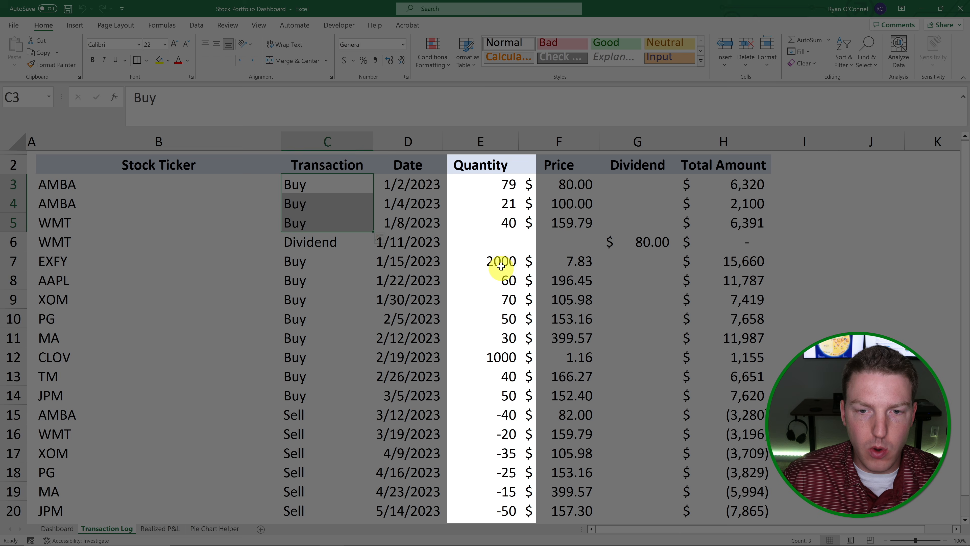
drag(496, 264, 497, 493)
click(317, 434)
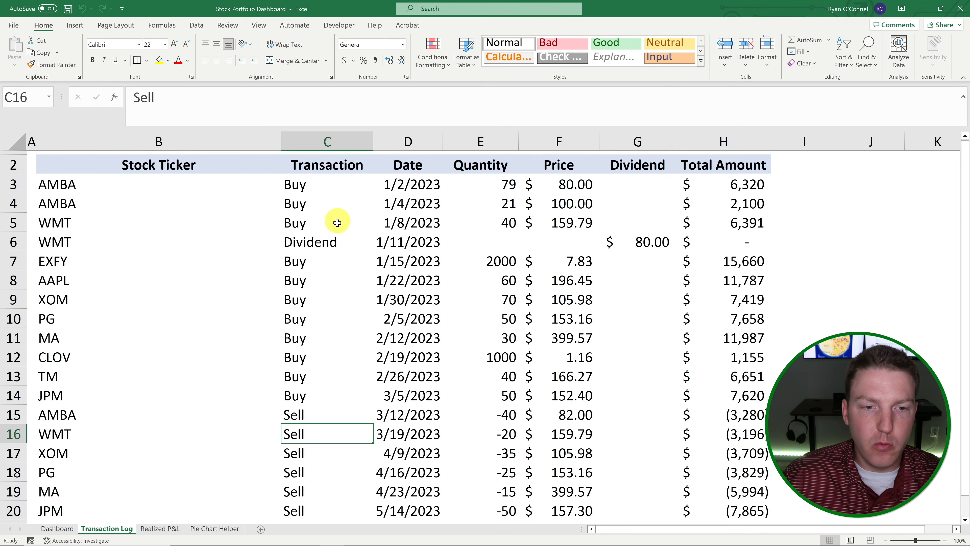
Examine the WMT dividend row and compare the price entries for the AMBA buy and sell transactions.
drag(329, 242, 577, 238)
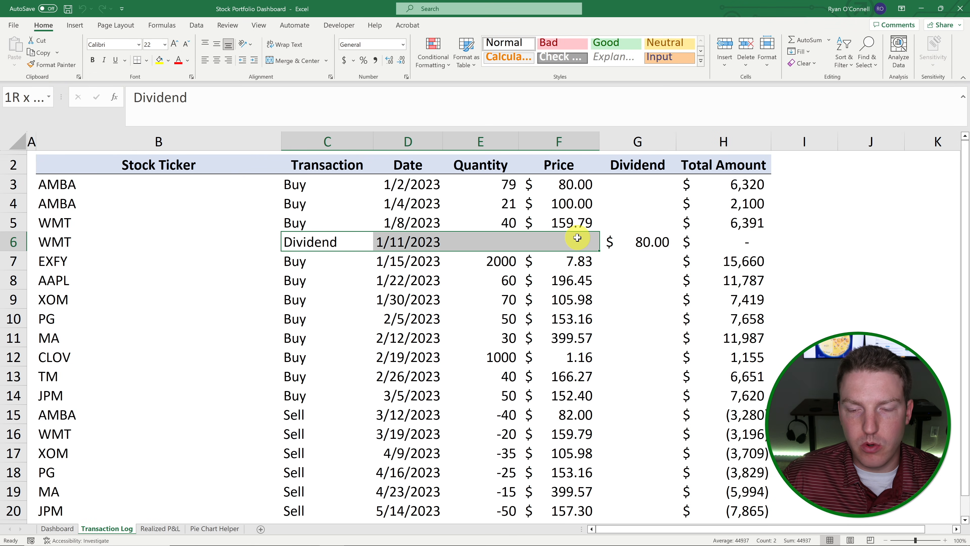
click(577, 238)
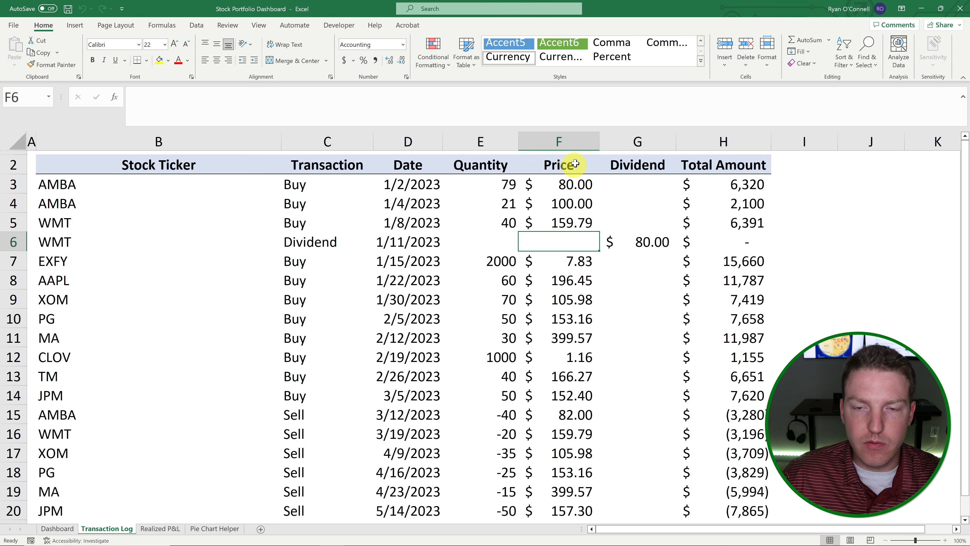
drag(568, 178, 570, 219)
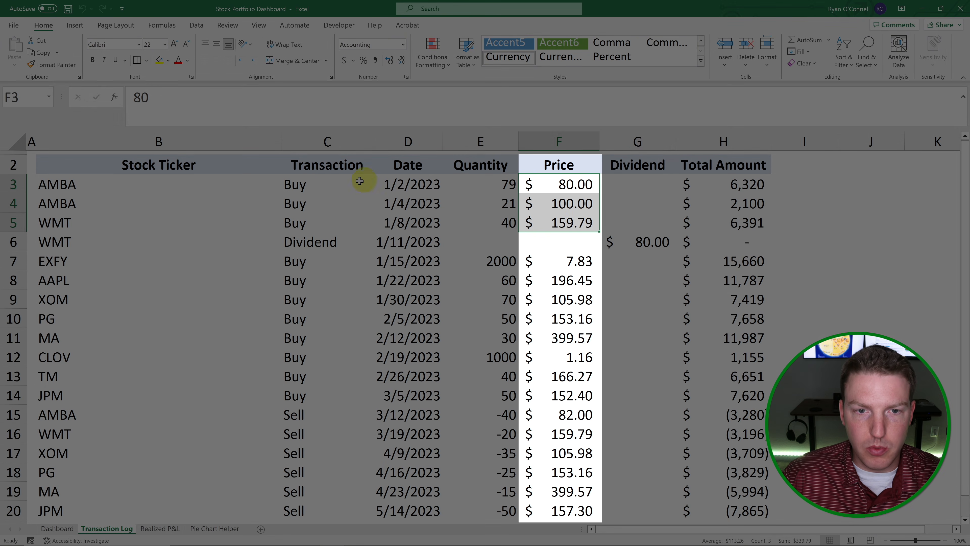
click(302, 184)
click(538, 184)
click(300, 416)
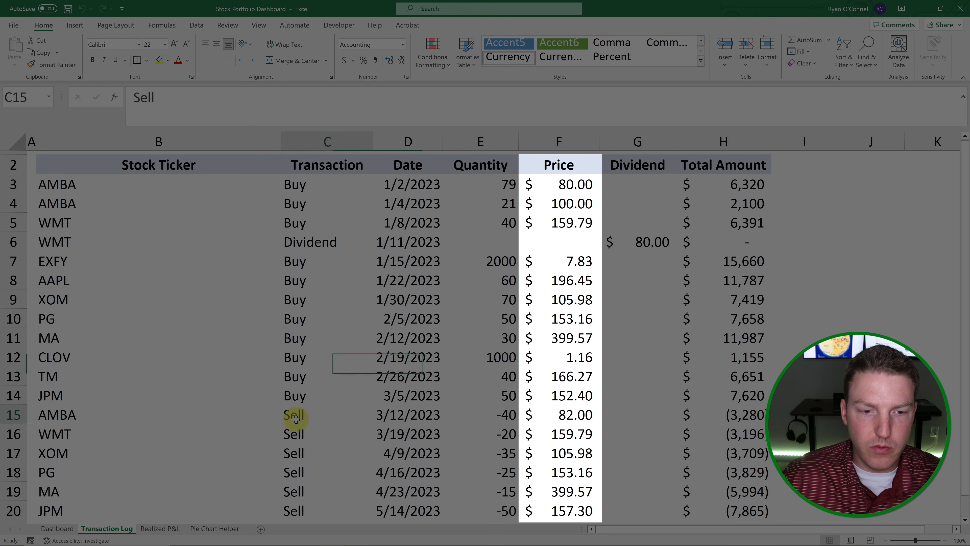
click(544, 417)
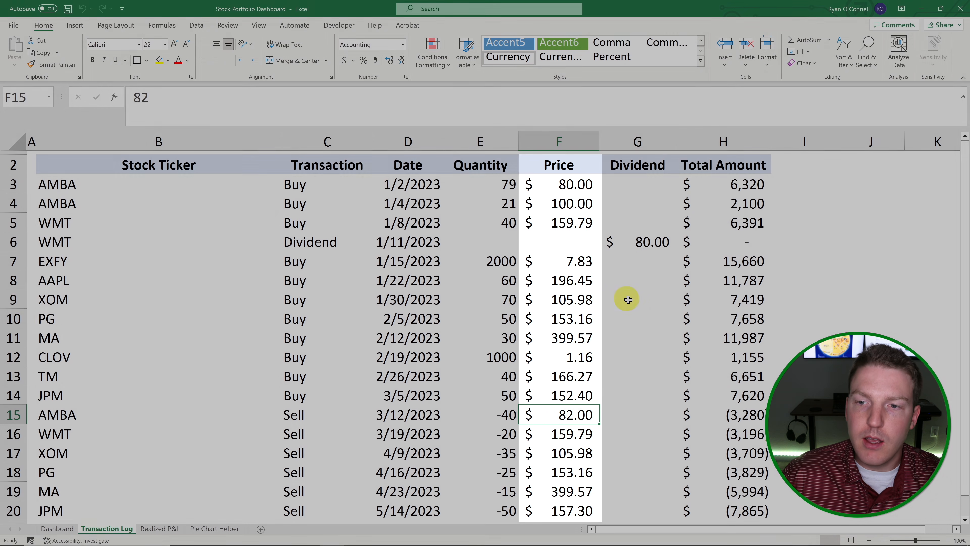
click(661, 315)
click(646, 241)
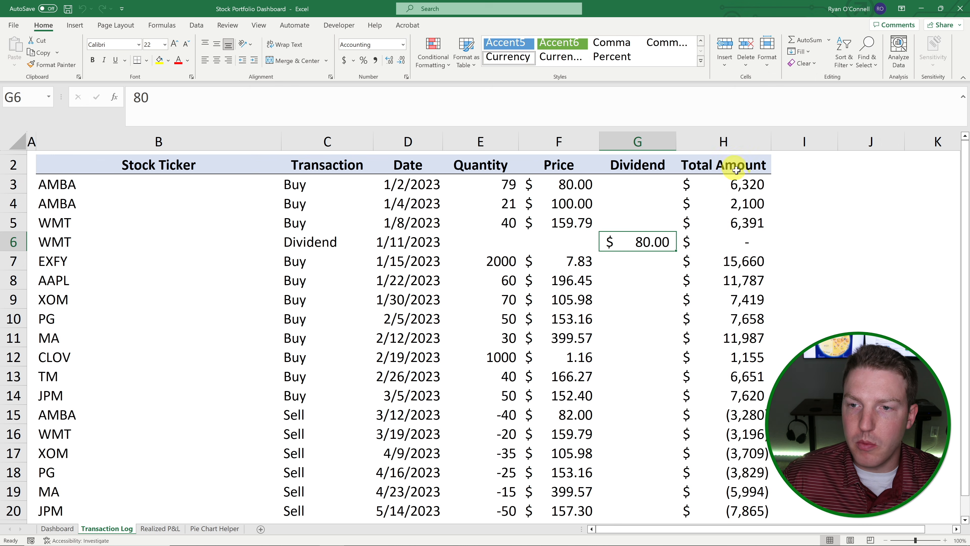
Inspect the Total Amount formula in H3 of the transaction log.
click(739, 203)
click(741, 181)
click(366, 105)
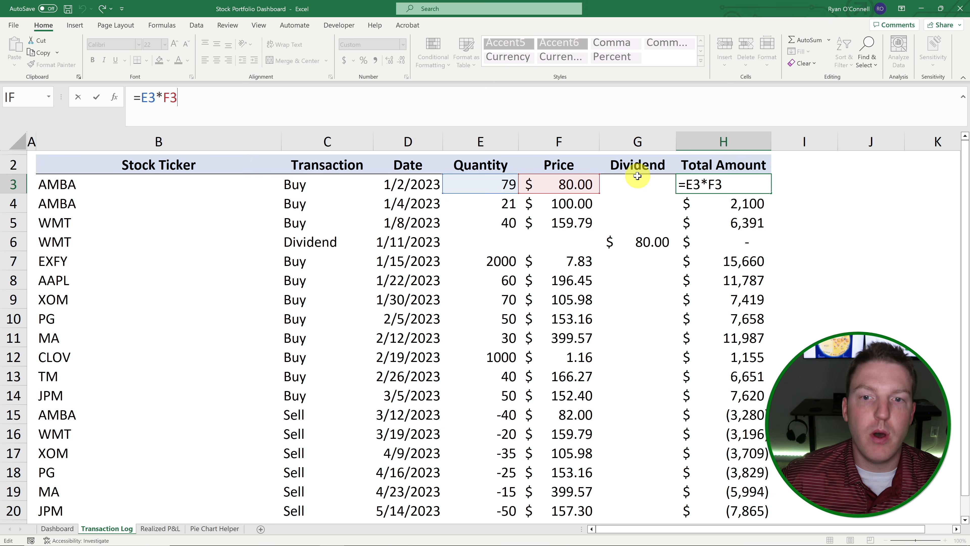
key(Return)
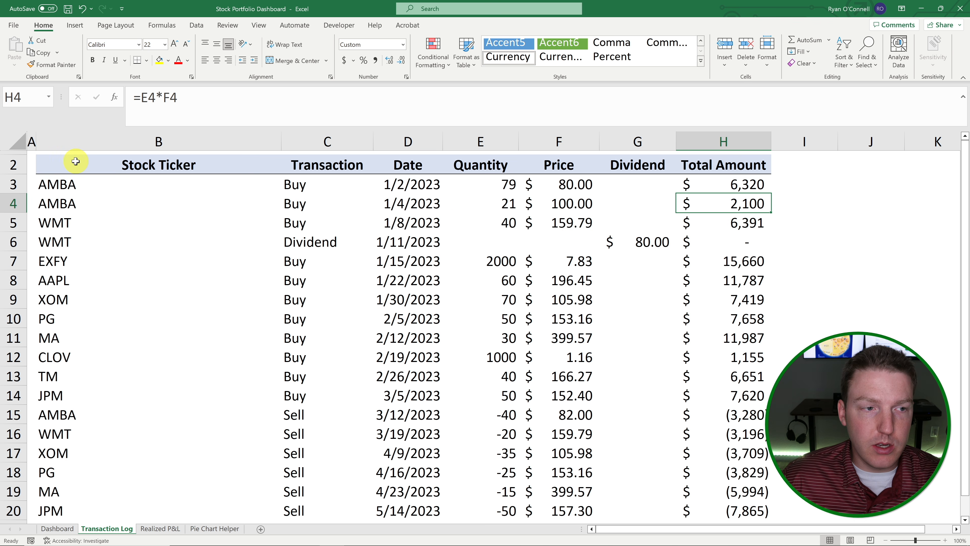
Format the transaction log range B2:H20, including its headers, as a table with a blue light style.
drag(75, 161, 693, 206)
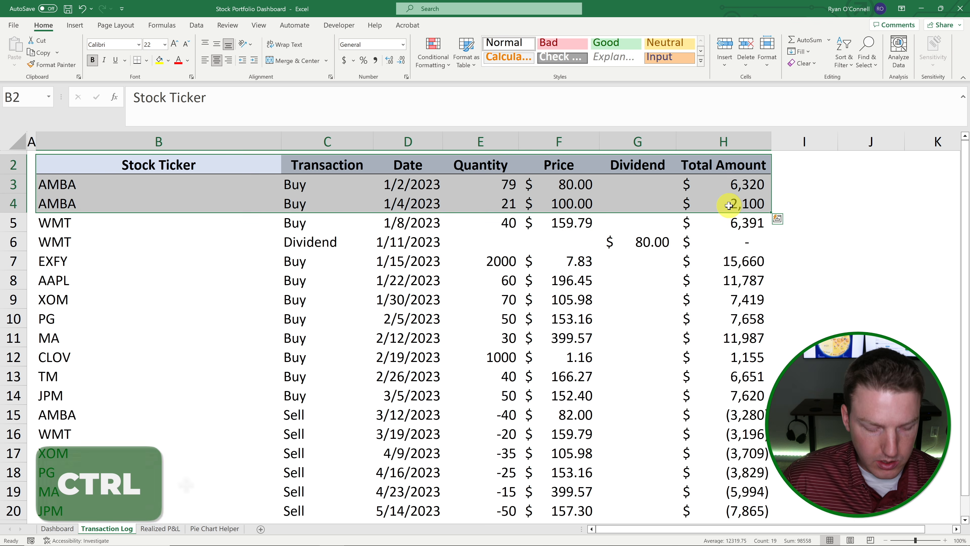
key(ctrl+a)
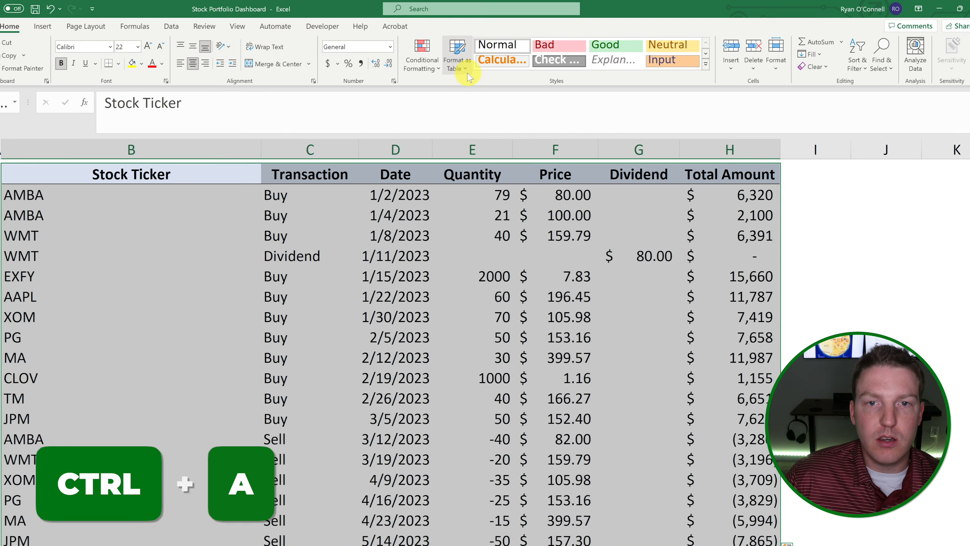
click(447, 78)
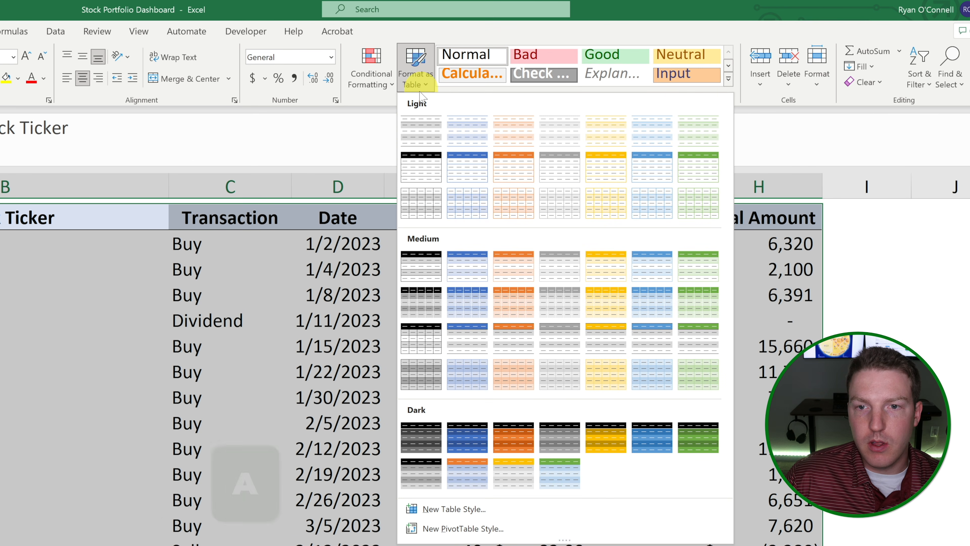
click(472, 167)
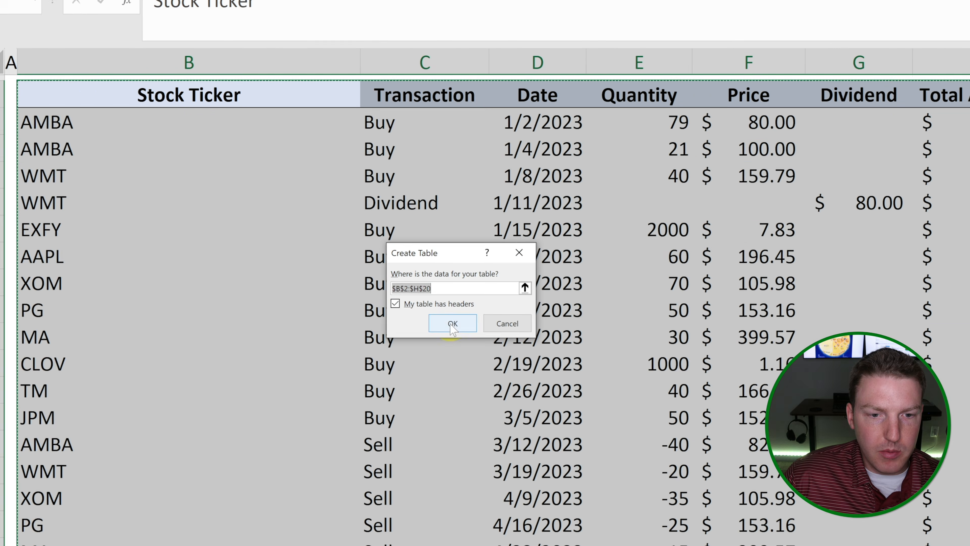
click(252, 433)
click(182, 129)
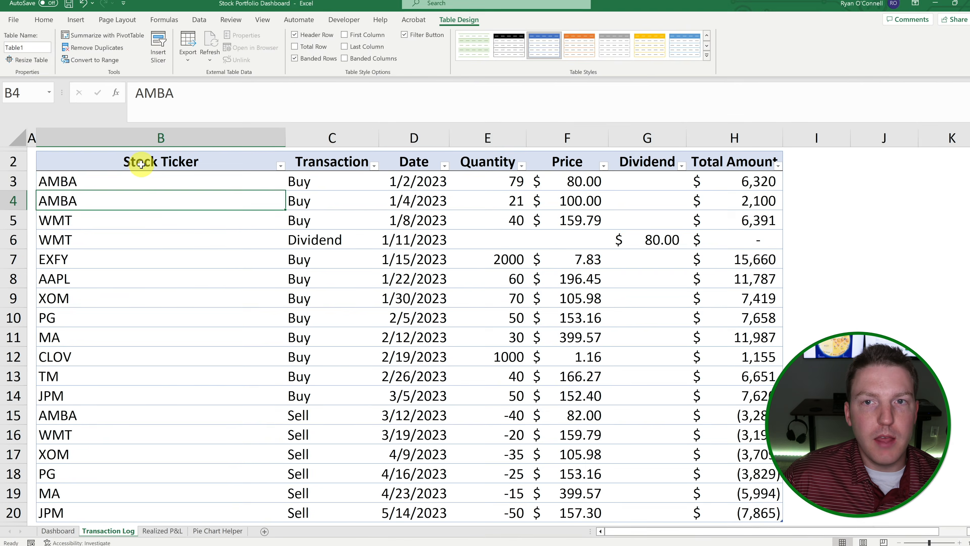
Name the new transaction log table Transactions.
click(141, 164)
click(29, 47)
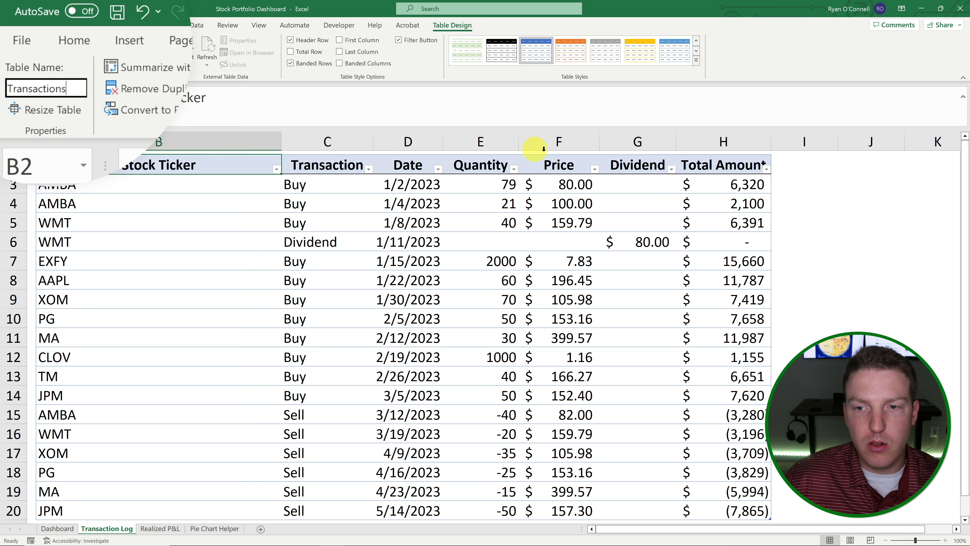
click(814, 225)
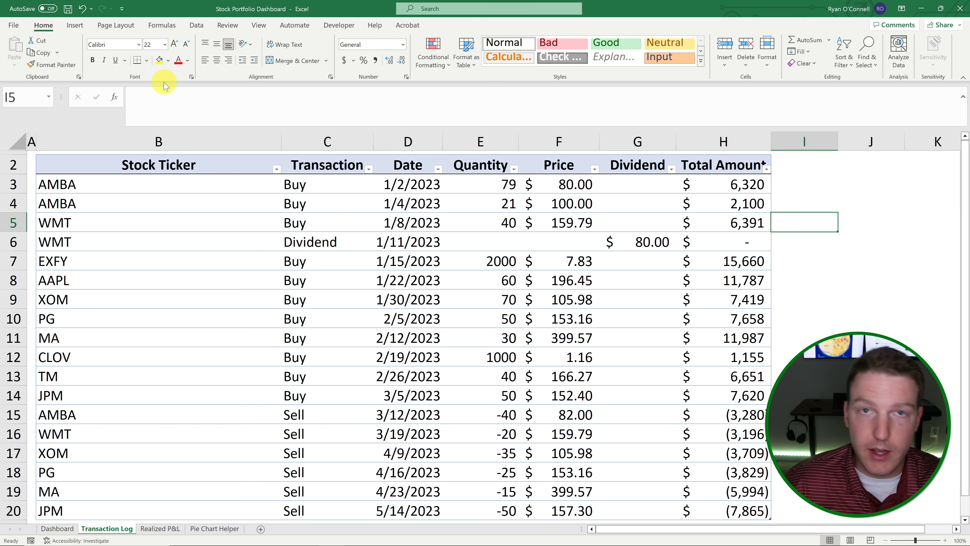
scroll(48, 177, down, 2)
drag(75, 411, 737, 408)
scroll(643, 358, up, 1)
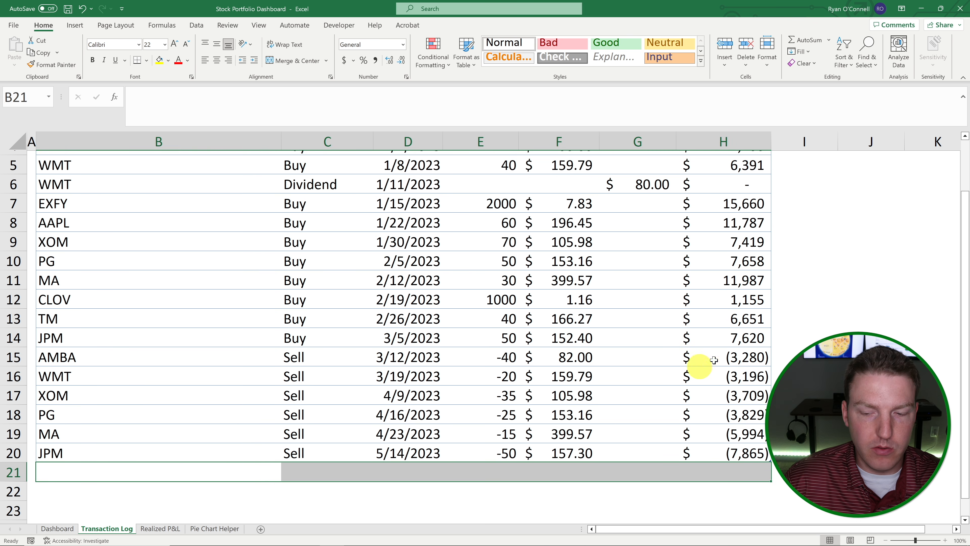
scroll(689, 368, up, 1)
click(401, 218)
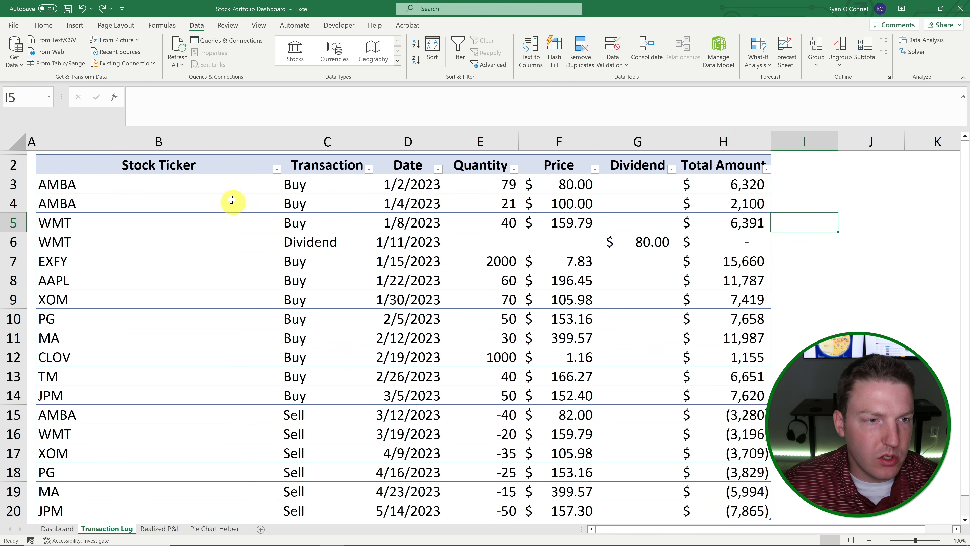
Convert all Stock Ticker entries to the Stocks data type, matching TM to Toyota Motor Corporation on the New York Stock Exchange.
click(129, 185)
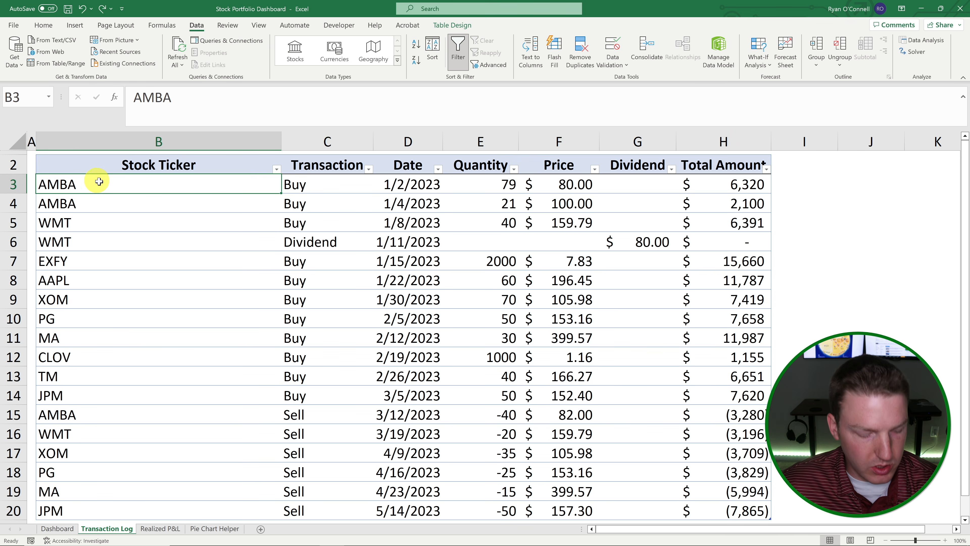
key(ctrl+shift+Down)
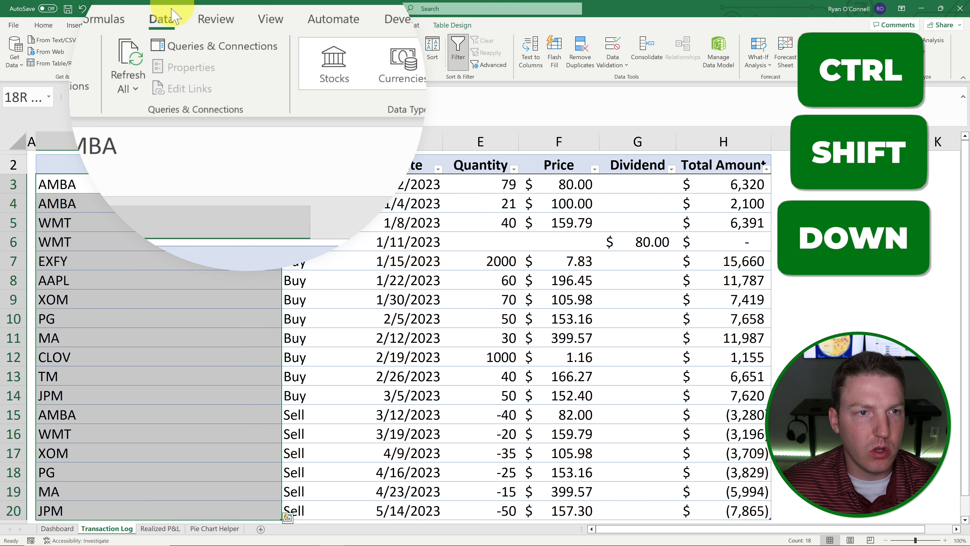
click(323, 70)
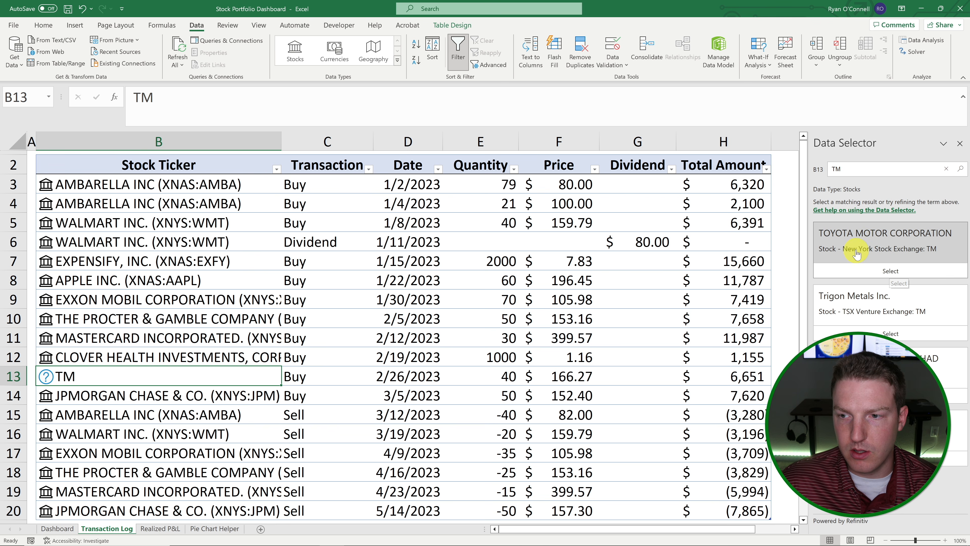
click(920, 274)
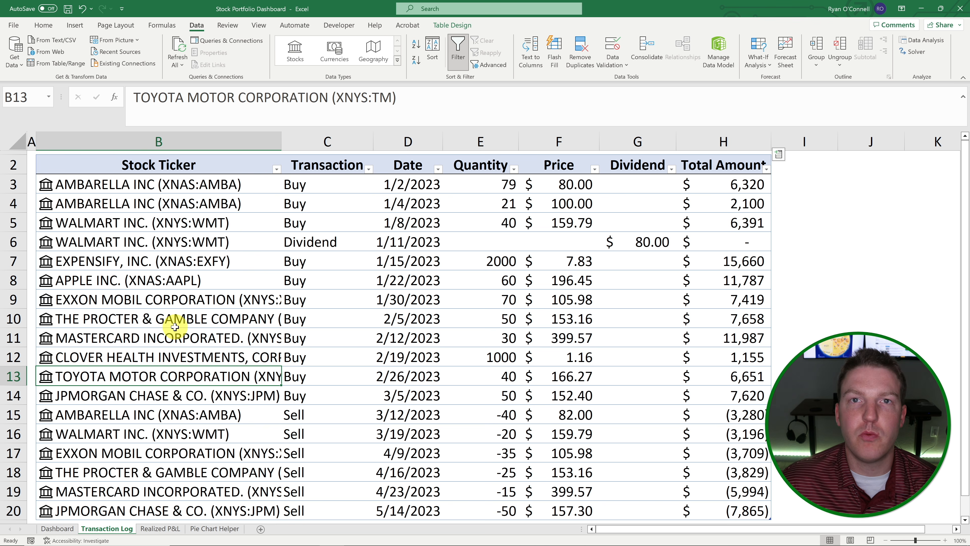
Start a formula nesting FILTER inside UNIQUE in cell B7 of the Dashboard sheet, under Name.
click(57, 529)
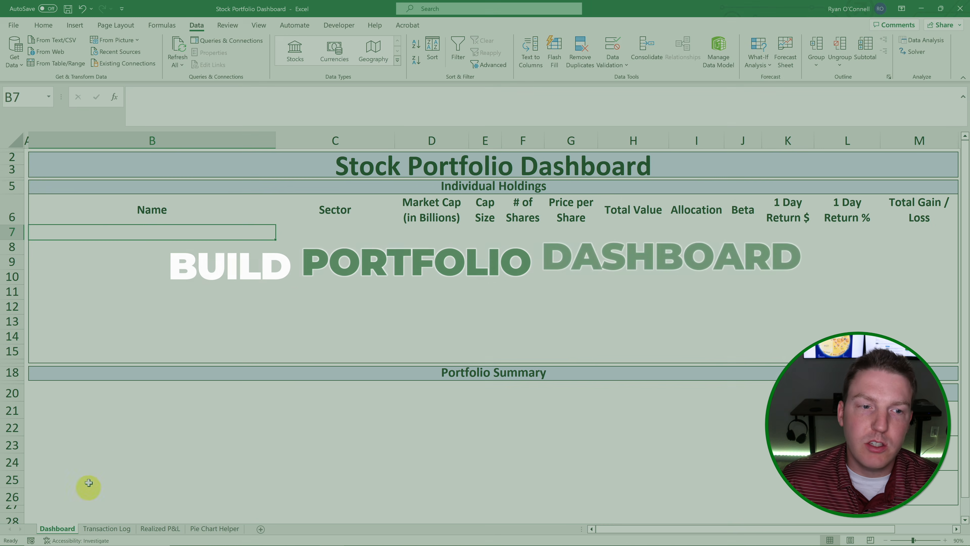
click(337, 298)
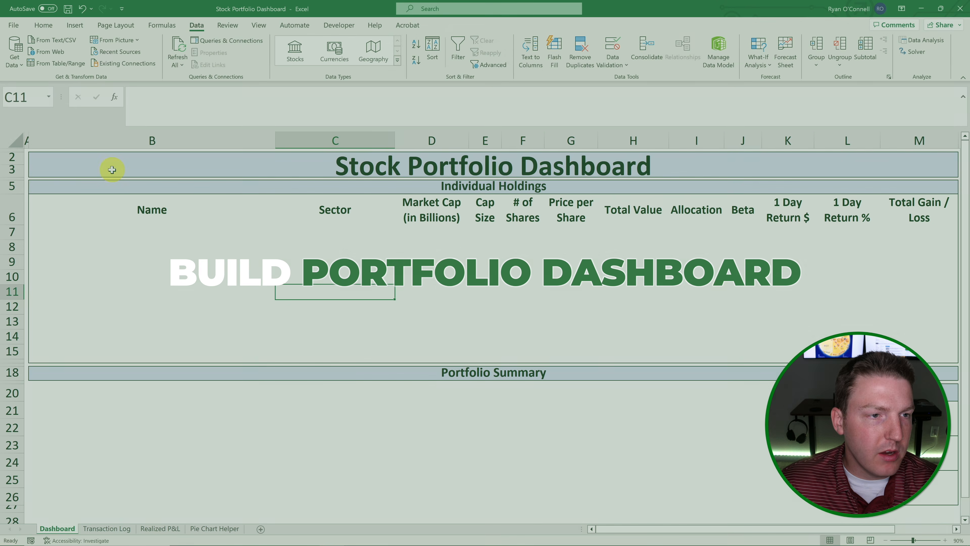
drag(184, 164, 749, 395)
click(571, 291)
click(95, 229)
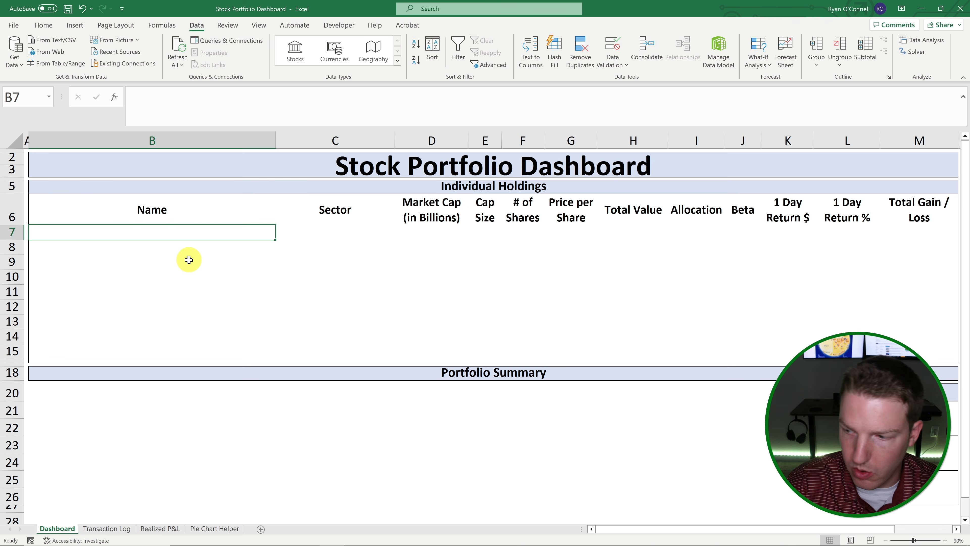
text(=uniq)
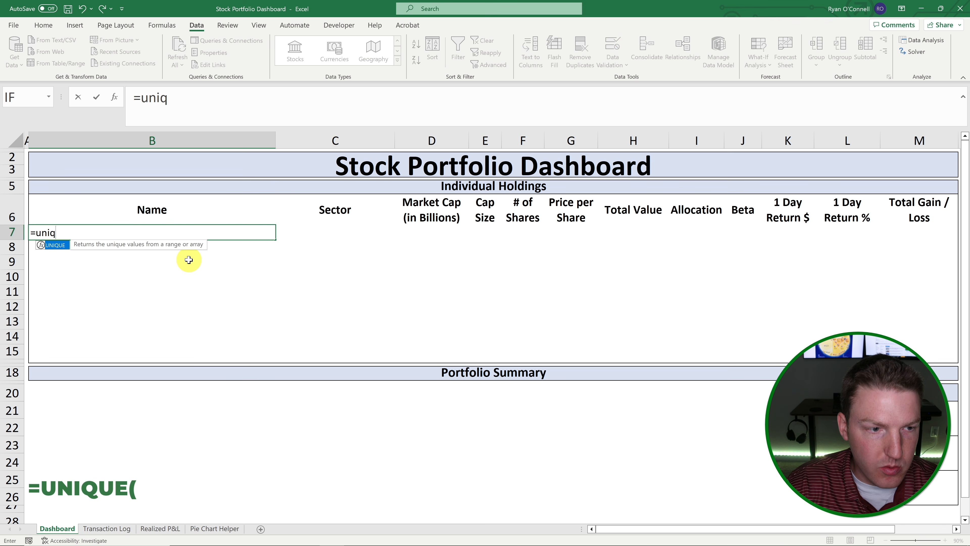
key(Tab)
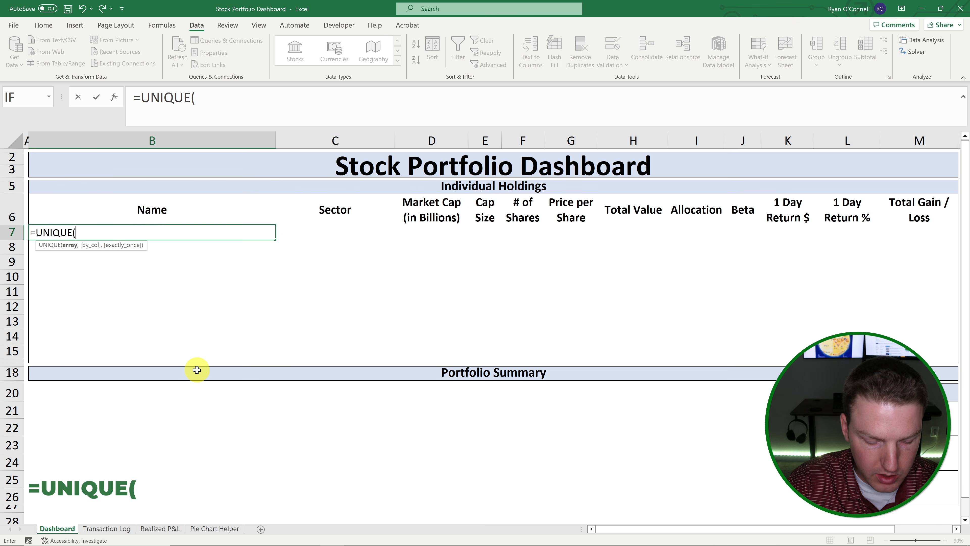
text(filter)
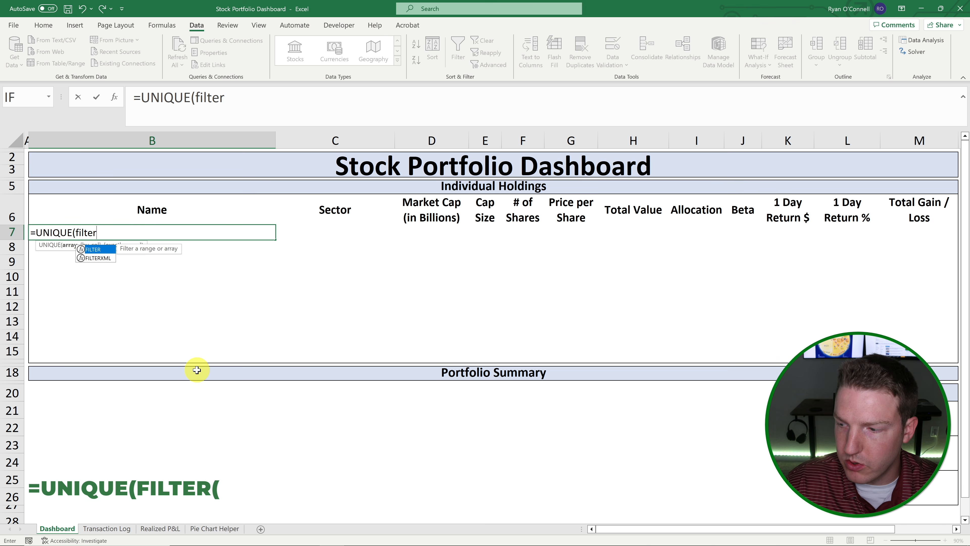
key(Tab)
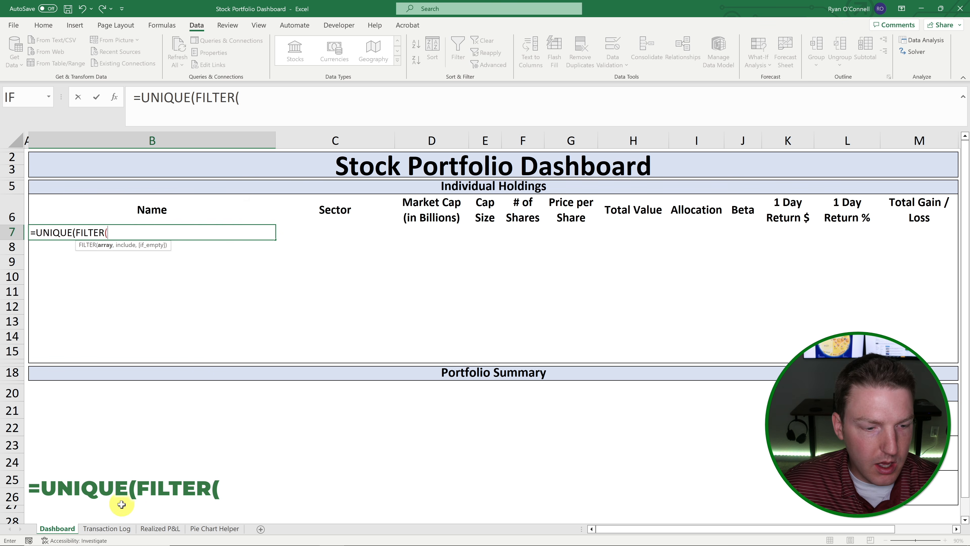
Use the Transactions table's entire Stock Ticker column as the array of the FILTER function.
click(116, 529)
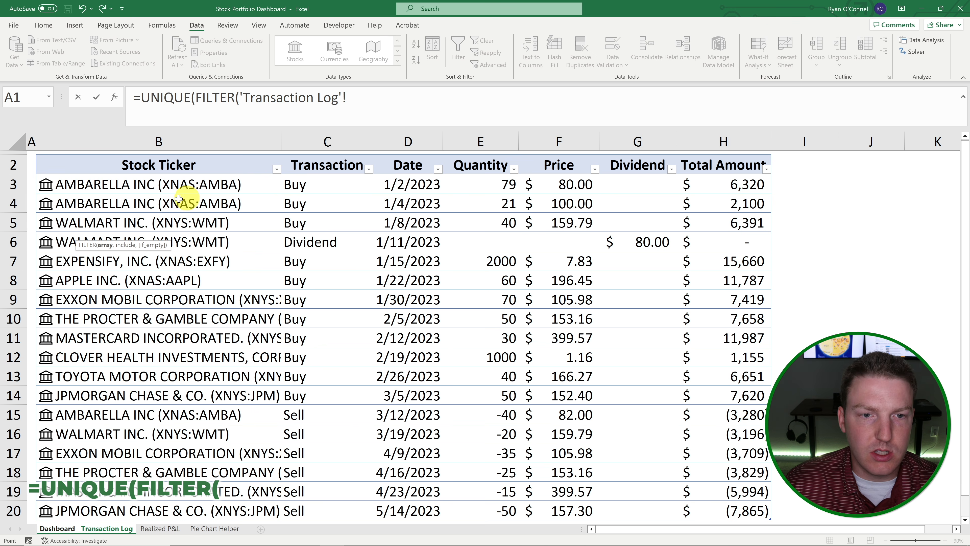
click(126, 185)
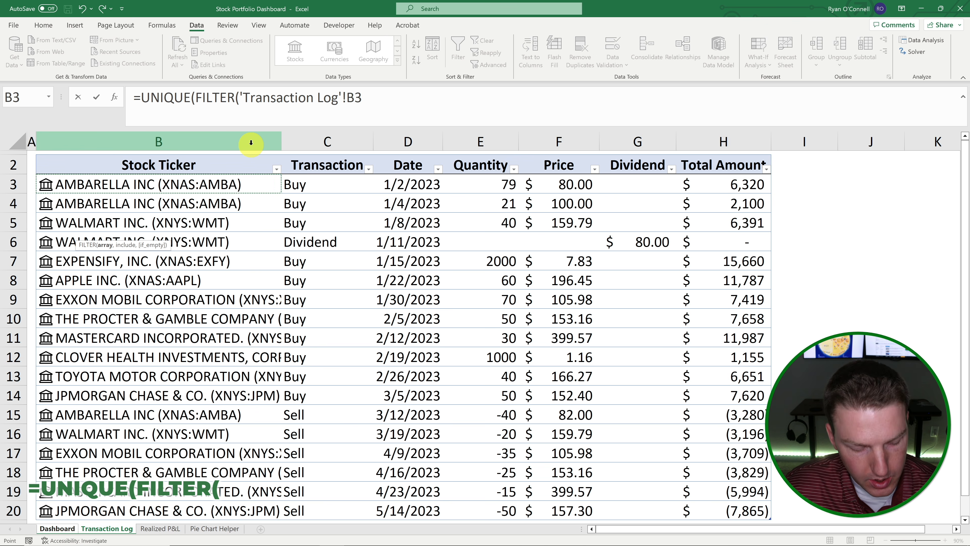
key(ctrl+shift+Down)
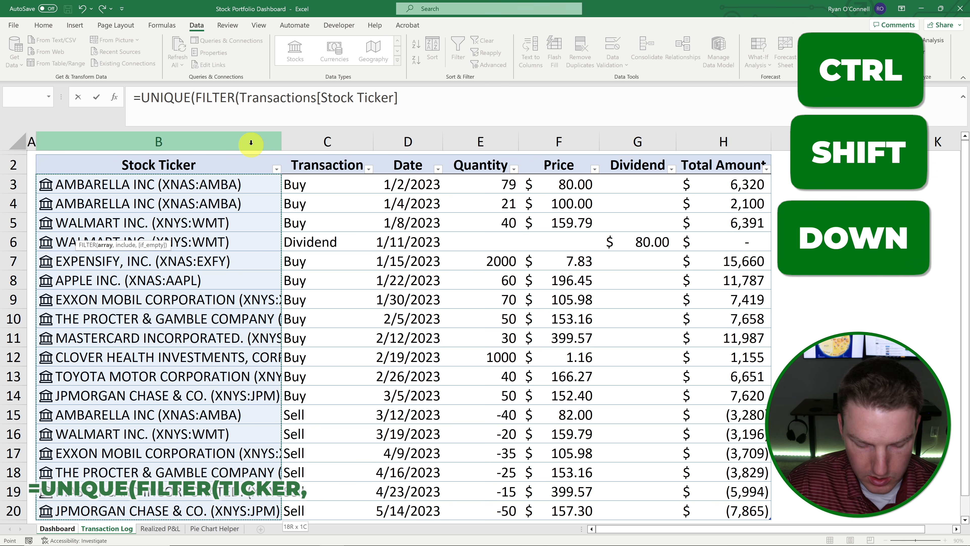
text(,)
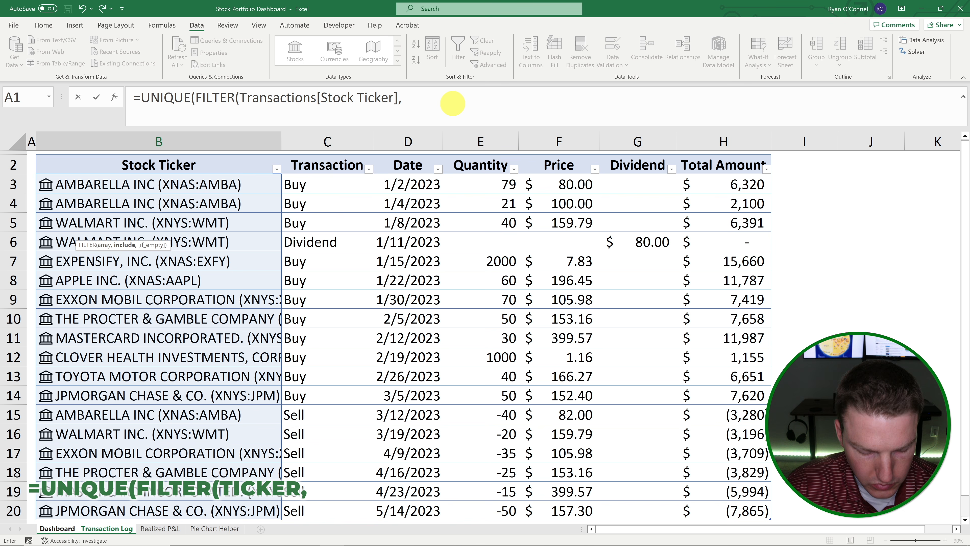
Add a SUMIF as the FILTER include argument, with Transactions[Stock Ticker] as both its range and its criteria.
text(sumif()
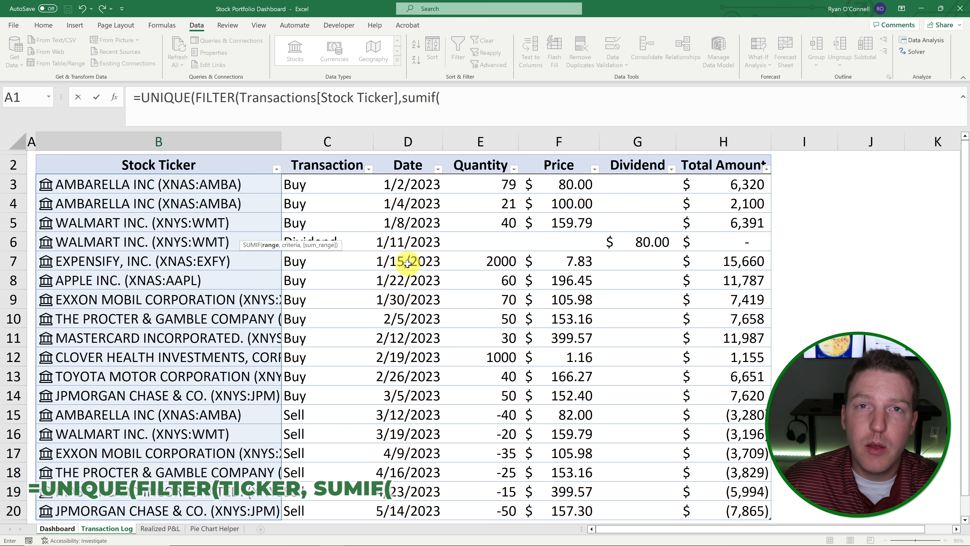
click(447, 99)
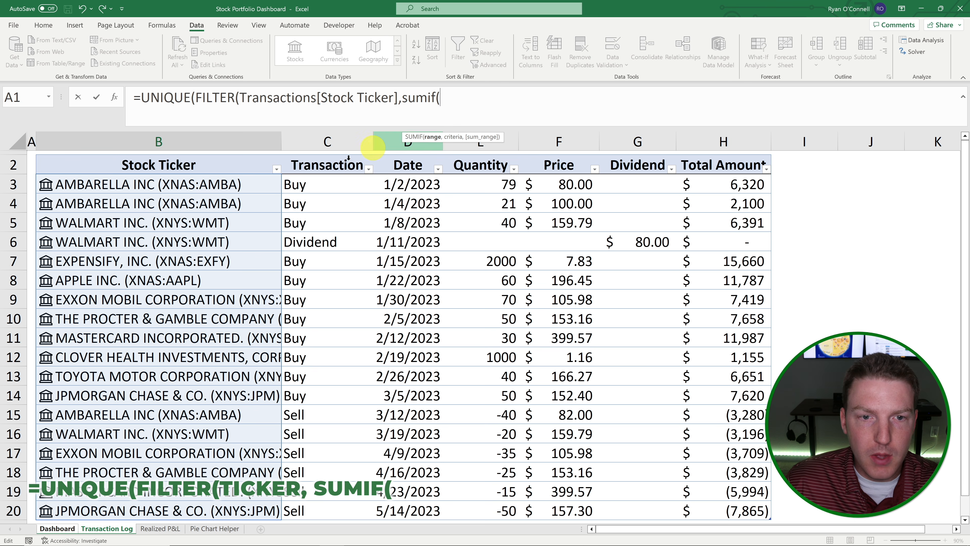
click(150, 185)
key(ctrl+shift+Down)
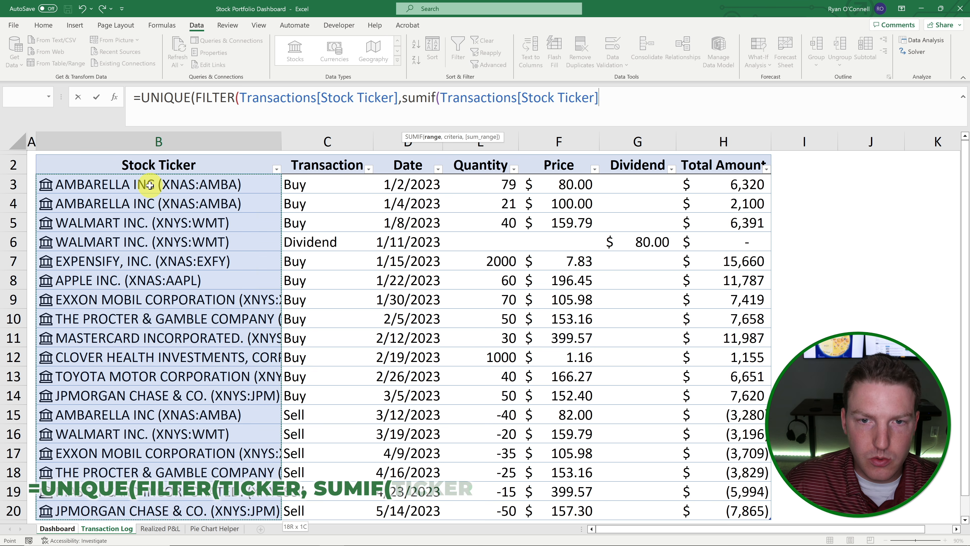
text(,)
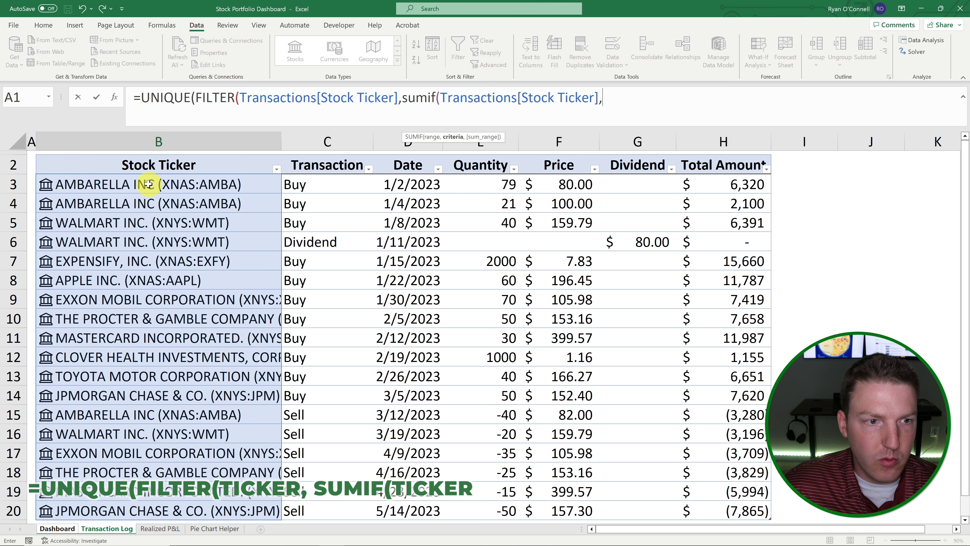
click(145, 184)
key(ctrl+shift+Down)
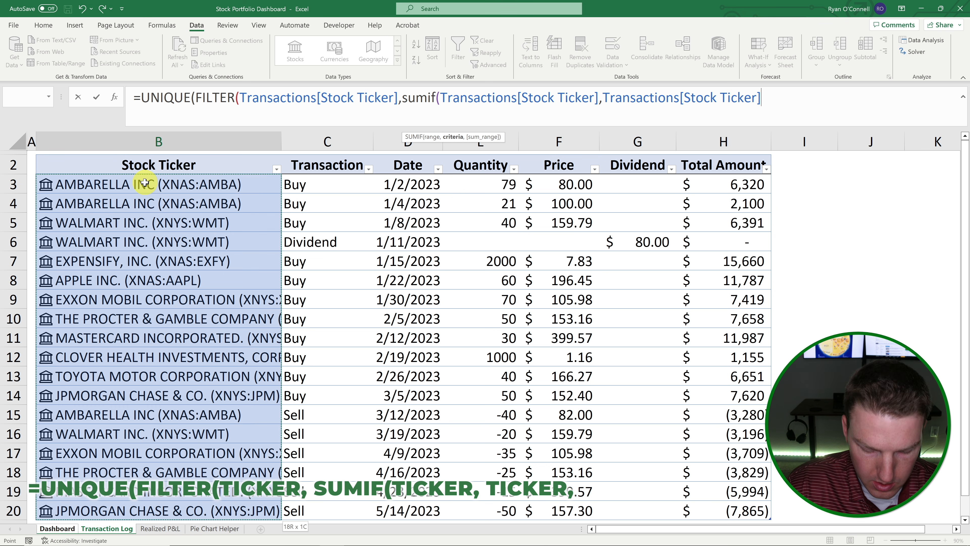
text(,)
Set the SUMIF sum range to Transactions[Quantity] and keep only tickers whose sum is >0, closing the FILTER function.
click(515, 176)
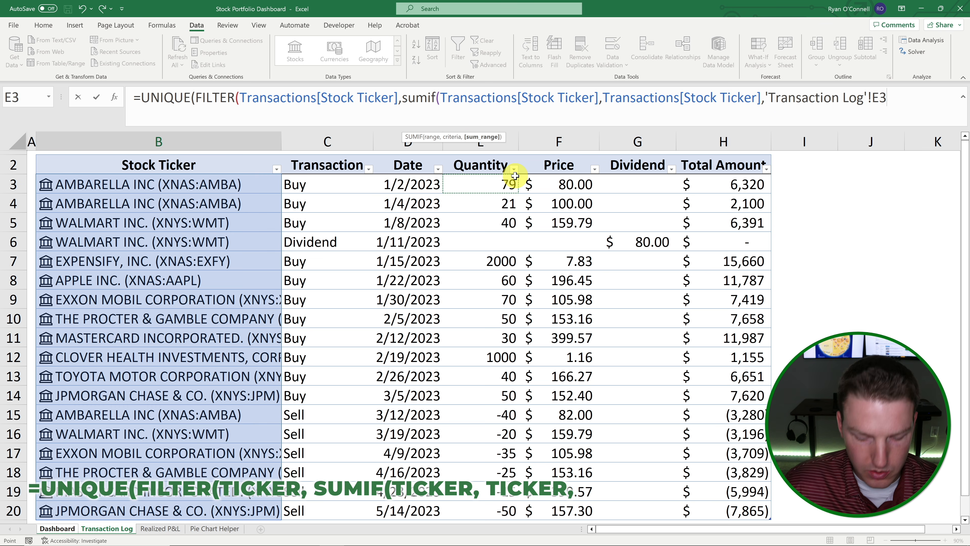
key(shift+Down)
key(shift+Down)
key(shift+Down)
key(shift+Down)
key(ctrl+shift+Down)
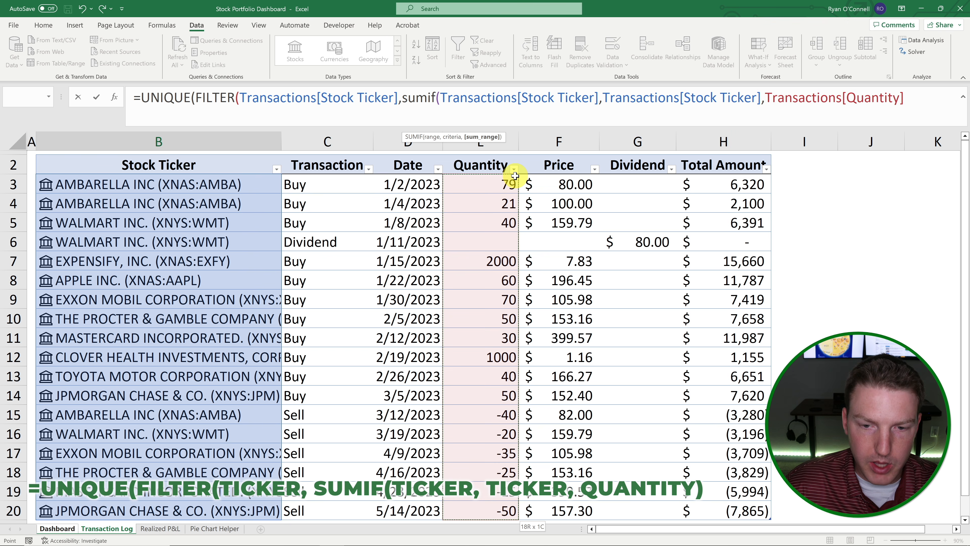
text())
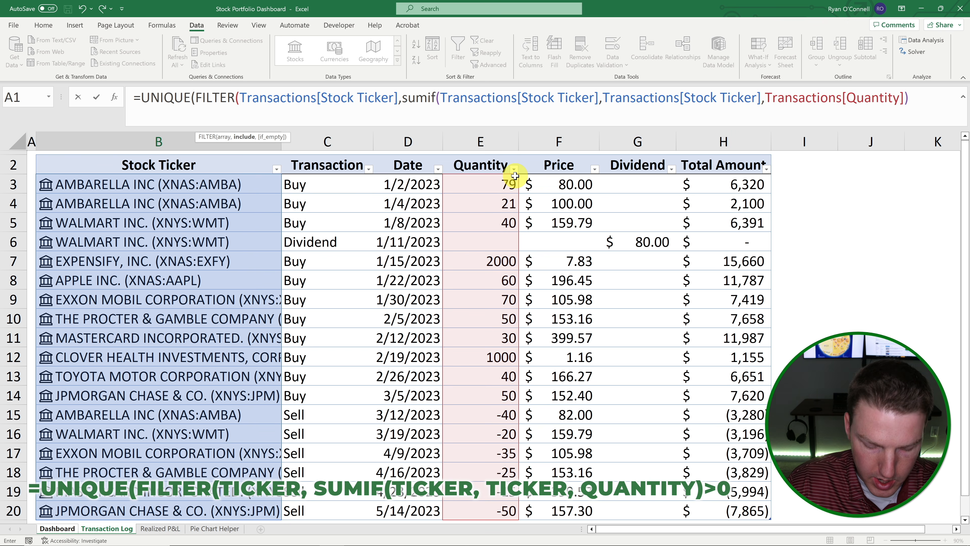
text(>0))
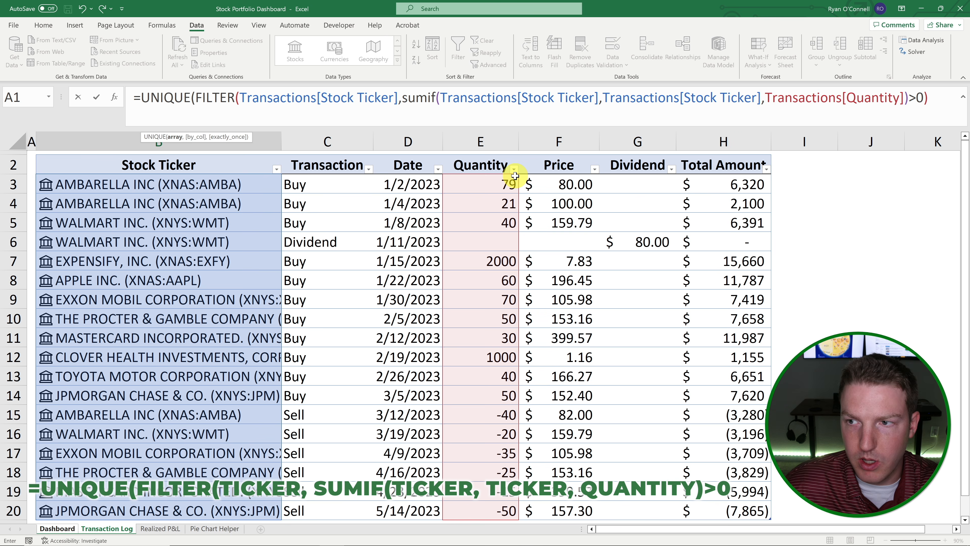
Complete the B7 holdings formula with the closing parenthesis of UNIQUE and enter it.
key(Return)
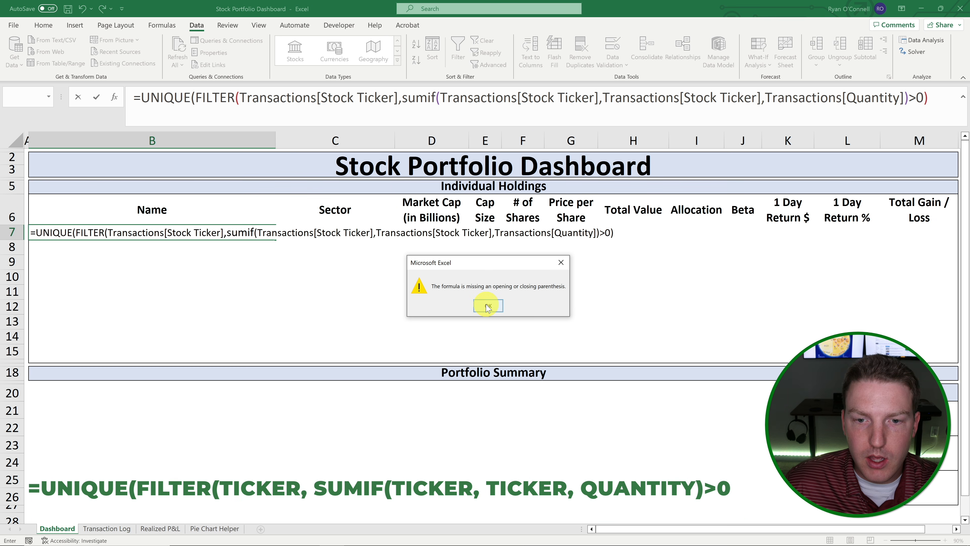
click(488, 306)
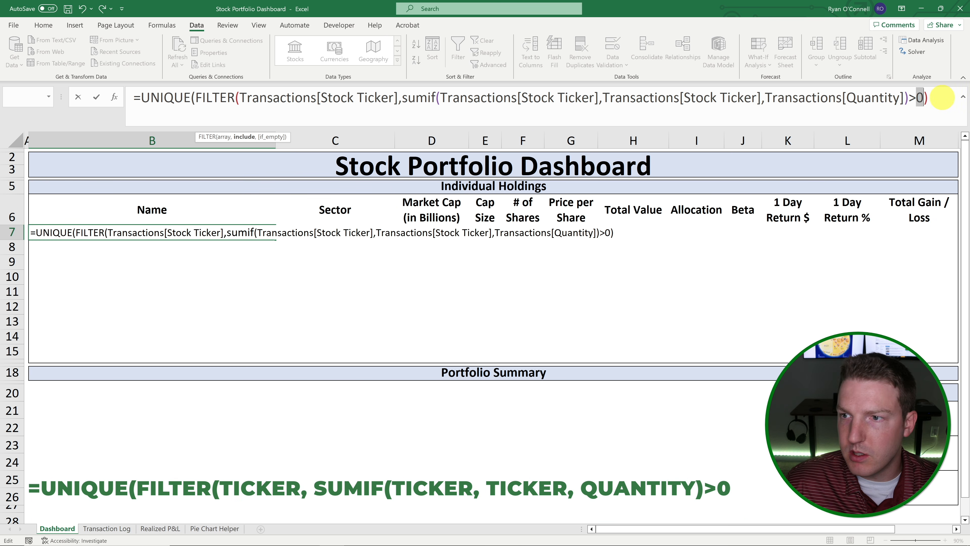
text())
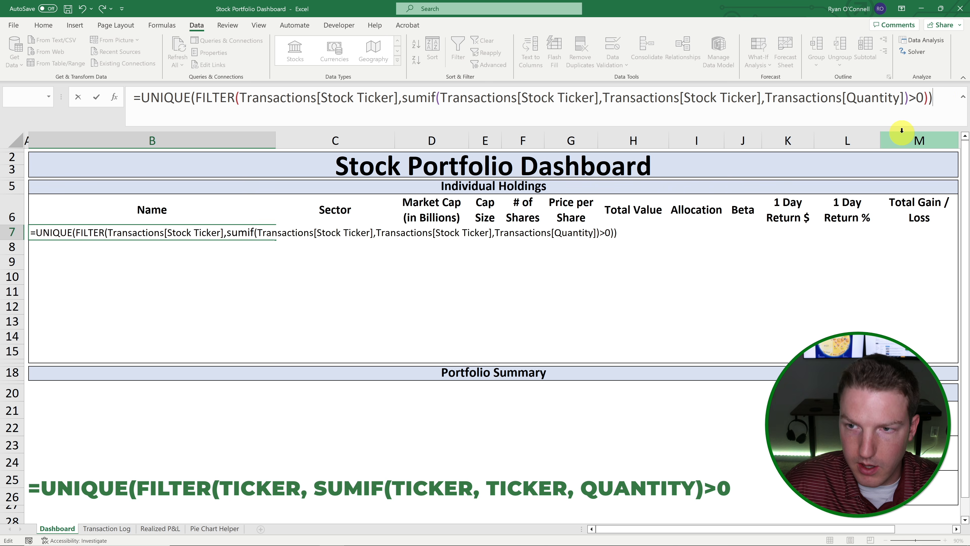
key(Return)
click(359, 266)
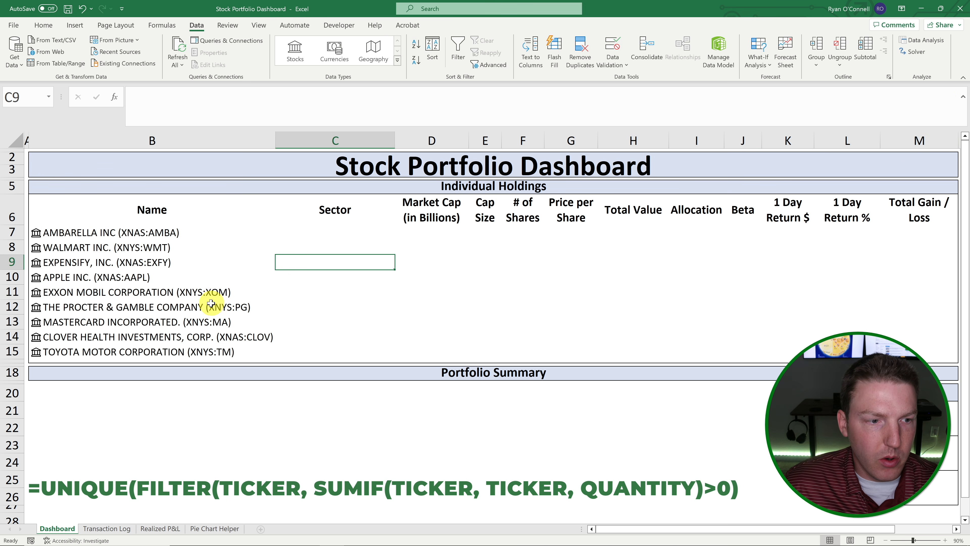
drag(73, 232, 214, 346)
click(368, 262)
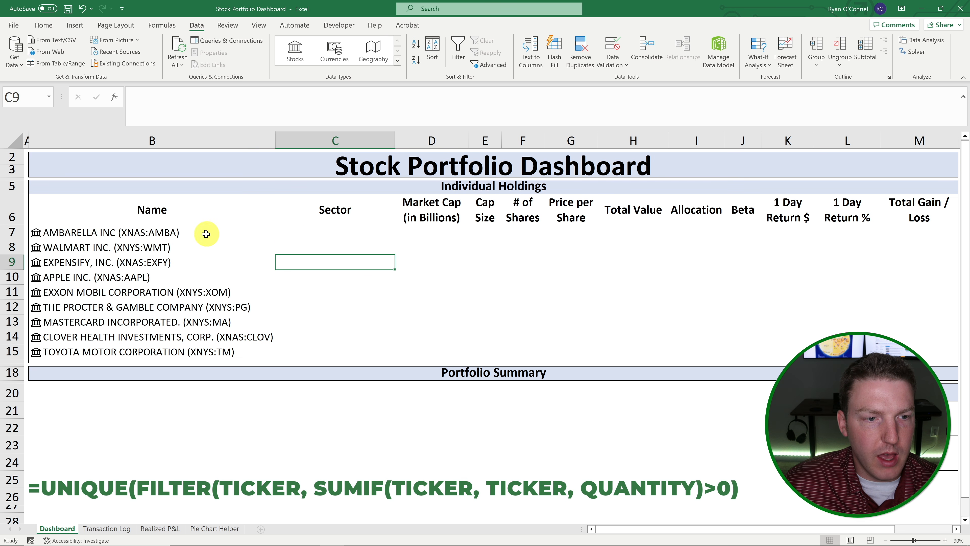
Fill the Sector column for all holdings with the formula =B7#.Industry in C7.
click(322, 235)
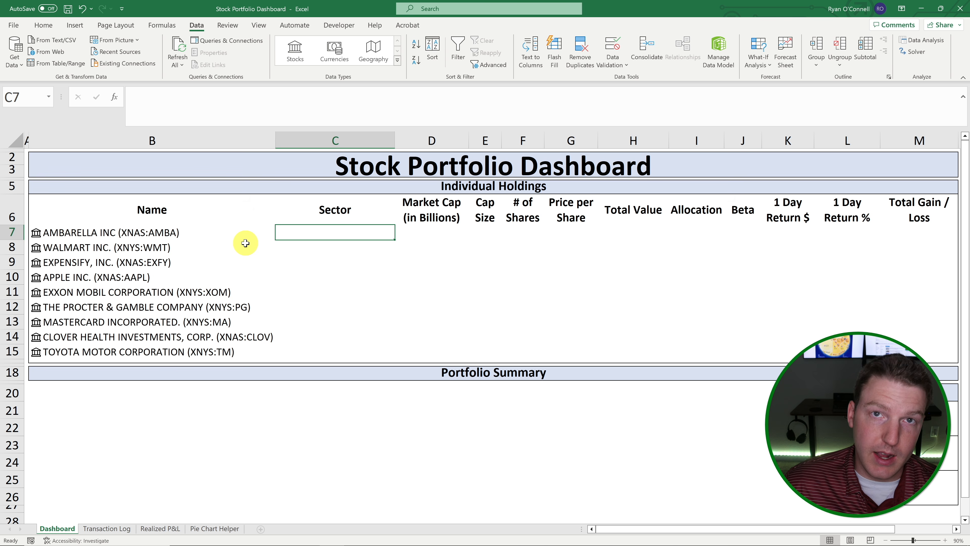
text(=)
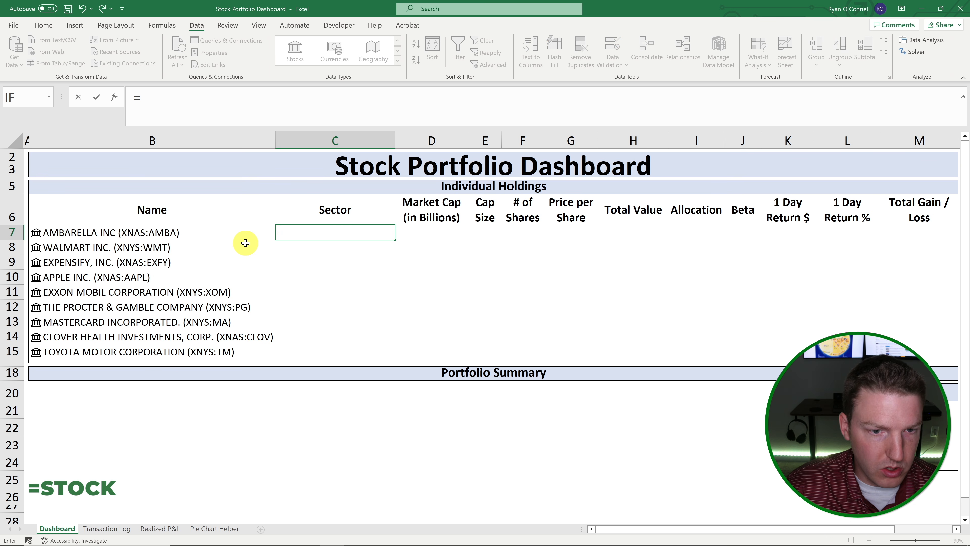
key(Left)
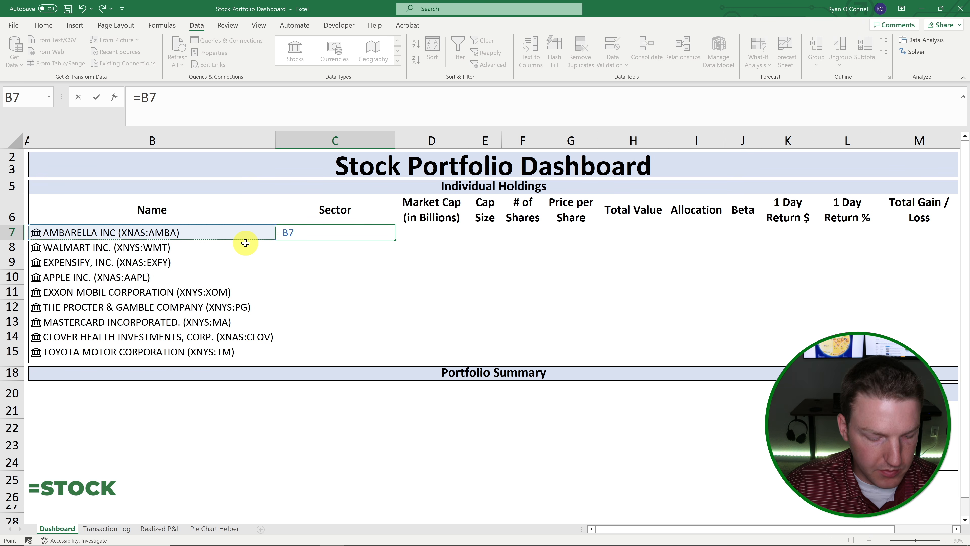
text(#.)
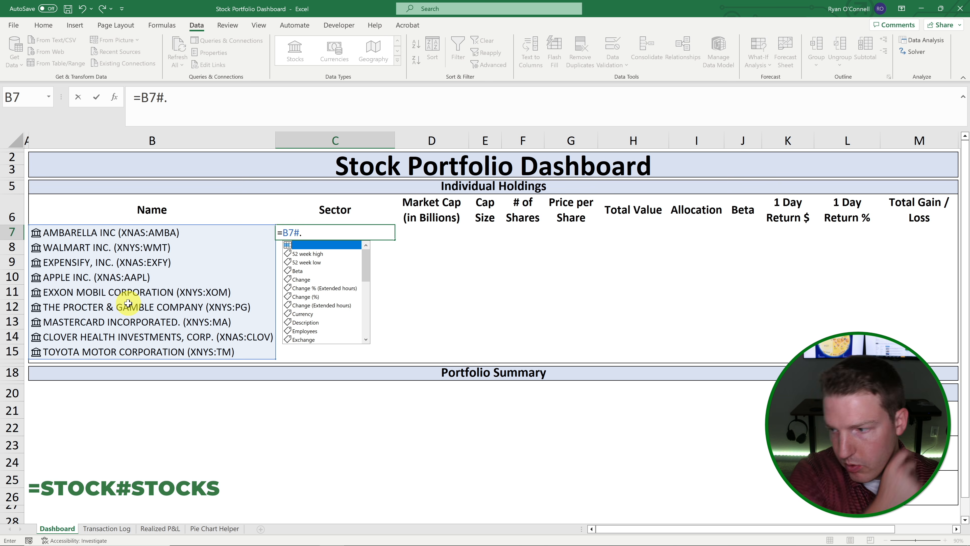
text(in)
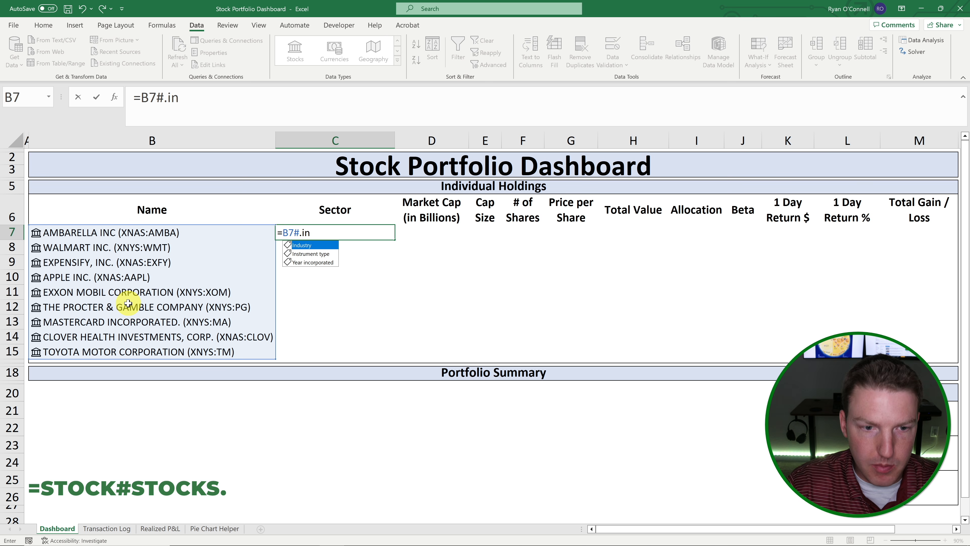
key(Tab)
key(Return)
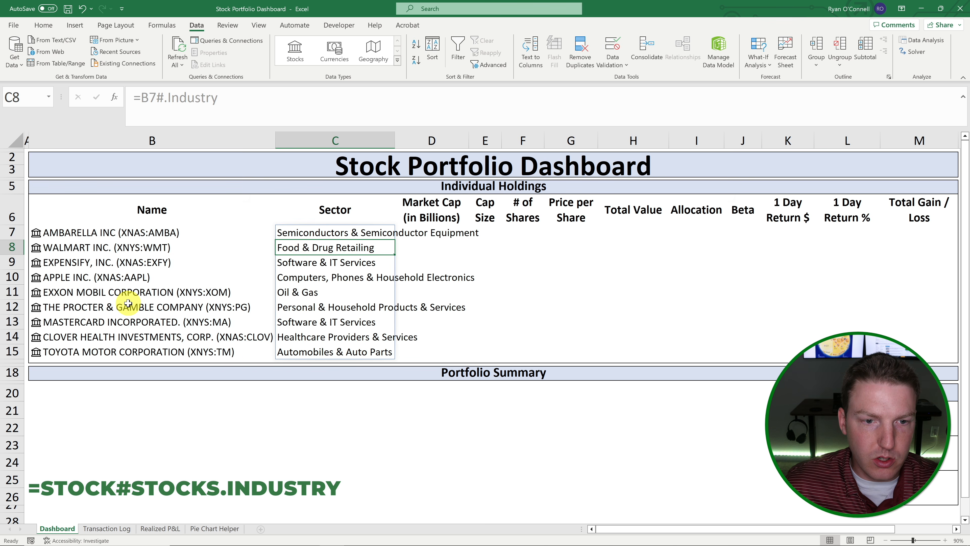
click(524, 264)
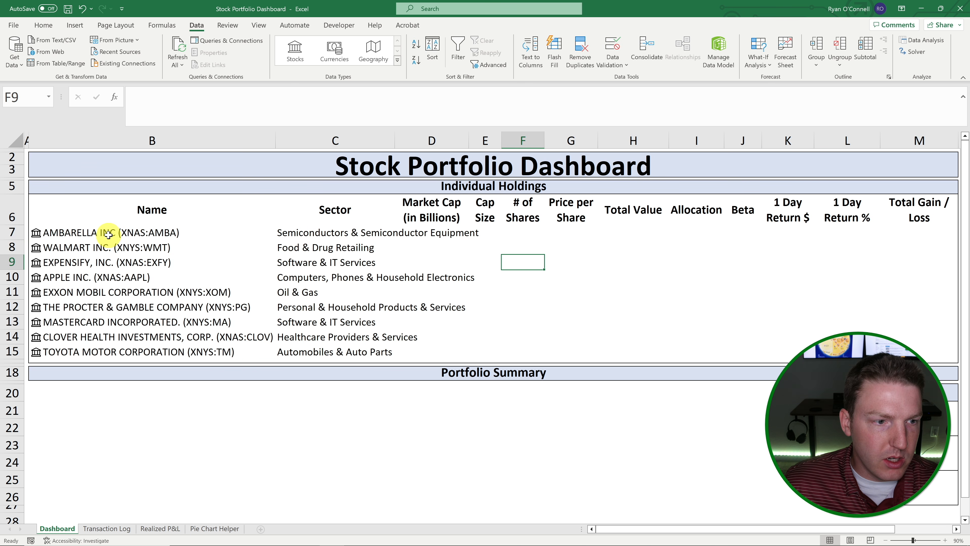
drag(109, 233, 344, 262)
click(580, 301)
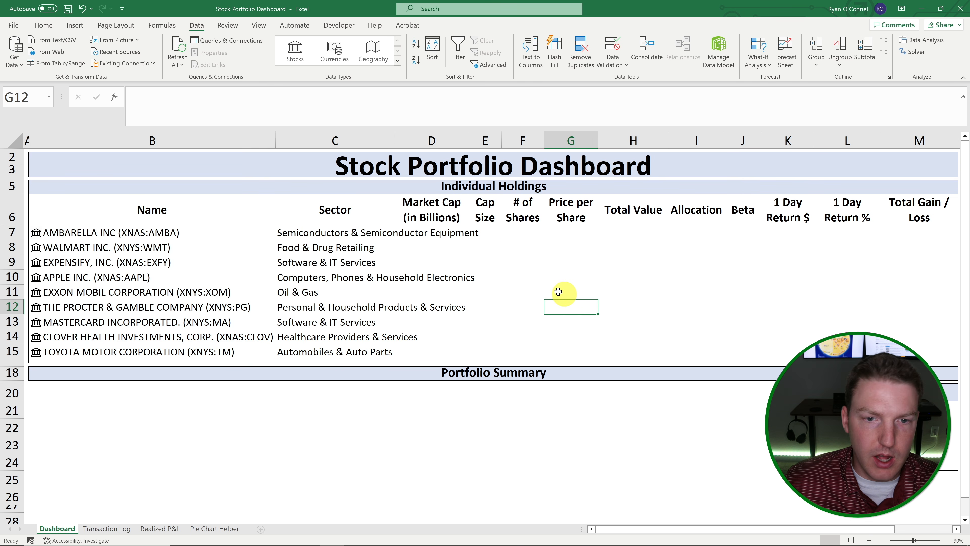
Fill the Market Cap column for all holdings with the formula =B7#.[Market cap] in D7.
click(426, 229)
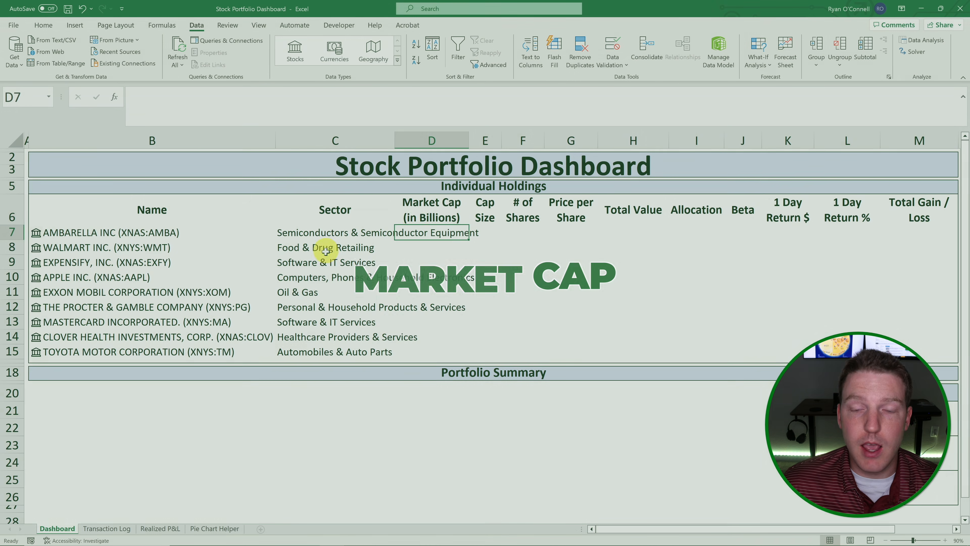
text(=)
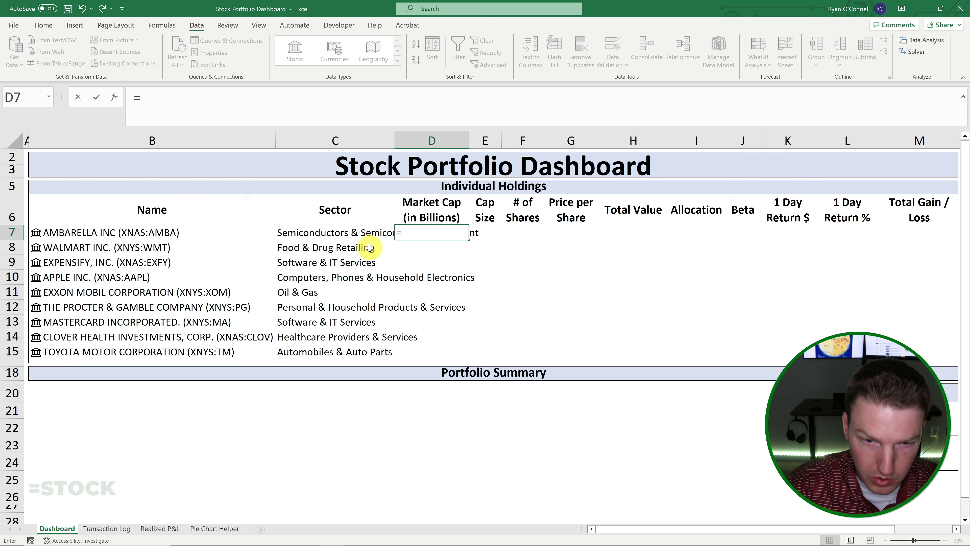
key(Left)
key(Left)
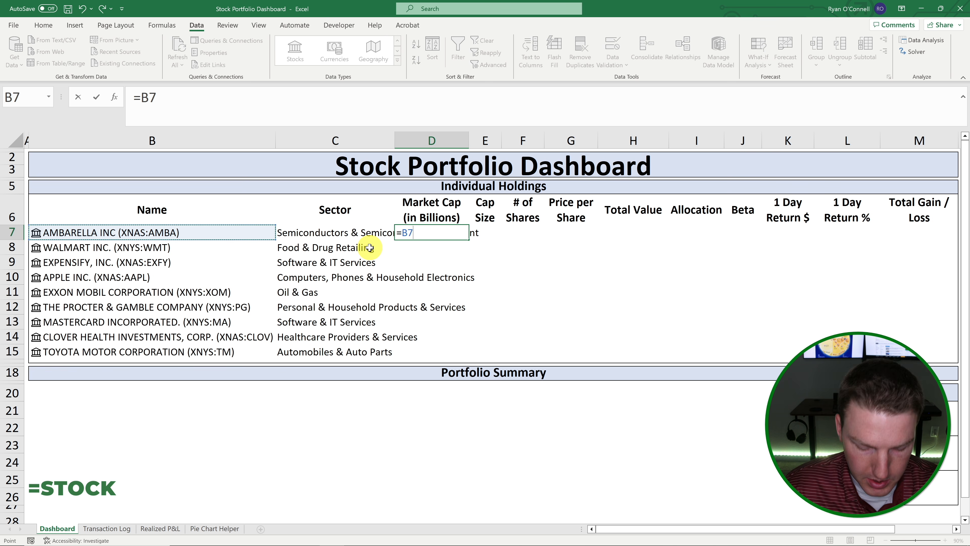
text(#)
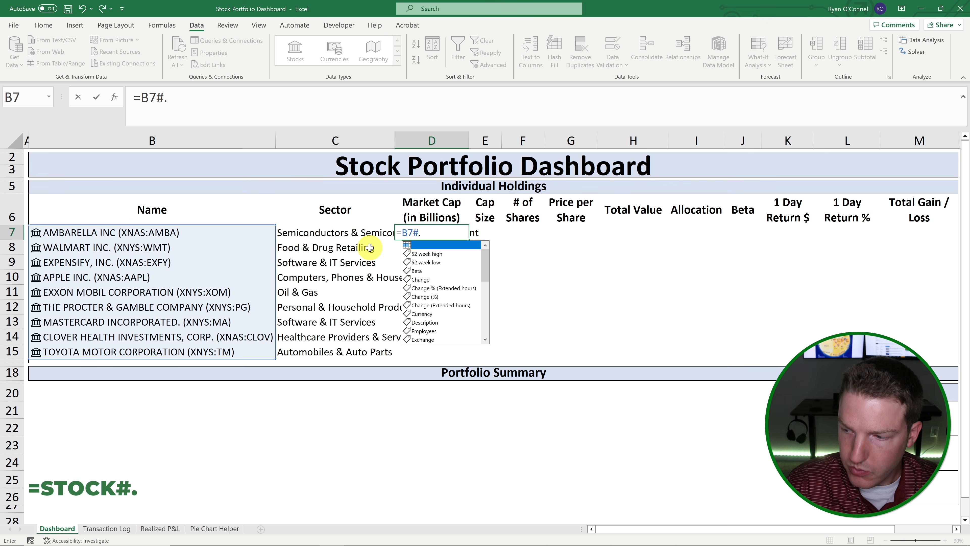
text(.)
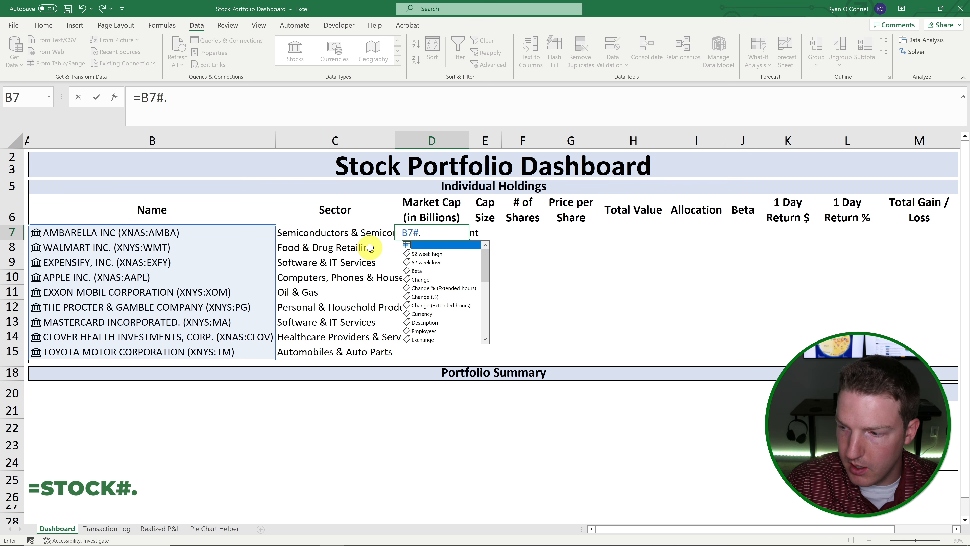
text(ca)
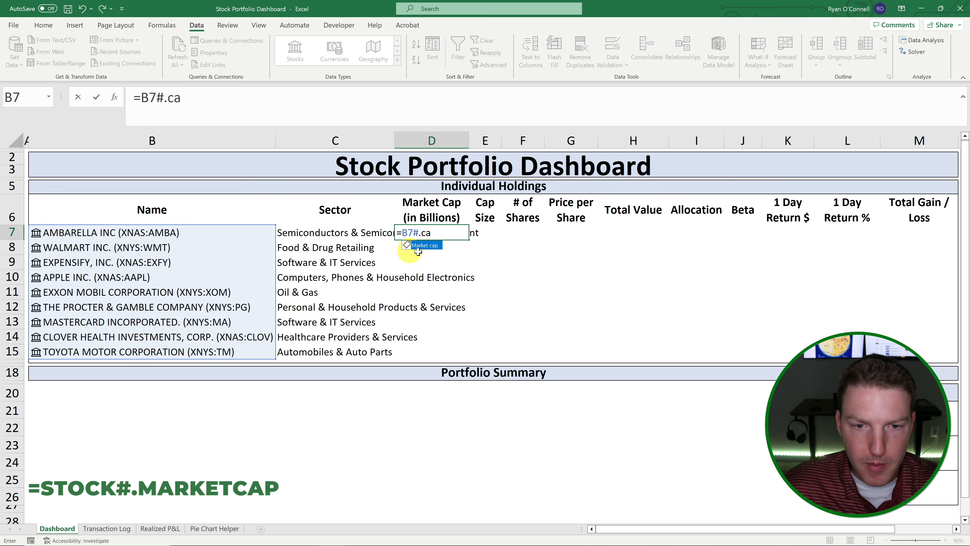
double_click(419, 247)
key(Return)
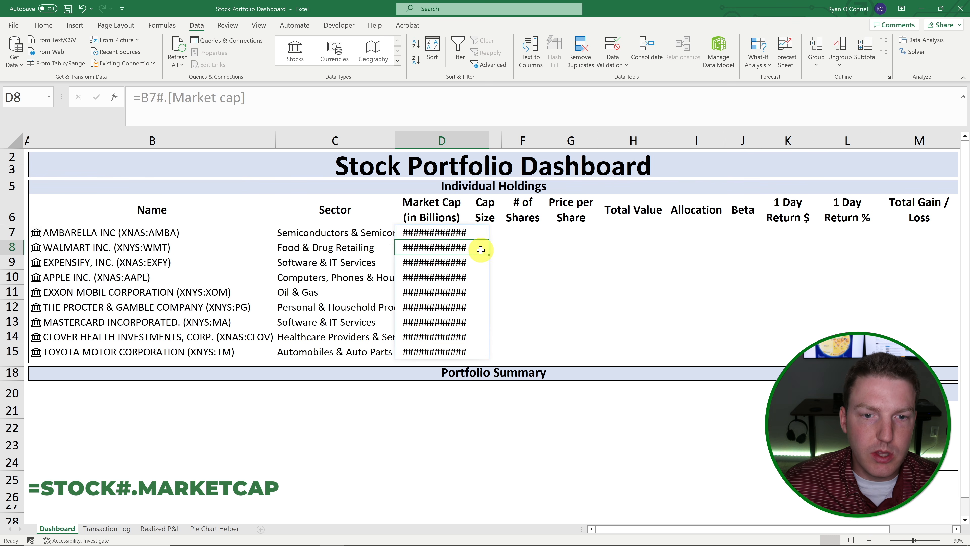
click(475, 232)
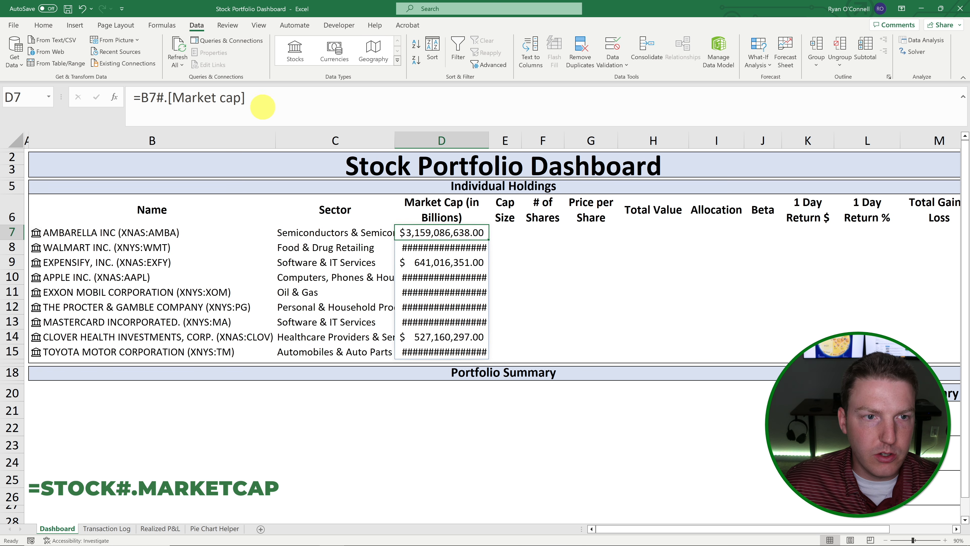
click(266, 97)
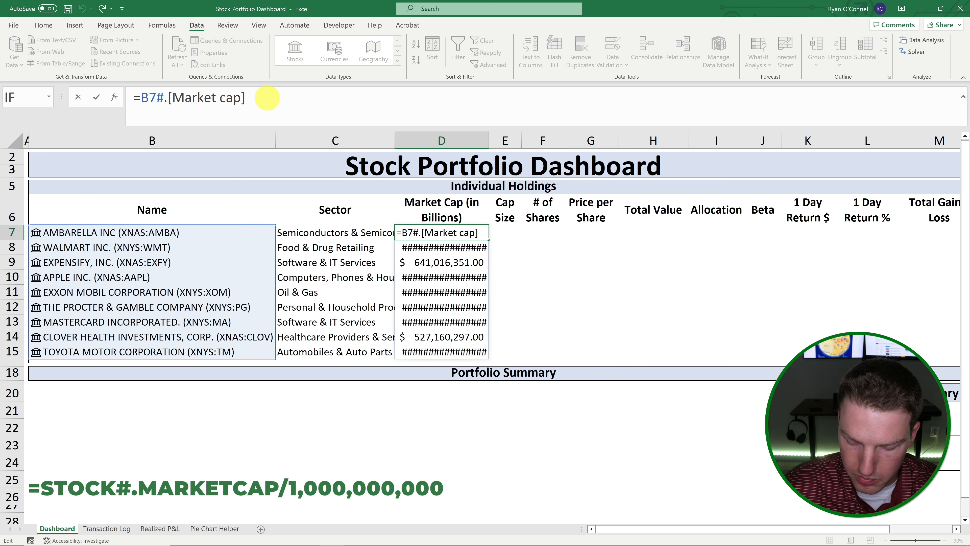
text(/1000000000)
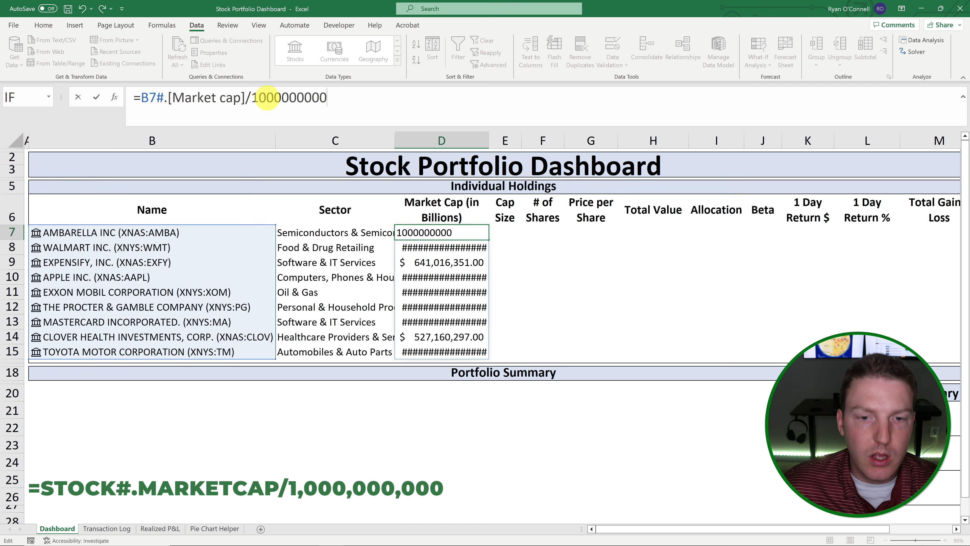
key(Return)
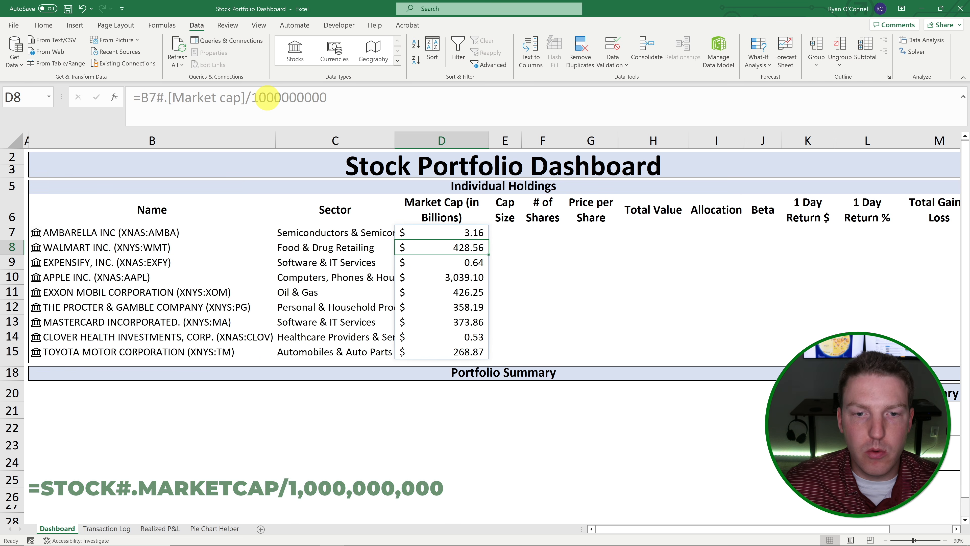
click(541, 231)
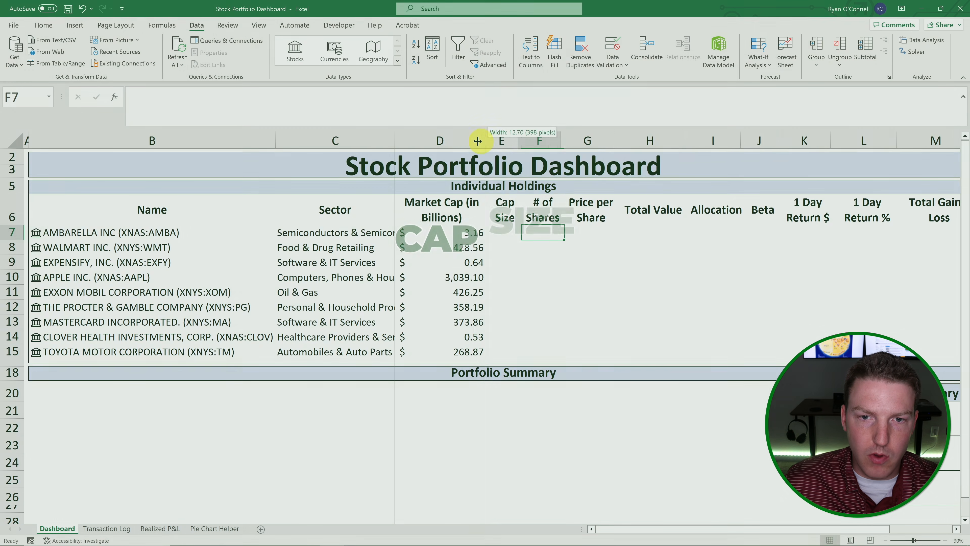
drag(489, 140, 468, 140)
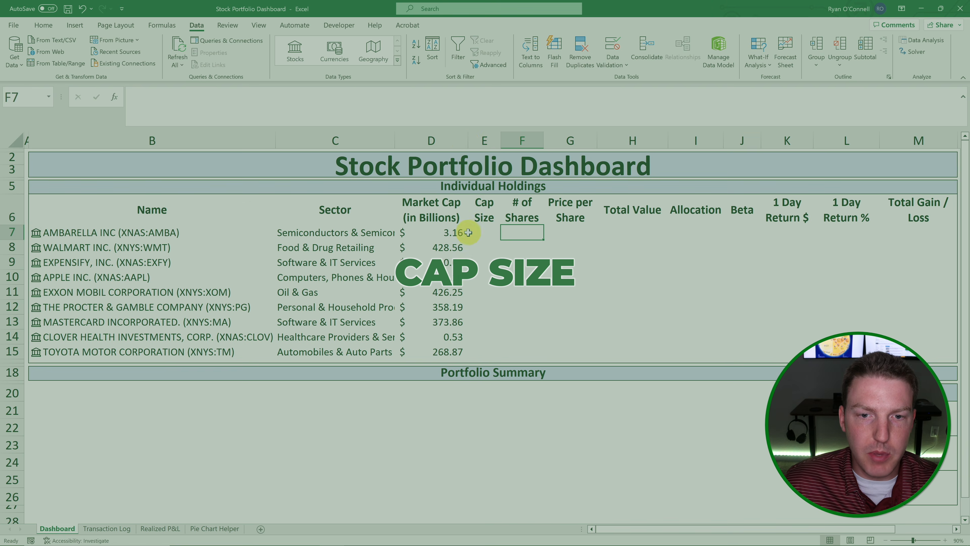
Begin the Cap Size formula in E7 with an IF that returns "Large" when D7>10.
click(484, 232)
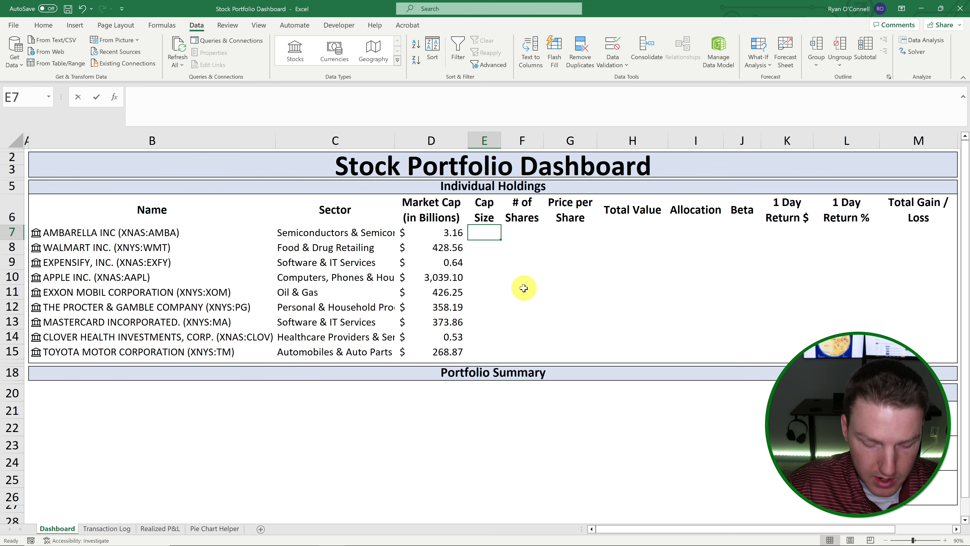
text(=if)
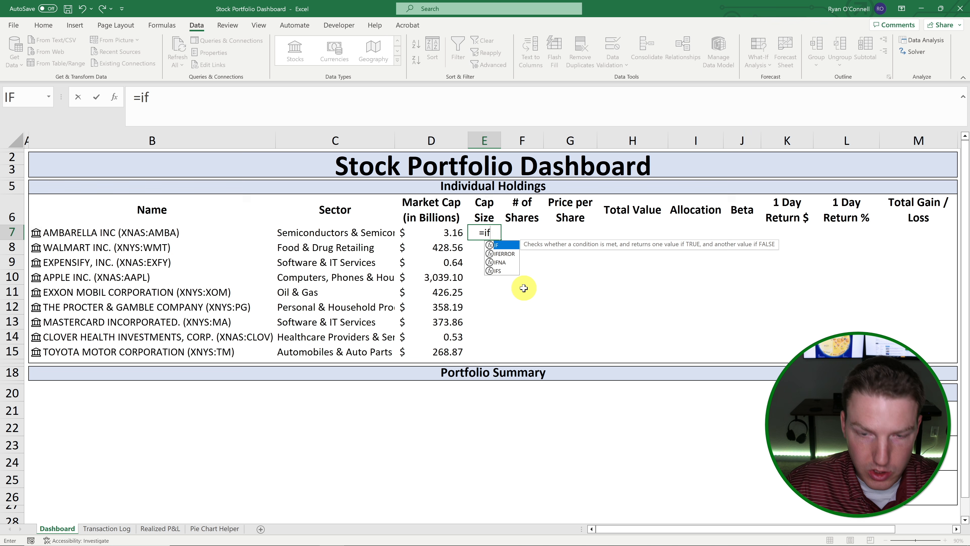
text(()
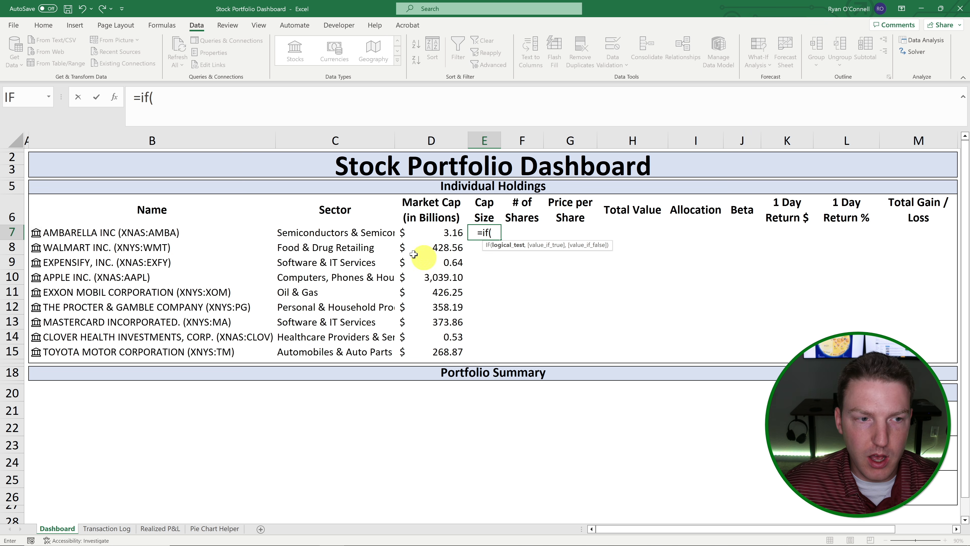
click(441, 233)
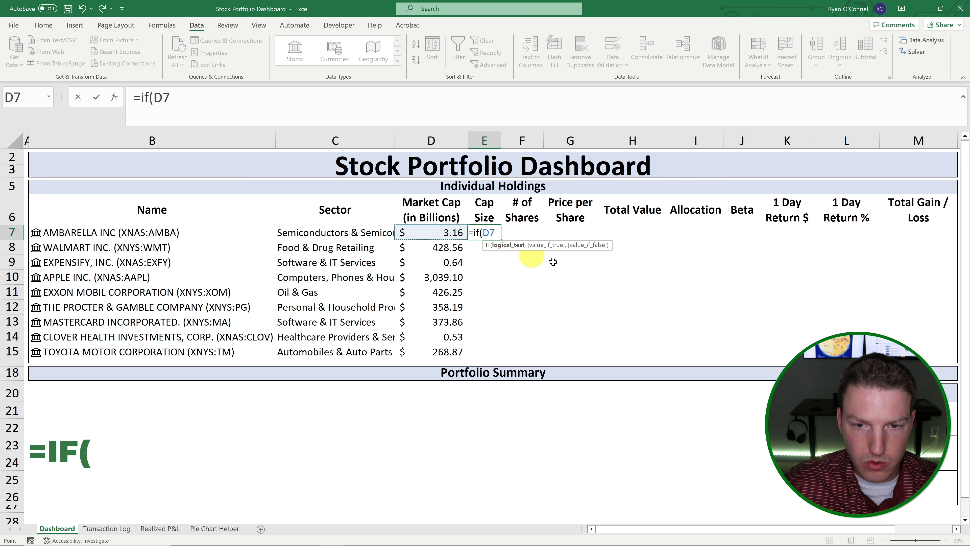
text(>)
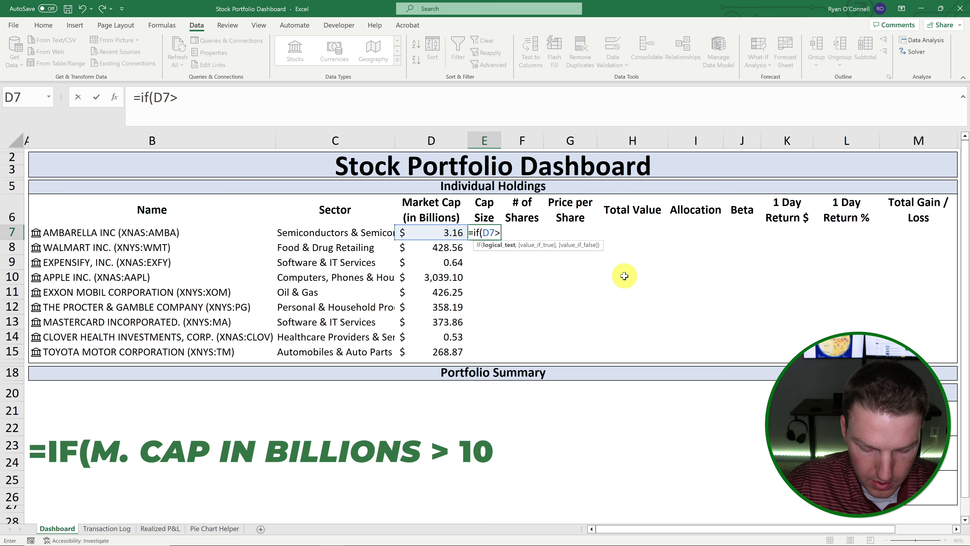
text(10,"La)
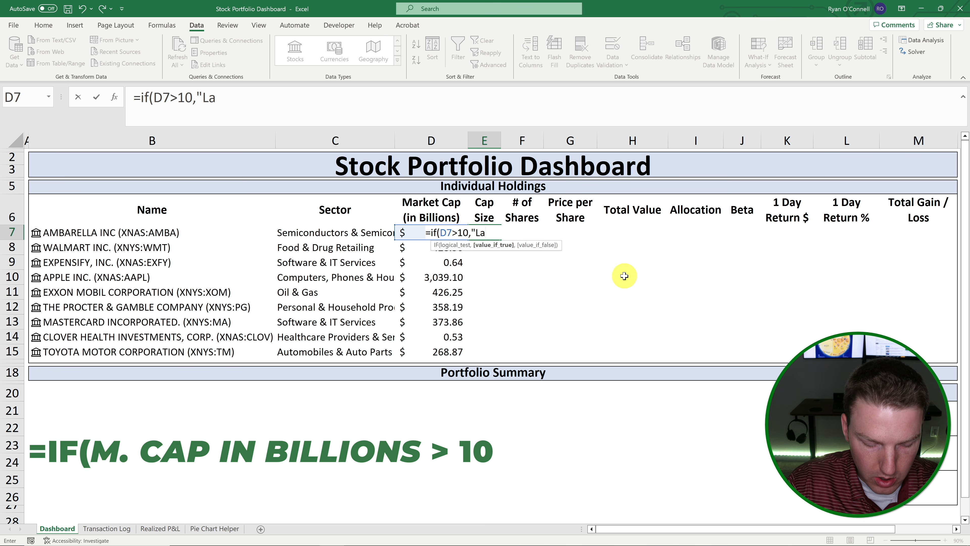
text(rge",)
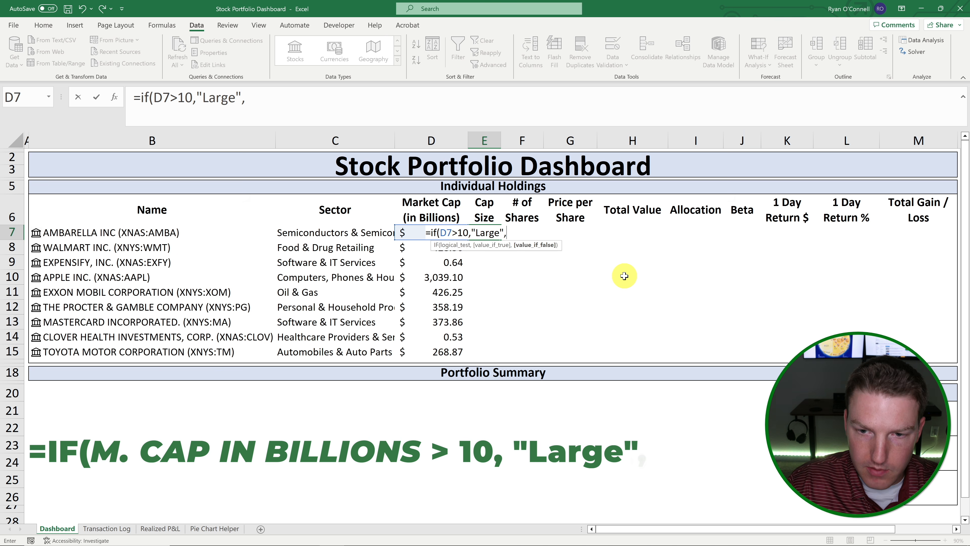
Nest a second IF that returns "Mid" when D7>2 and otherwise "Small", and enter the completed E7 formula.
text(if)
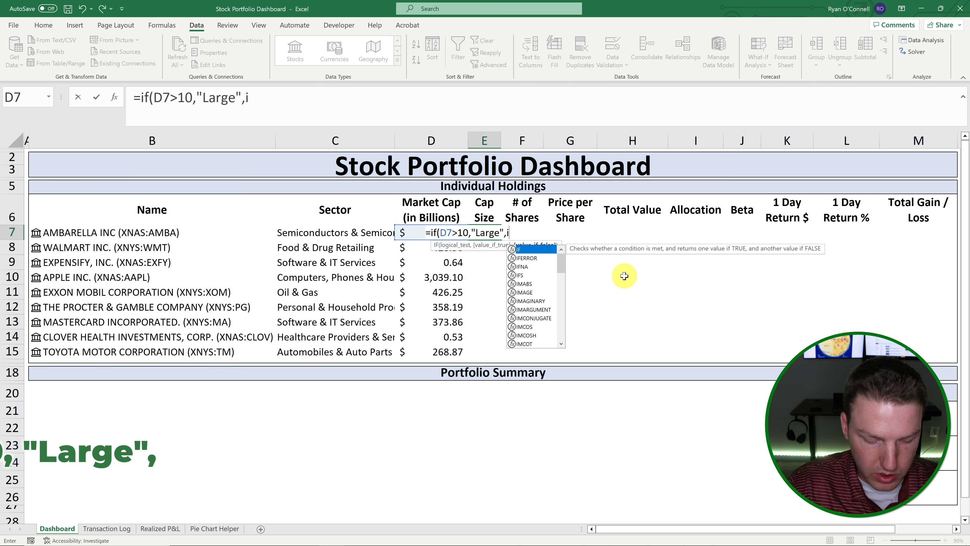
text(()
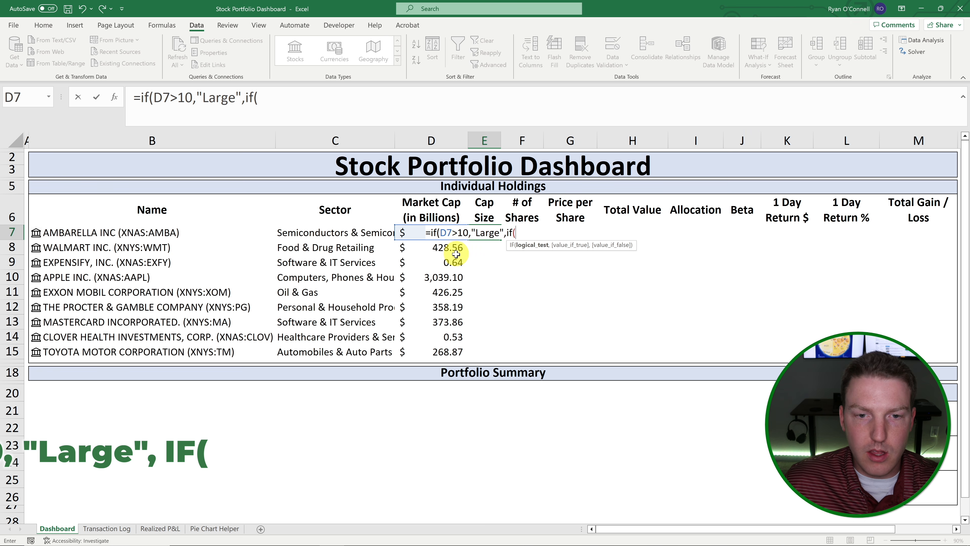
click(403, 231)
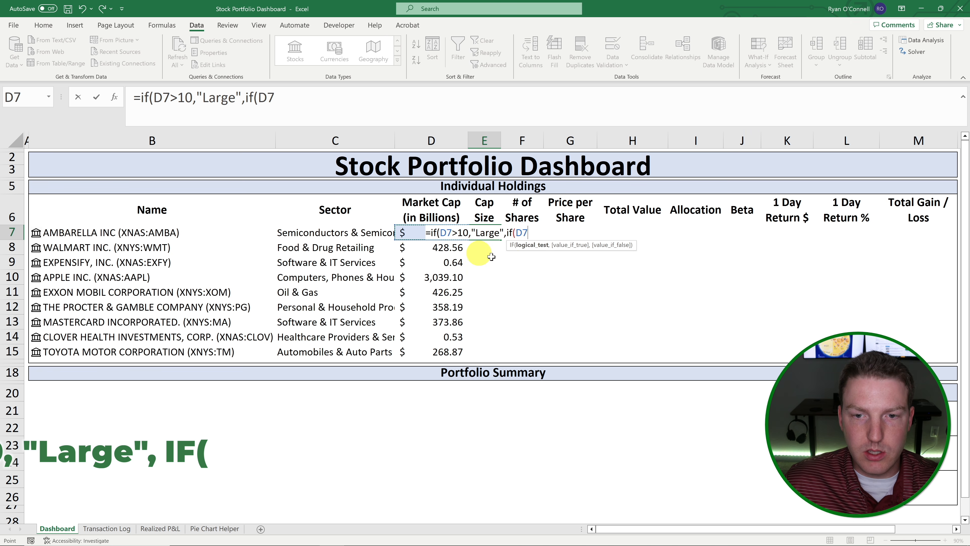
text(>2)
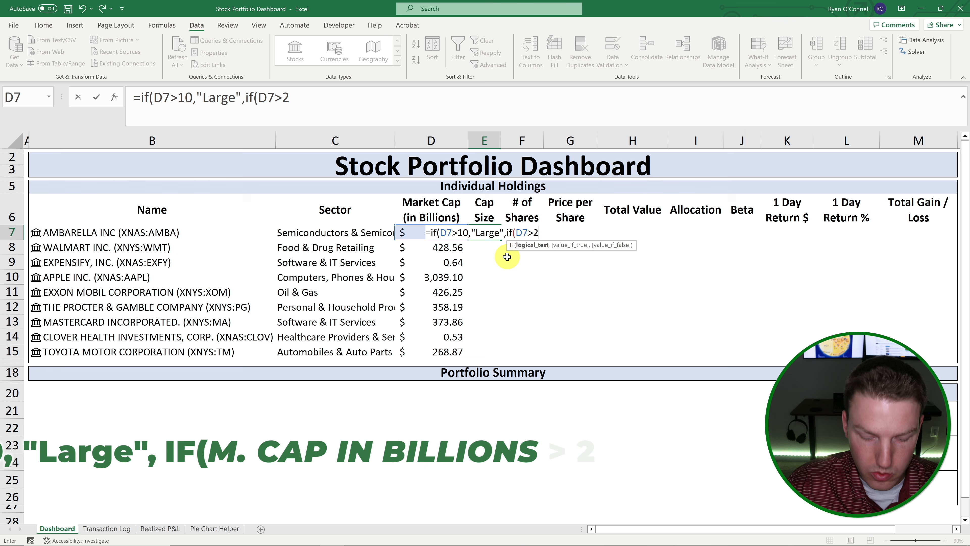
text(,")
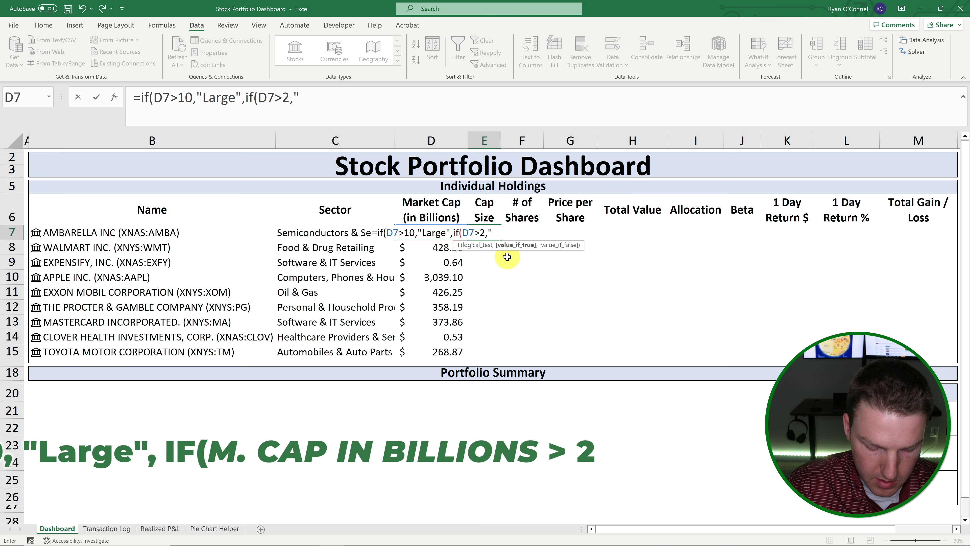
text(Mi)
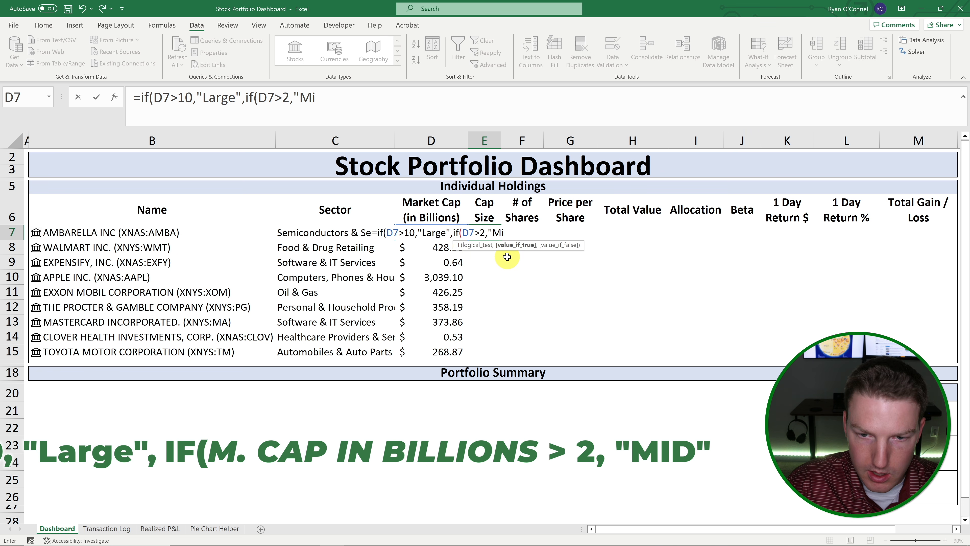
text(ud","Smal)
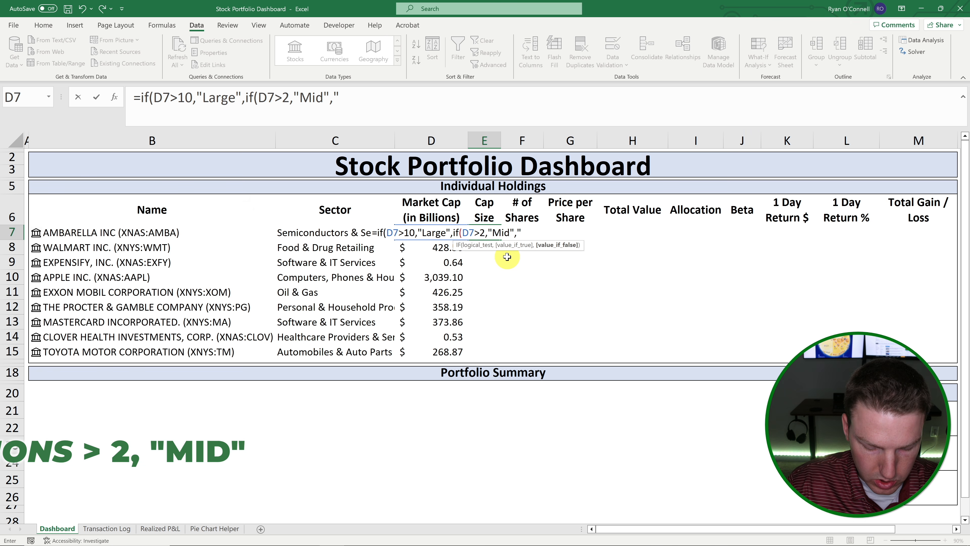
text(l")
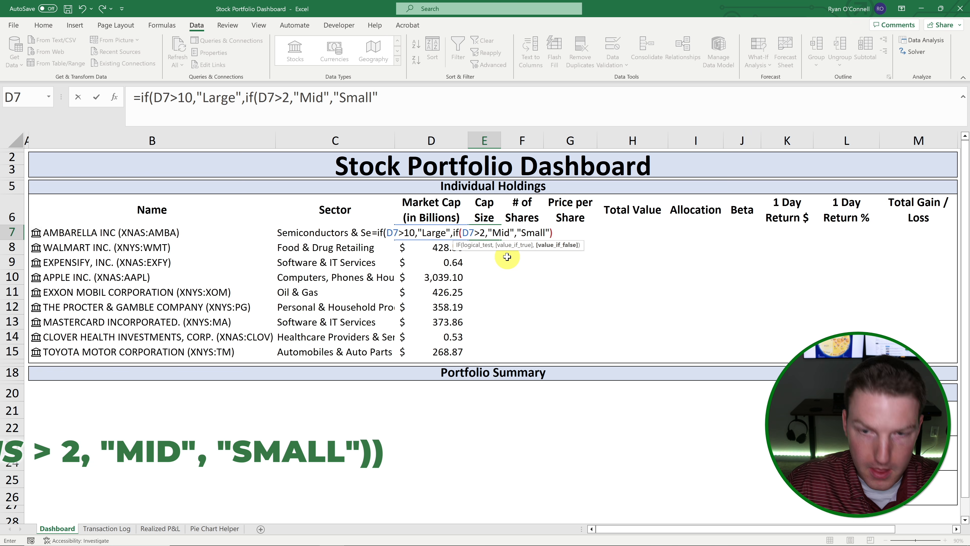
text()))
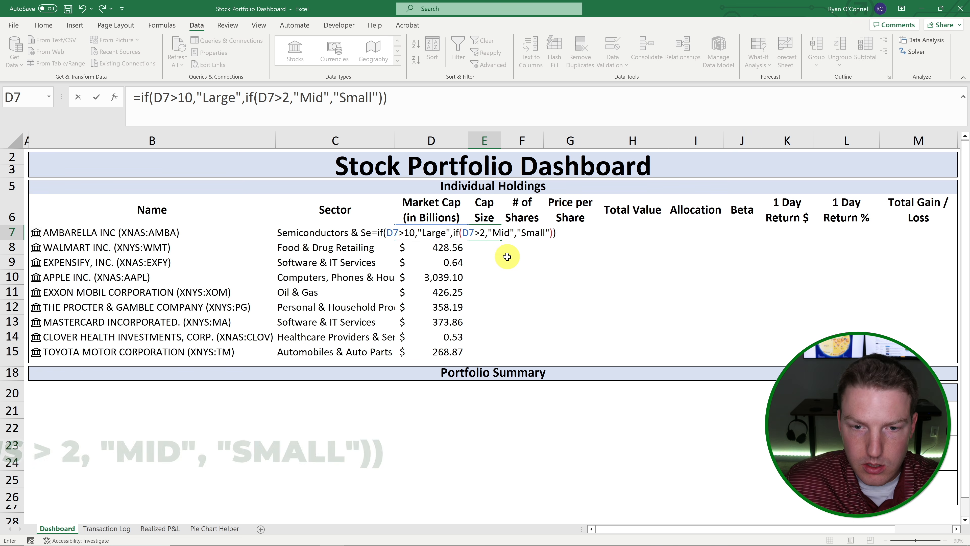
key(Return)
Change both D7 references in the E7 Cap Size formula to the spill range D7# so it covers all holdings.
key(Up)
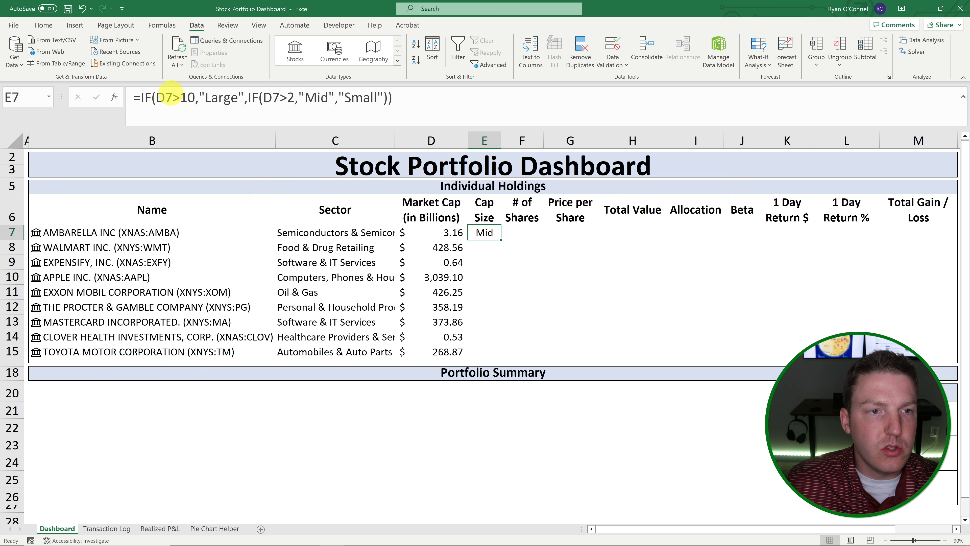
click(174, 99)
text(#)
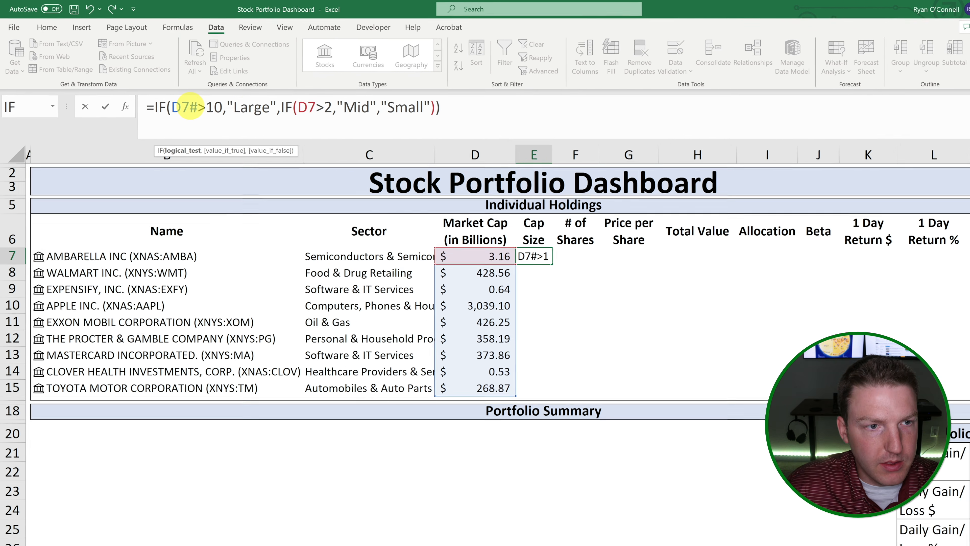
click(287, 99)
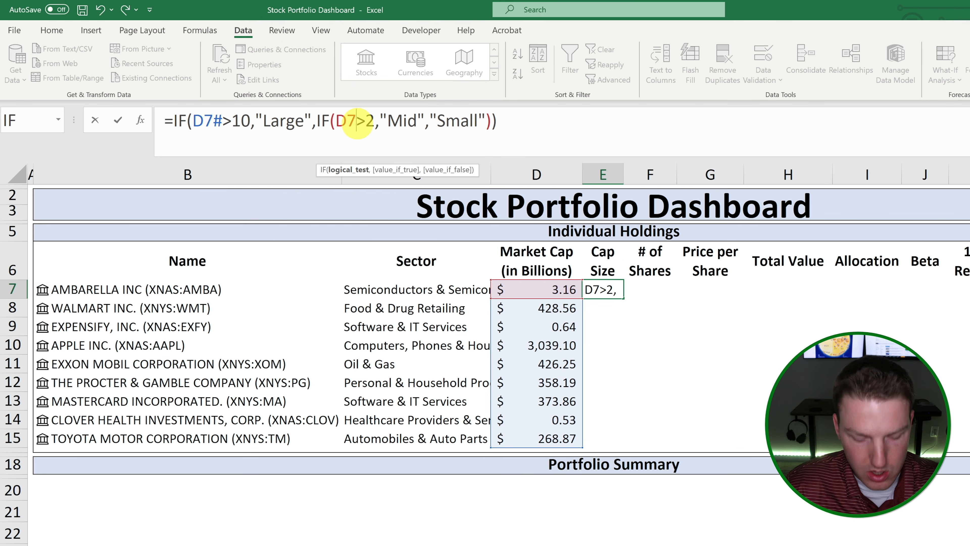
text(#)
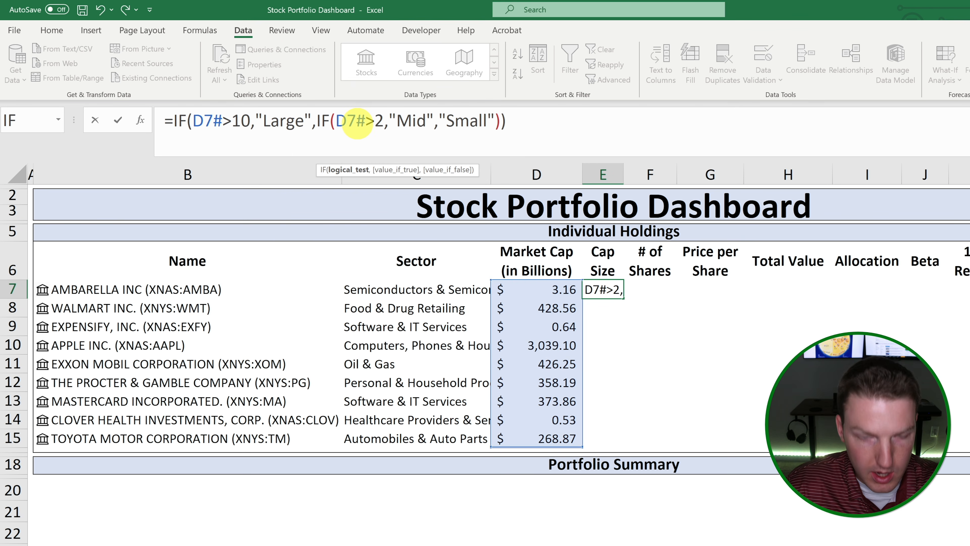
key(Return)
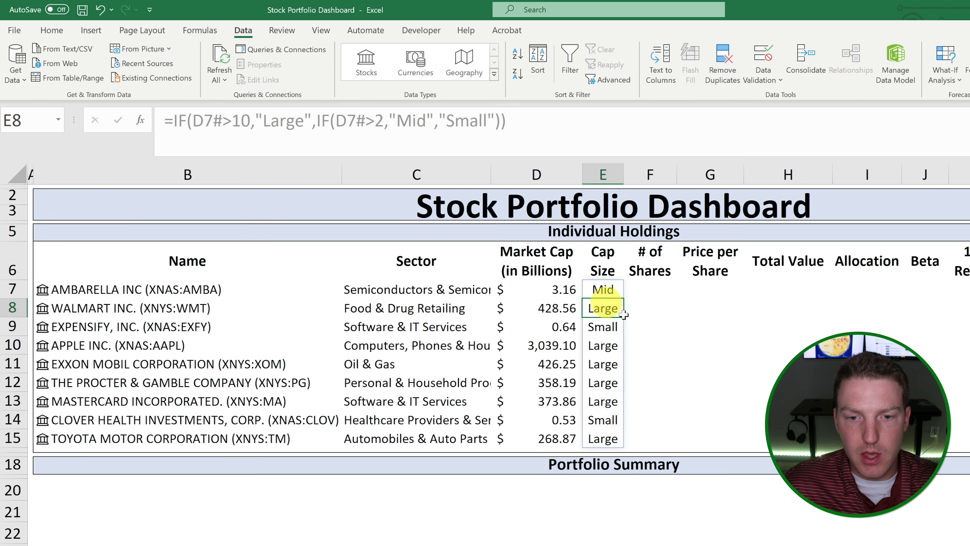
click(700, 343)
drag(603, 291, 113, 288)
drag(154, 317, 588, 328)
drag(163, 425, 646, 409)
click(791, 361)
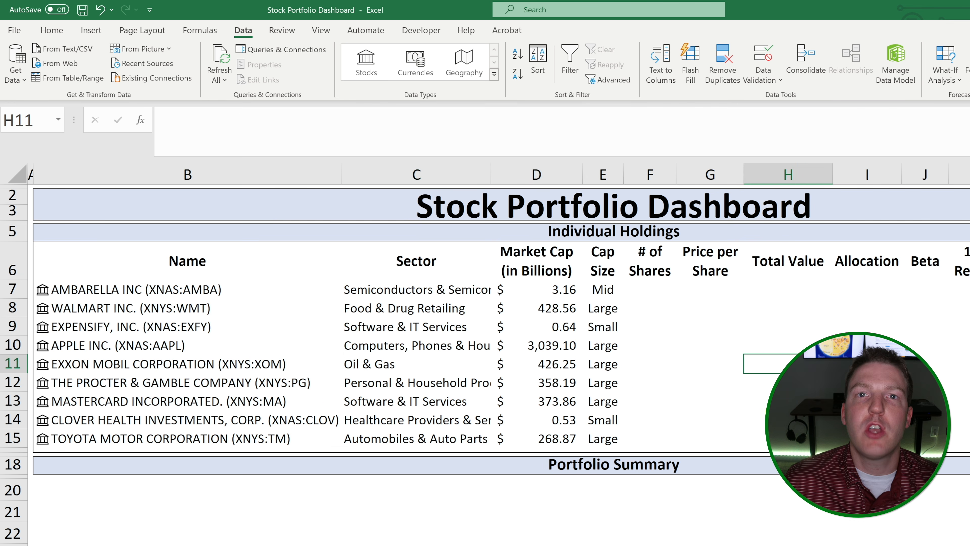
Begin a SUMIF formula in F7 under # of Shares, using the Transaction Log's Transactions[Stock Ticker] column as its range.
click(674, 291)
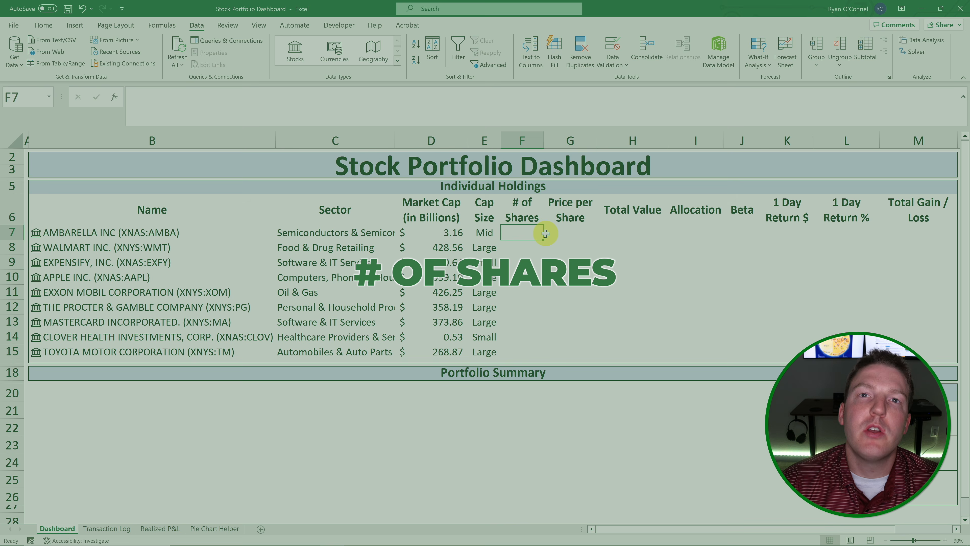
text(=)
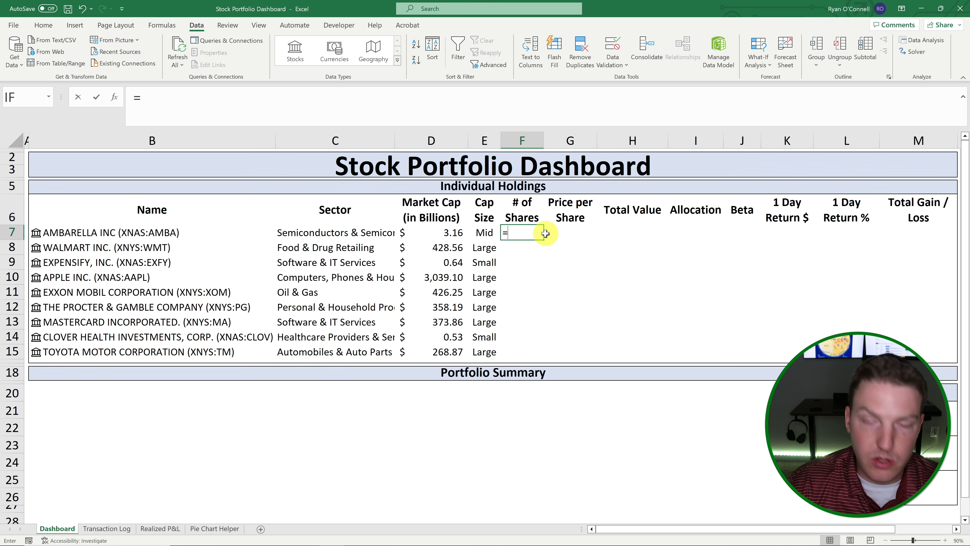
text(si)
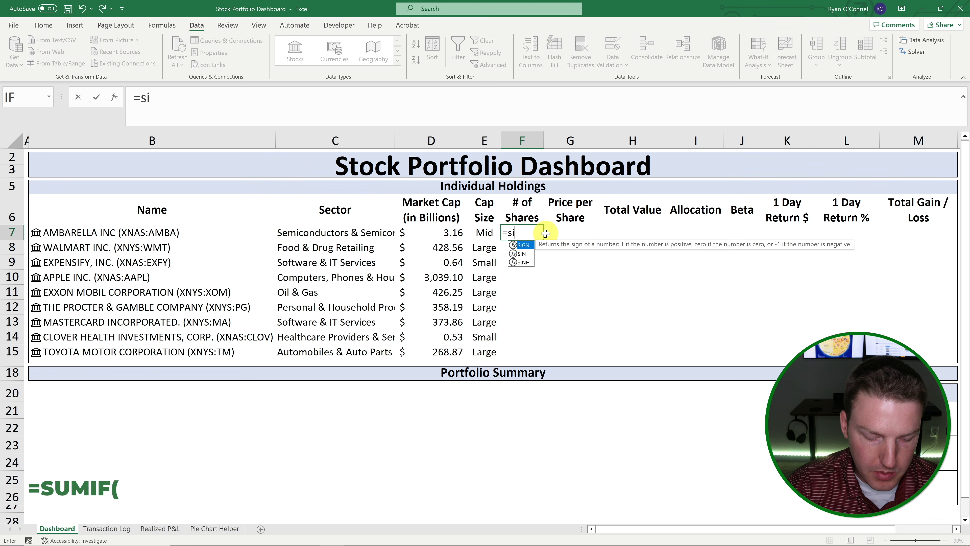
key(BackSpace)
text(umi)
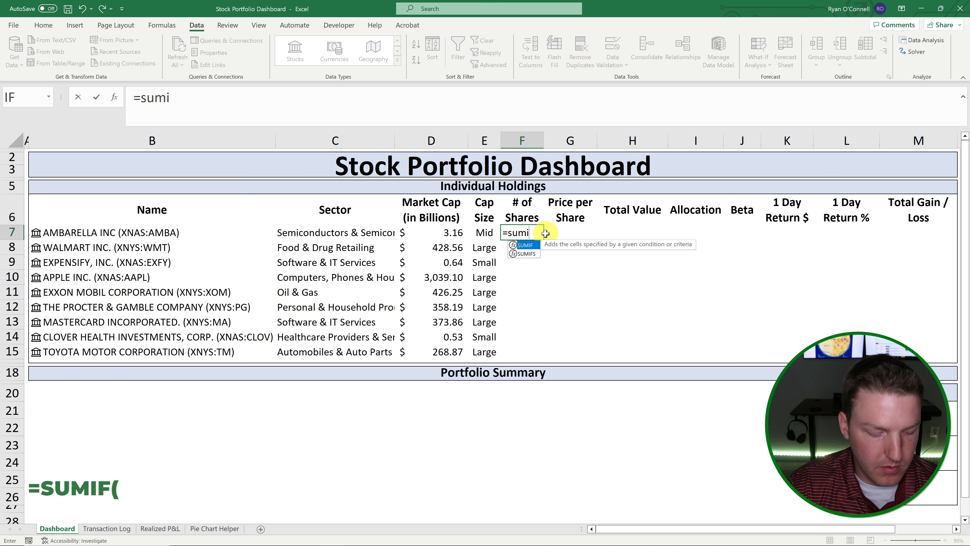
text(f()
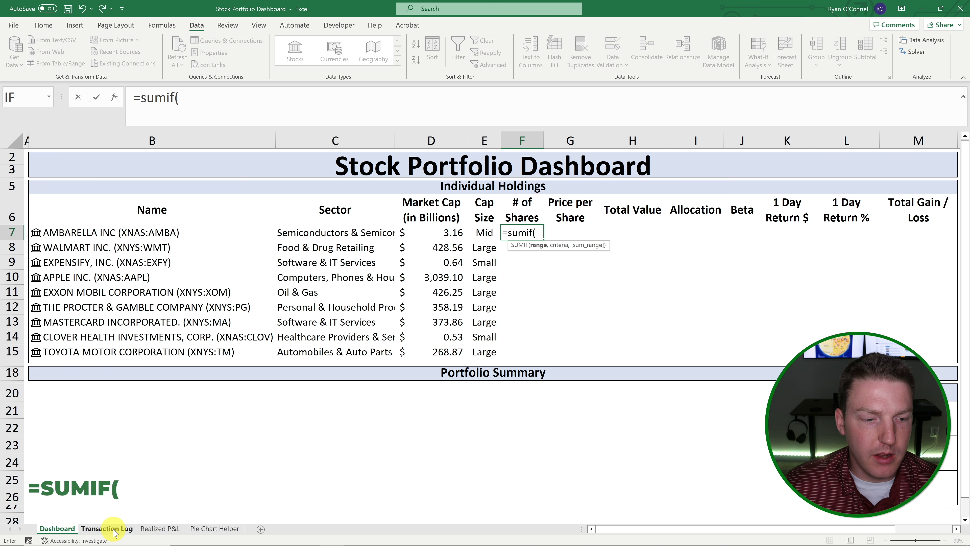
click(122, 528)
drag(105, 185, 108, 234)
key(ctrl+shift+Down)
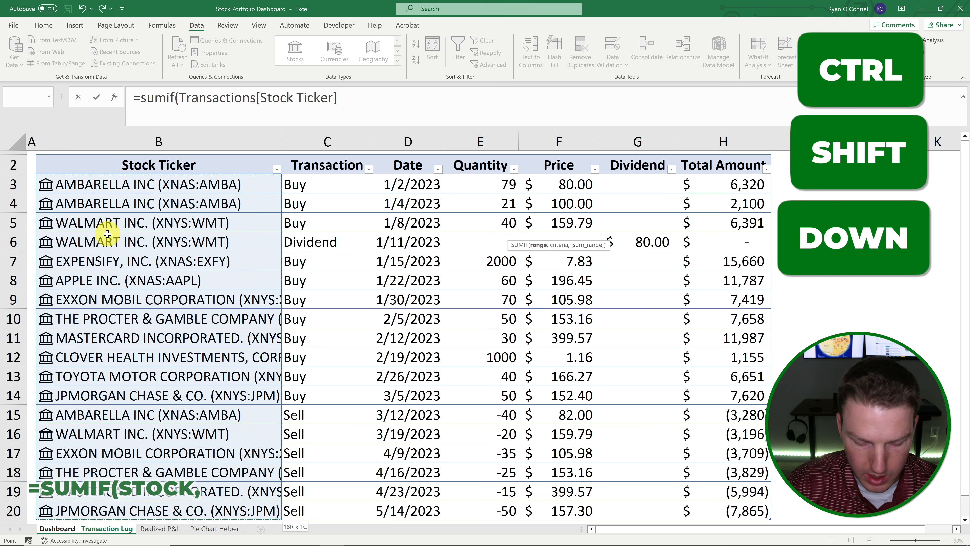
text(,)
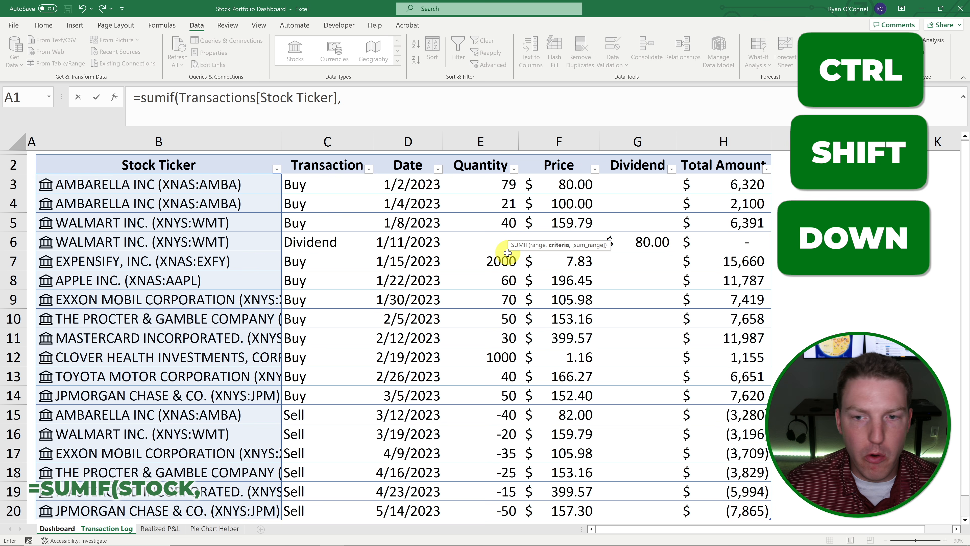
Complete the F7 SUMIF with Dashboard!B7# as criteria and Transactions[Quantity] as sum range, and enter the formula.
click(59, 528)
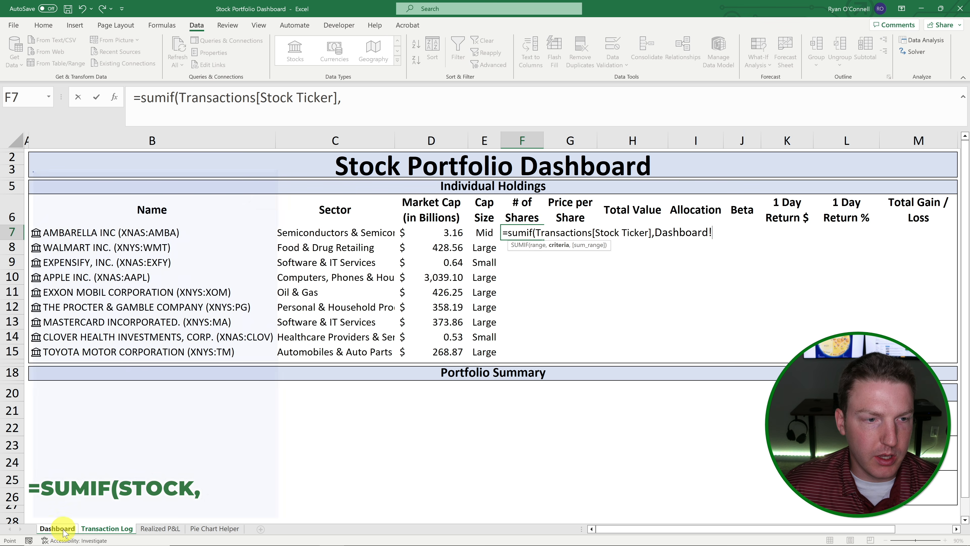
click(98, 232)
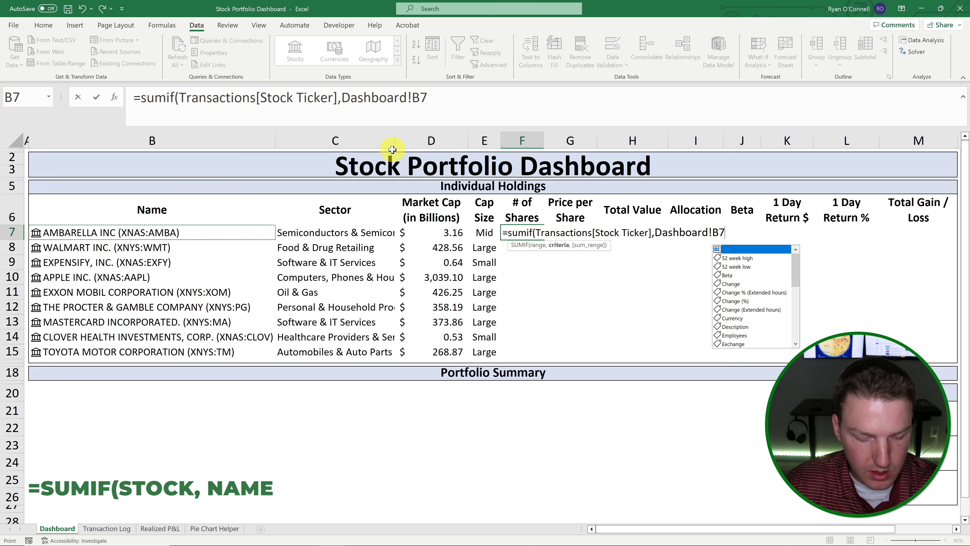
text(#,)
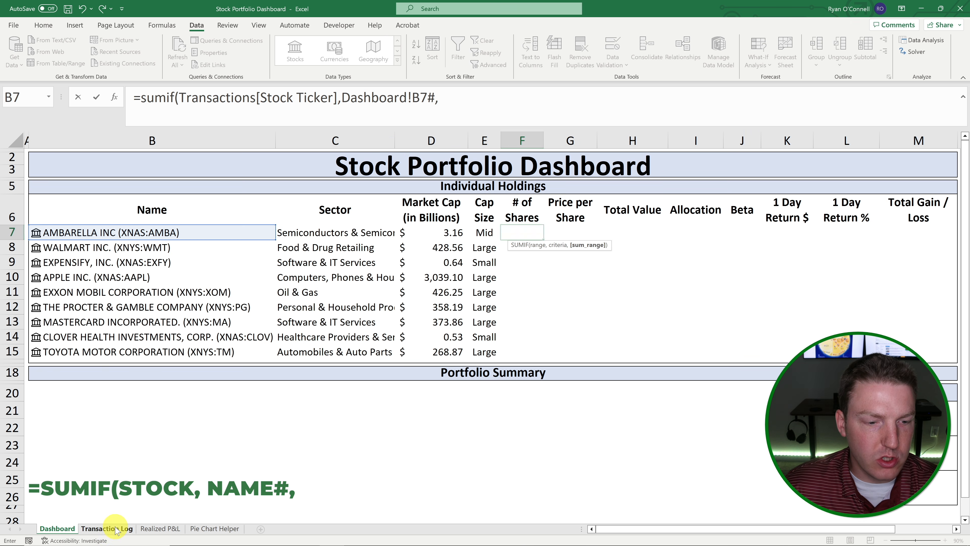
click(109, 528)
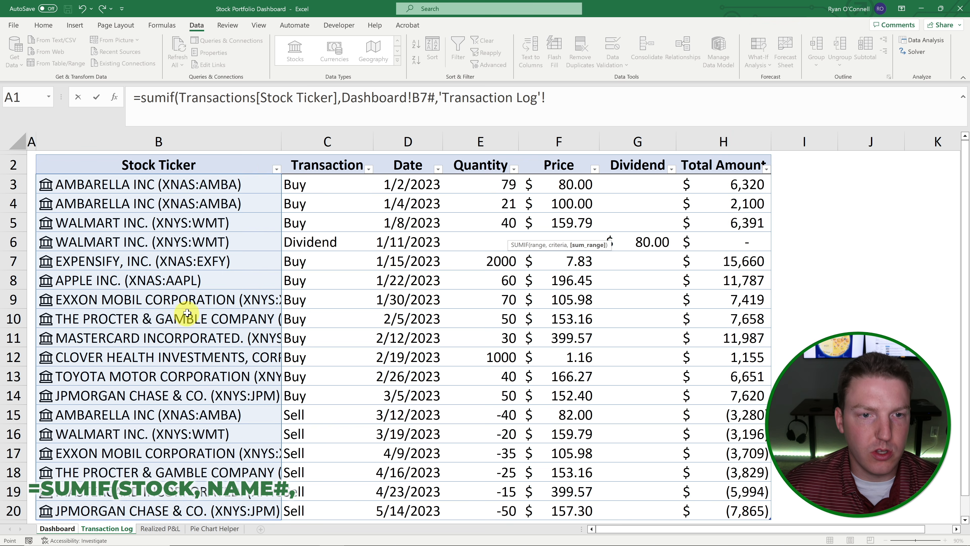
click(490, 186)
key(shift+Down)
key(shift+Down)
key(shift+Down)
key(shift+Down)
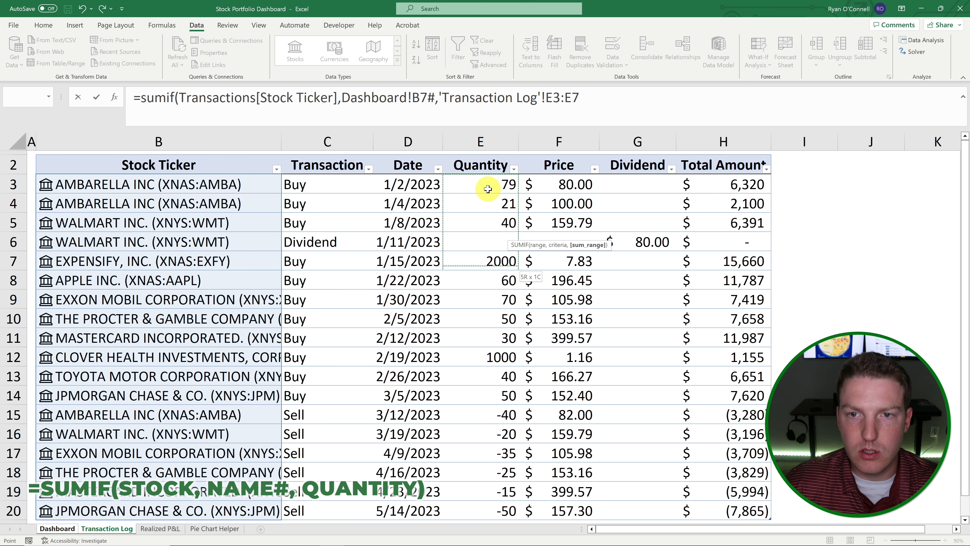
key(ctrl+shift+Down)
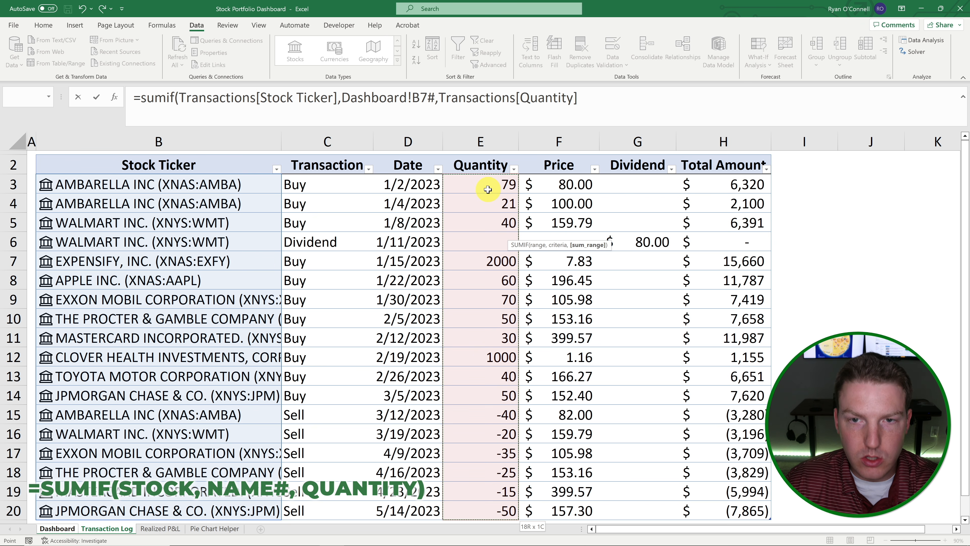
key(Return)
click(588, 272)
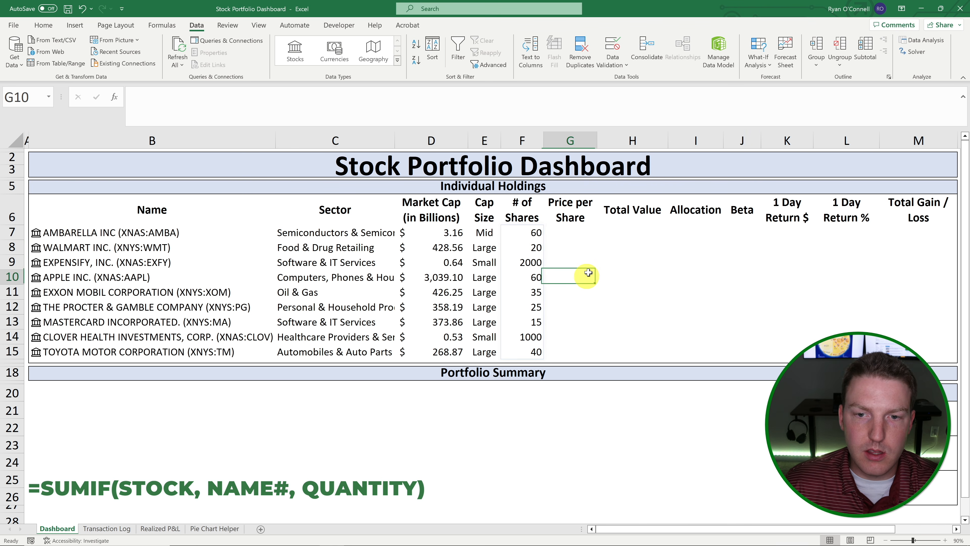
Enter =B7#.Price in G7 to fill the Price per Share column for all holdings.
click(570, 232)
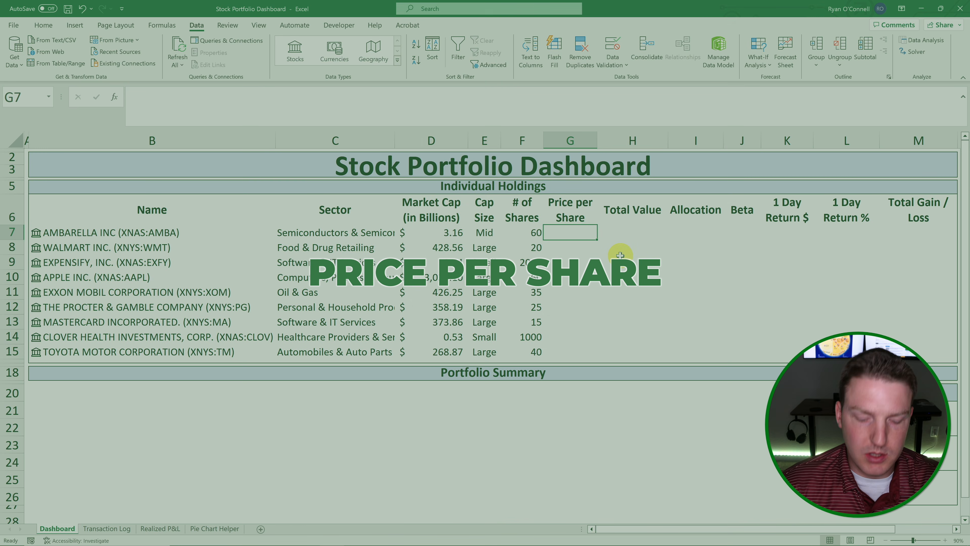
text(=)
key(Left)
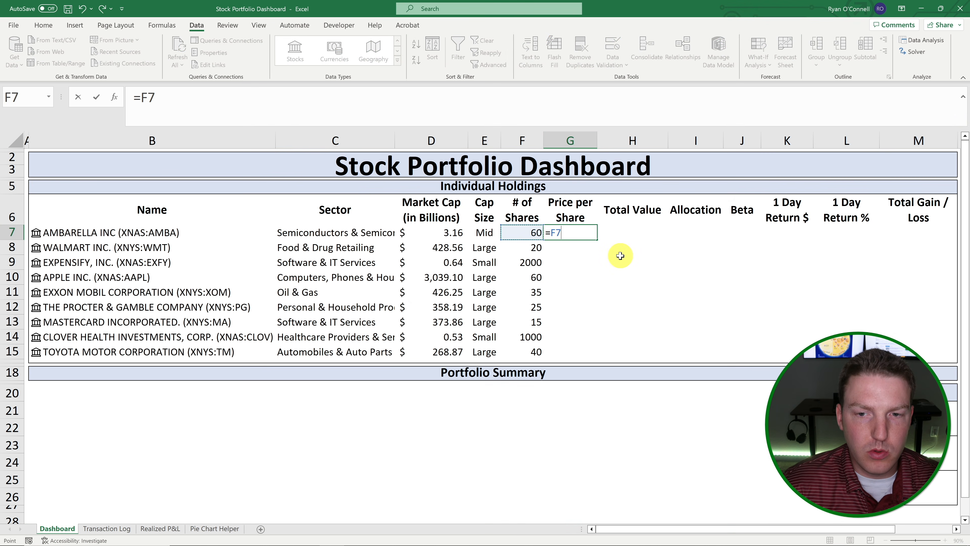
key(Left)
key(Left)
key(Left)
key(Left)
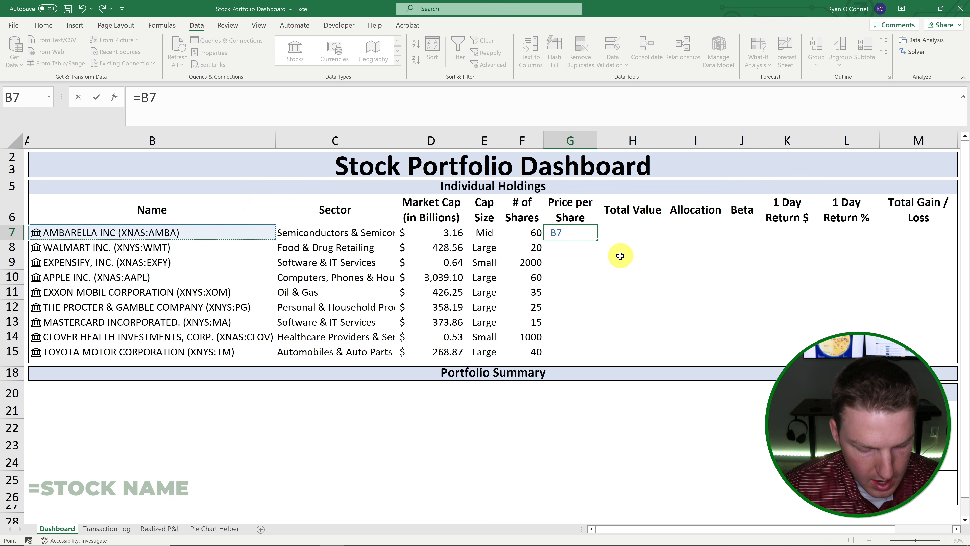
text(#)
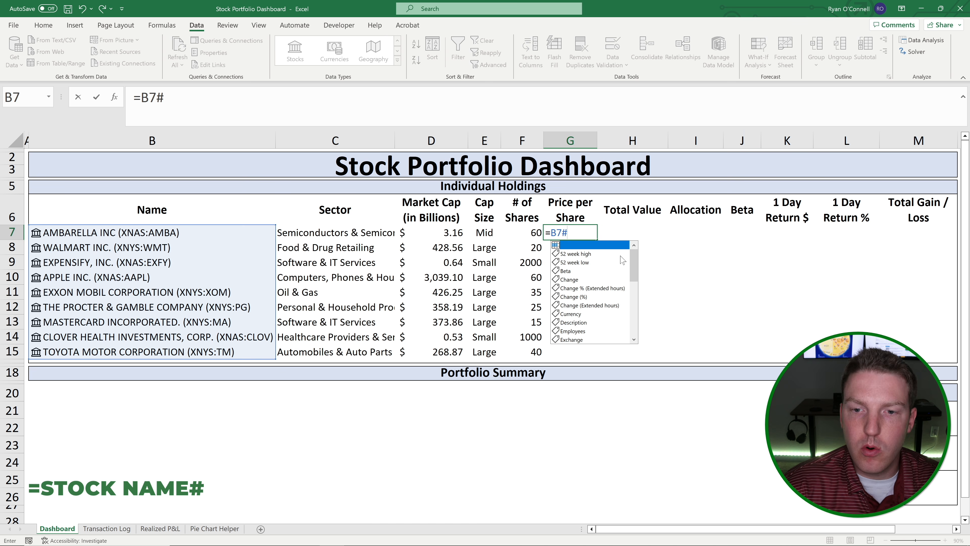
text(.pr)
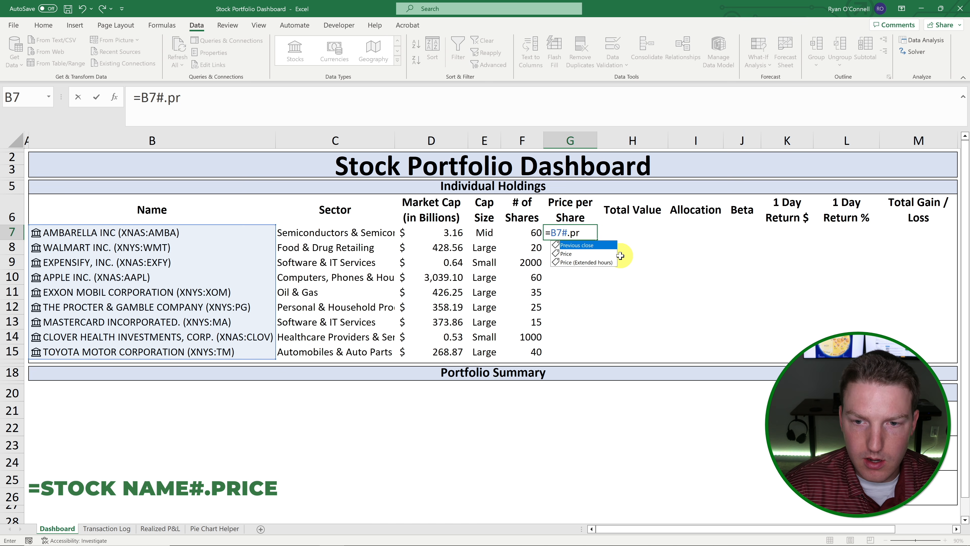
key(Down)
key(Tab)
key(Return)
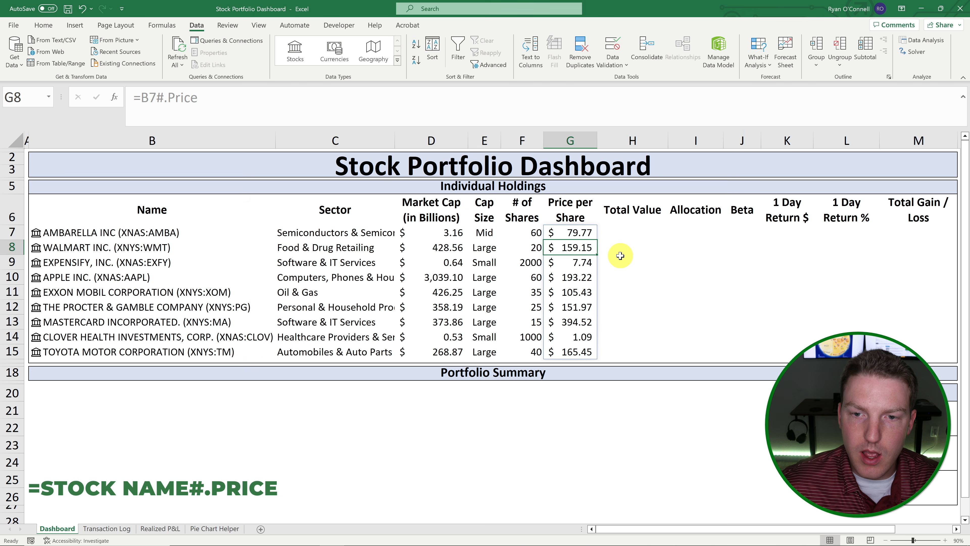
click(611, 257)
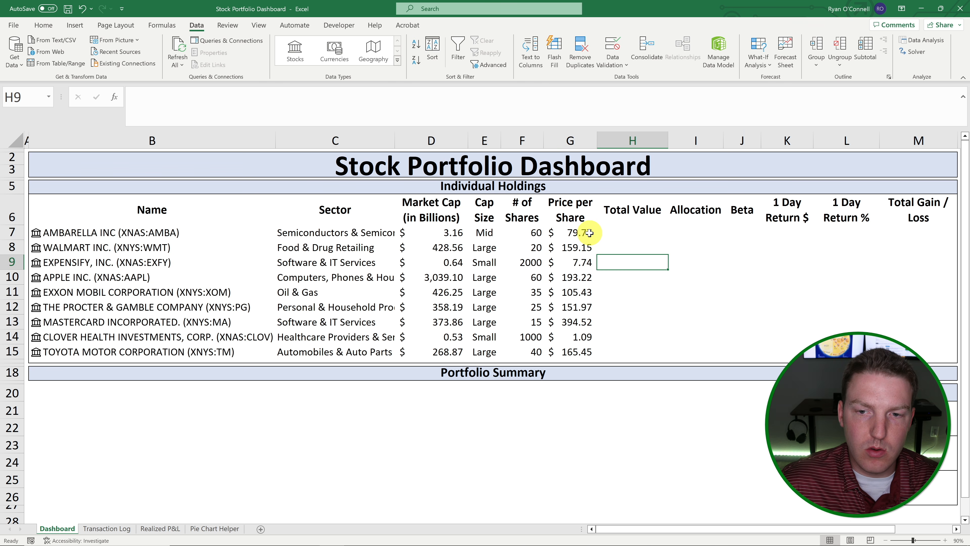
Refresh all of the workbook's data connections to update the share prices in column G.
drag(585, 233, 573, 352)
click(653, 282)
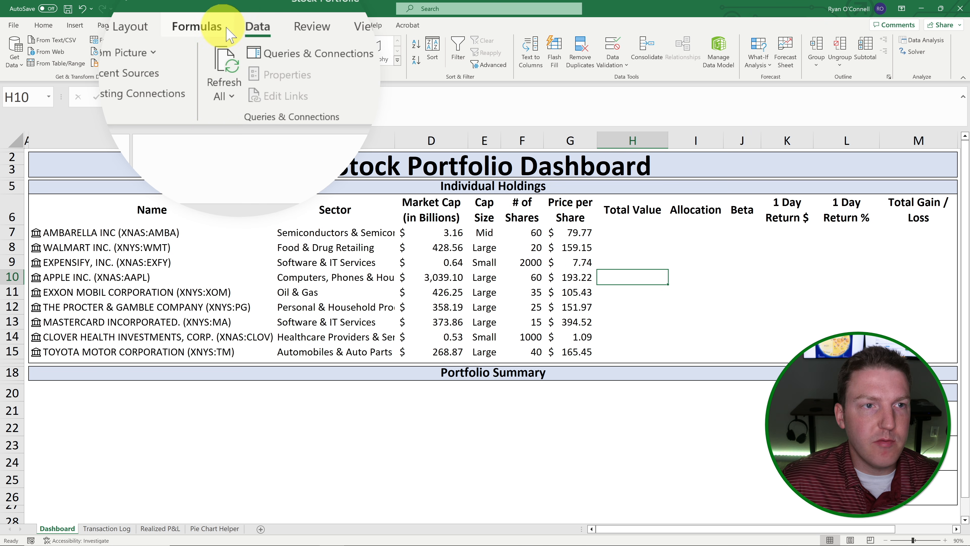
click(225, 64)
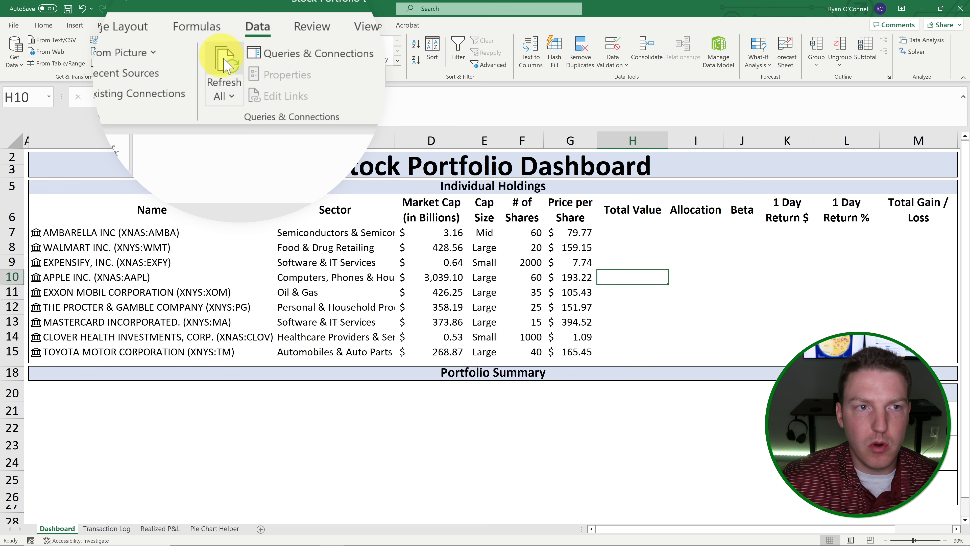
drag(573, 233, 578, 352)
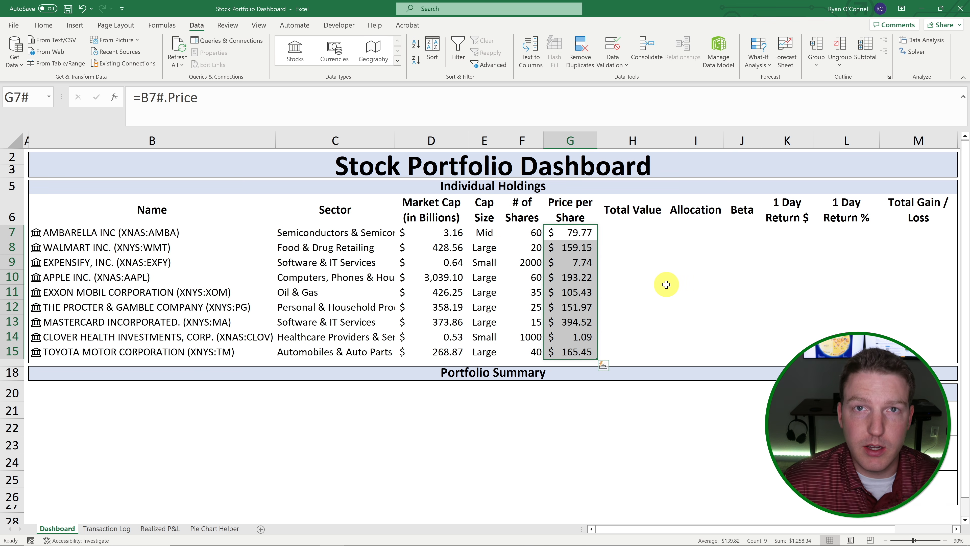
Enter the Total Value formula =F73*G7# in H7.
click(645, 233)
drag(634, 223, 619, 227)
click(621, 228)
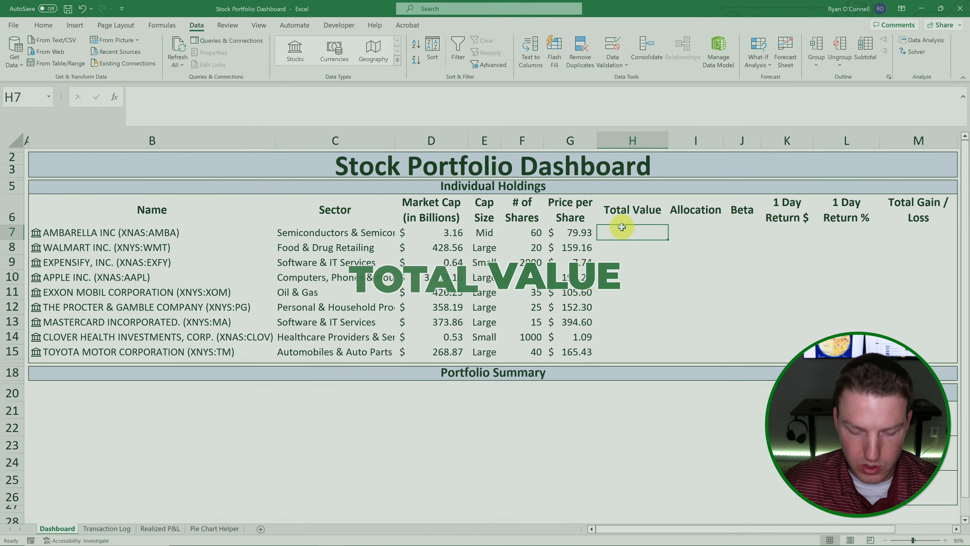
text(=)
key(Left)
key(Left)
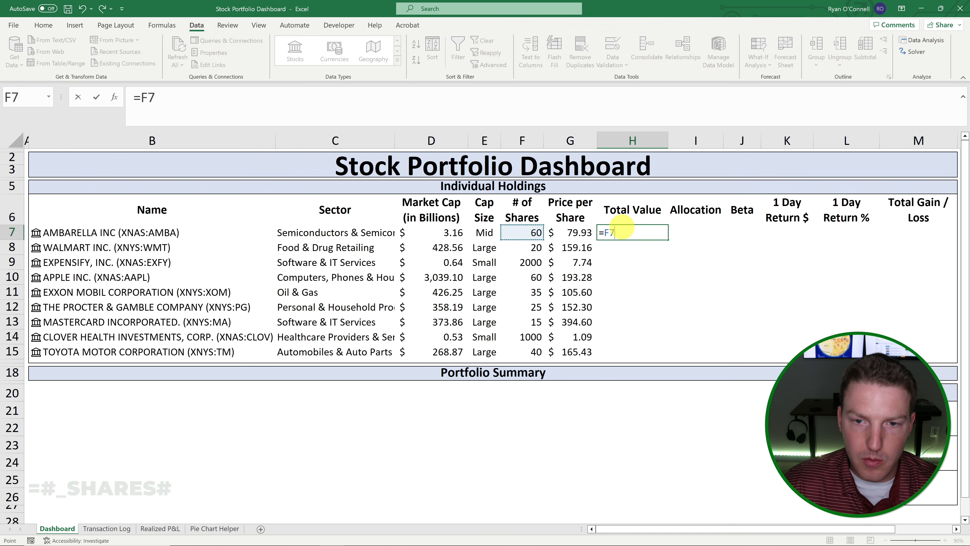
text(3)
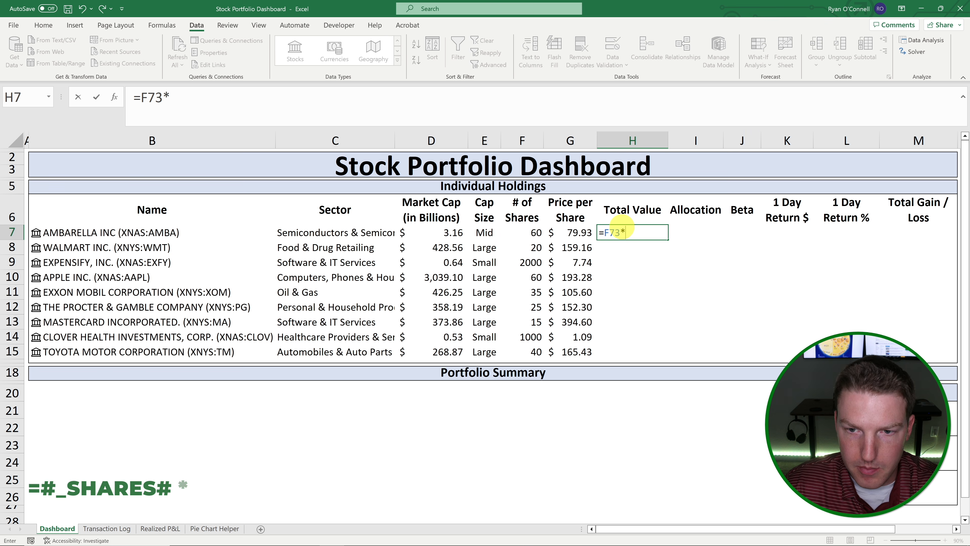
text(*)
key(Left)
text(#)
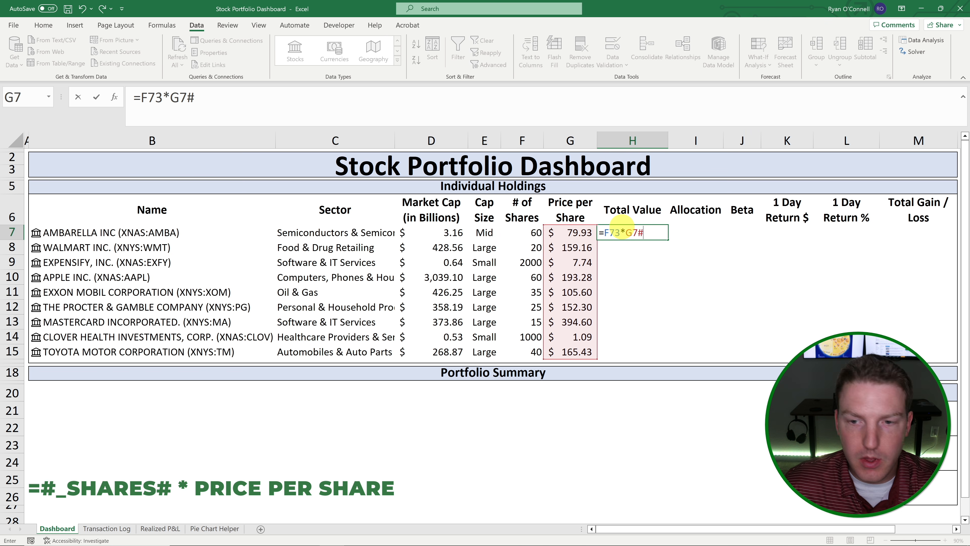
key(Return)
click(673, 232)
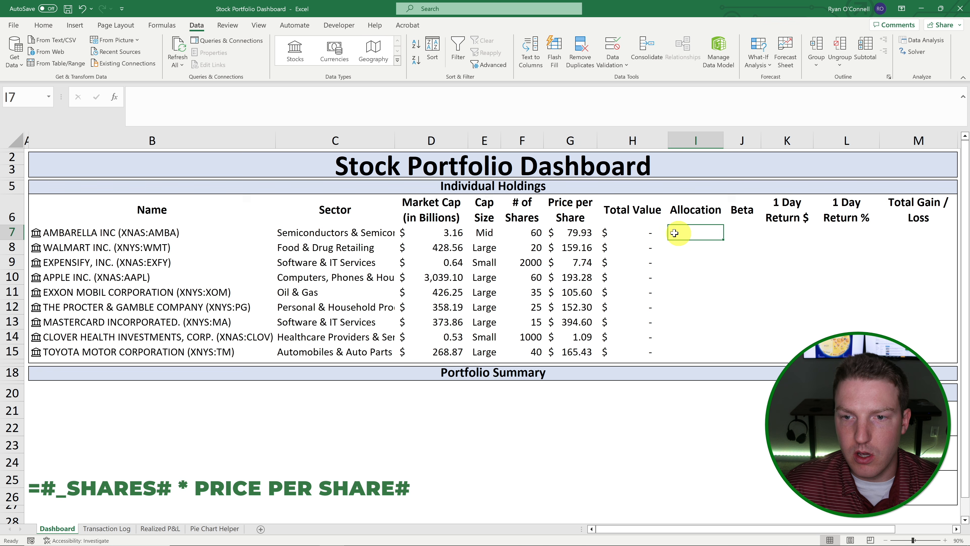
Correct the F73 reference in the H7 Total Value formula to the spill range F7#, making it =F7#*G7#.
click(647, 230)
click(158, 97)
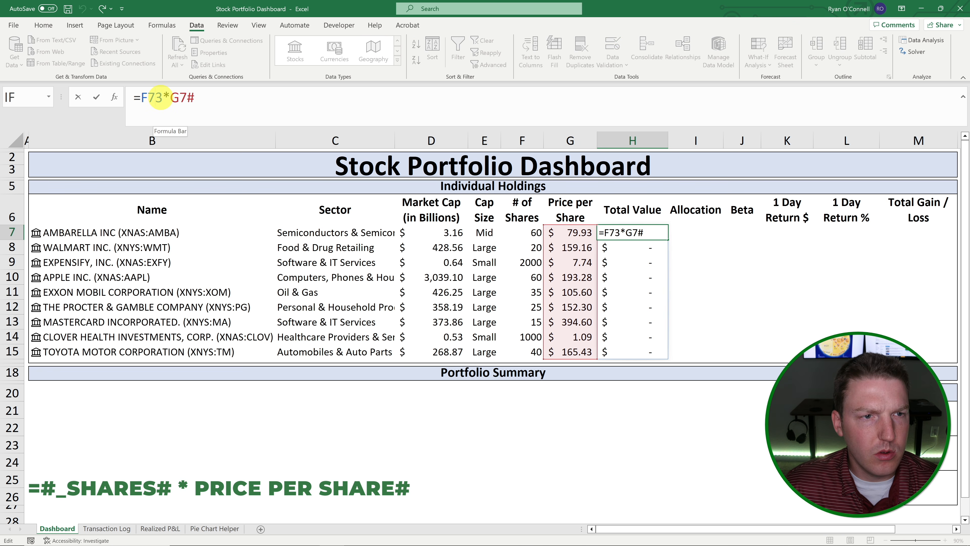
key(Right)
key(BackSpace)
text(#)
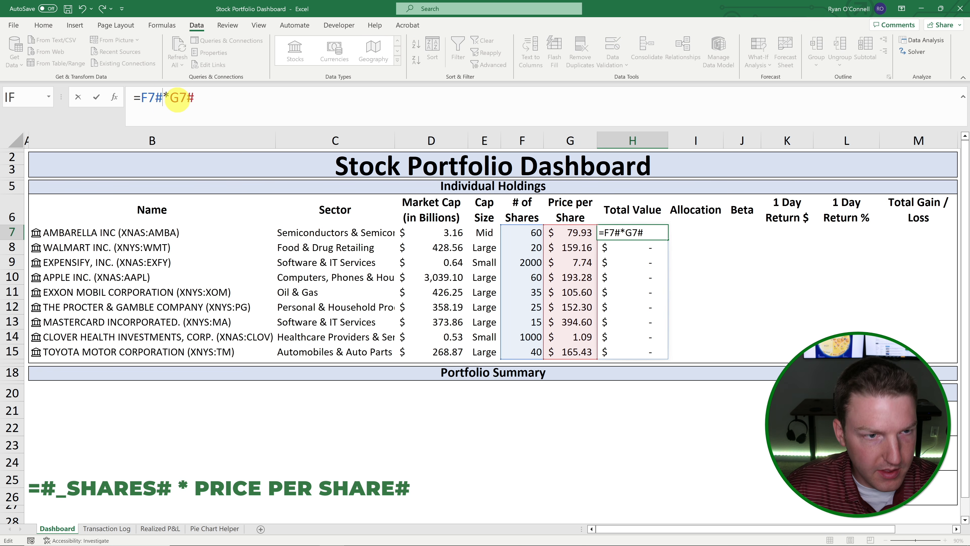
key(Return)
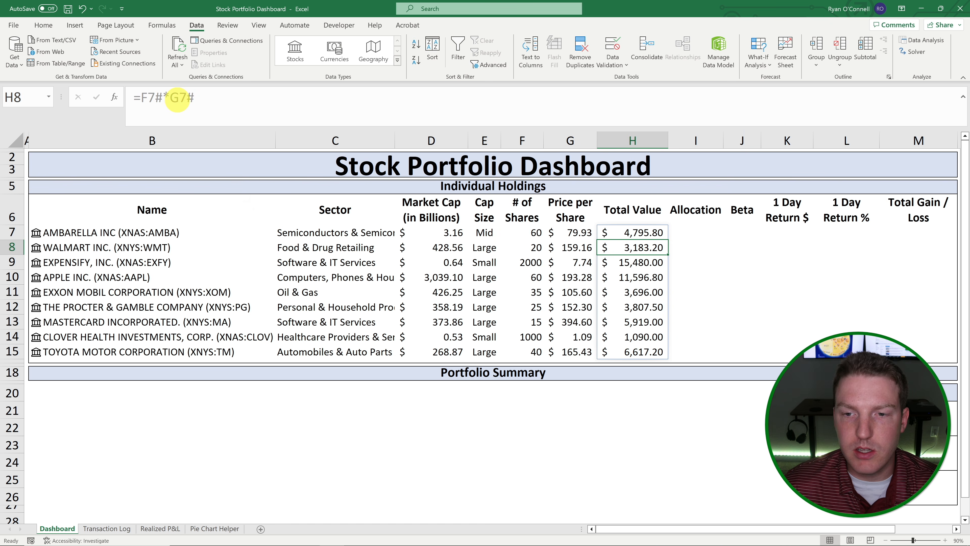
click(707, 273)
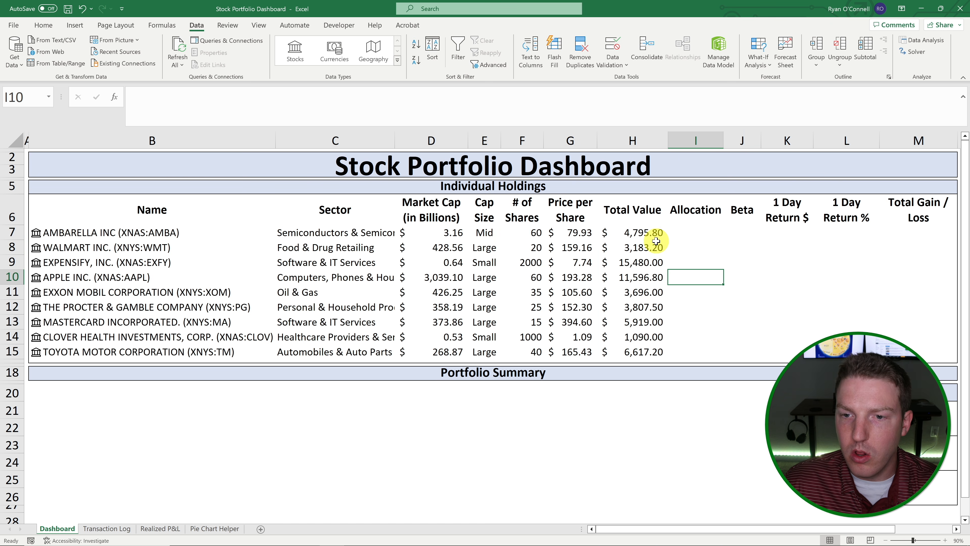
drag(652, 234, 660, 345)
Enter =H7#/SUM(H7#) in I7 to calculate the Allocation of every holding, and check the filled column.
click(695, 229)
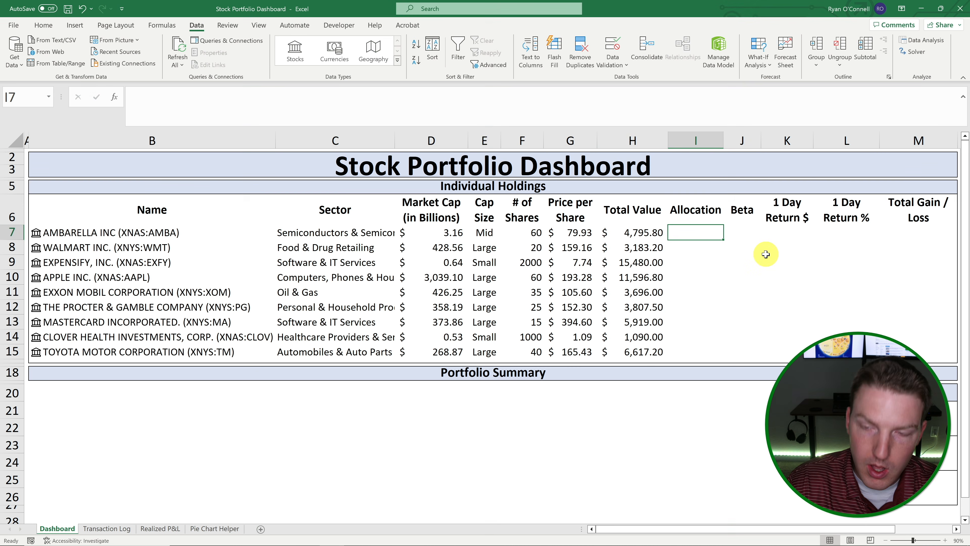
text(=)
key(Left)
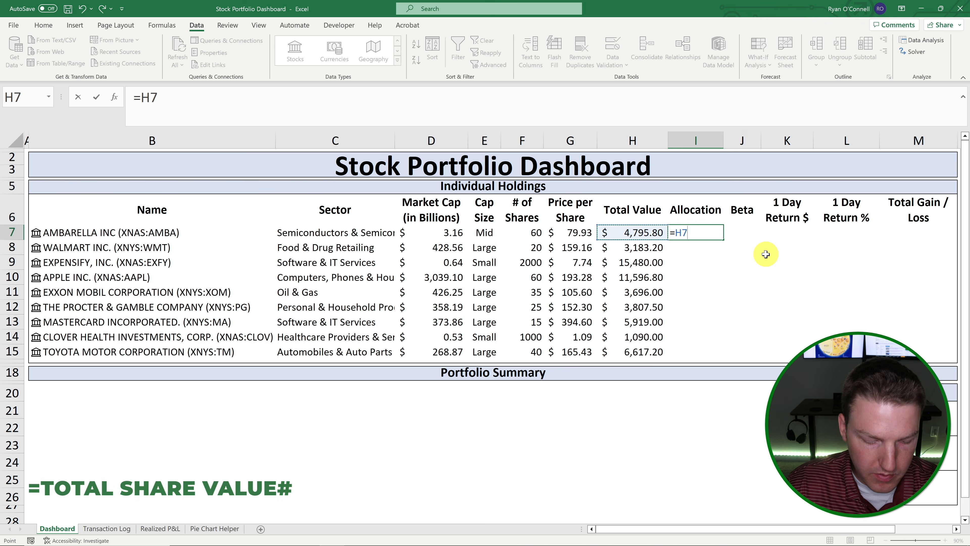
text(#/)
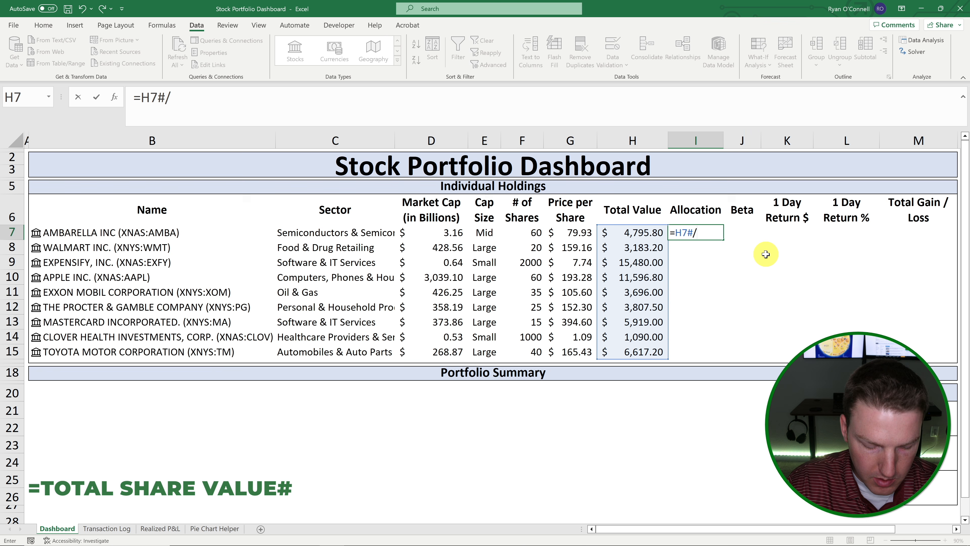
text(sum()
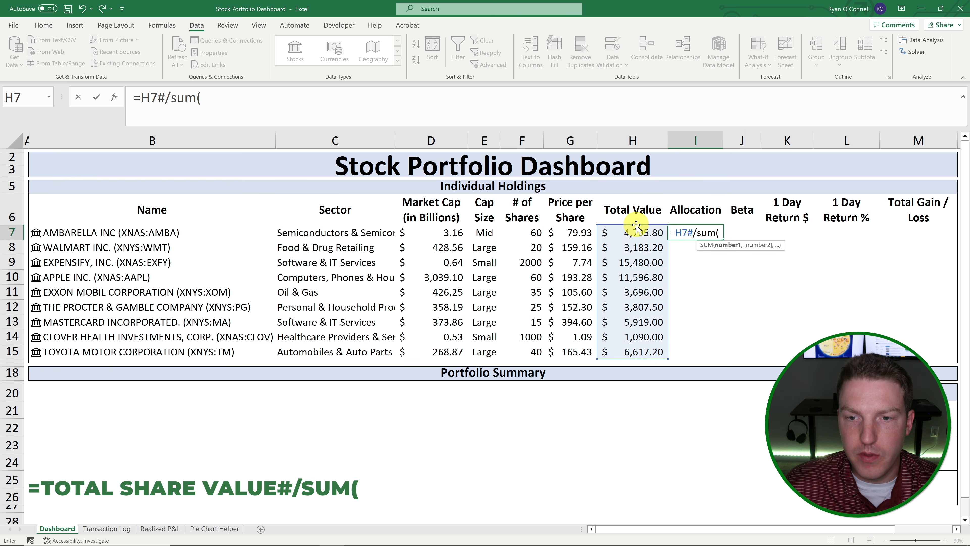
drag(636, 229, 645, 345)
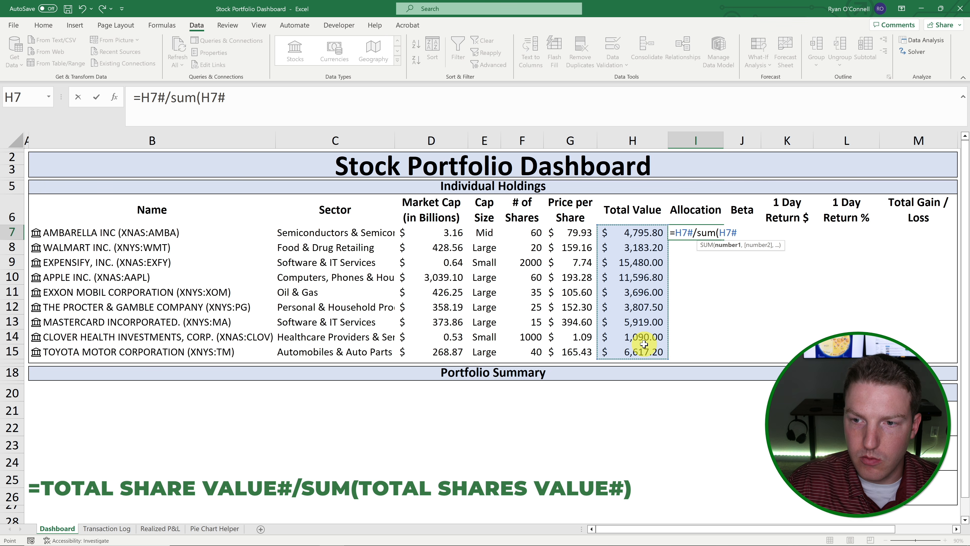
text())
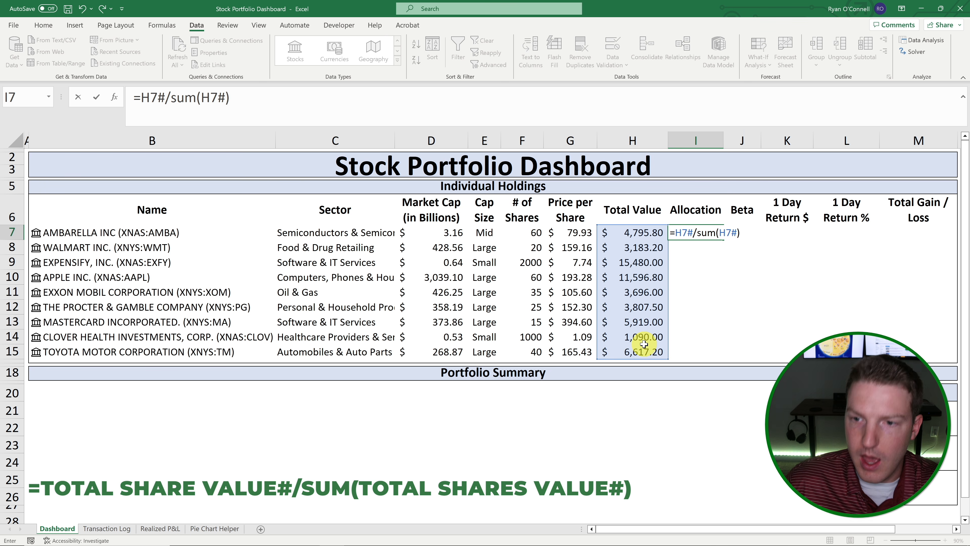
key(Return)
click(767, 297)
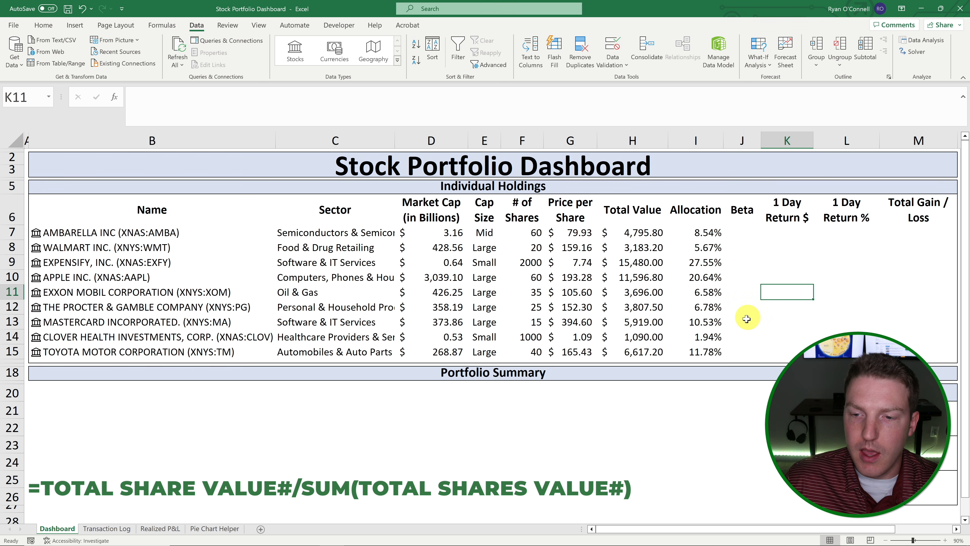
click(691, 237)
drag(701, 247, 712, 350)
Enter =B7#.Beta in J7 to fill the Beta column for all holdings.
click(751, 234)
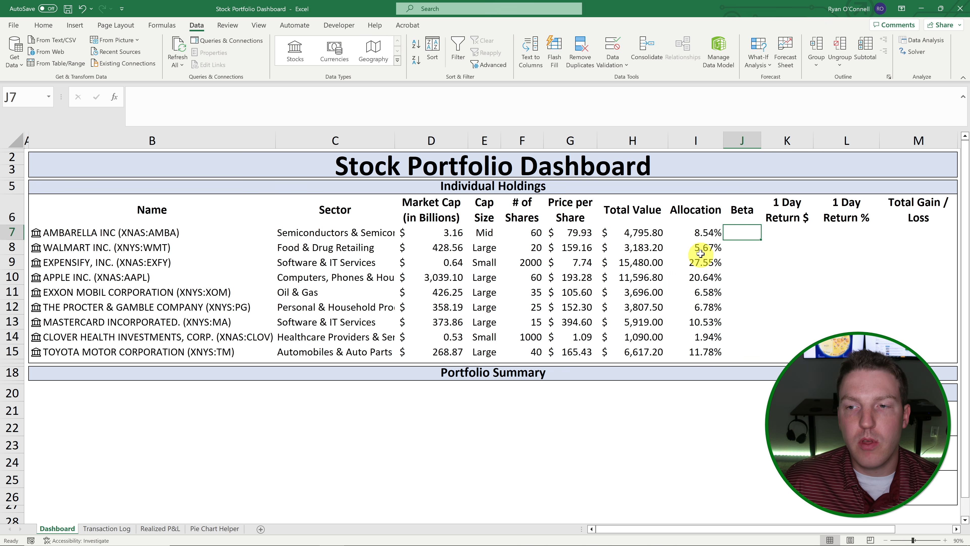
click(741, 212)
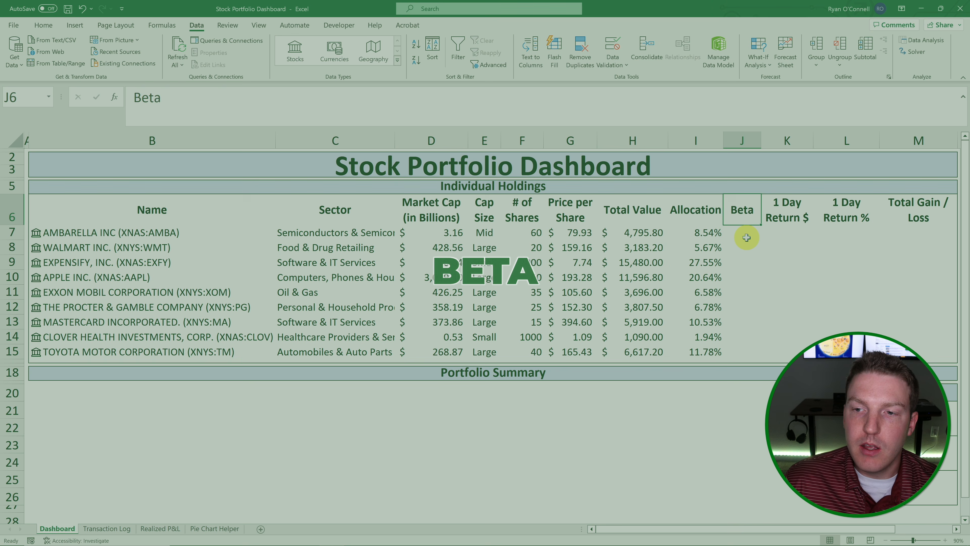
click(747, 233)
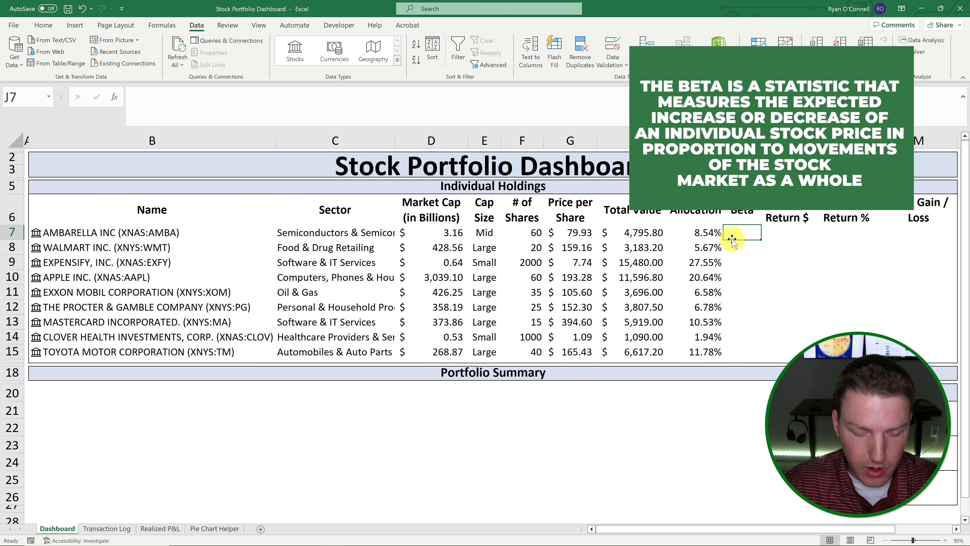
text(=)
key(Left)
key(Left)
key(Left)
key(Left)
key(Left)
key(Left)
key(Left)
key(Left)
key(Left)
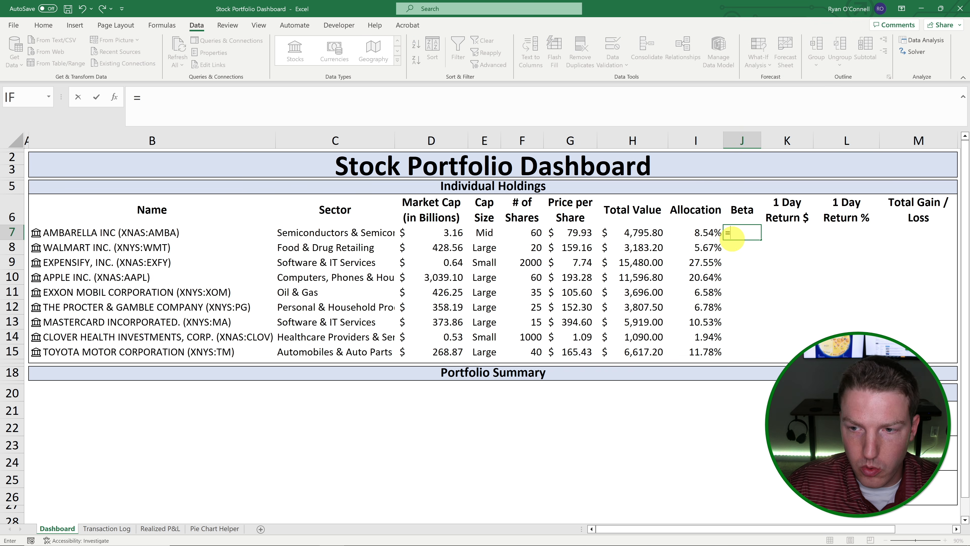
key(Right)
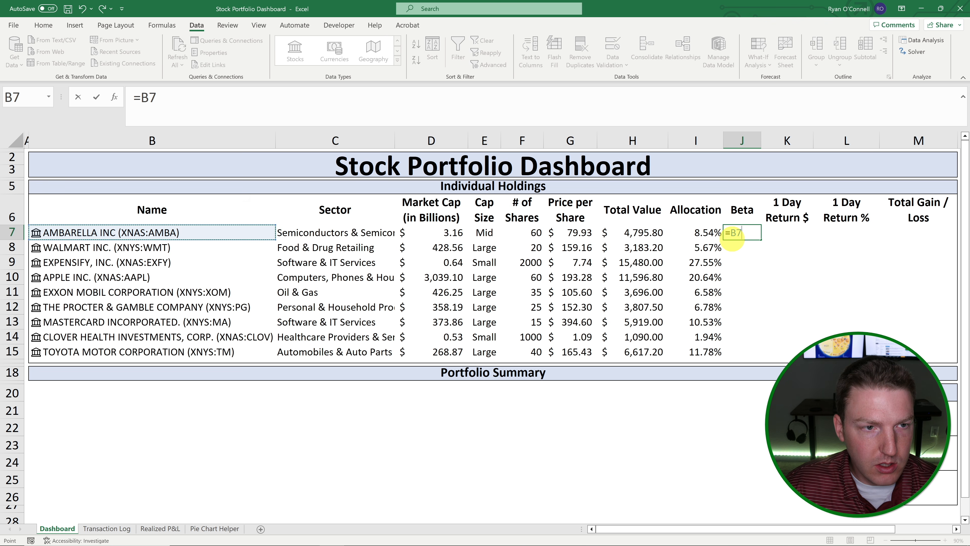
text(#)
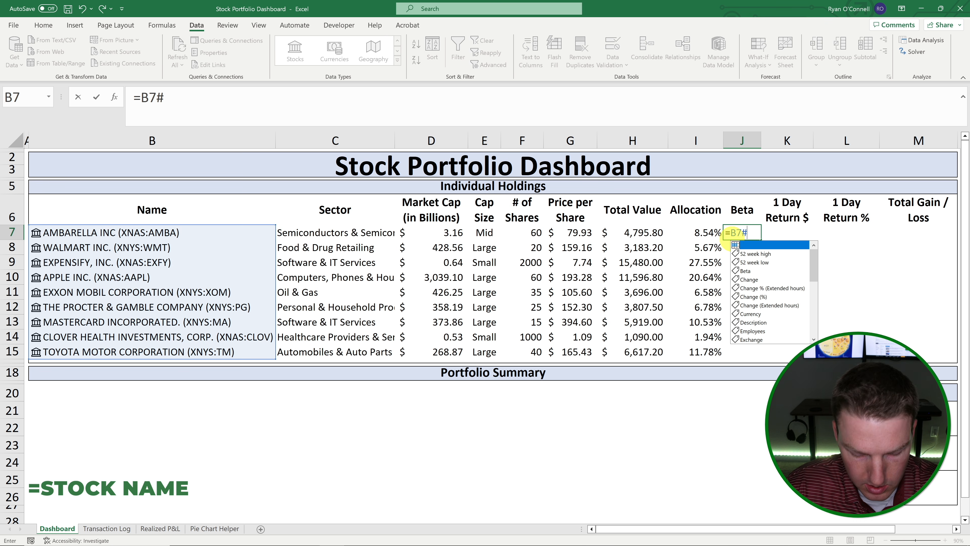
text(.)
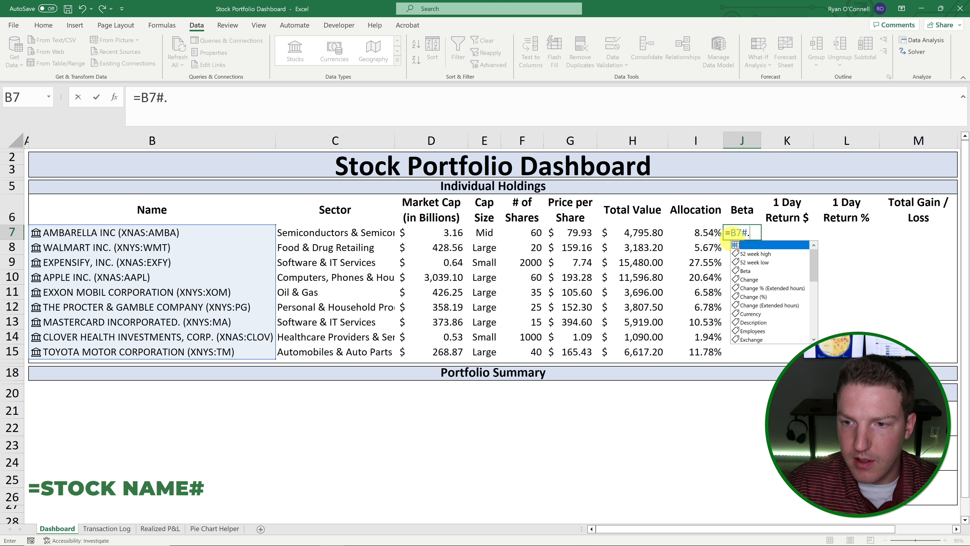
text(be)
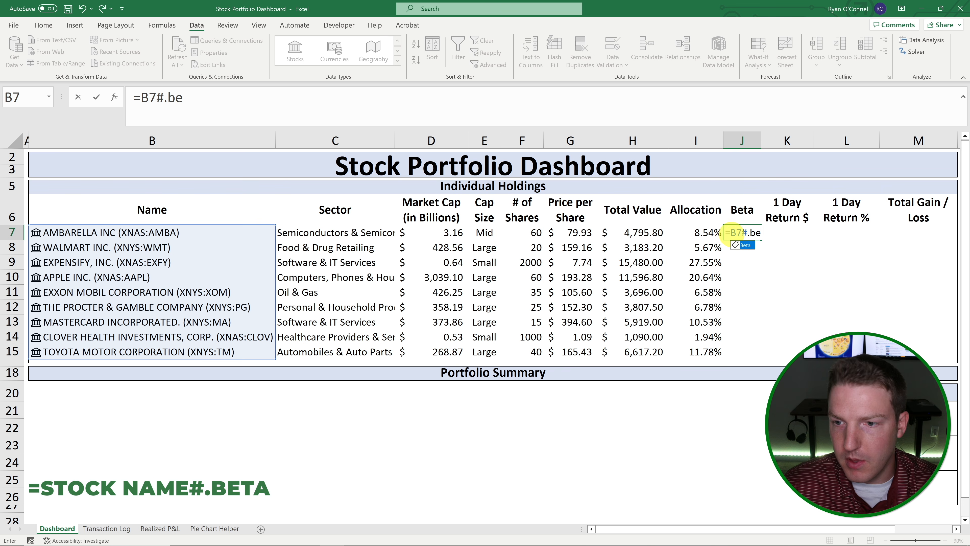
key(Return)
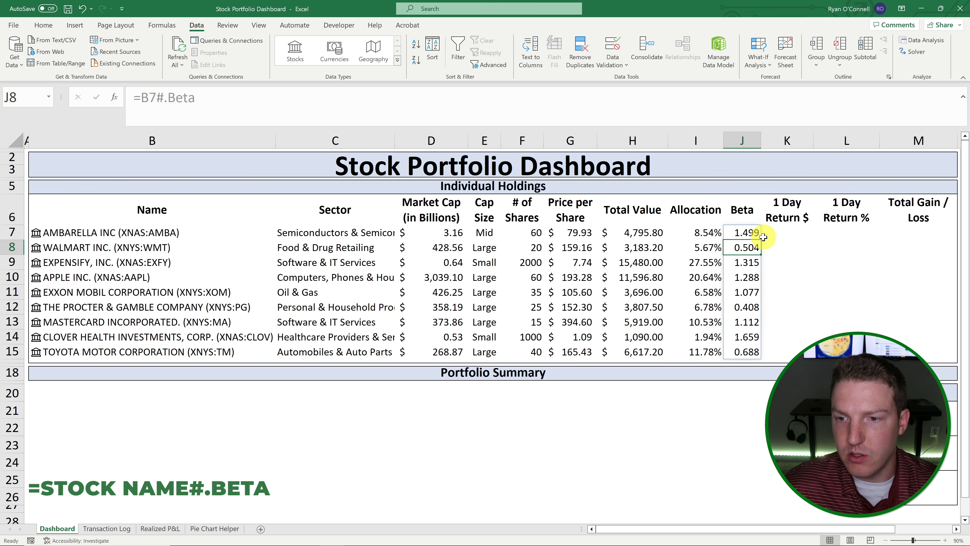
Examine Walmart's beta in row 8 together with the rest of that holding's data.
click(826, 245)
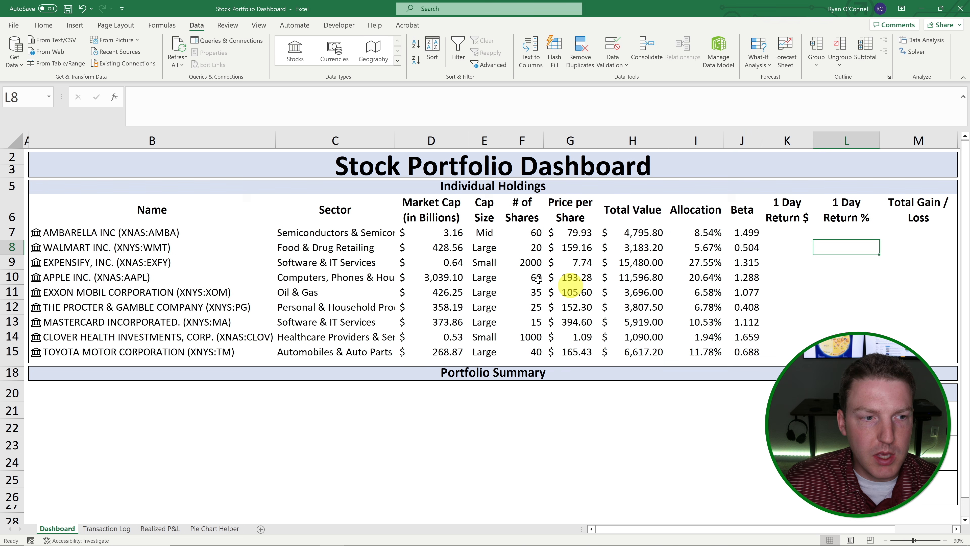
click(733, 247)
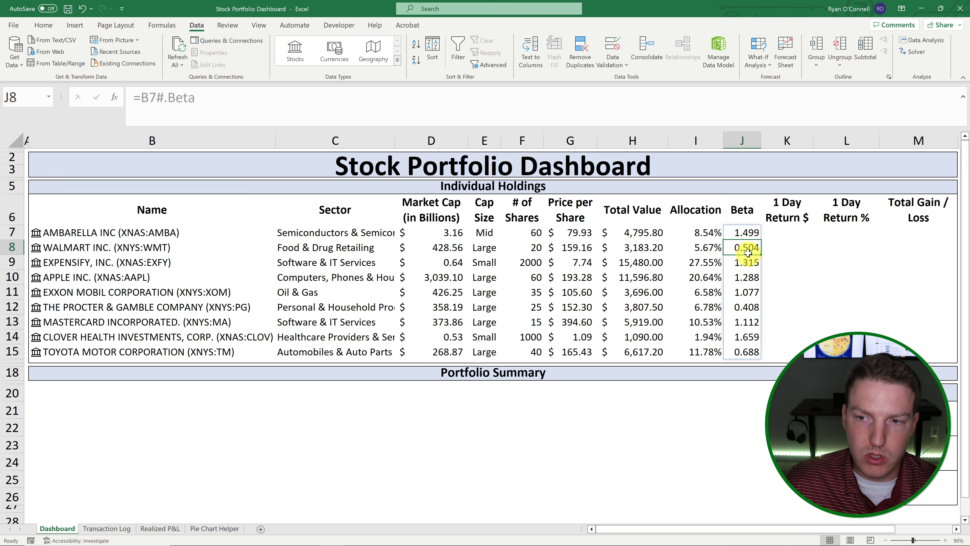
drag(48, 243, 753, 246)
click(771, 247)
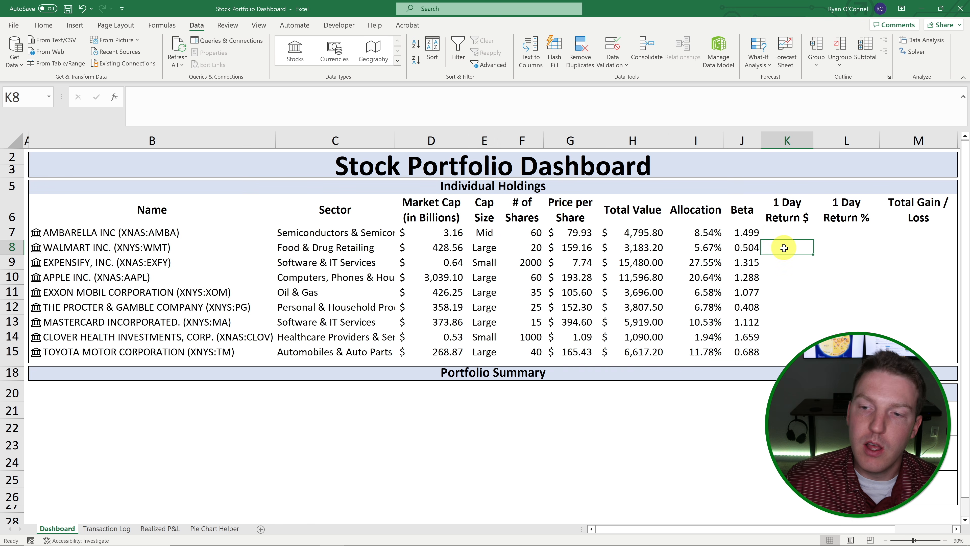
click(746, 246)
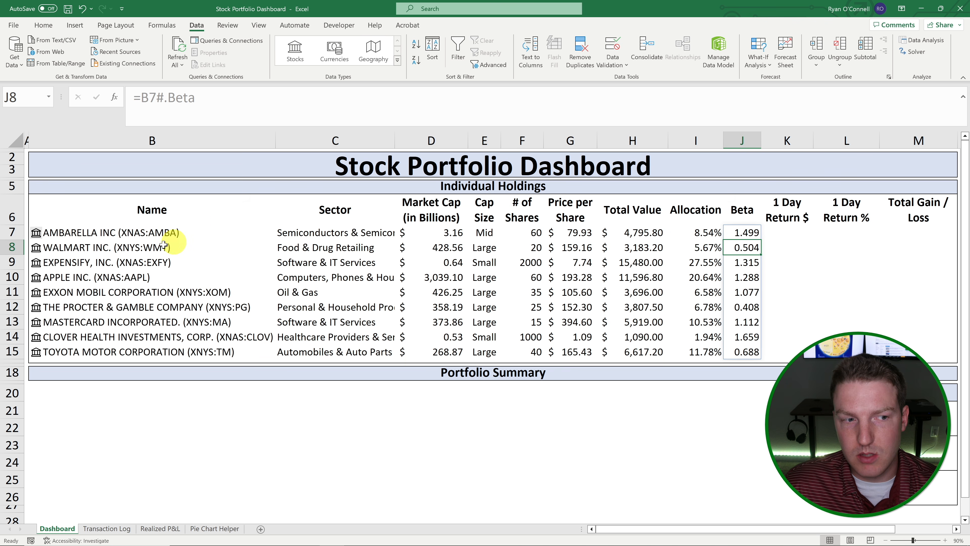
drag(115, 247, 747, 247)
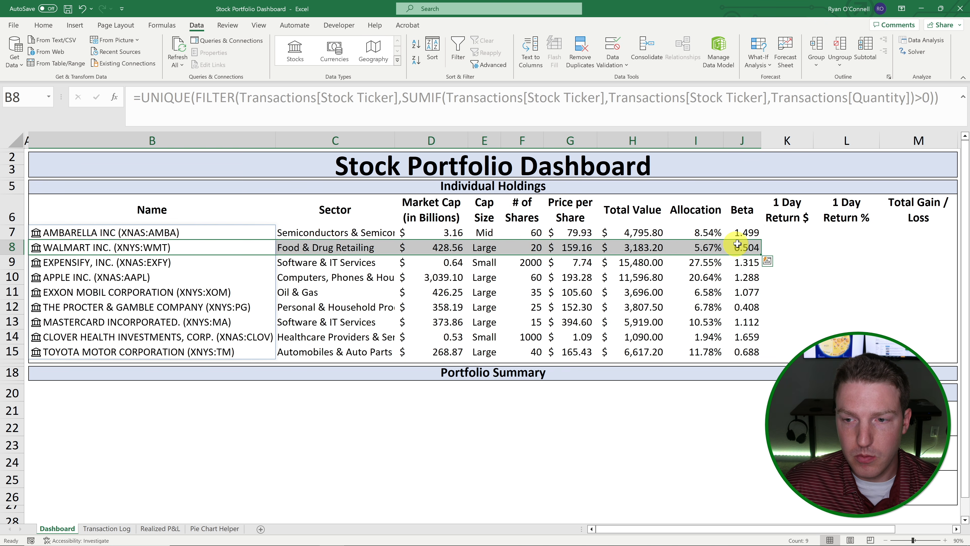
click(804, 247)
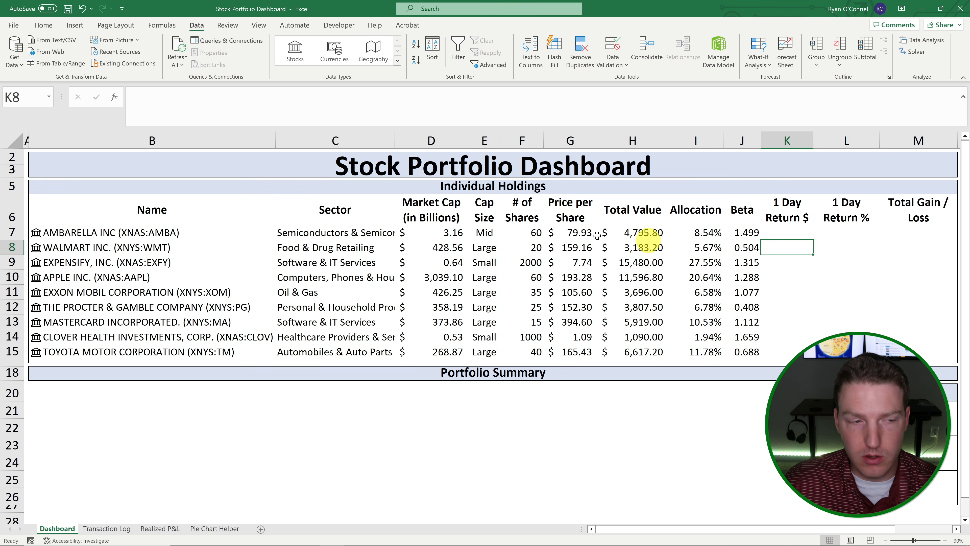
click(741, 245)
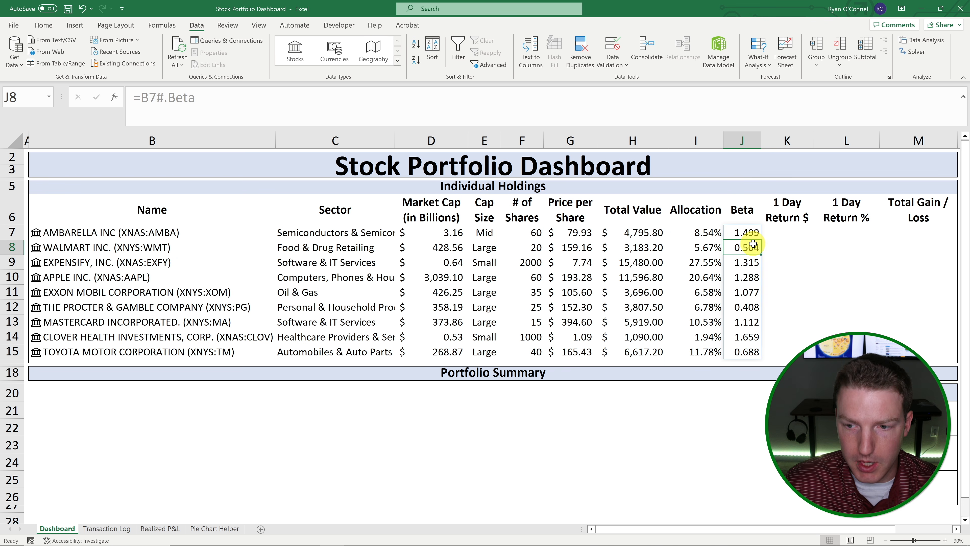
Start the 1 Day Return $ formula in K7 as =G7#-B7#.[Previous close].
click(789, 232)
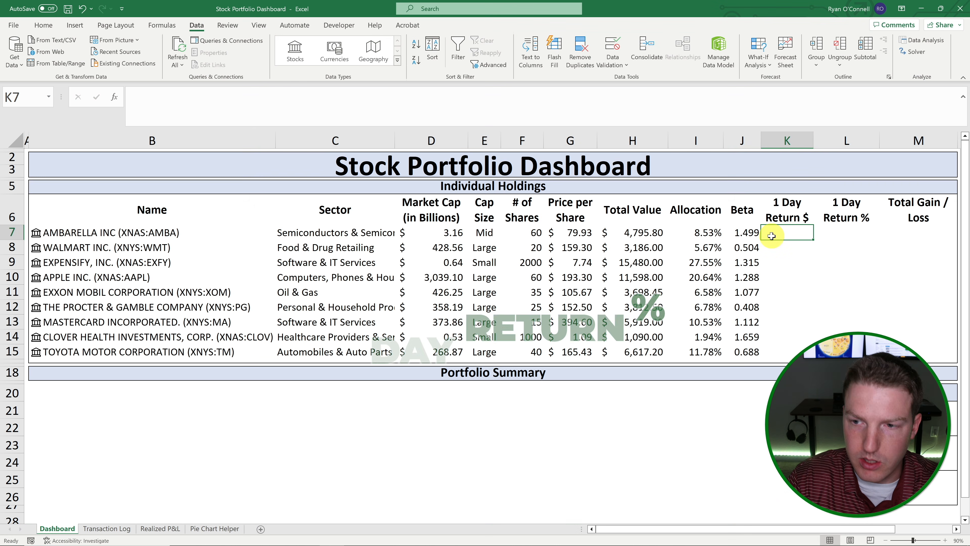
text(=)
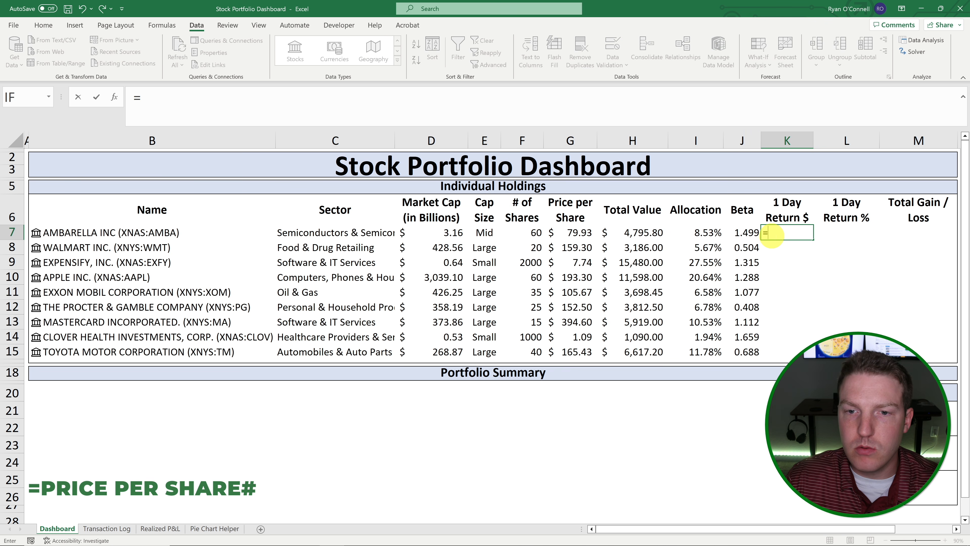
key(Left)
key(Left)
key(Left)
key(Left)
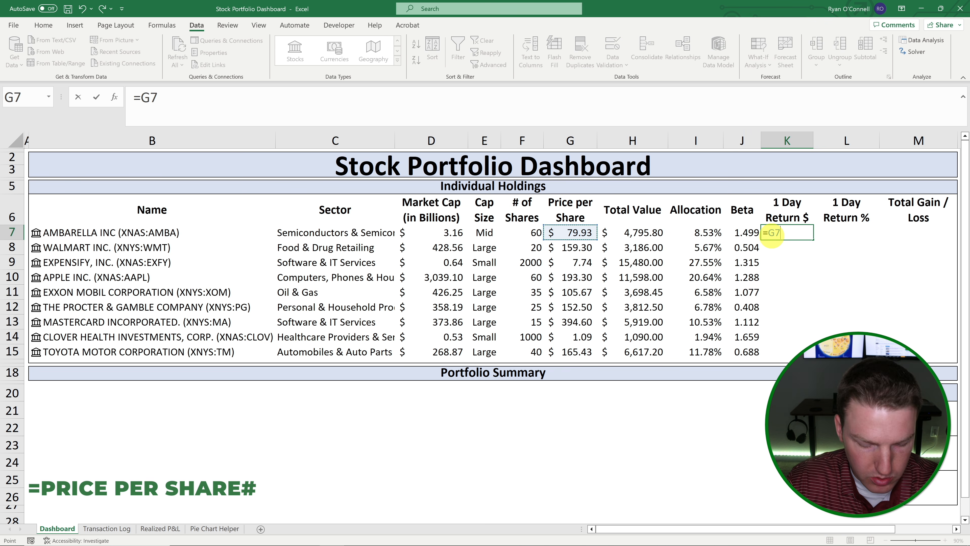
text(#)
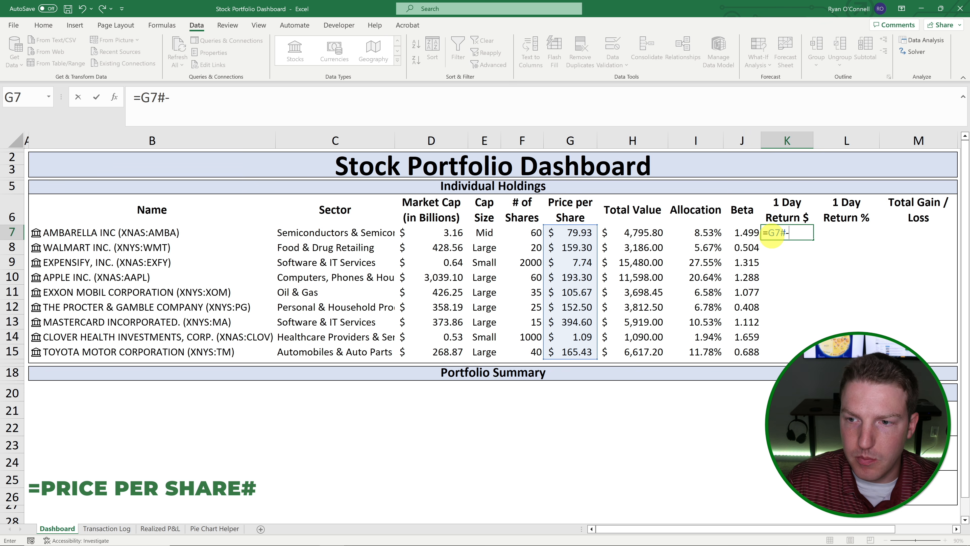
text(-)
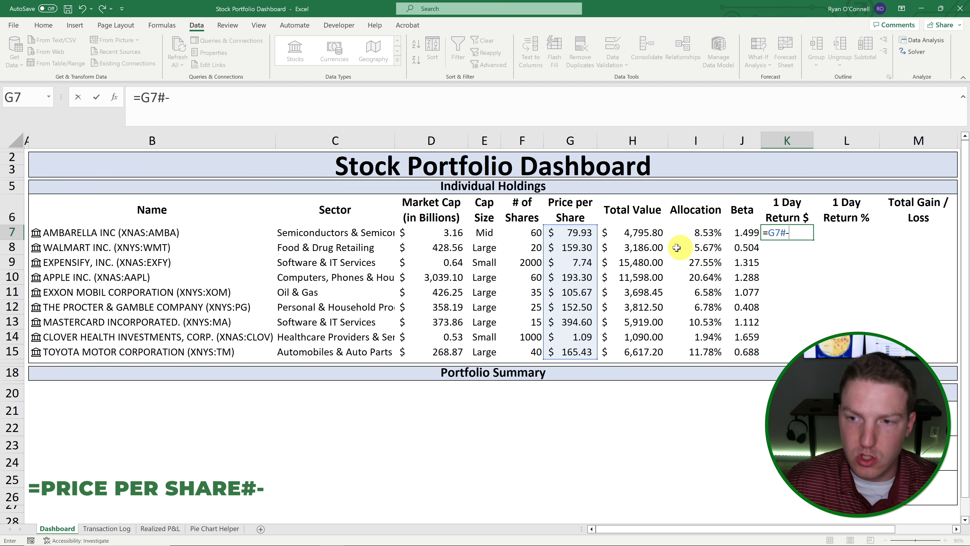
click(71, 229)
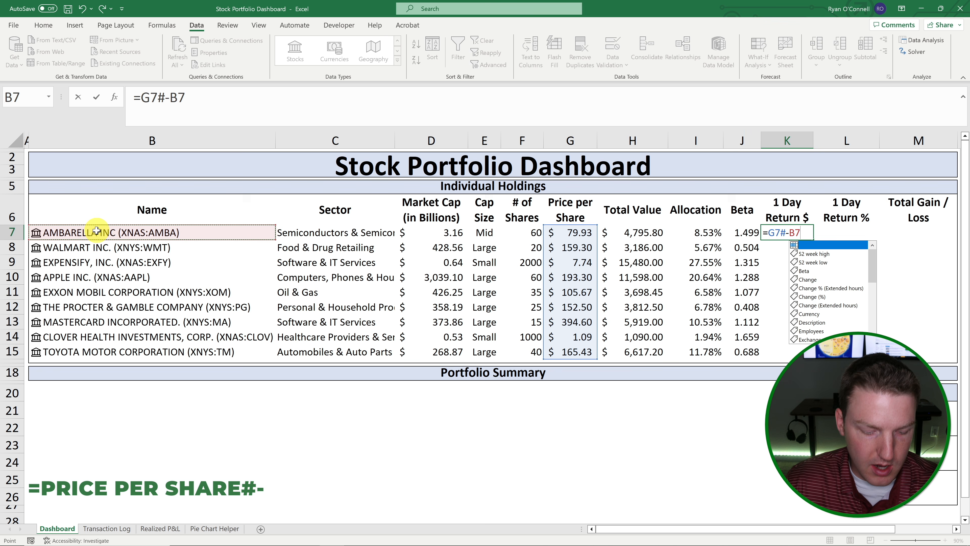
text(#.)
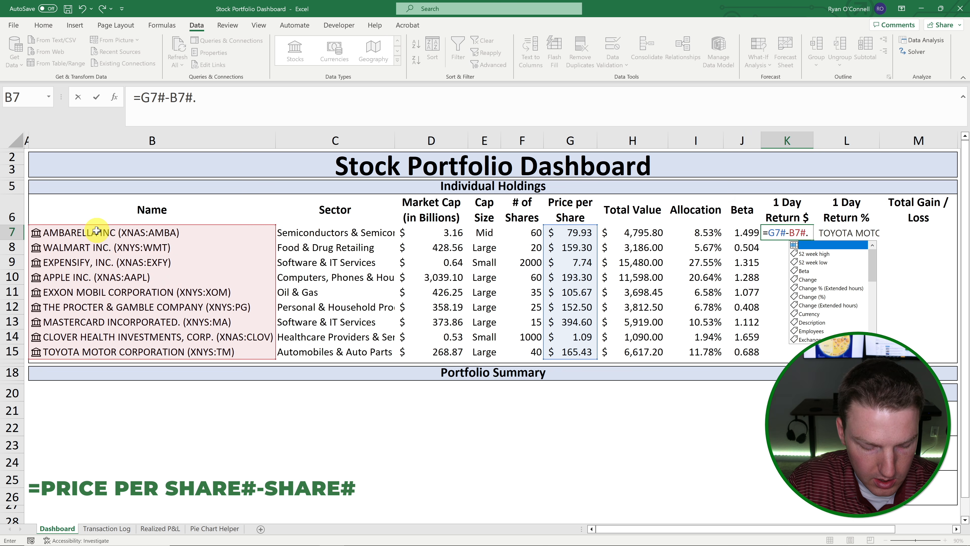
text(pr)
key(Tab)
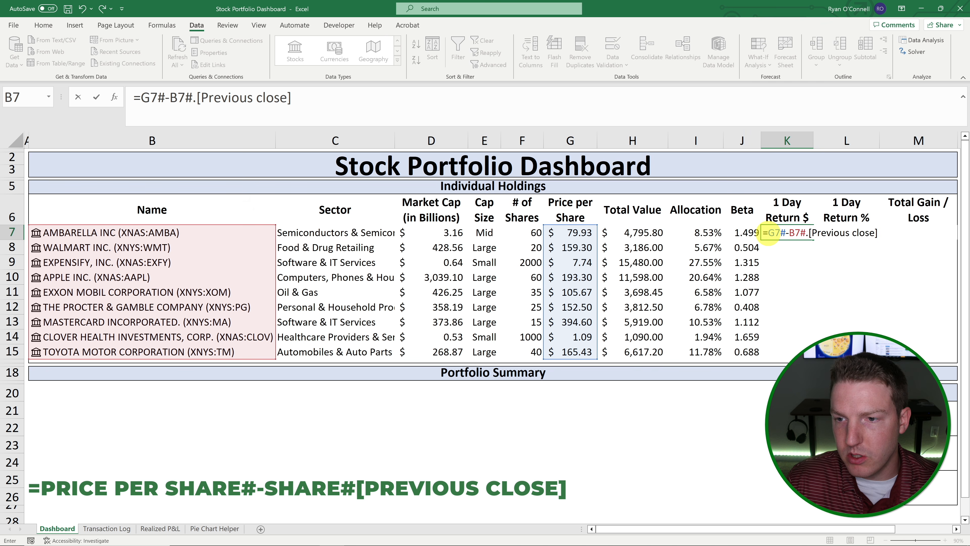
Enclose the K7 price difference in parentheses and multiply it by the share counts, completing =(G7#-B7#.[Previous close])*F7#.
text(()
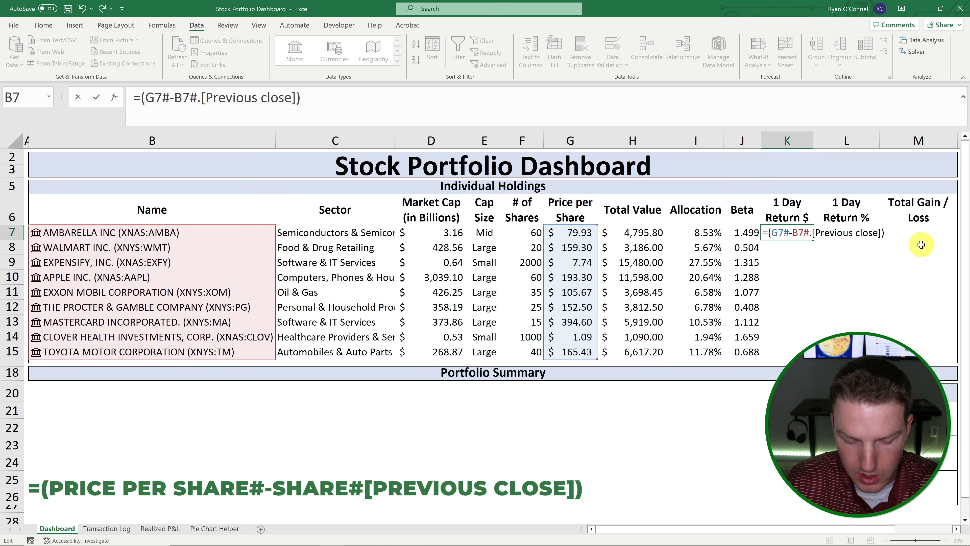
text()*)
click(527, 232)
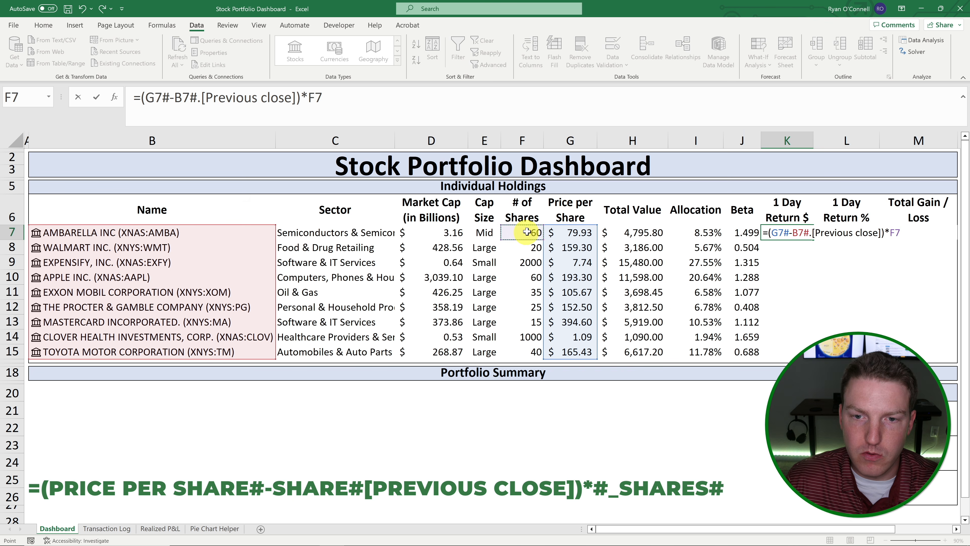
text(#)
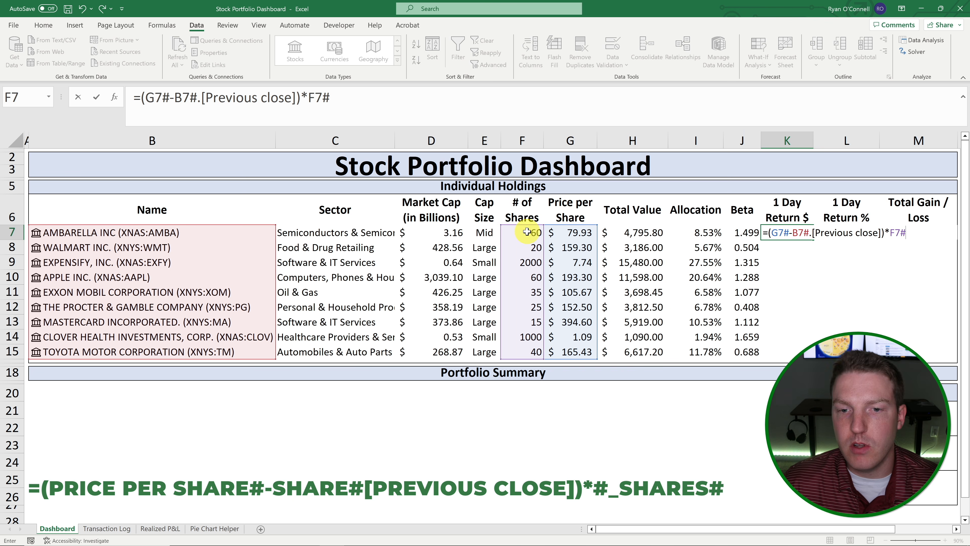
key(Return)
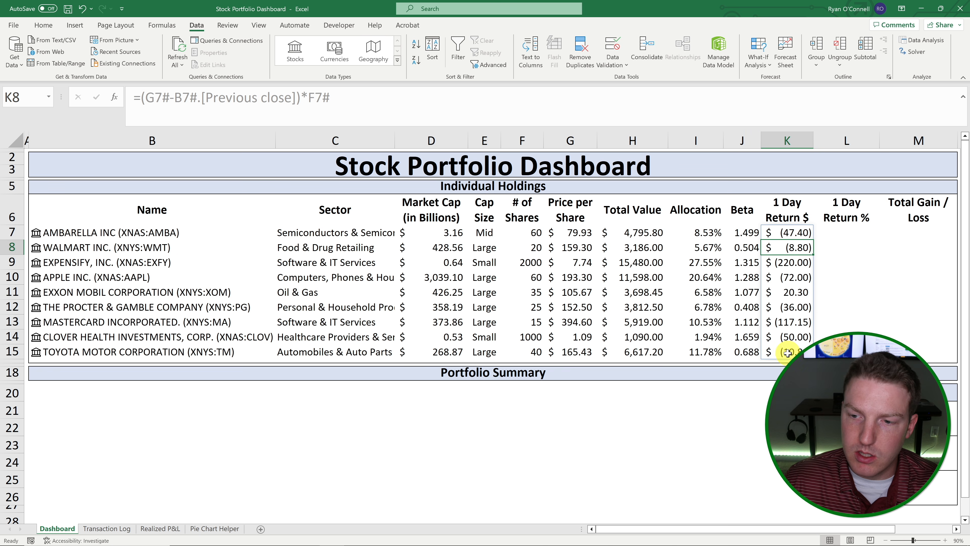
drag(785, 352, 793, 232)
click(841, 250)
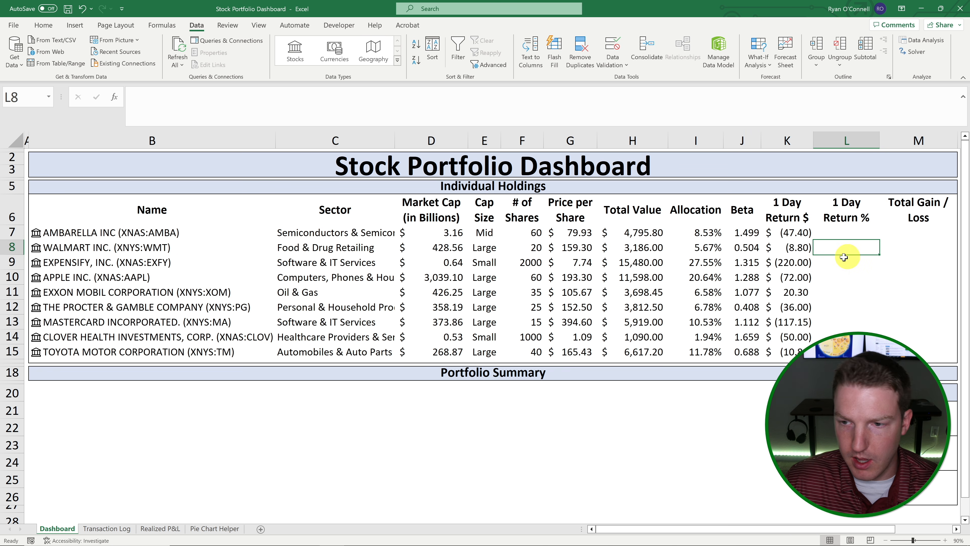
click(855, 290)
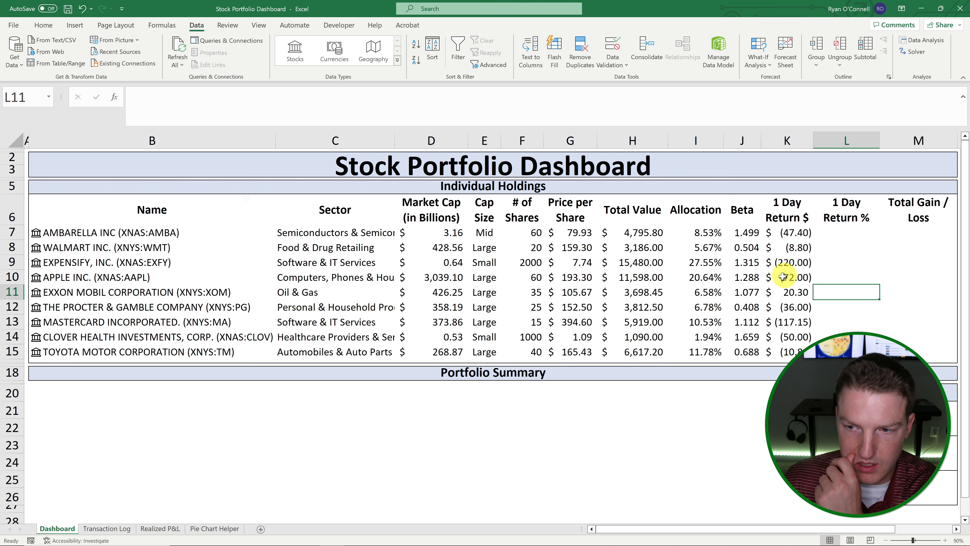
Start the 1 Day Return % formula in L7 as =K7#/(H7#, dividing the dollar returns by the total values.
click(844, 231)
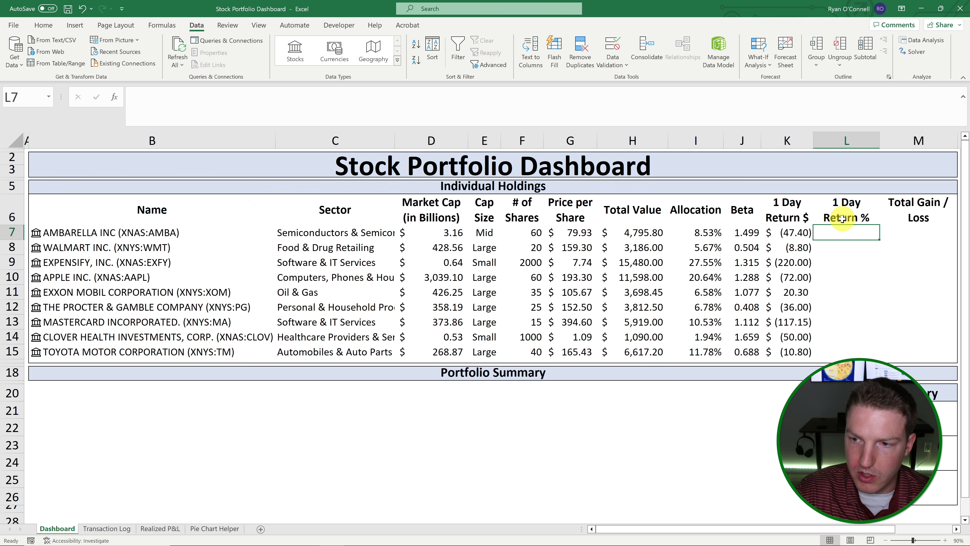
text(=)
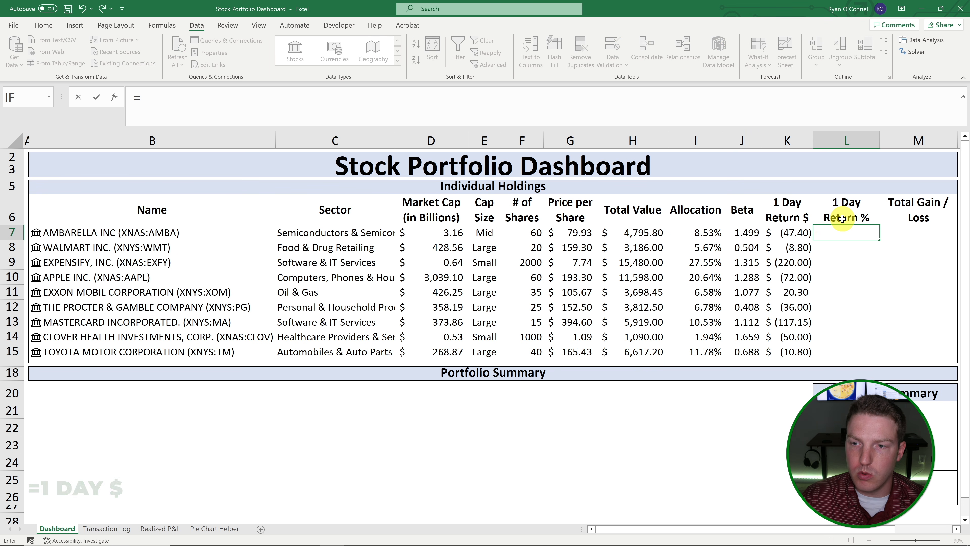
key(Left)
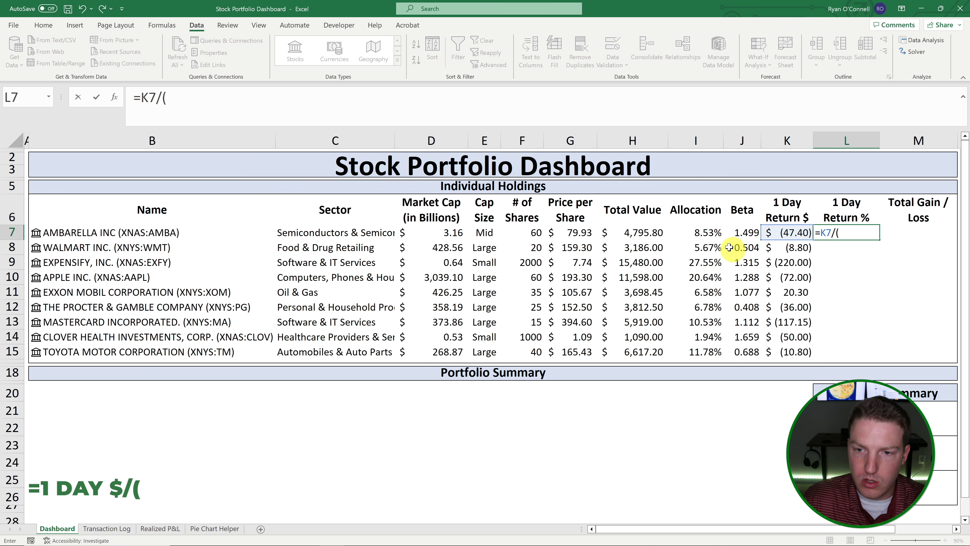
click(660, 234)
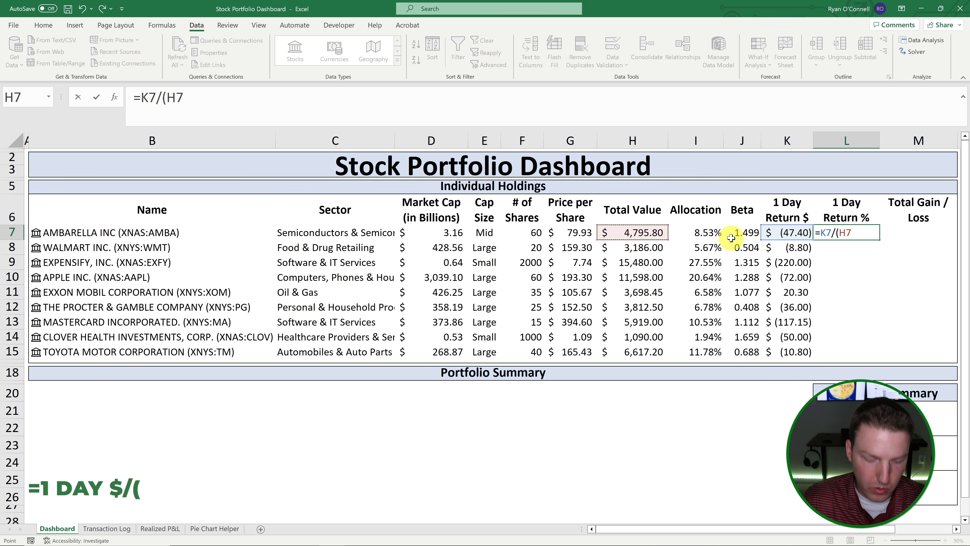
text(#)
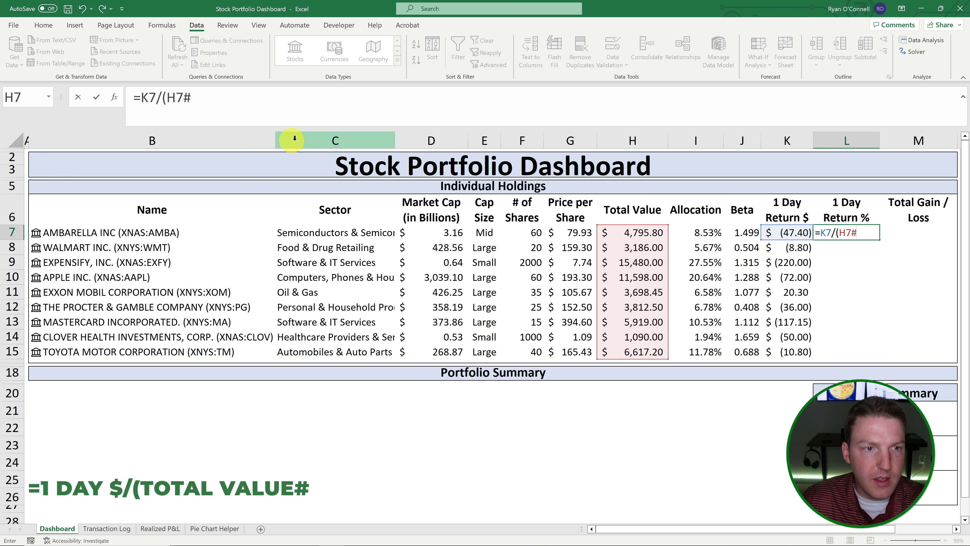
click(157, 98)
text(#)
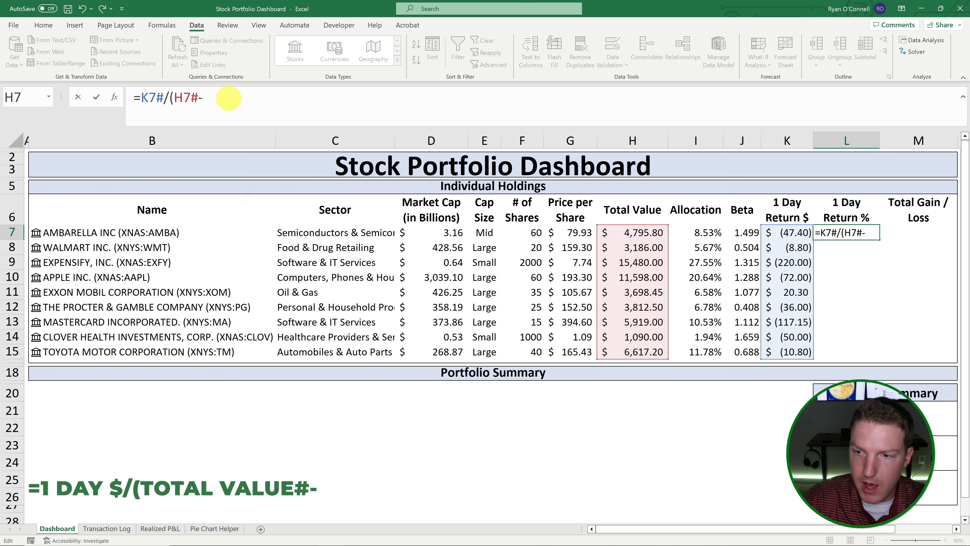
Subtract the dollar returns within the L7 denominator and enter the finished formula =K7#/(H7#-K7#).
text(-)
click(770, 232)
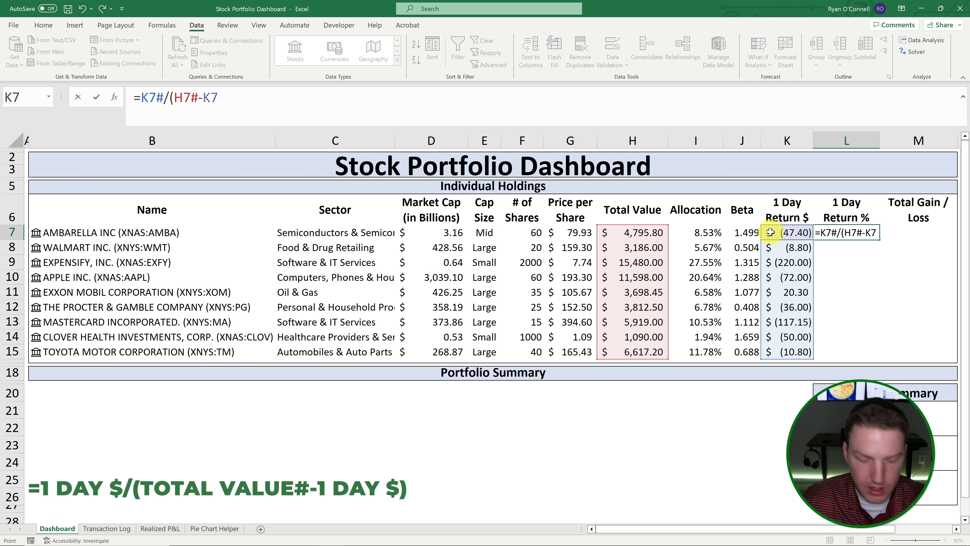
text(#)
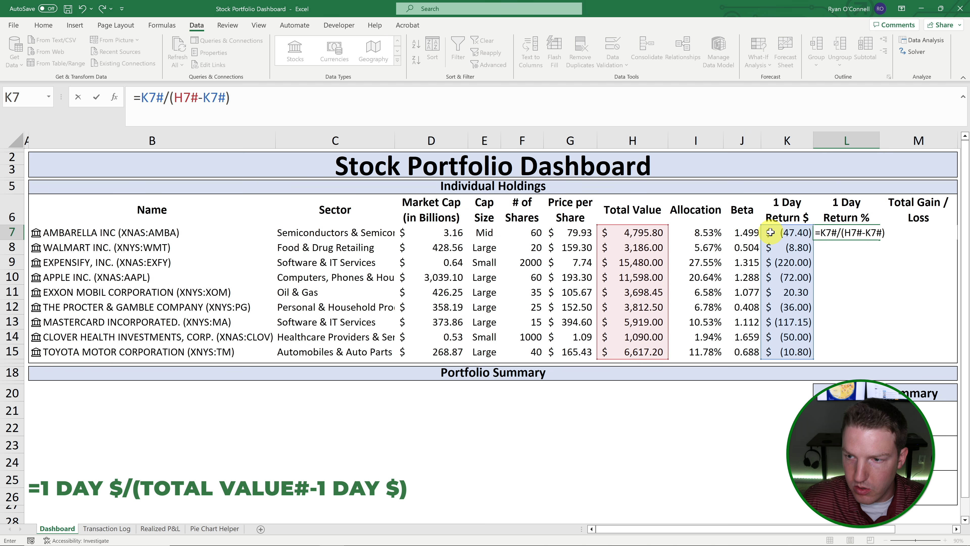
text())
key(Return)
click(785, 409)
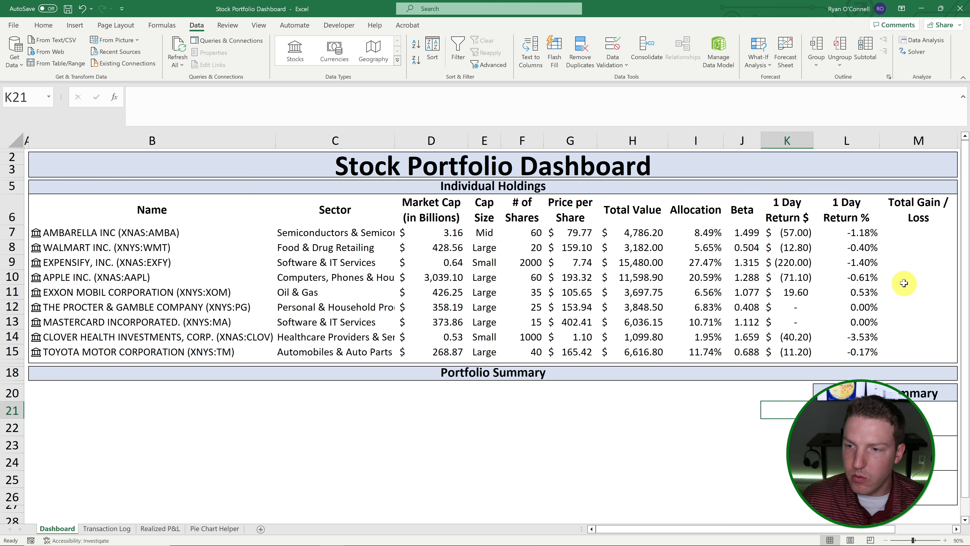
Enter =UNIQUE(Transactions[Stock Ticker]) in B4 of the Realized P&L sheet to list every traded stock once.
click(904, 282)
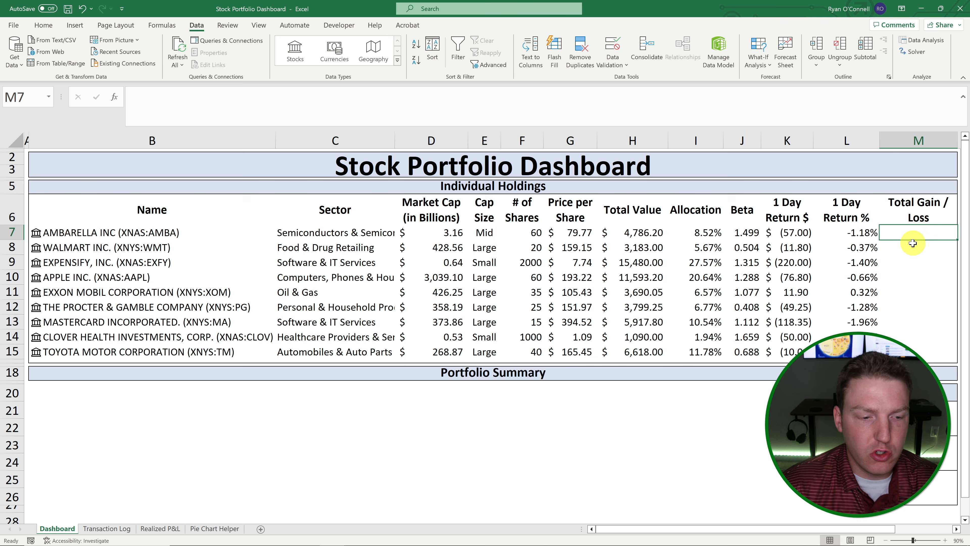
click(154, 530)
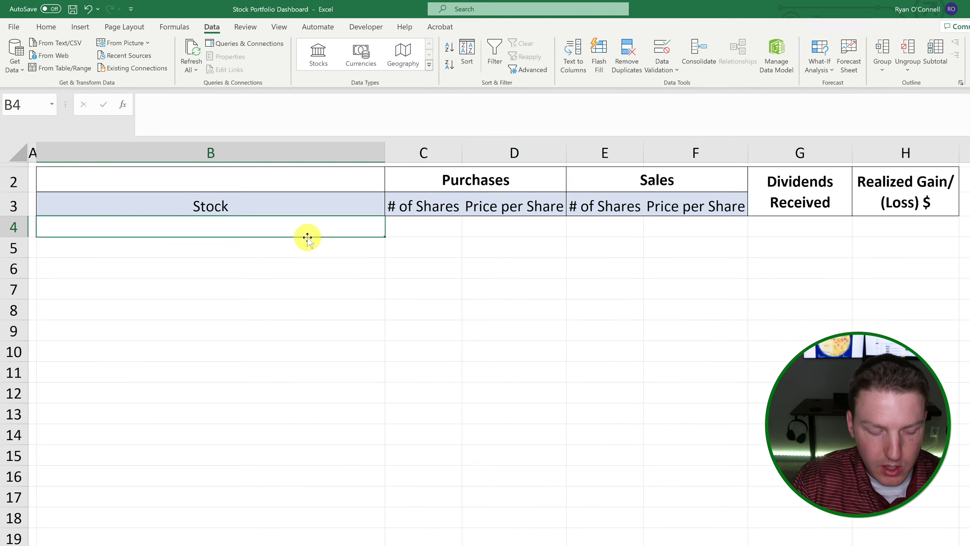
text(=uniq)
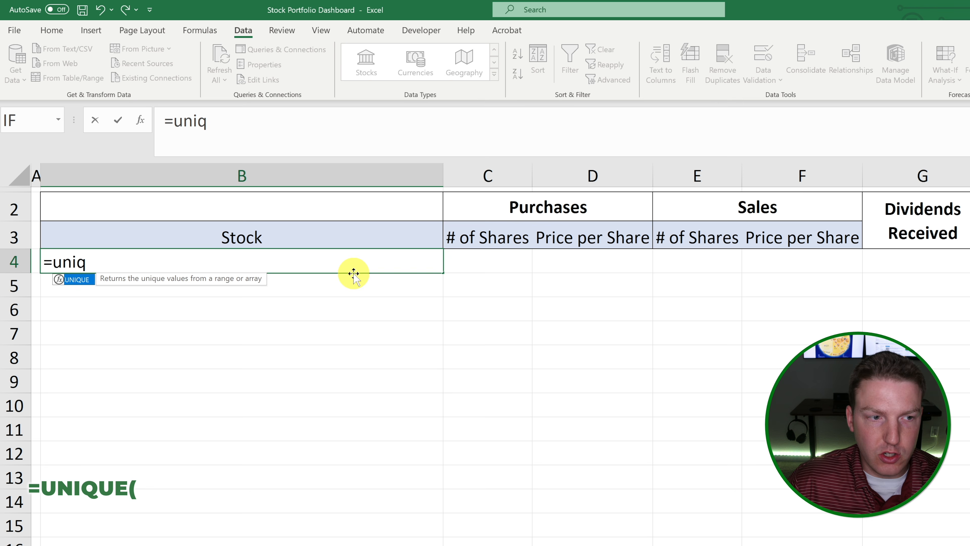
key(Tab)
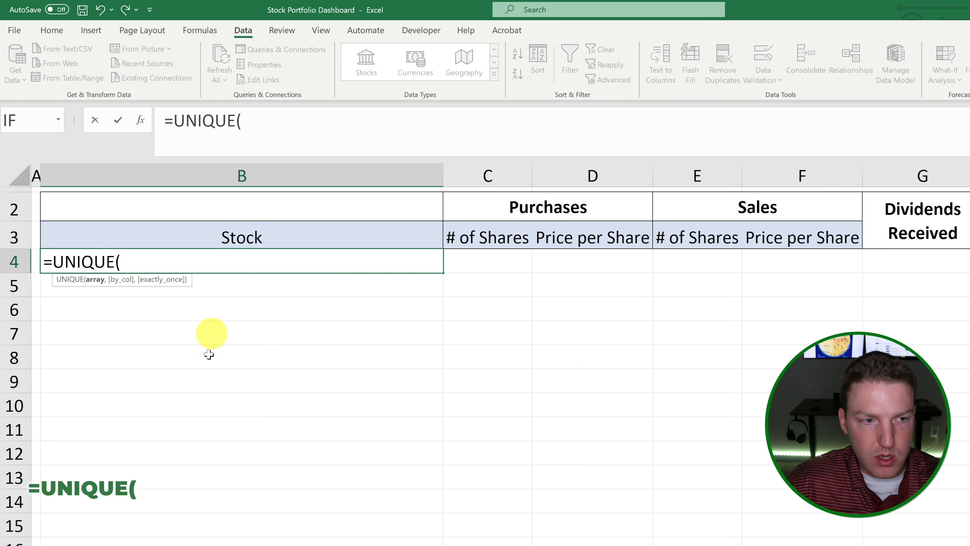
click(344, 544)
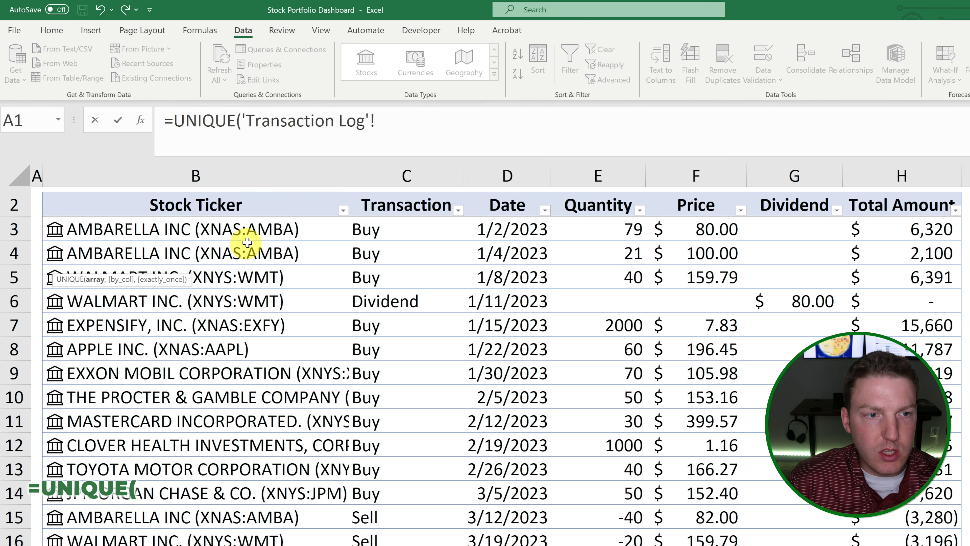
click(268, 233)
key(ctrl+shift+Down)
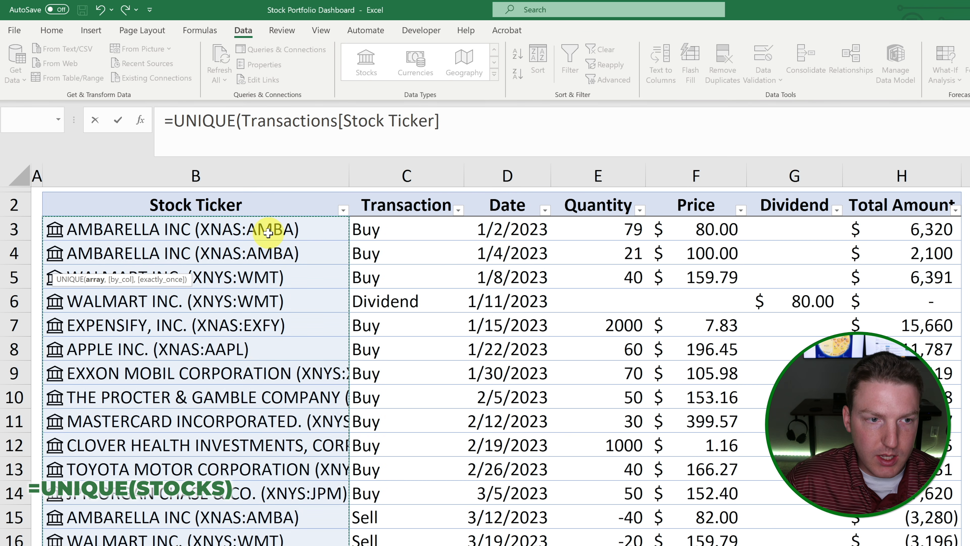
key(Return)
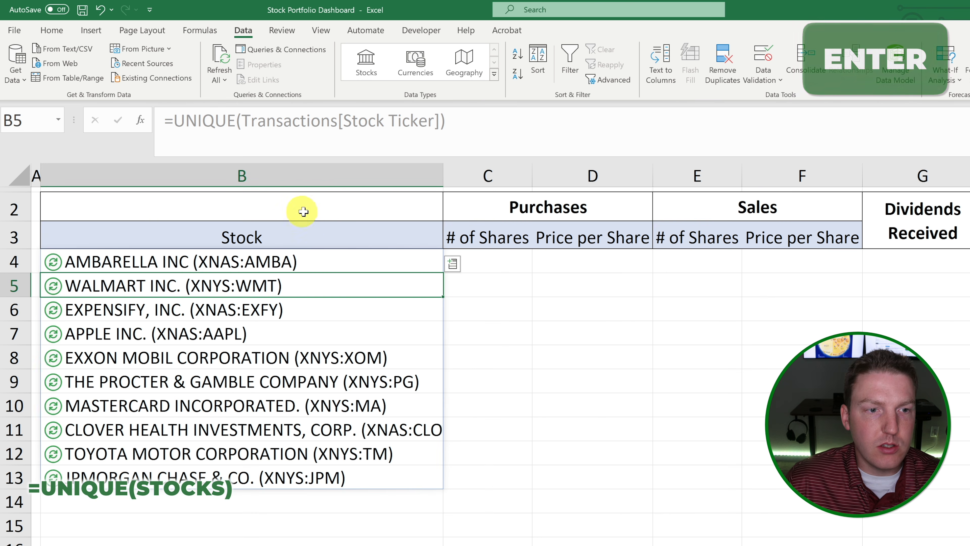
Review the unique stock list and the Purchases and Sales column headers on the Realized P&L sheet.
click(205, 336)
drag(195, 282, 260, 480)
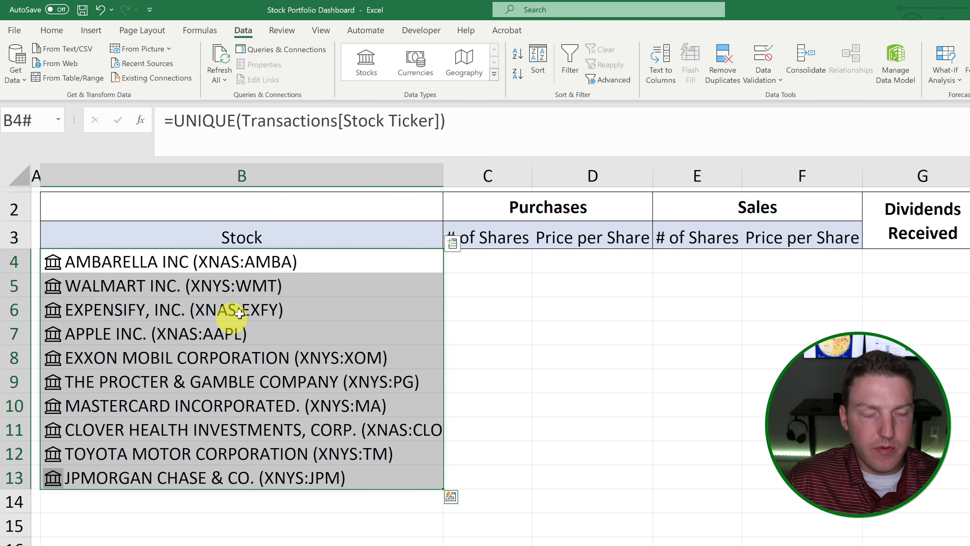
click(495, 265)
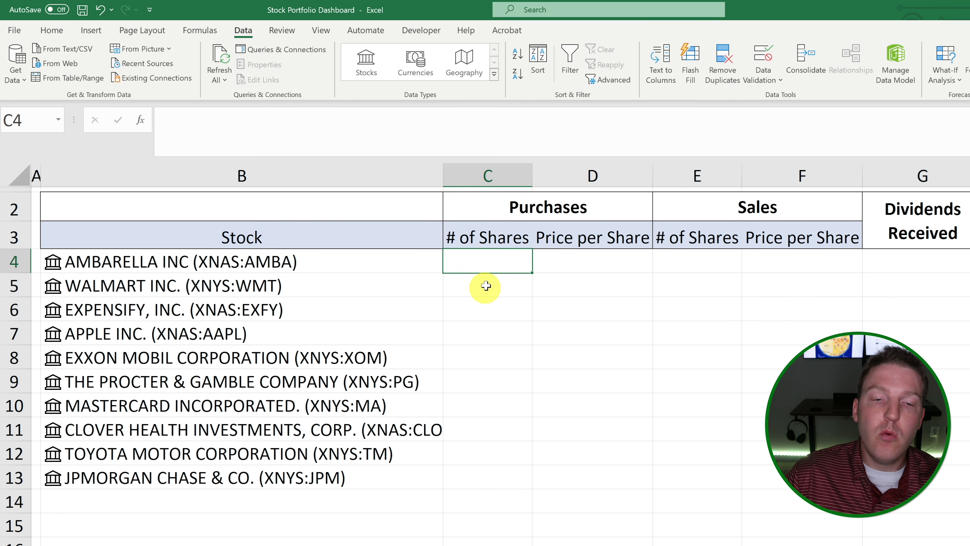
drag(518, 203, 527, 229)
drag(758, 205, 746, 239)
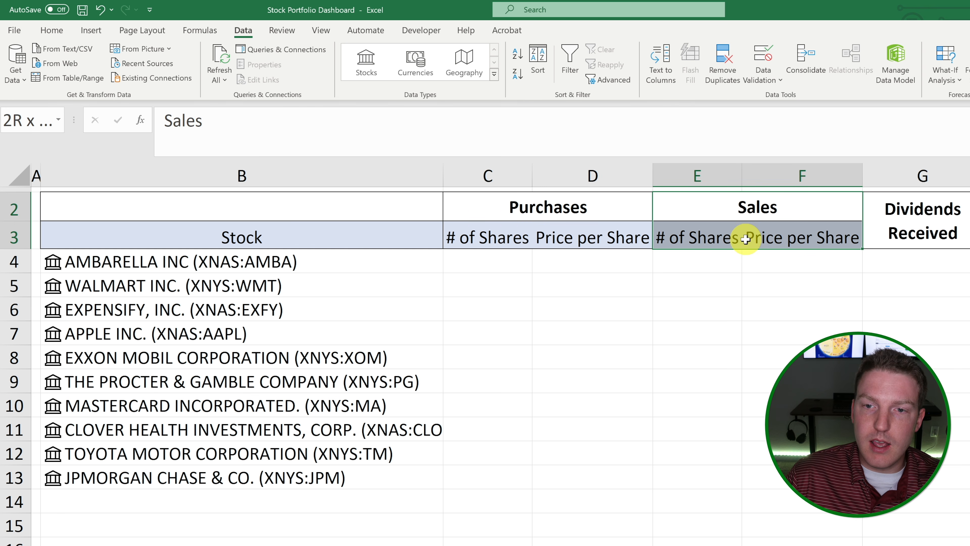
click(496, 238)
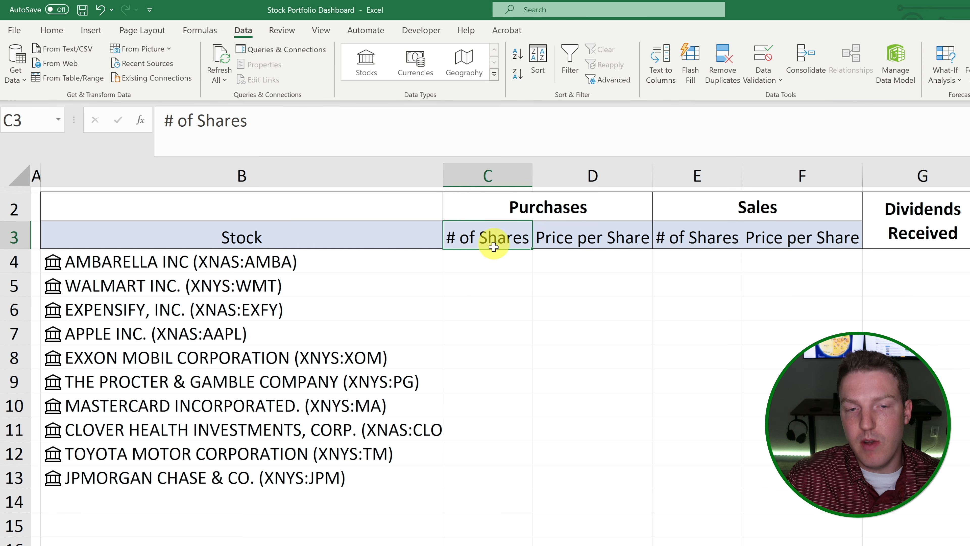
click(608, 234)
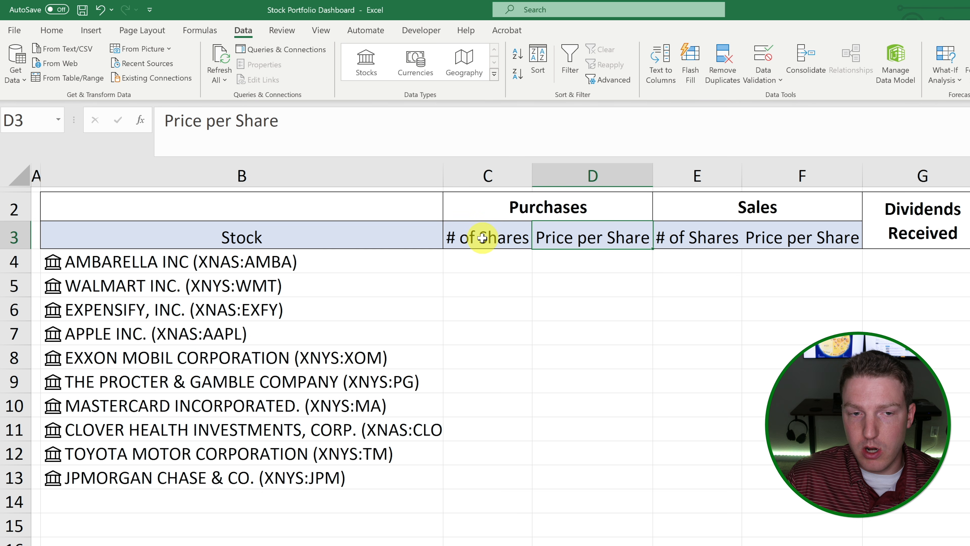
Start a SUMIFS formula in C4 for purchased shares, using Transactions[Quantity] from the Transaction Log as the sum range.
click(474, 261)
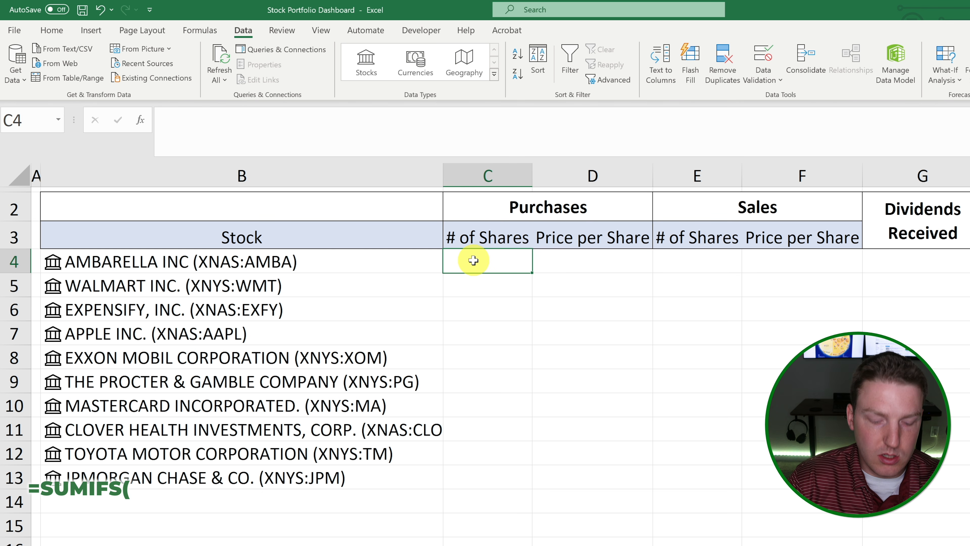
text(=sumi)
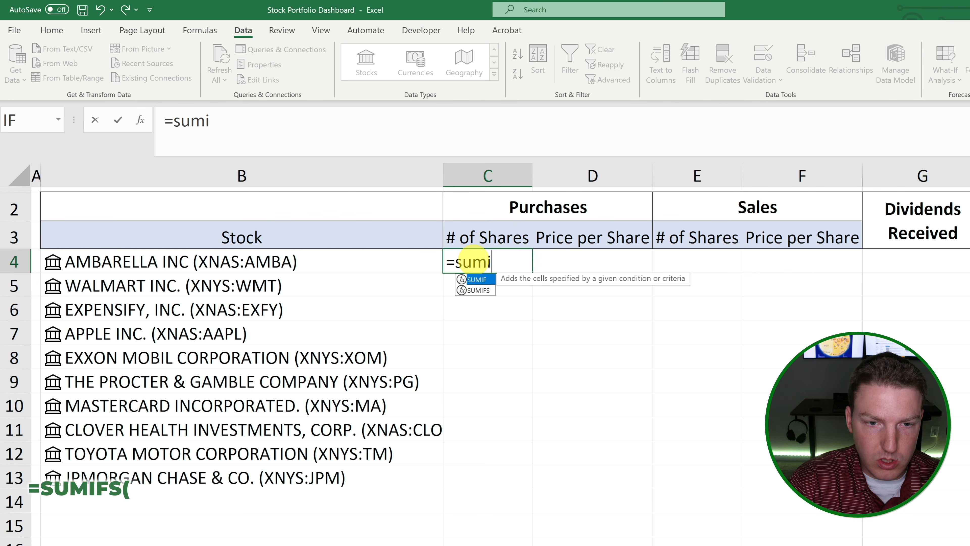
text(s)
key(BackSpace)
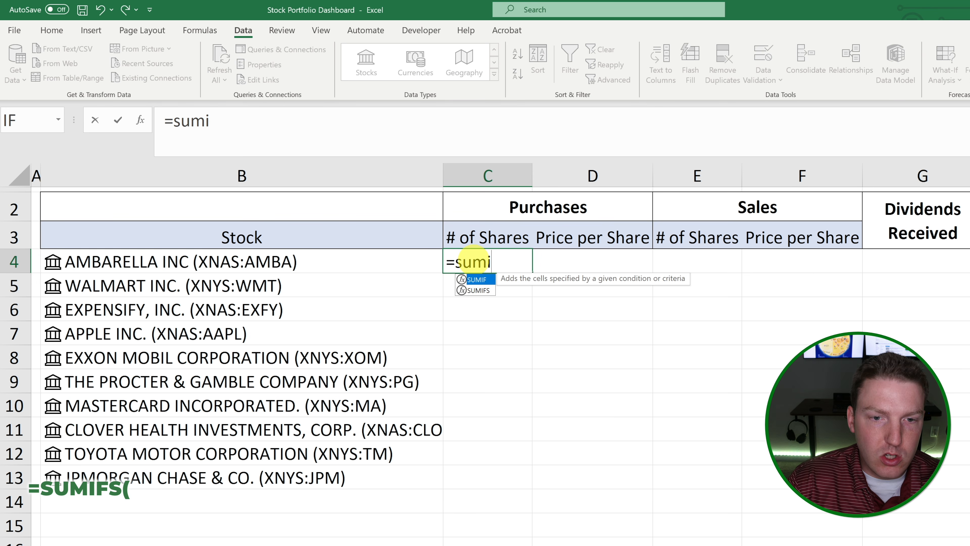
key(Down)
key(Tab)
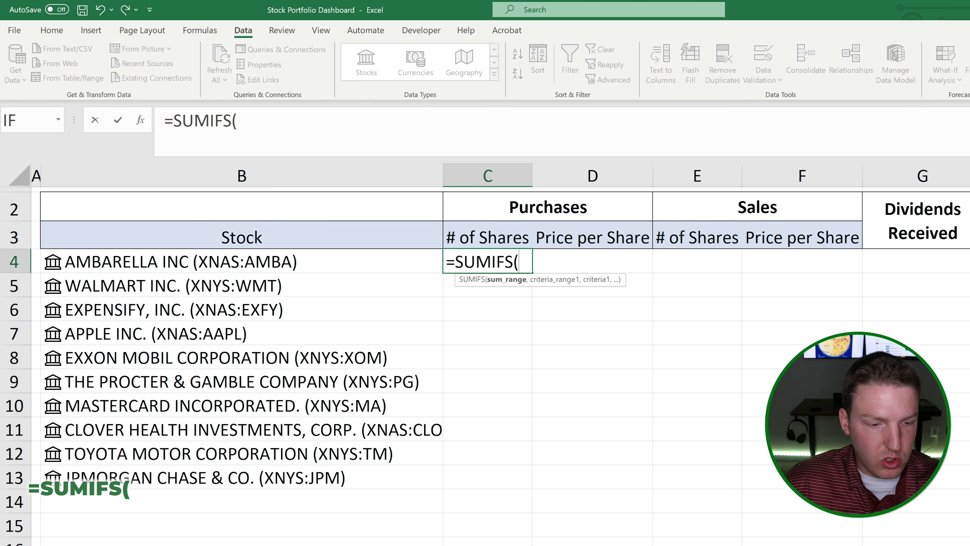
key(ctrl+Page_Down)
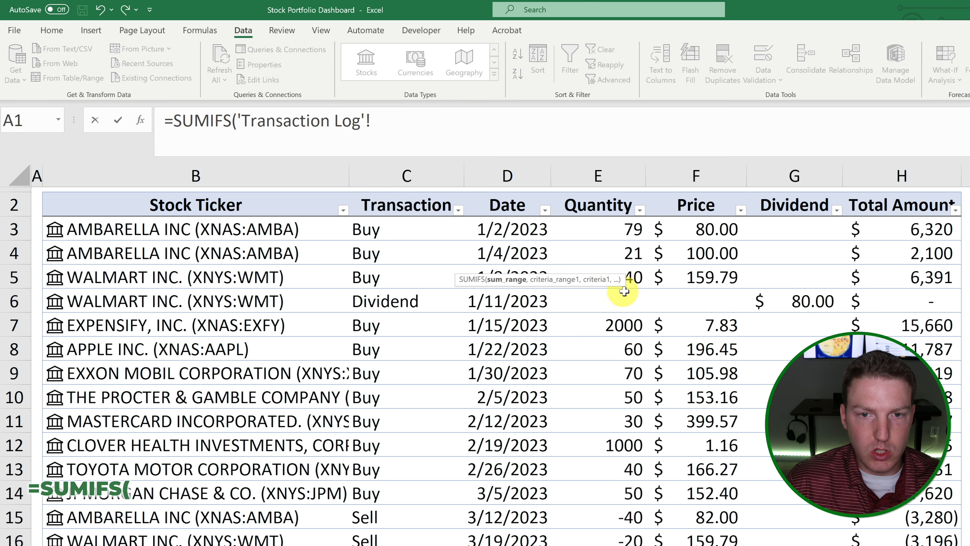
click(602, 234)
key(ctrl+shift+Down)
key(ctrl+shift+Down)
key(ctrl+shift+Down)
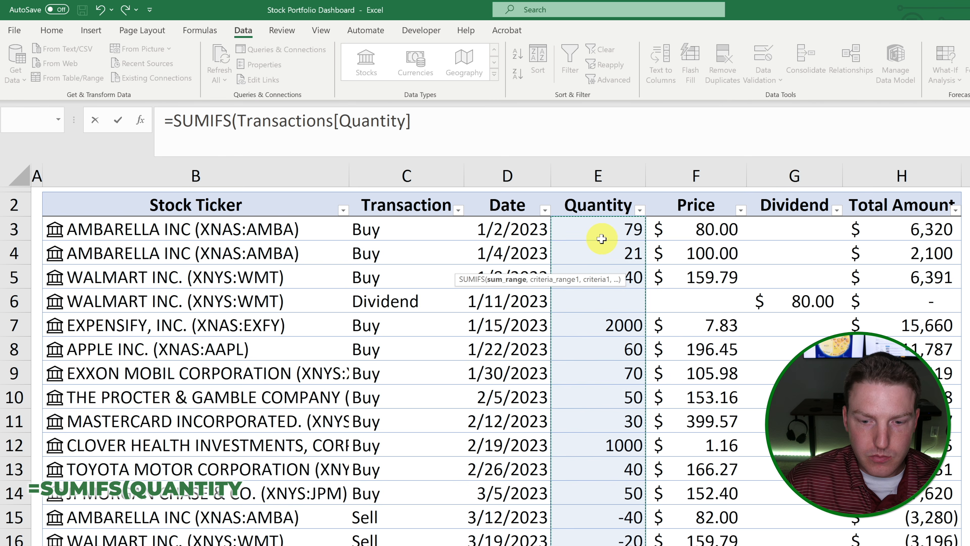
text(,)
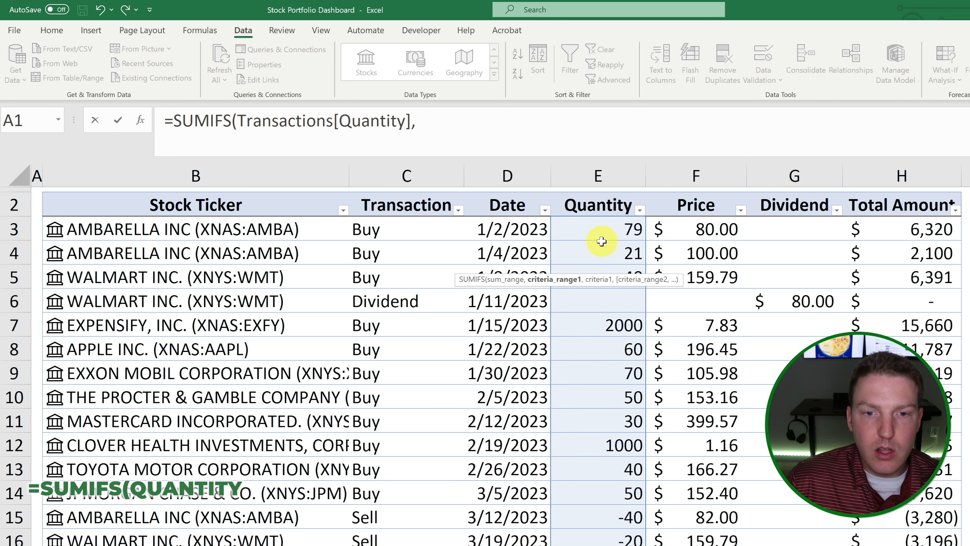
Add the first SUMIFS criteria pair to the C4 formula, matching Transactions[Stock Ticker] against the spilled stock list 'Realized P&L'!B4#.
click(134, 227)
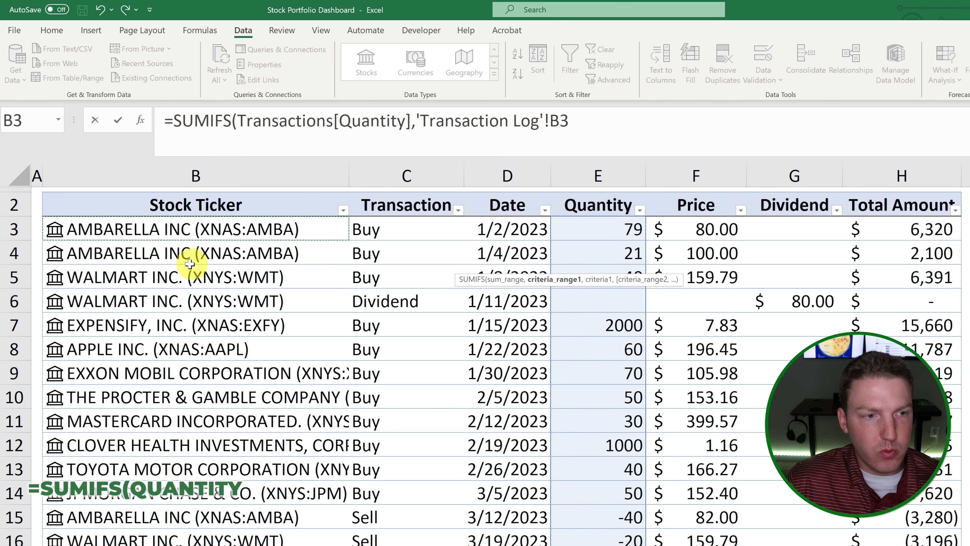
key(ctrl+shift+Down)
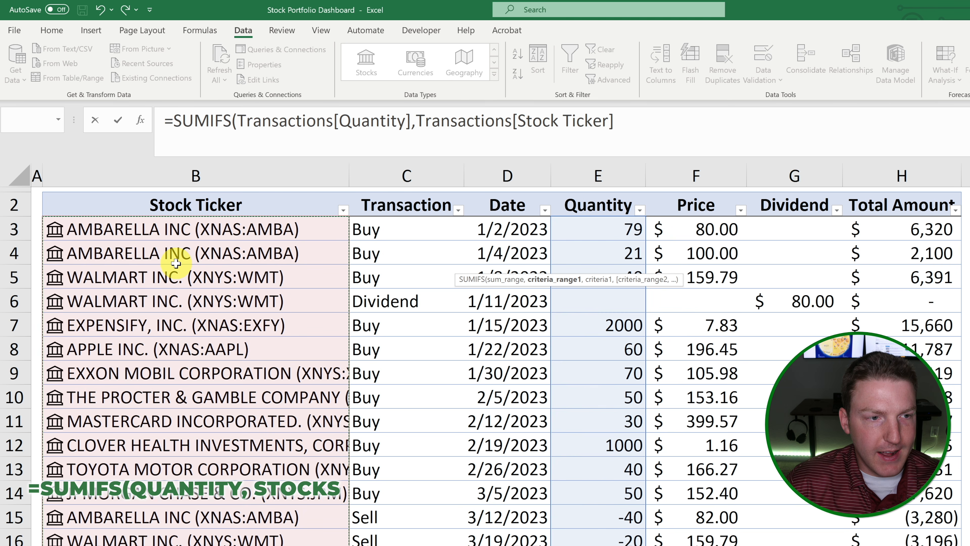
text(,)
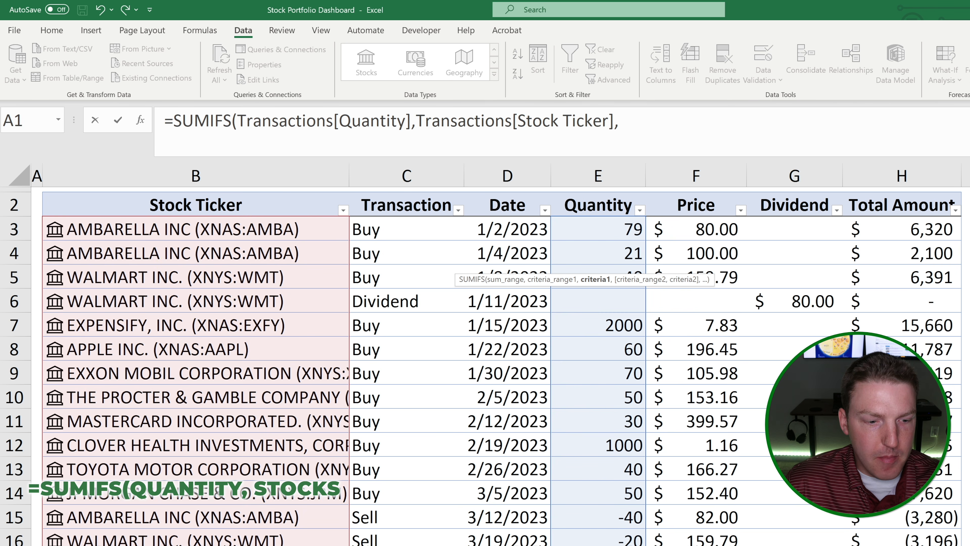
key(ctrl+Page_Down)
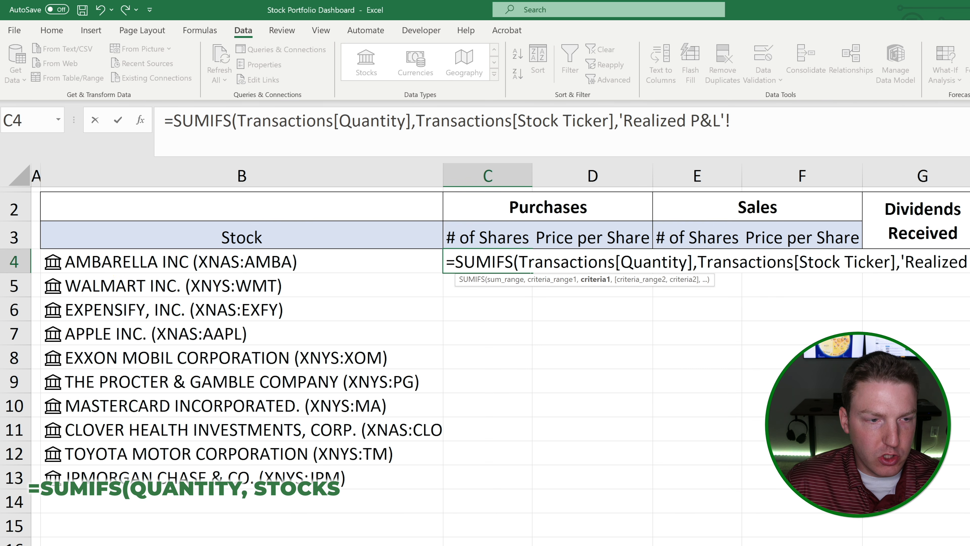
click(260, 262)
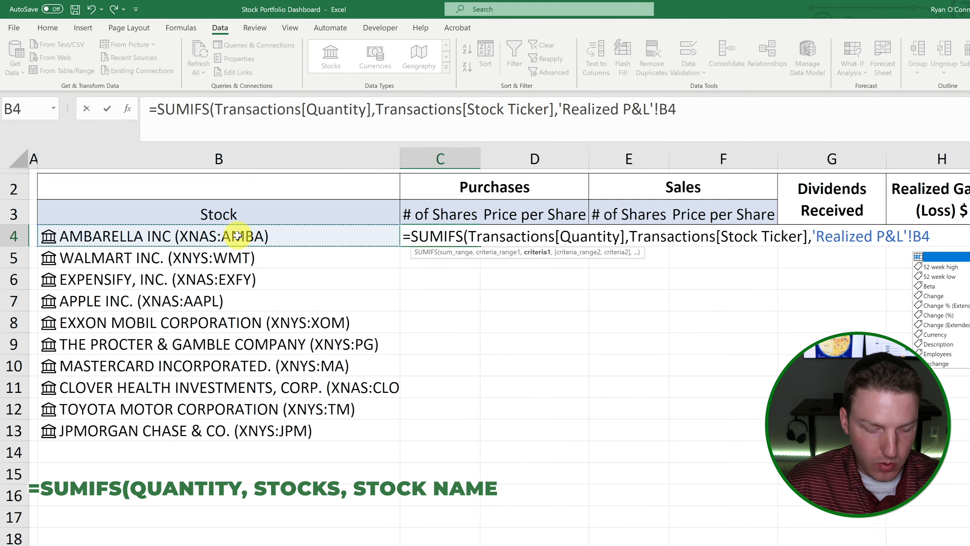
text(#)
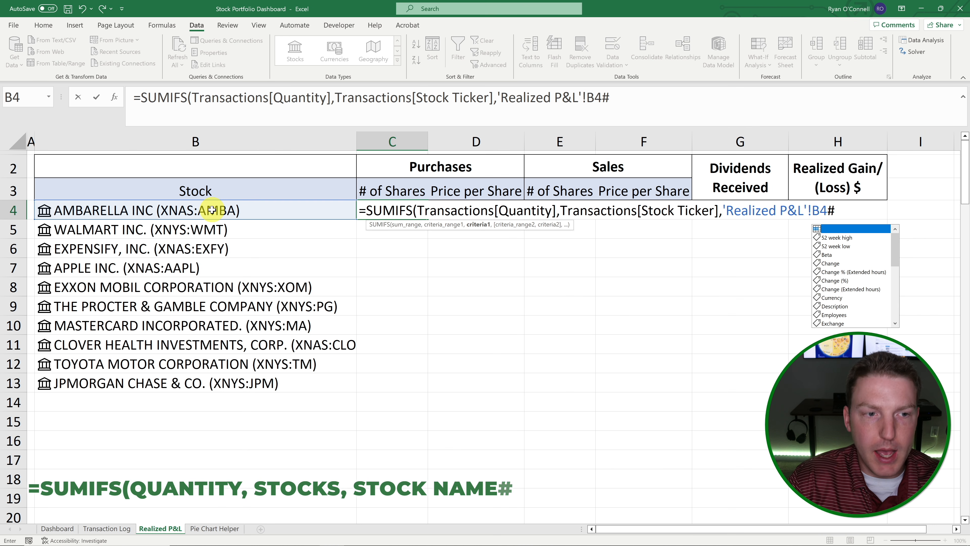
text(,)
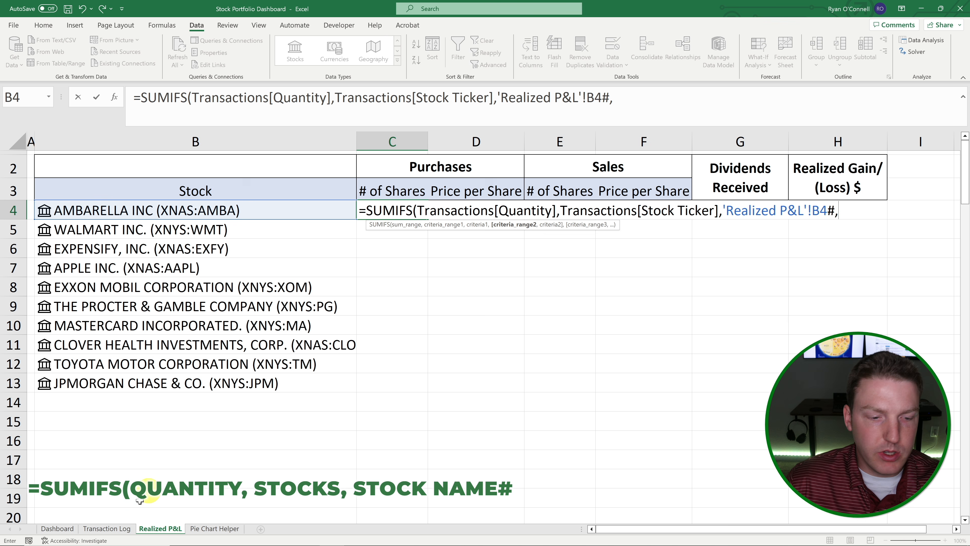
Add Transactions[Transaction] from the Transaction Log with the criterion "Buy" as the second criteria pair and enter the SUMIFS formula.
click(109, 528)
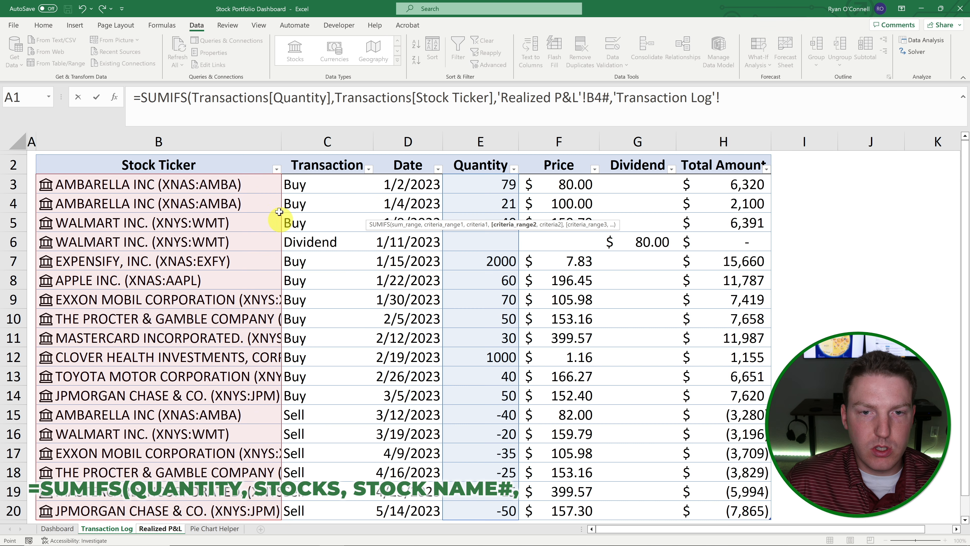
click(312, 178)
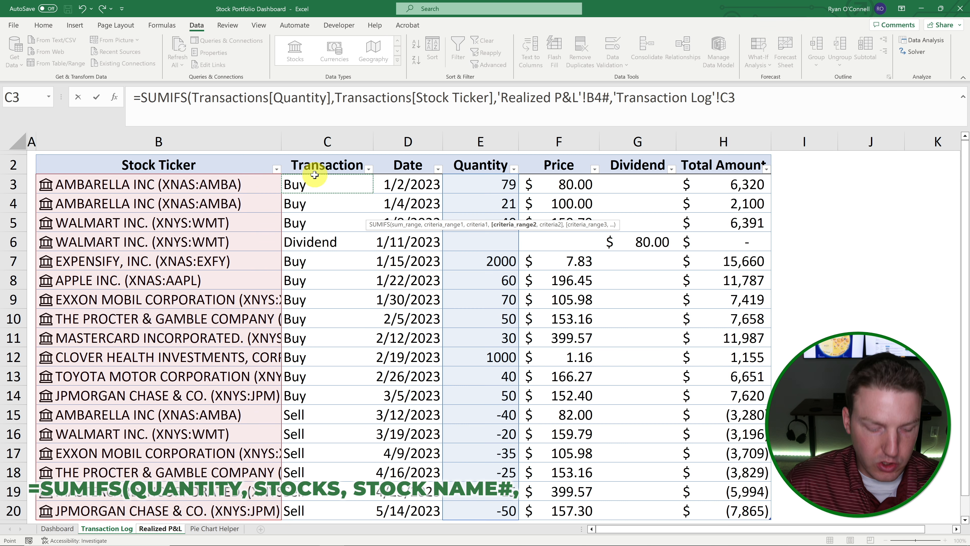
key(ctrl+shift+Down)
text(,)
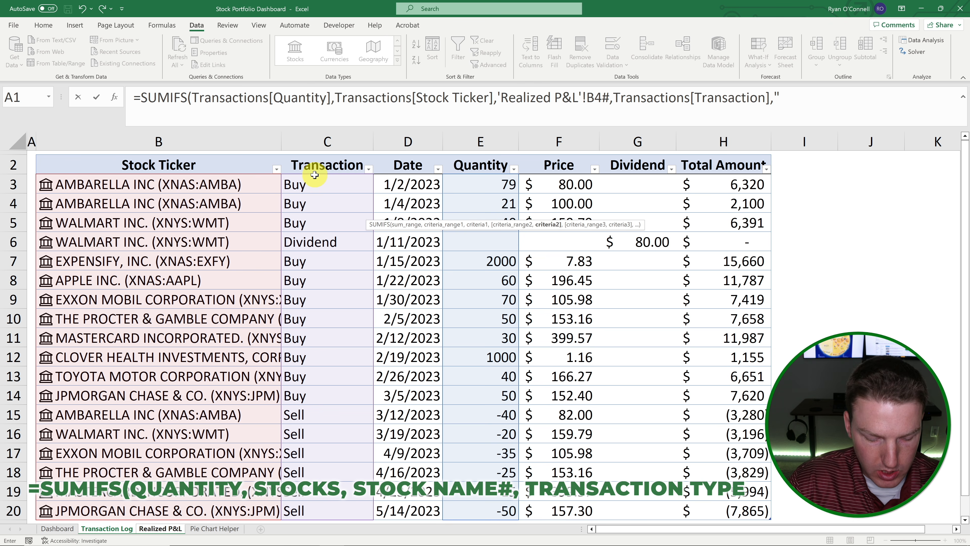
text("Buy"))
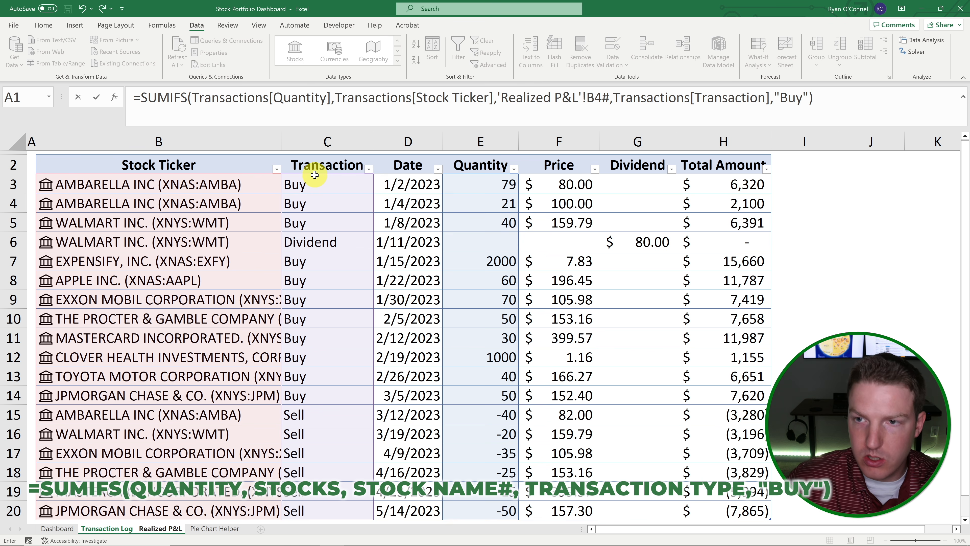
key(Return)
Review the purchased share counts in column C alongside the stock list in column B.
click(527, 272)
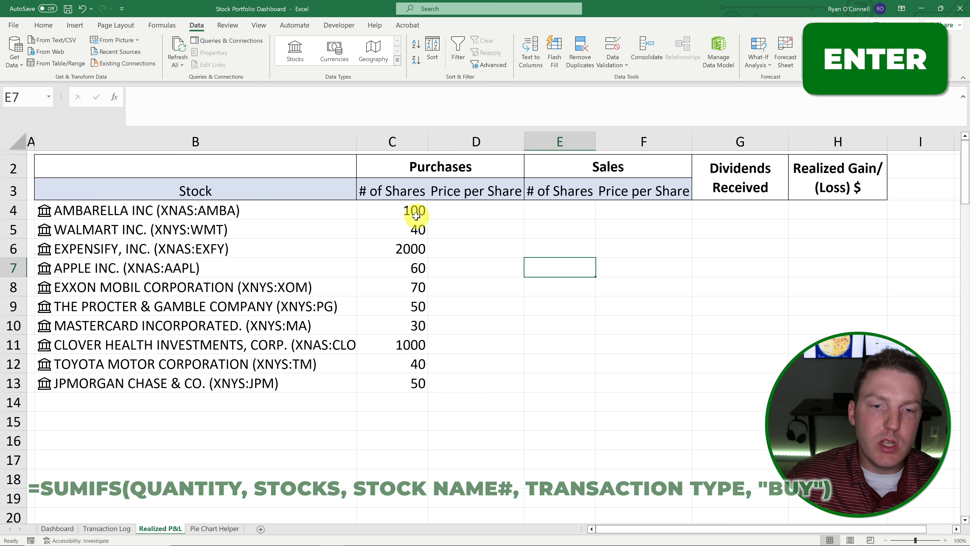
drag(411, 210, 400, 384)
click(462, 216)
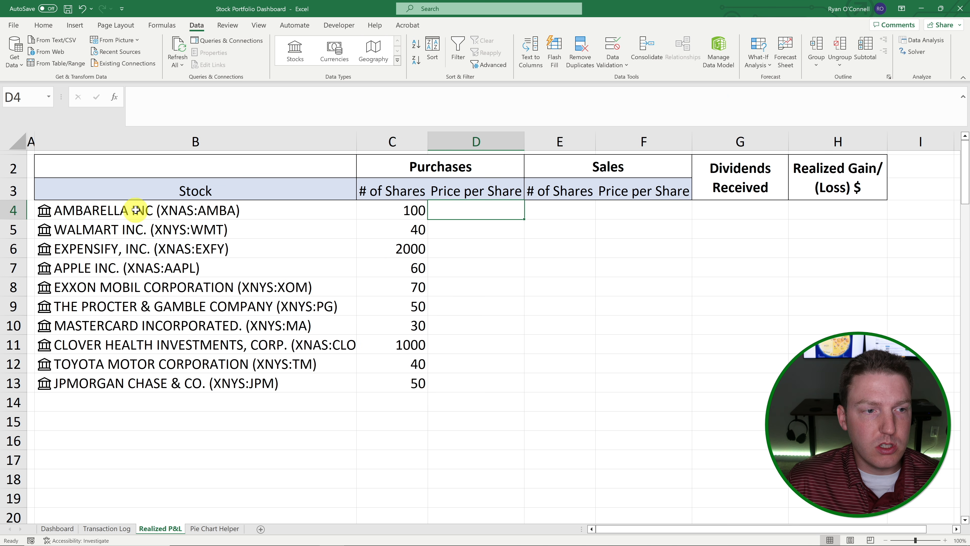
drag(172, 223, 177, 378)
click(454, 226)
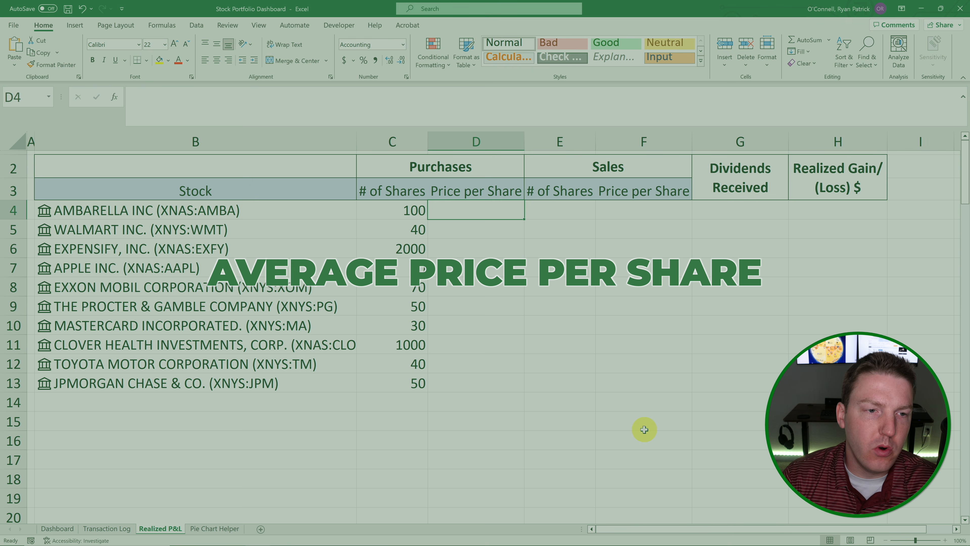
click(301, 209)
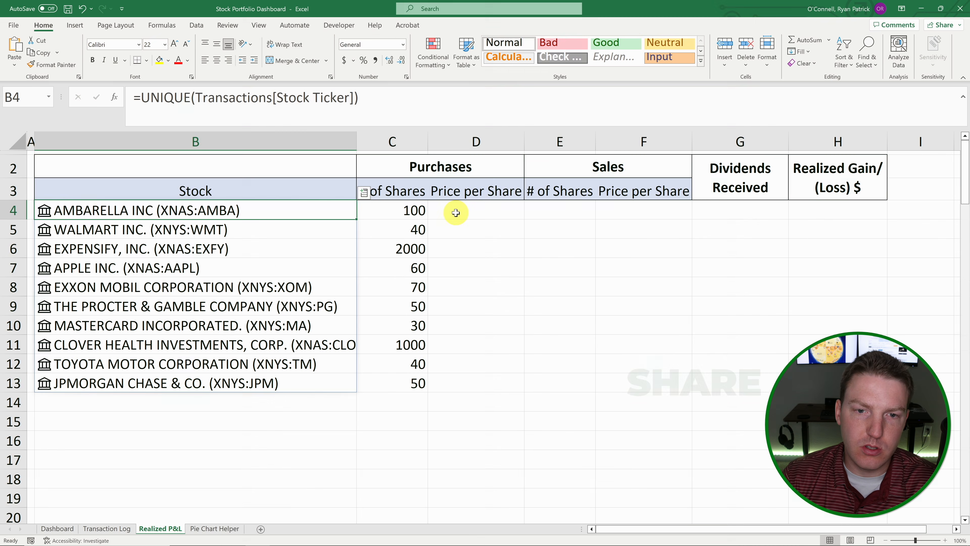
Start a SUMPRODUCT formula in D4 for the purchase price per share.
click(457, 213)
text(=sum()
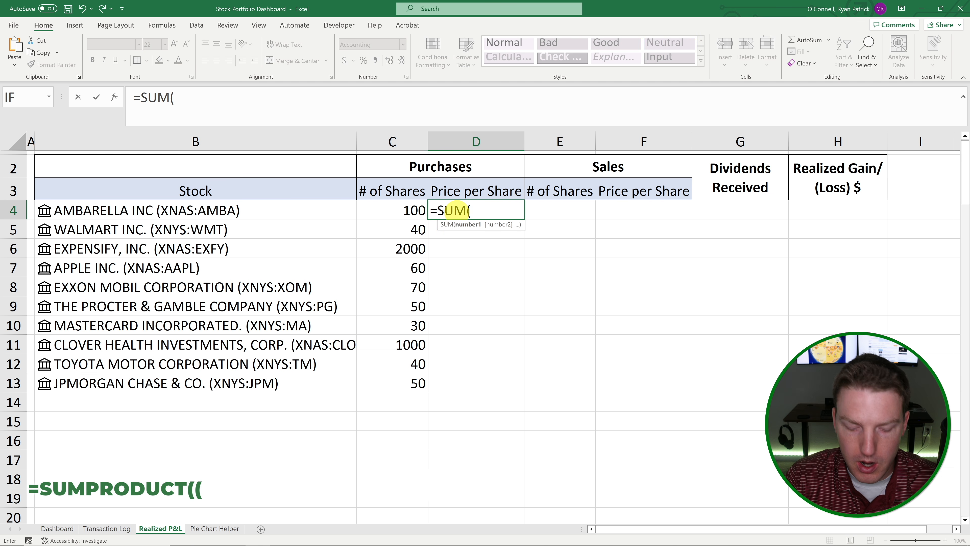
key(BackSpace)
key(BackSpace)
text(mp)
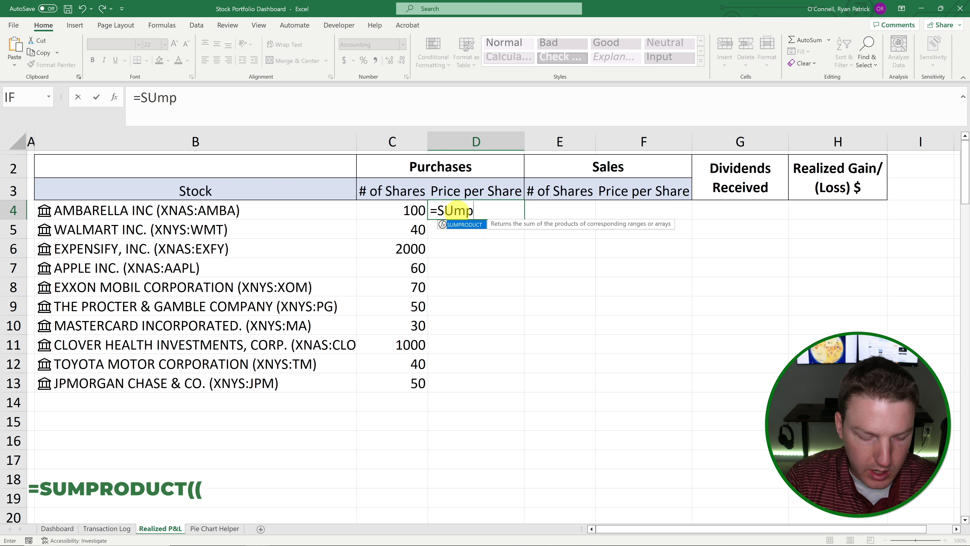
text(r)
key(Tab)
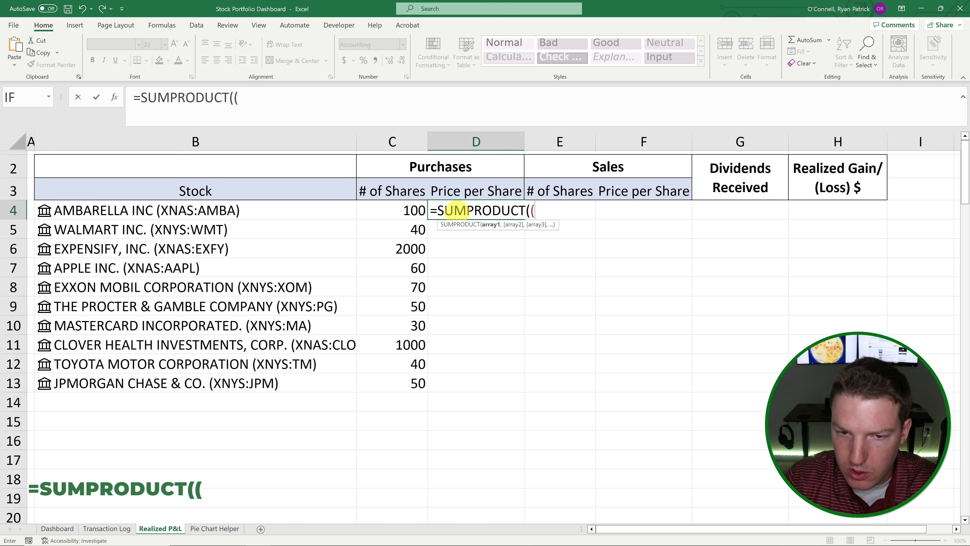
Add the condition (Transactions[Stock Ticker]=B4) as the first factor inside the D4 SUMPRODUCT.
text((tram)
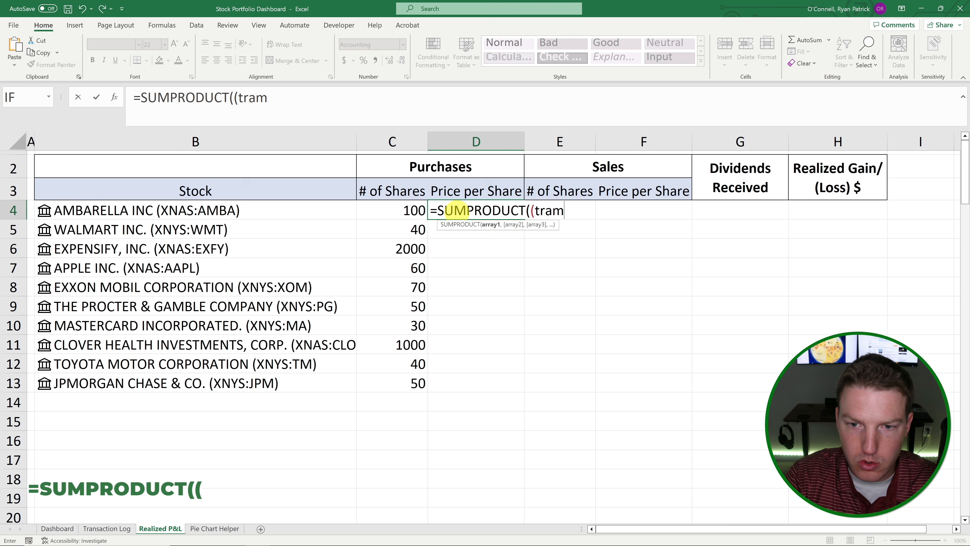
key(BackSpace)
key(Tab)
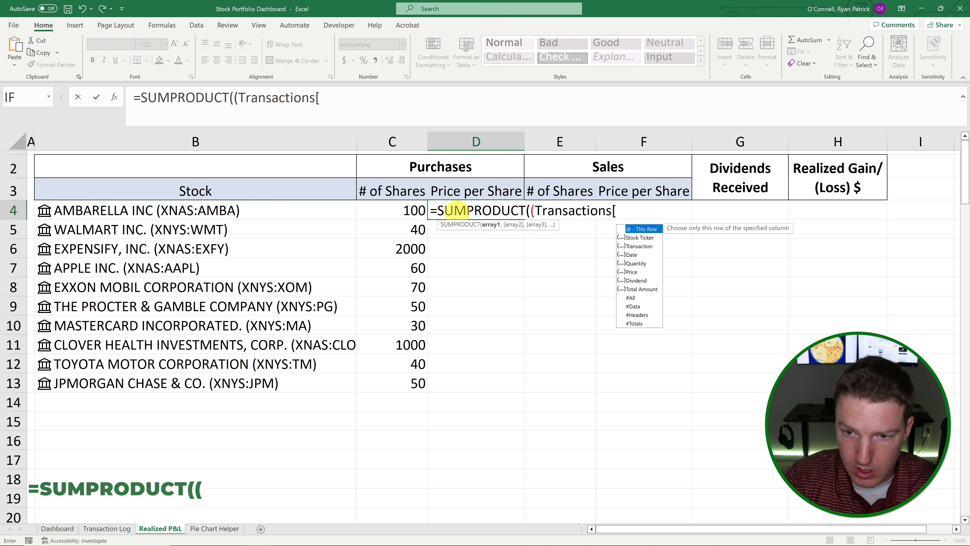
key(Down)
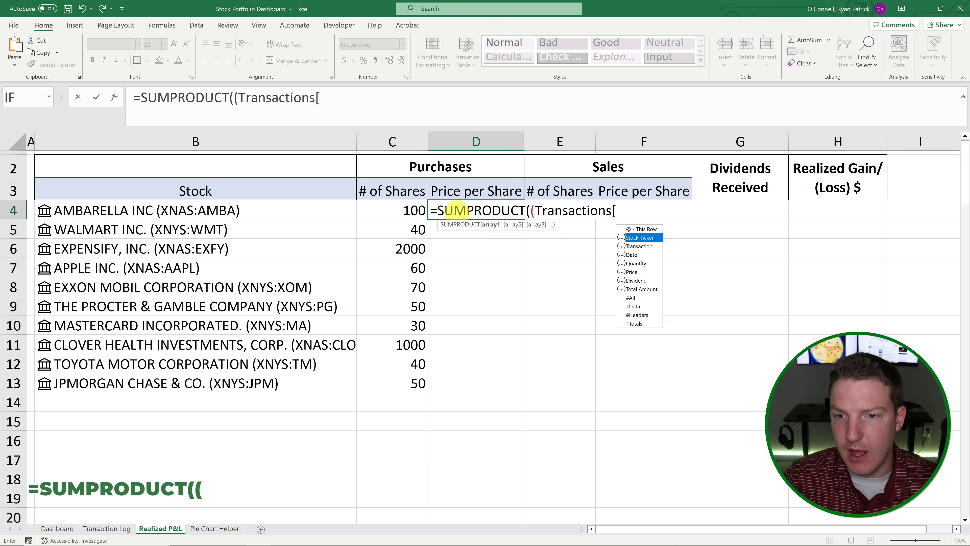
double_click(635, 238)
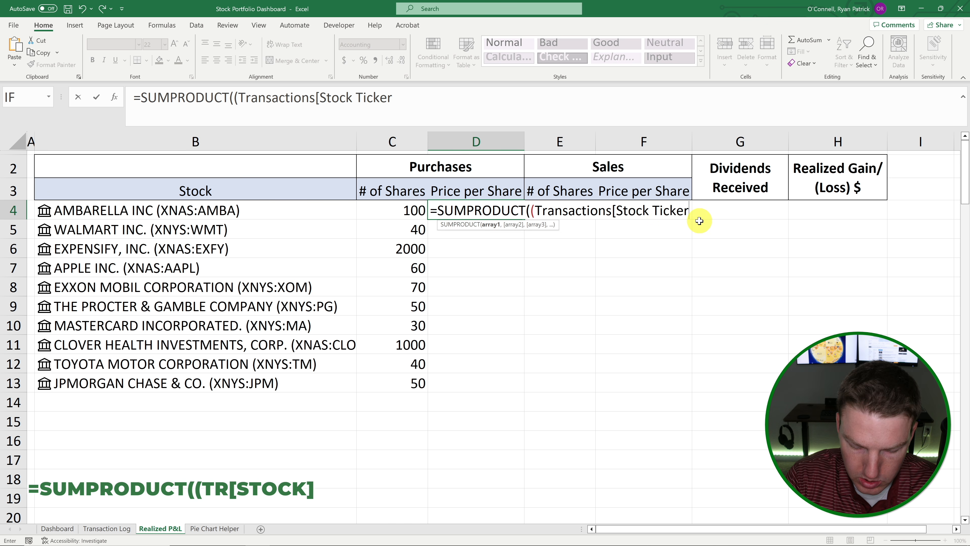
text(=)
key(Left)
key(Left)
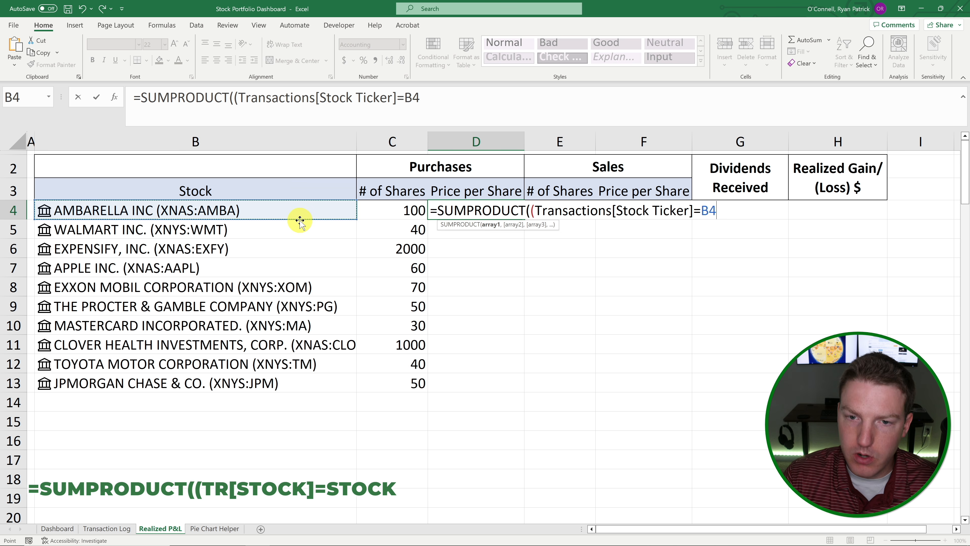
text())
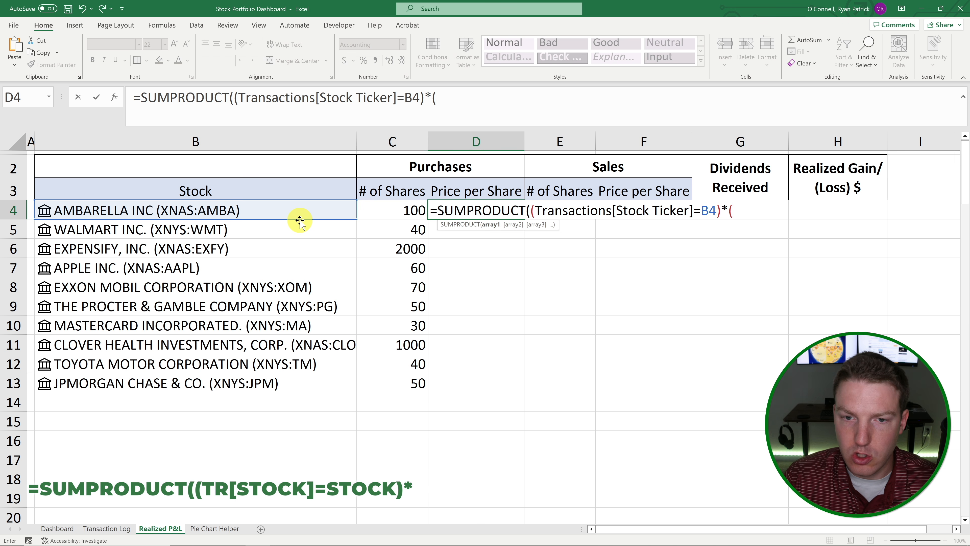
Multiply by a second condition, (Transactions[Transaction]="Buy"), in the D4 SUMPRODUCT formula.
text(*()
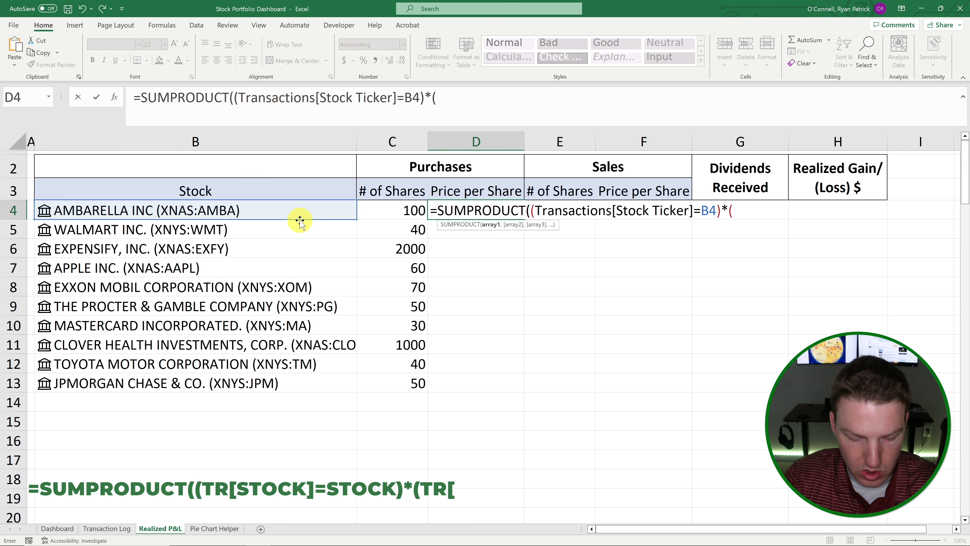
text(trans)
key(Tab)
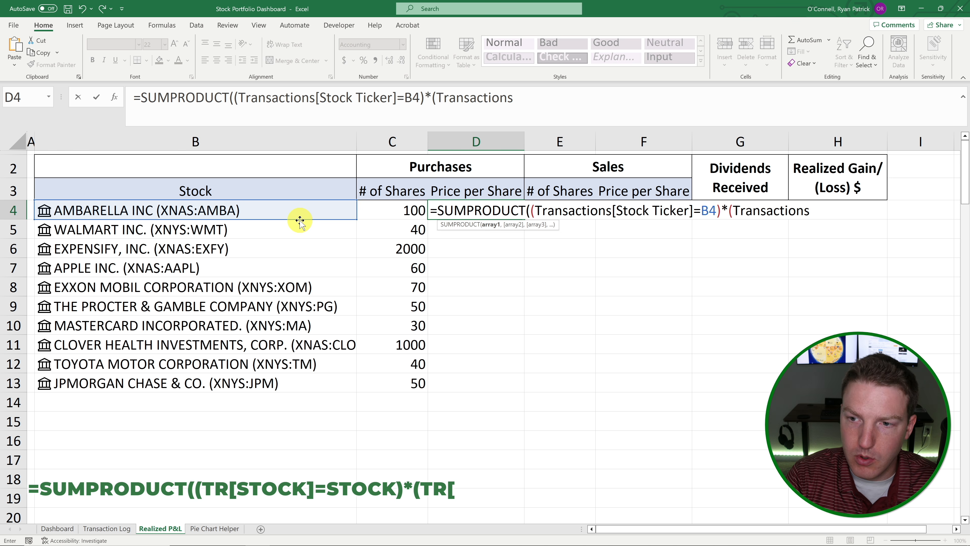
text([t)
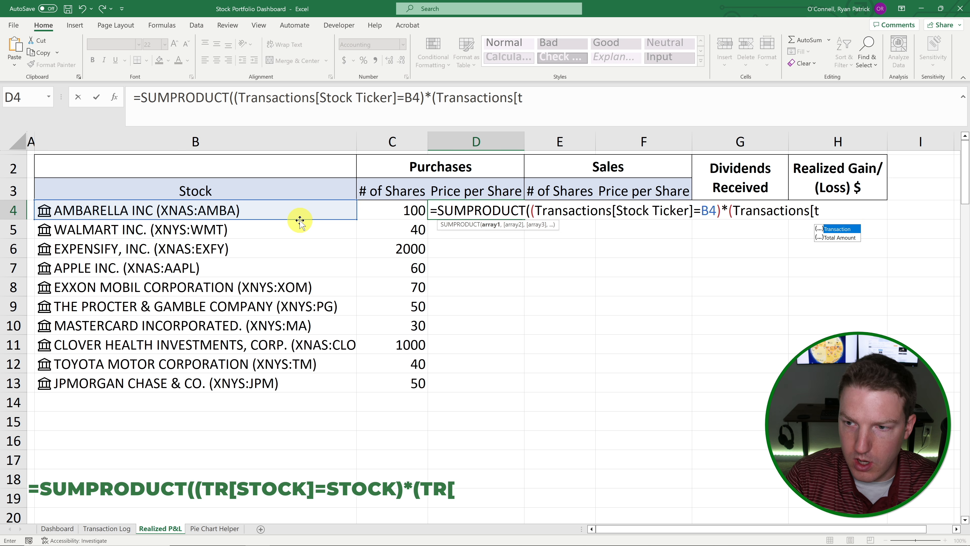
key(Tab)
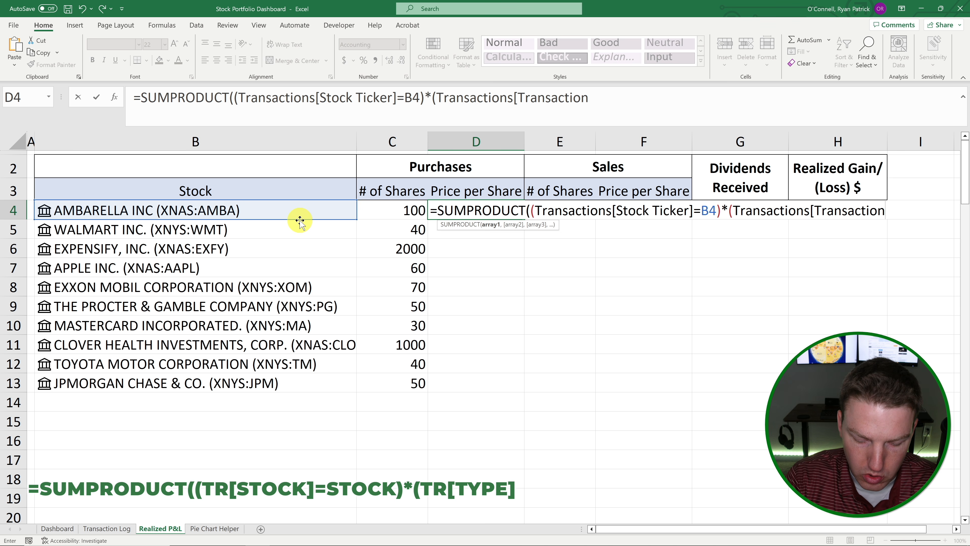
text(]=)
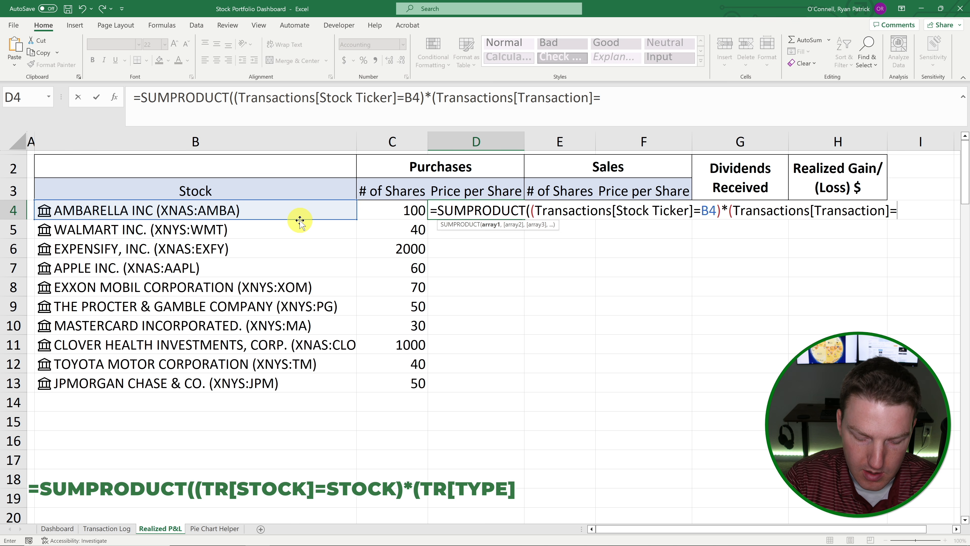
text("Buy")*)
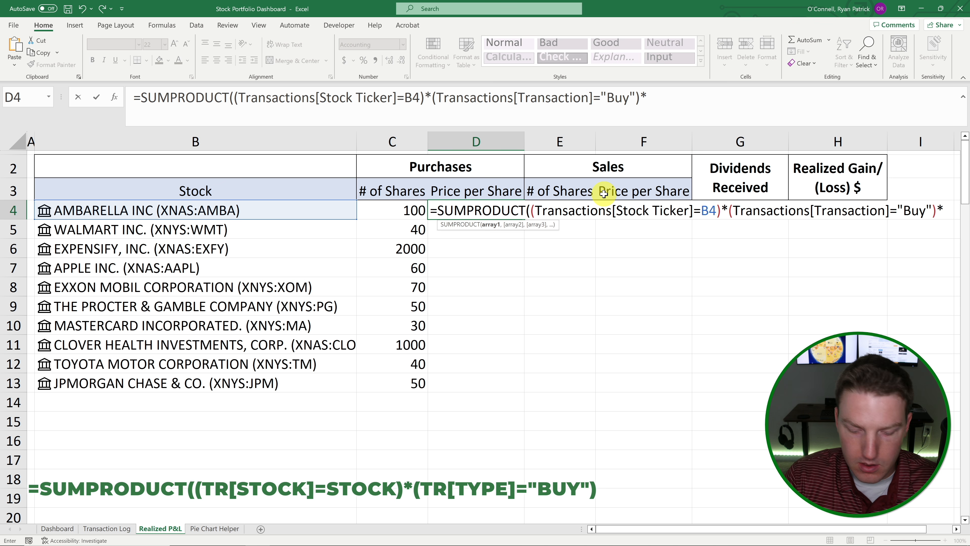
Multiply the conditions by Transactions[Total Amount], close the SUMPRODUCT and enter the formula in D4.
text(tran)
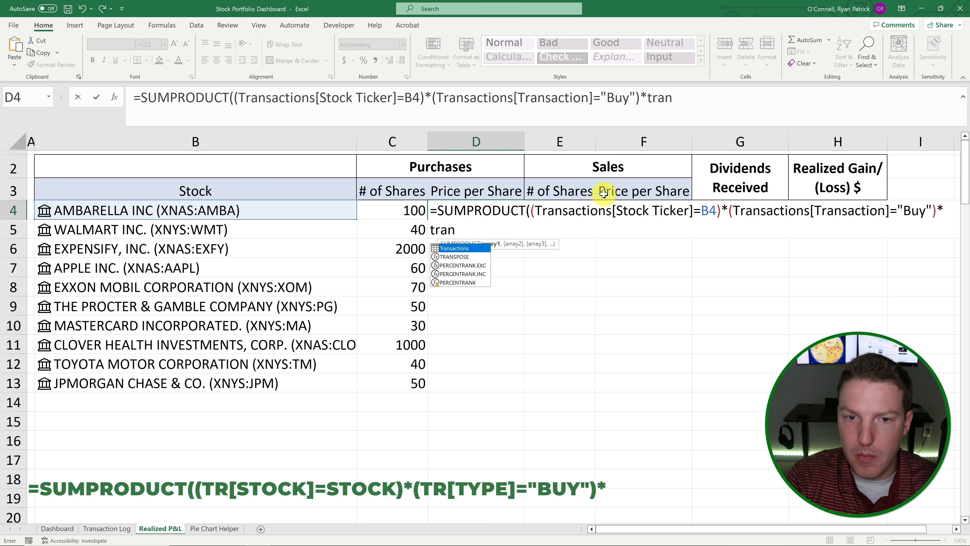
key(Tab)
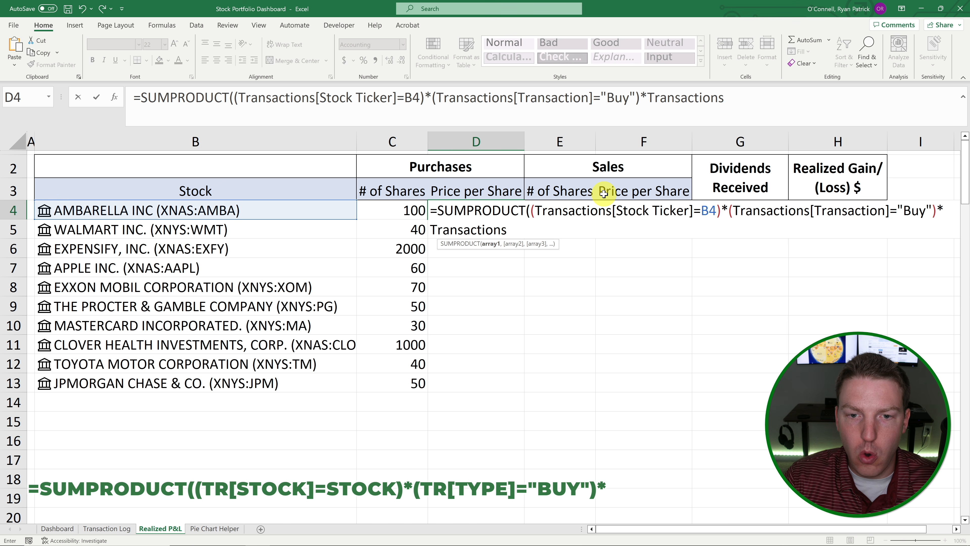
text([tot)
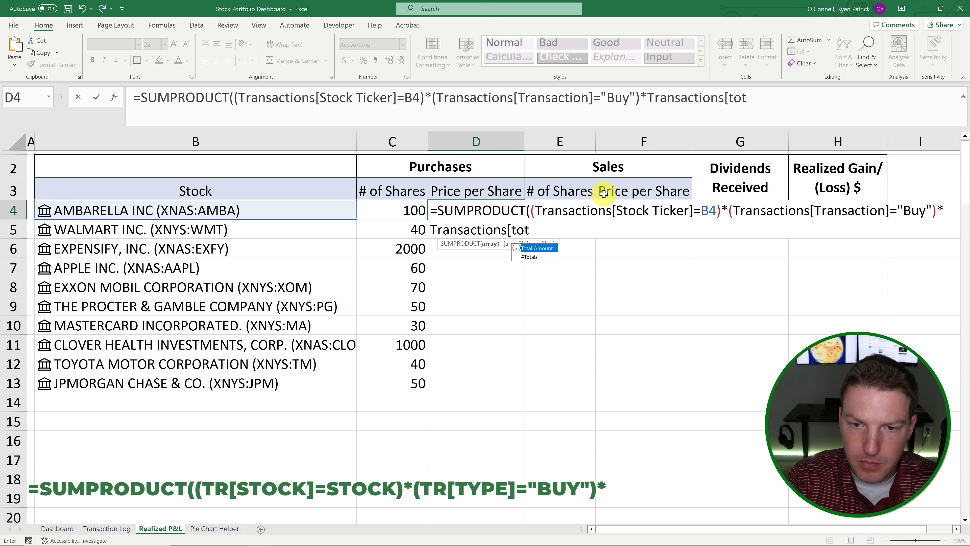
key(Tab)
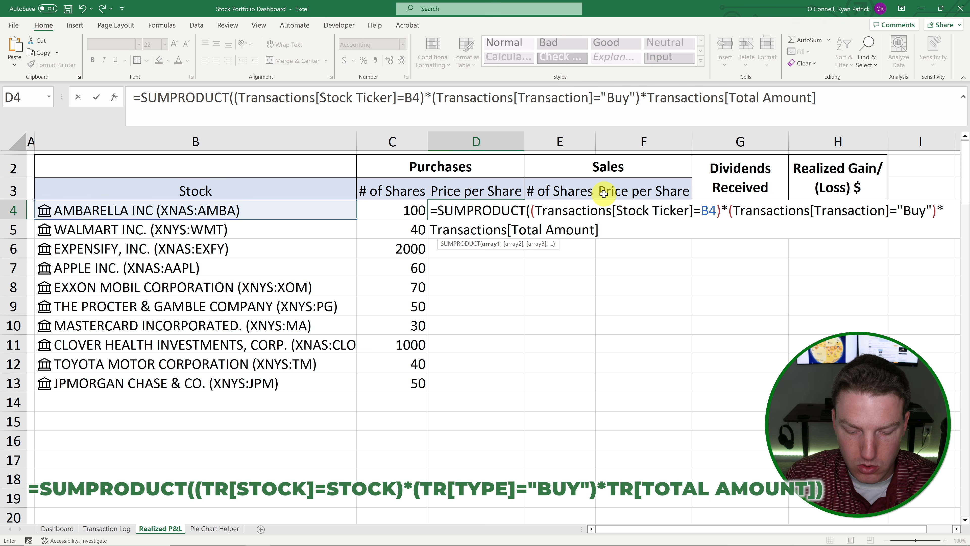
text(]))
key(Return)
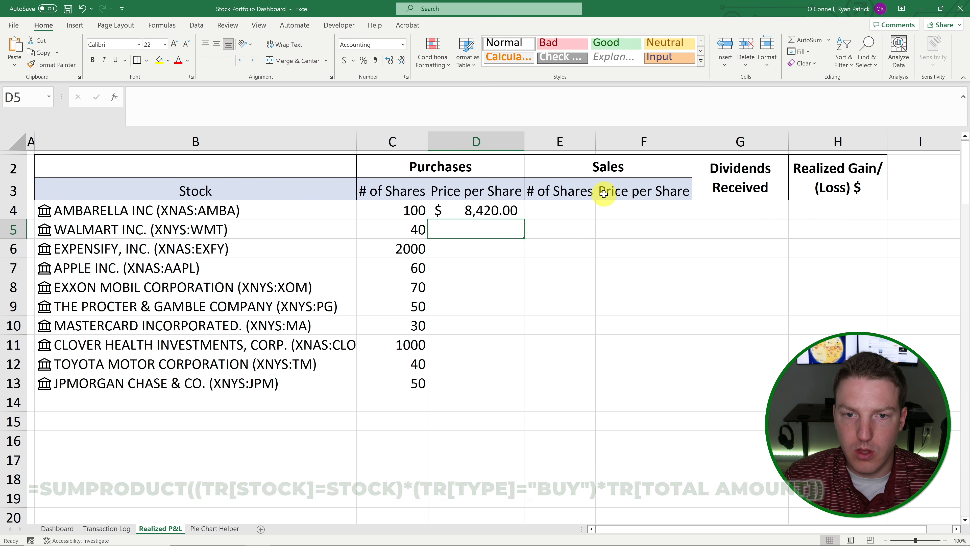
Examine the Ambarella Buy rows and their total amounts in the Transaction Log against the result in D4.
click(469, 214)
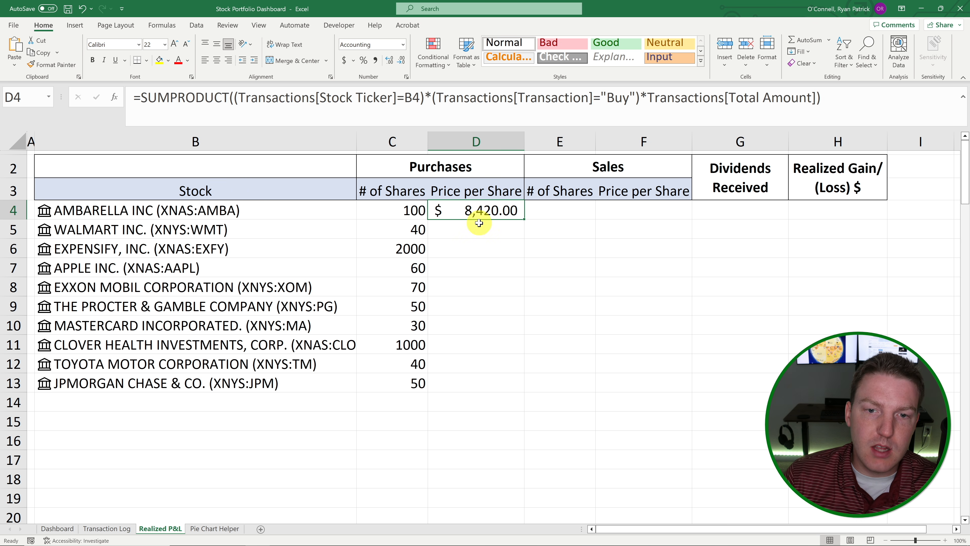
click(109, 210)
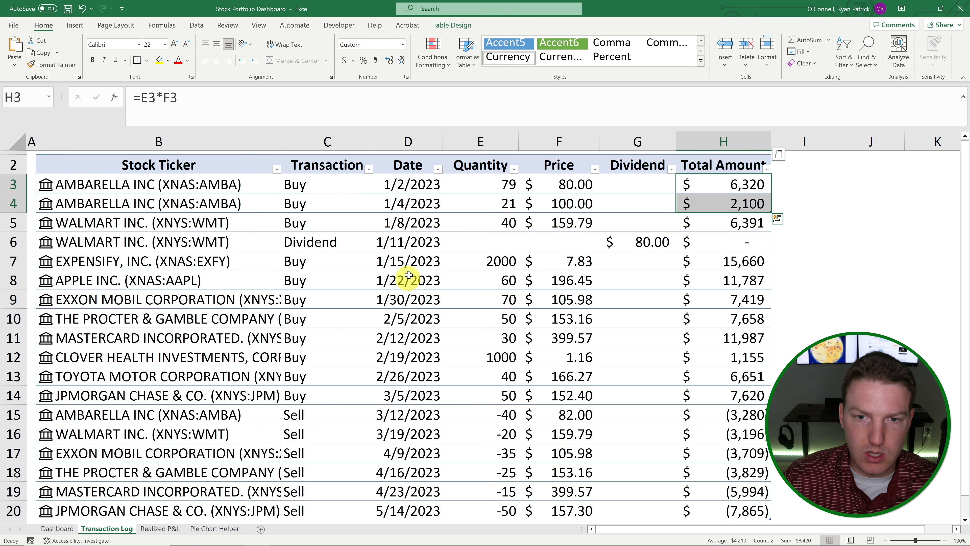
click(433, 223)
drag(152, 194, 149, 203)
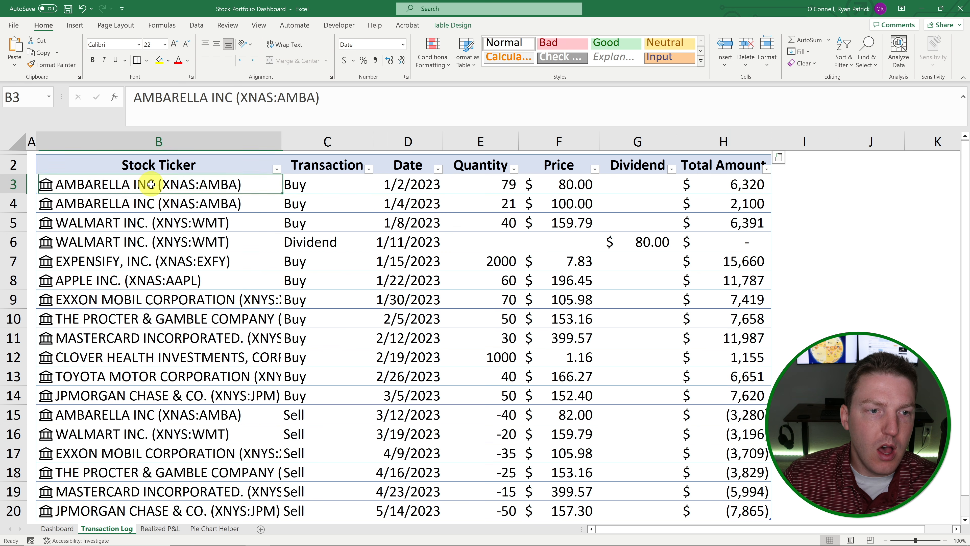
drag(294, 186, 311, 208)
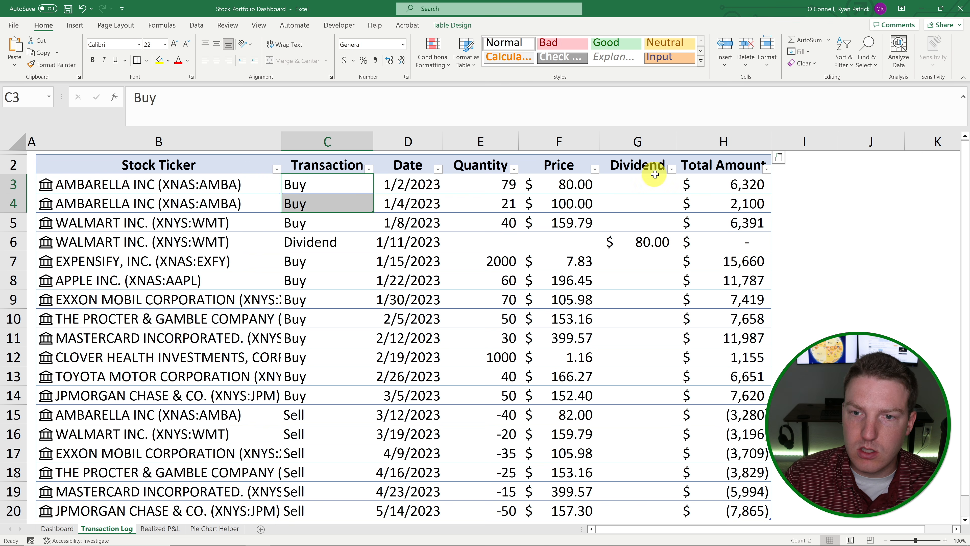
drag(728, 187, 727, 205)
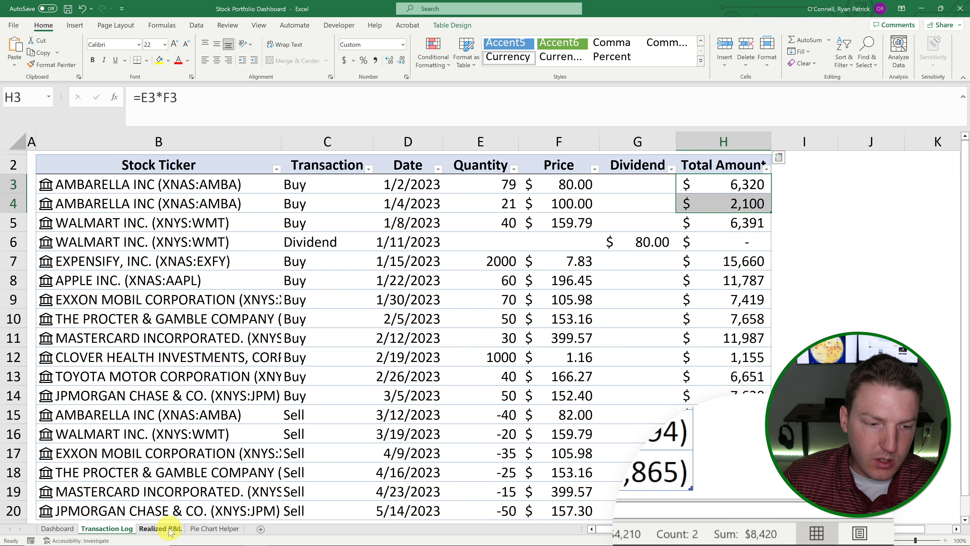
On the Realized P&L sheet, divide the D4 SUMPRODUCT formula by the number of purchased shares in C4.
click(160, 529)
click(462, 210)
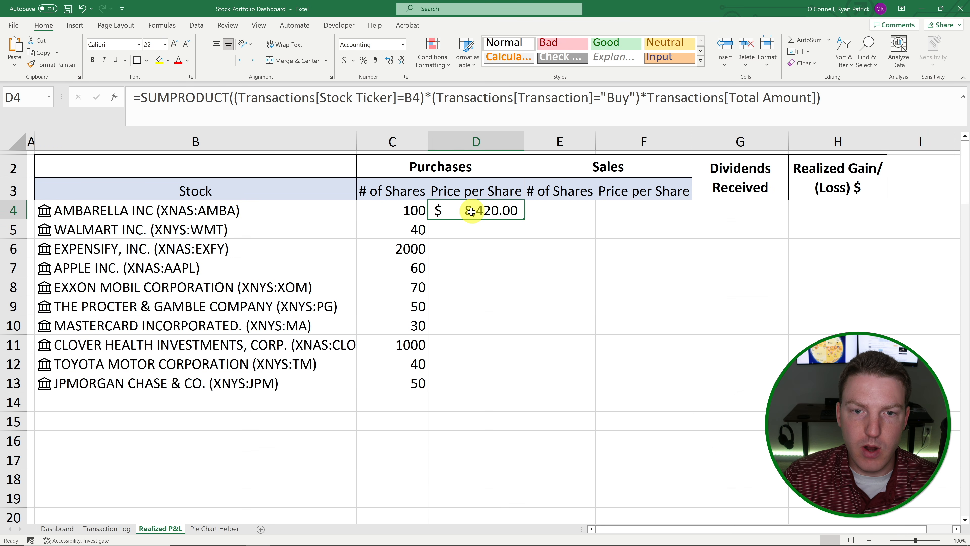
click(852, 104)
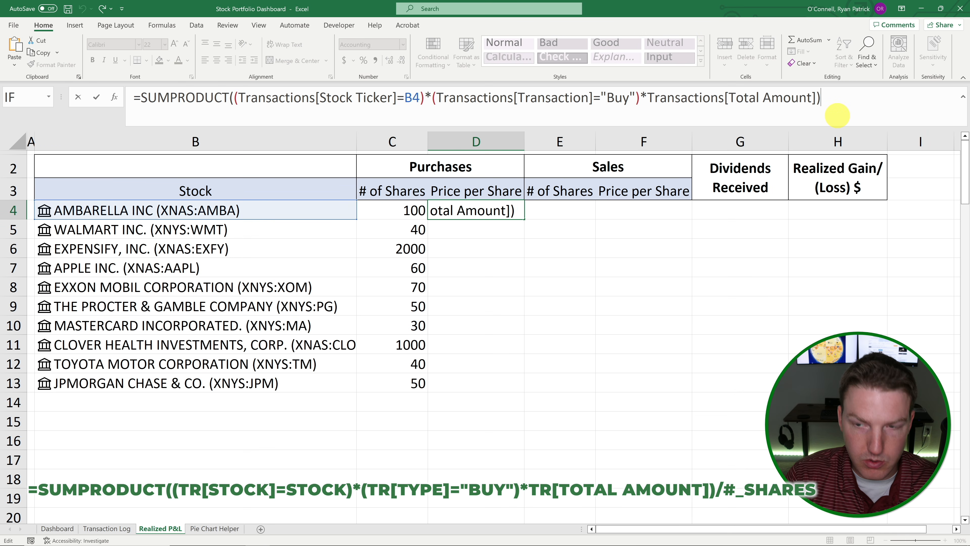
click(395, 213)
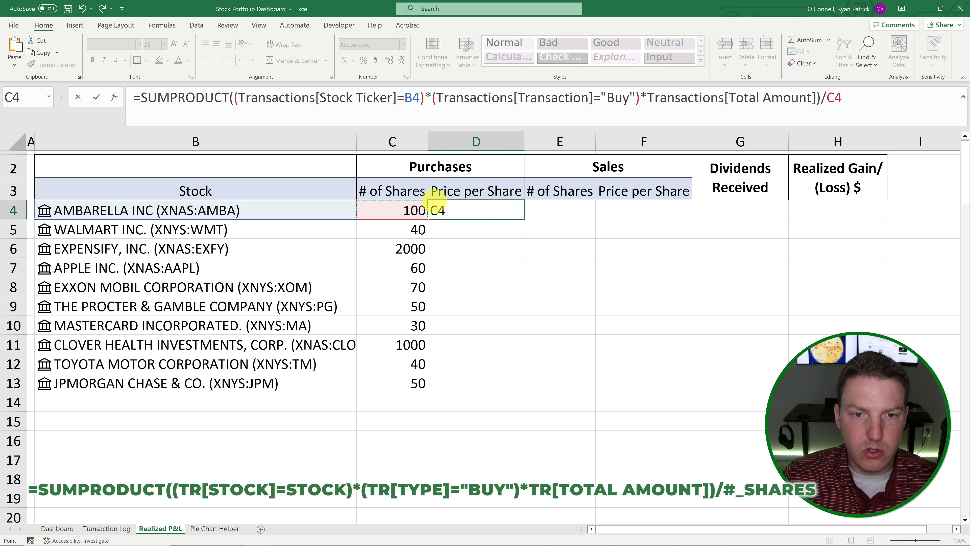
key(Return)
click(473, 210)
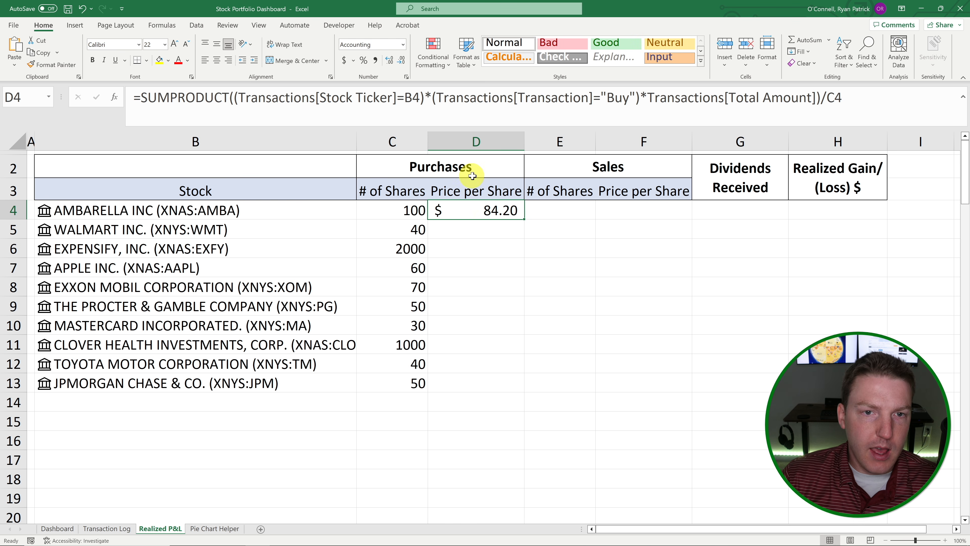
Wrap the D4 formula in IFERROR with an empty string "" as the error value.
click(422, 102)
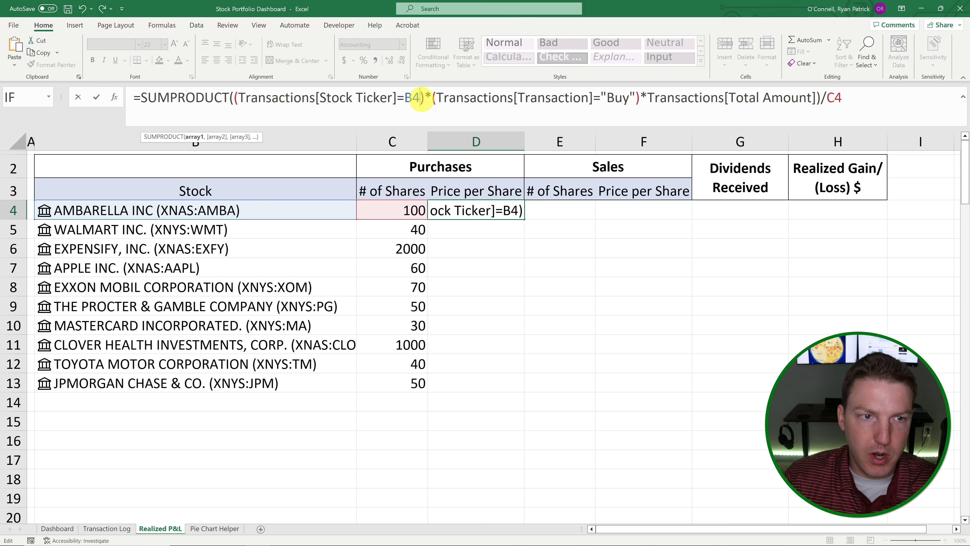
click(141, 97)
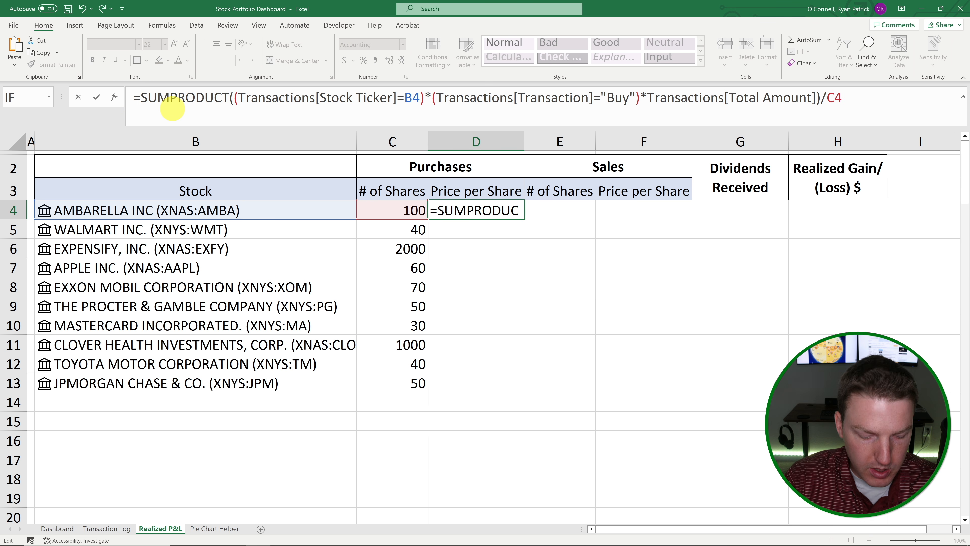
text(ife)
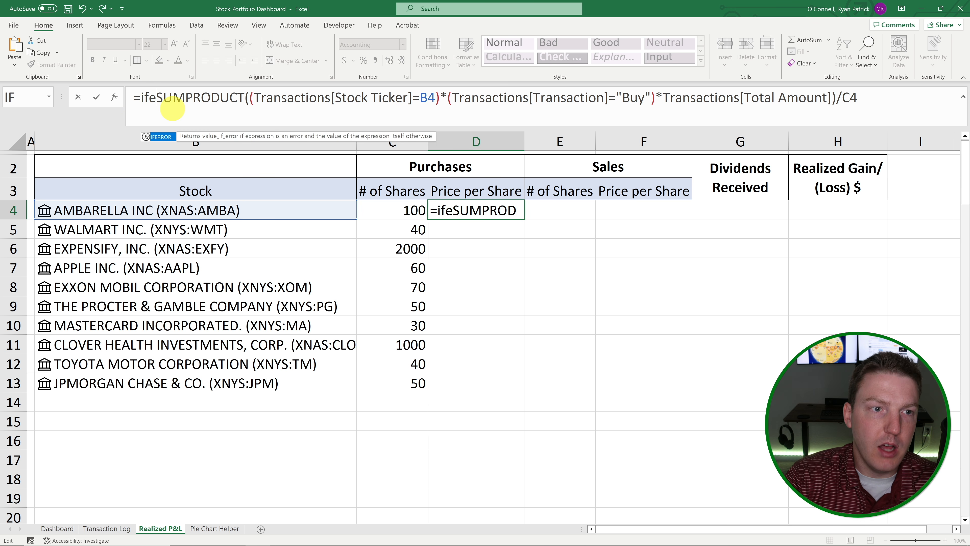
key(Tab)
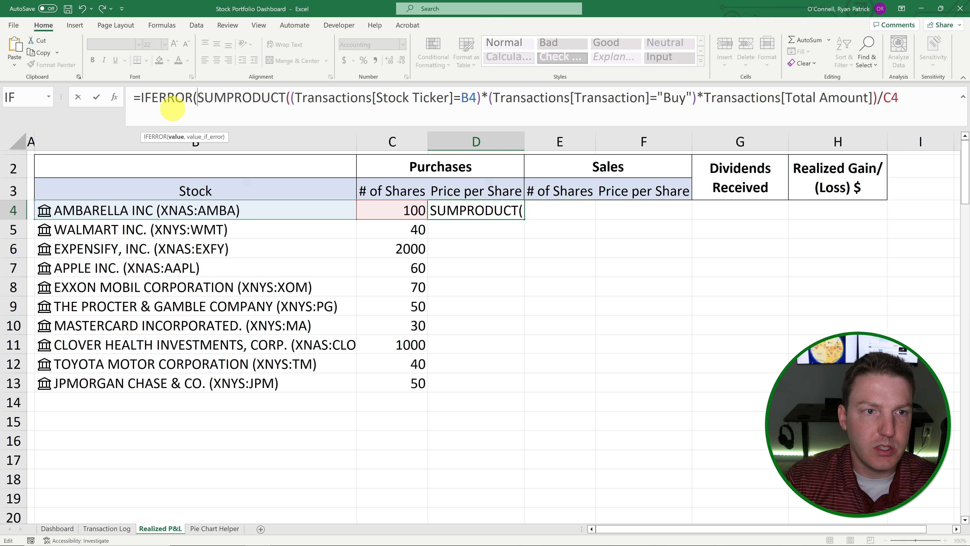
click(901, 119)
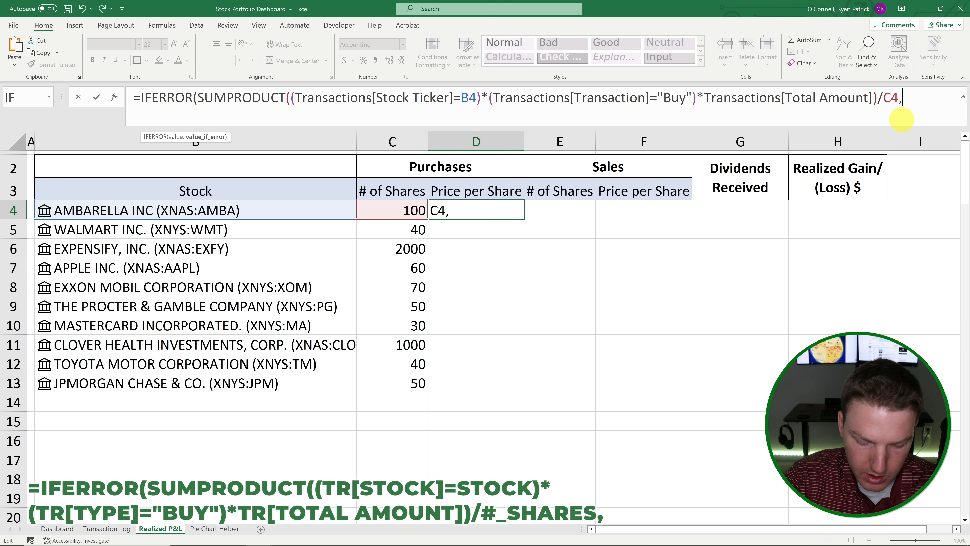
text(,""))
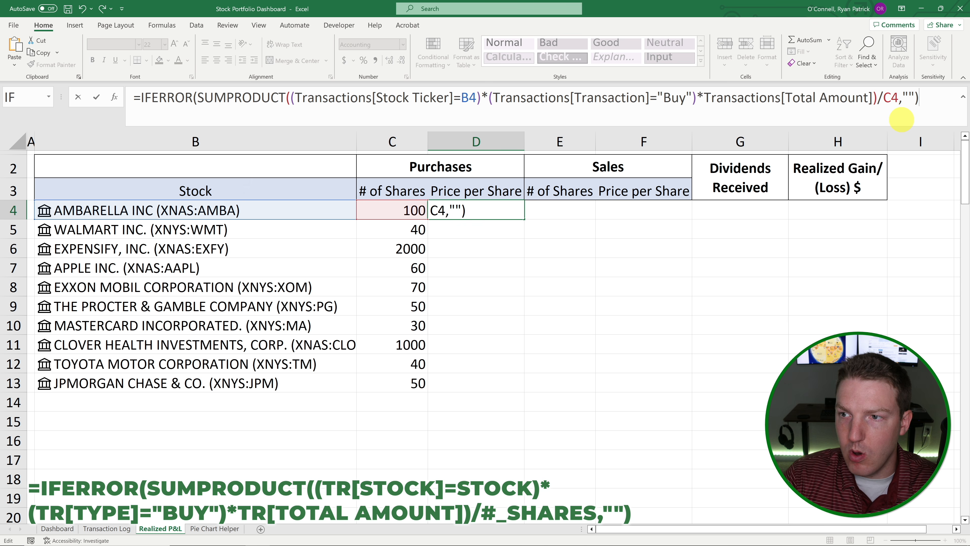
key(Return)
Fill the D4 formula down the purchase Price per Share column, past the last stock in row 13.
click(518, 212)
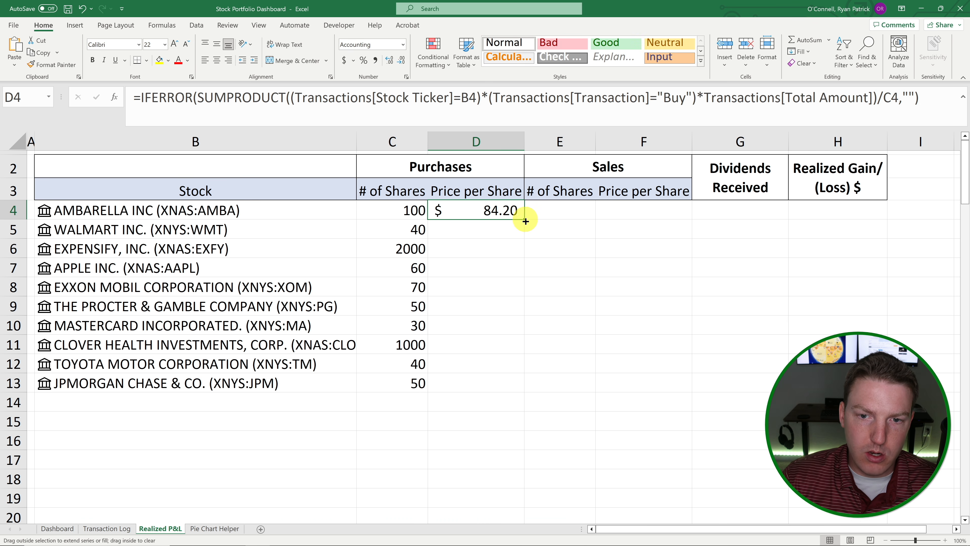
drag(526, 221, 527, 542)
click(499, 251)
key(ctrl+Up)
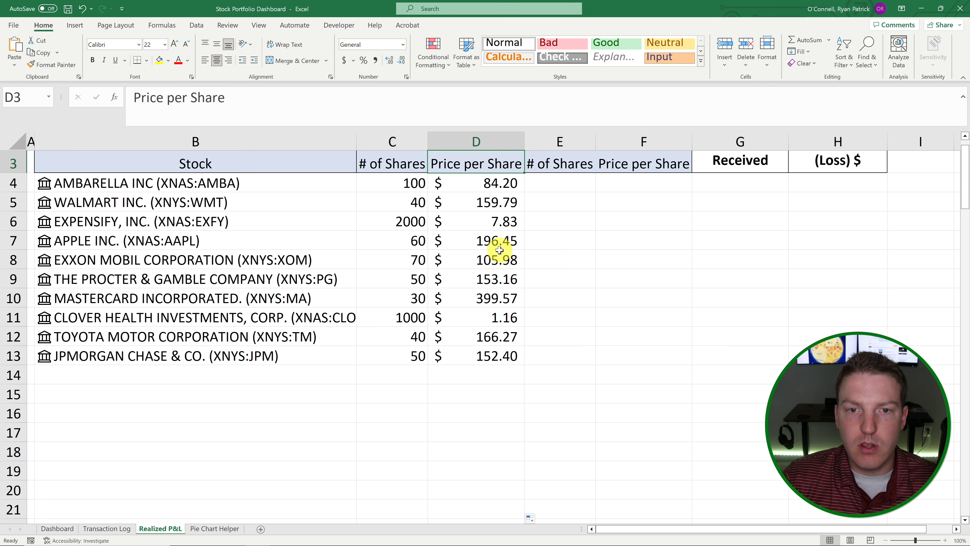
drag(494, 356, 504, 384)
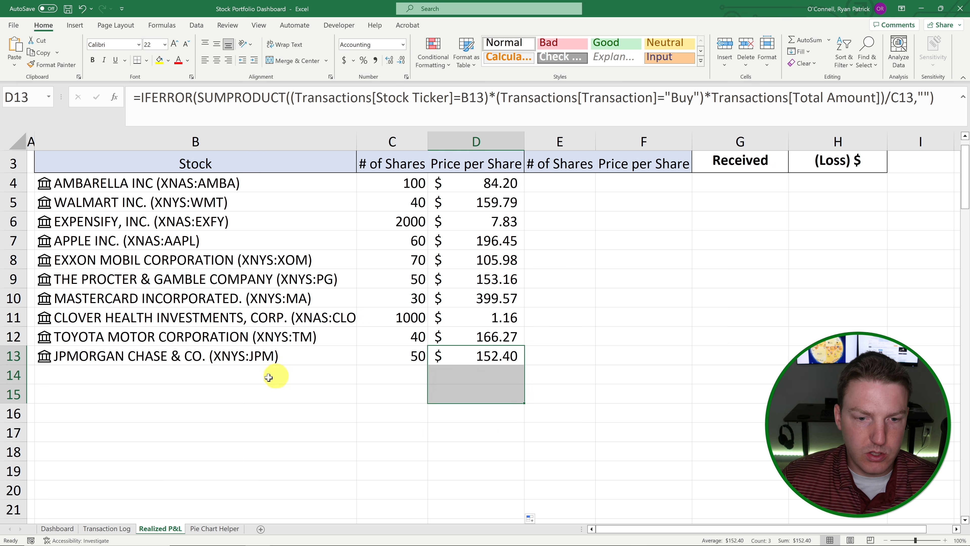
drag(268, 373, 530, 432)
click(504, 373)
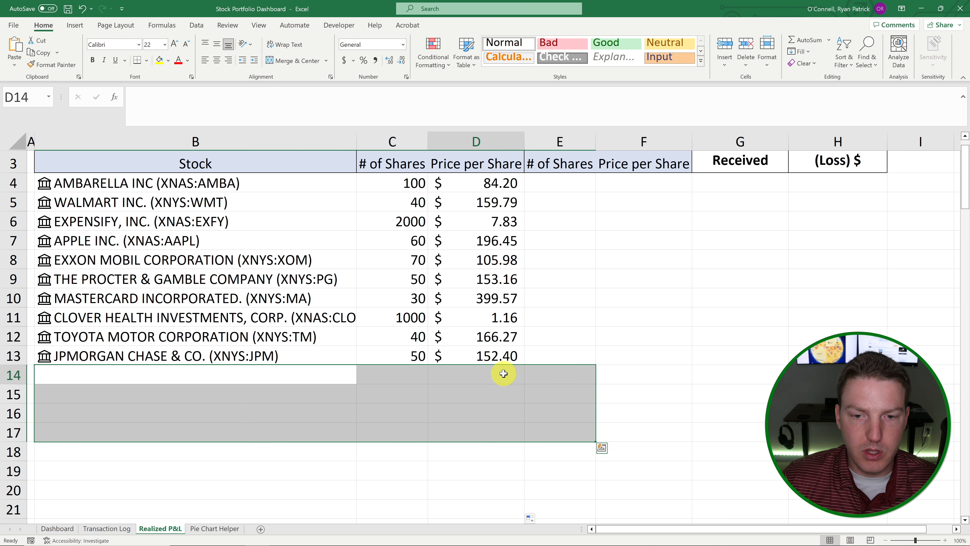
click(226, 369)
scroll(585, 208, up, 1)
click(579, 204)
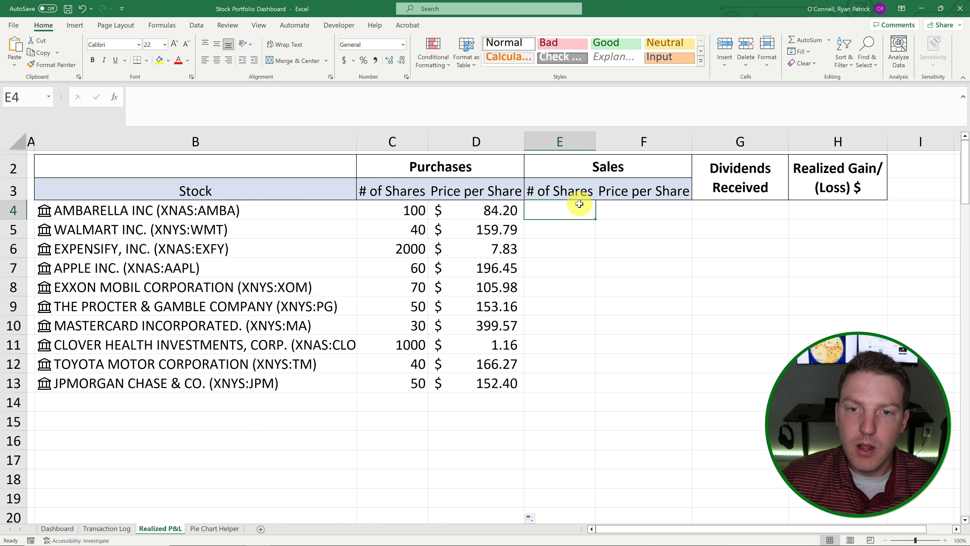
click(589, 225)
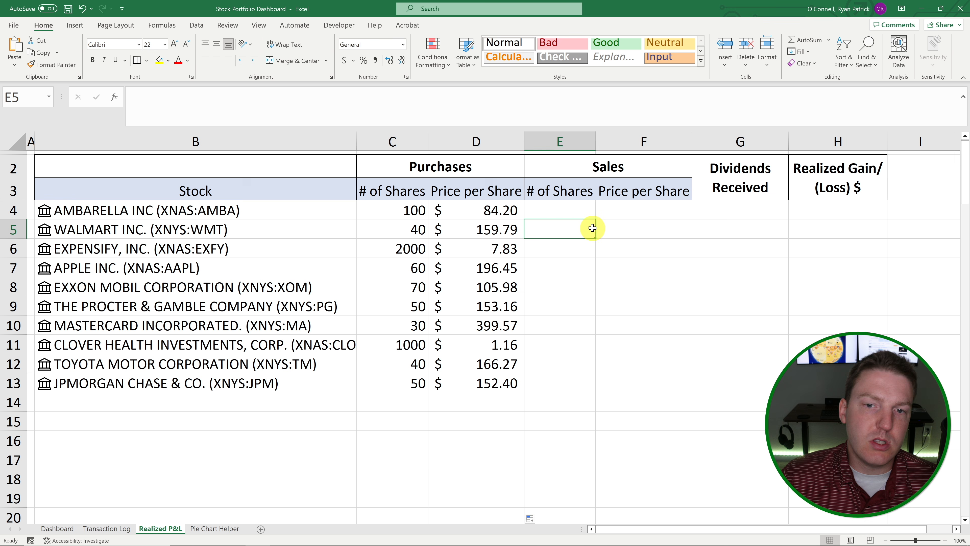
click(579, 211)
drag(565, 165, 595, 194)
click(592, 196)
click(571, 211)
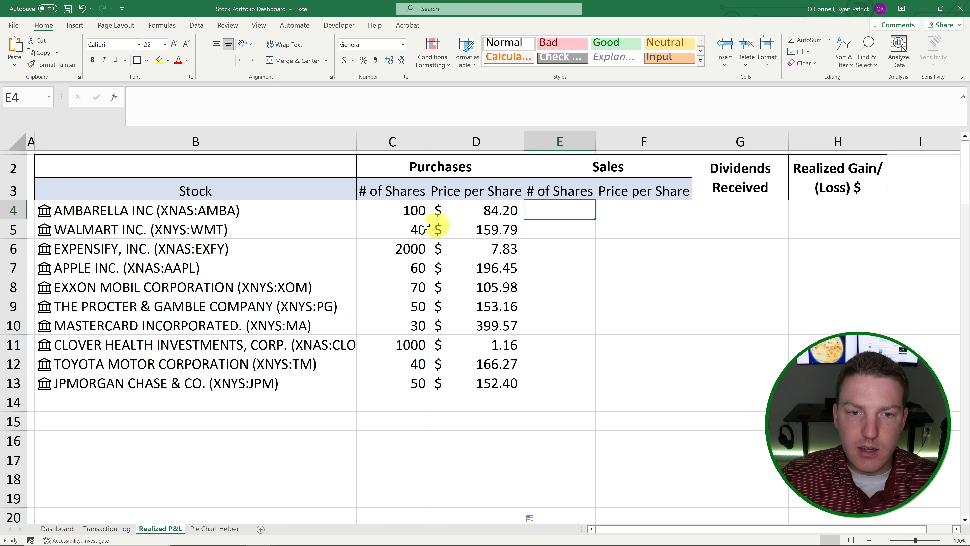
Copy the SUMIFS formula text from C4 into E4, the Sales # of Shares column.
click(414, 208)
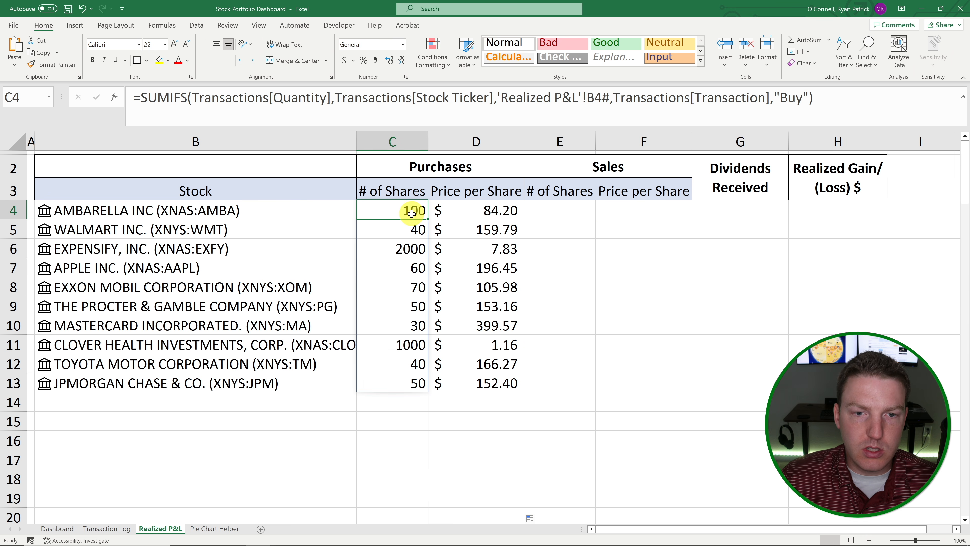
drag(814, 98, 98, 98)
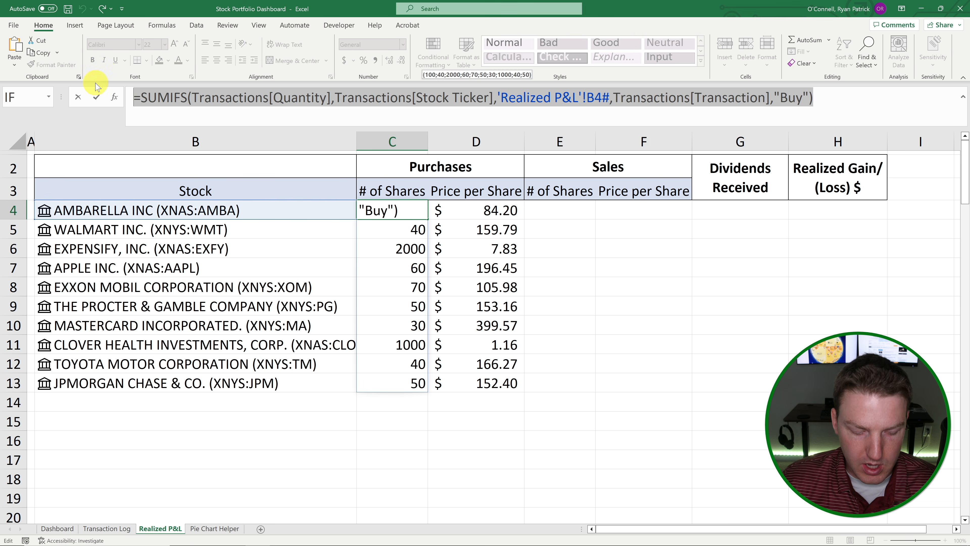
key(ctrl+c)
key(Return)
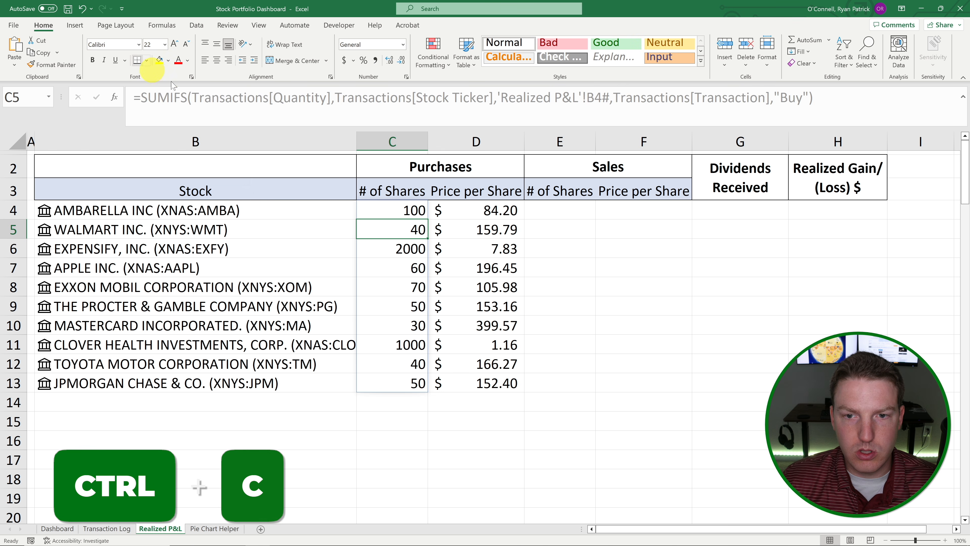
click(563, 207)
click(214, 109)
key(ctrl+v)
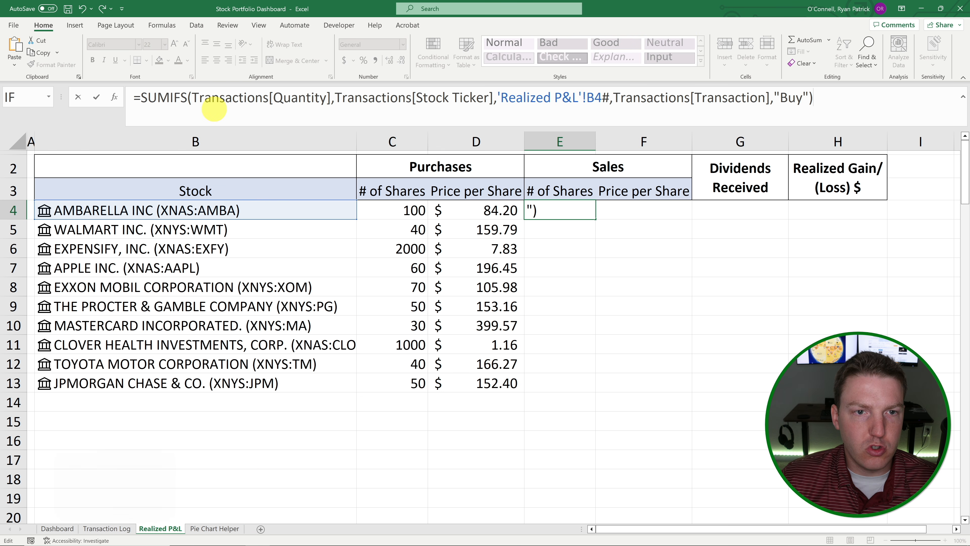
Change the transaction criterion in the E4 SUMIFS formula to "Sell" and enter it.
double_click(786, 99)
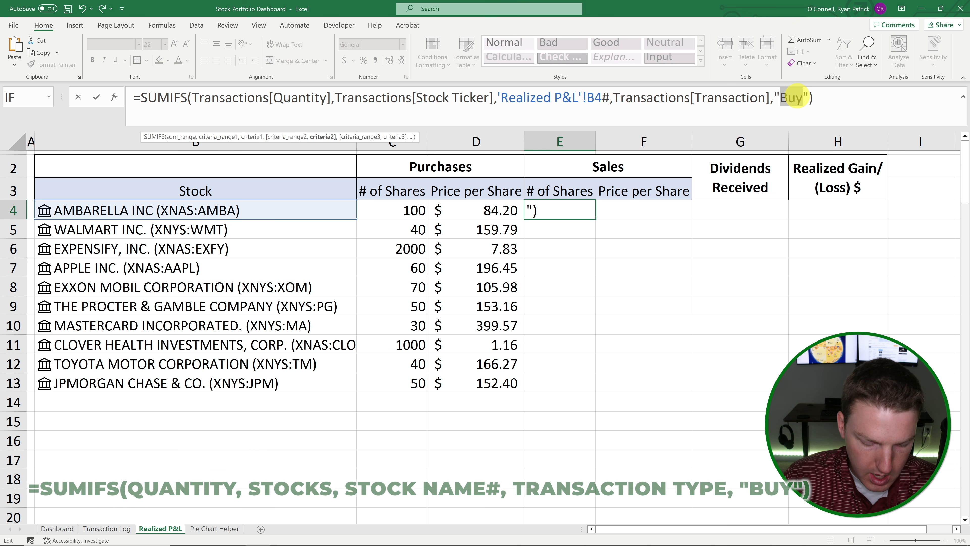
text(Sell)
key(Return)
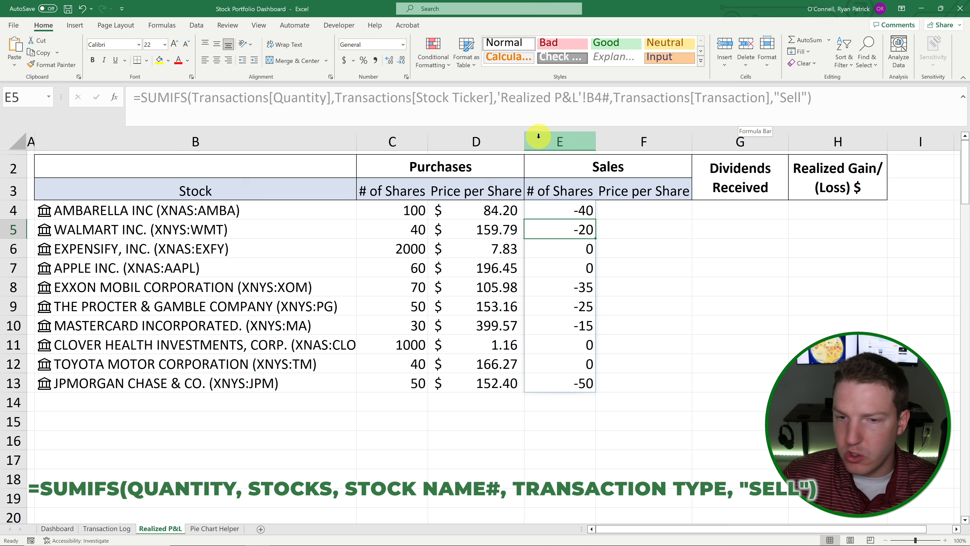
Negate the E4 formula by putting a minus sign before SUMIFS.
click(639, 211)
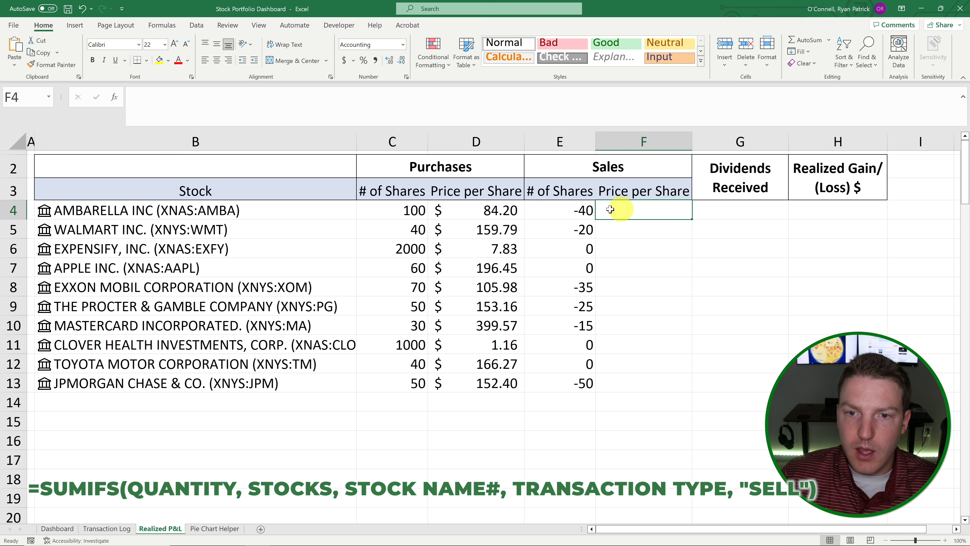
click(584, 210)
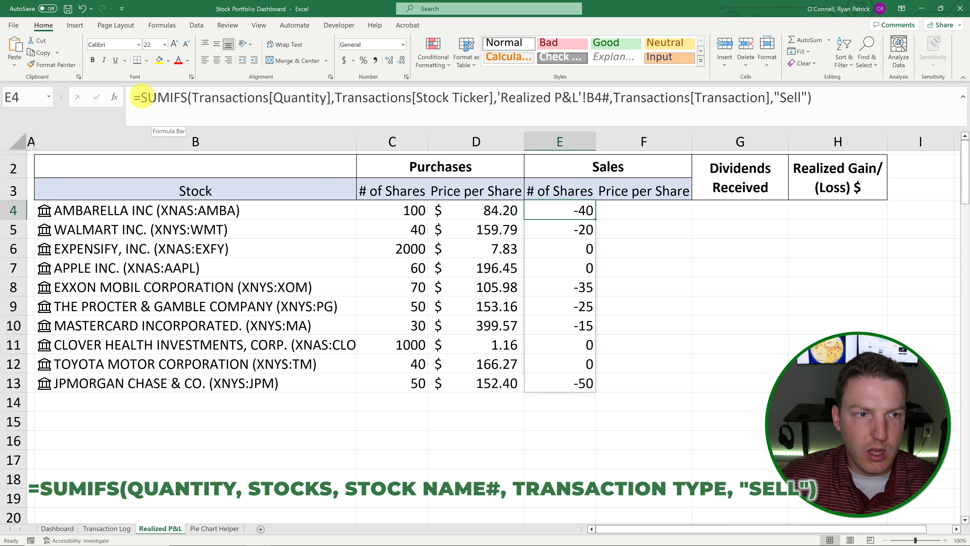
click(141, 97)
text(-)
key(Return)
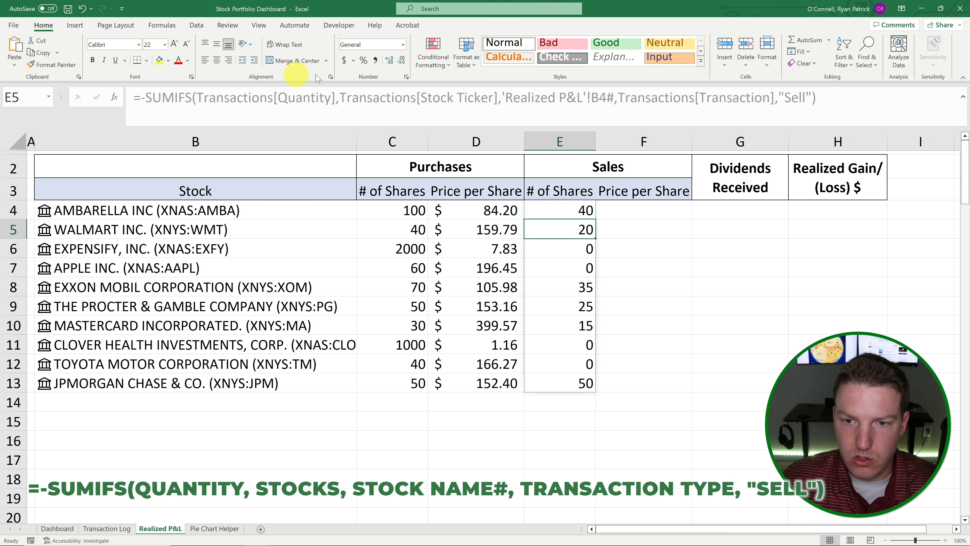
click(624, 208)
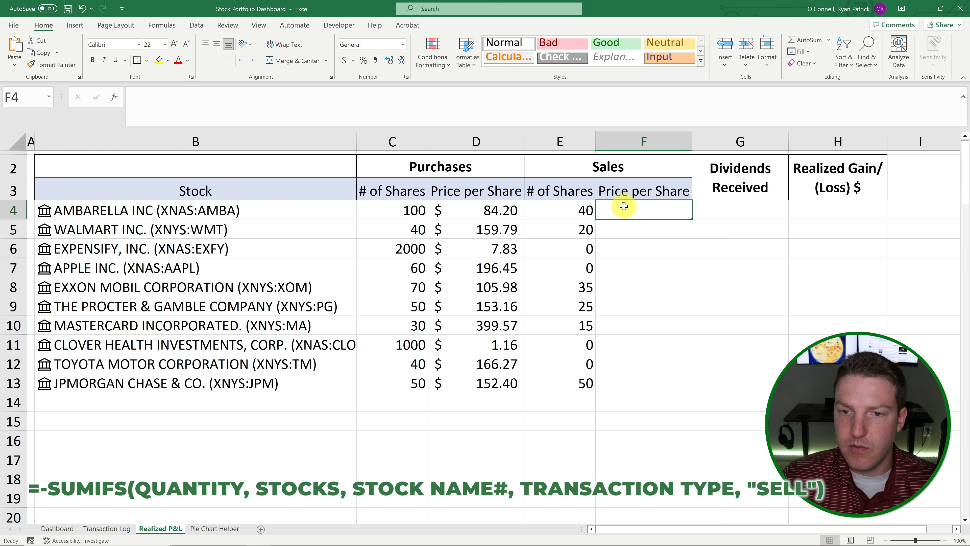
Copy the full text of the Purchases Price per Share formula in D4.
click(628, 192)
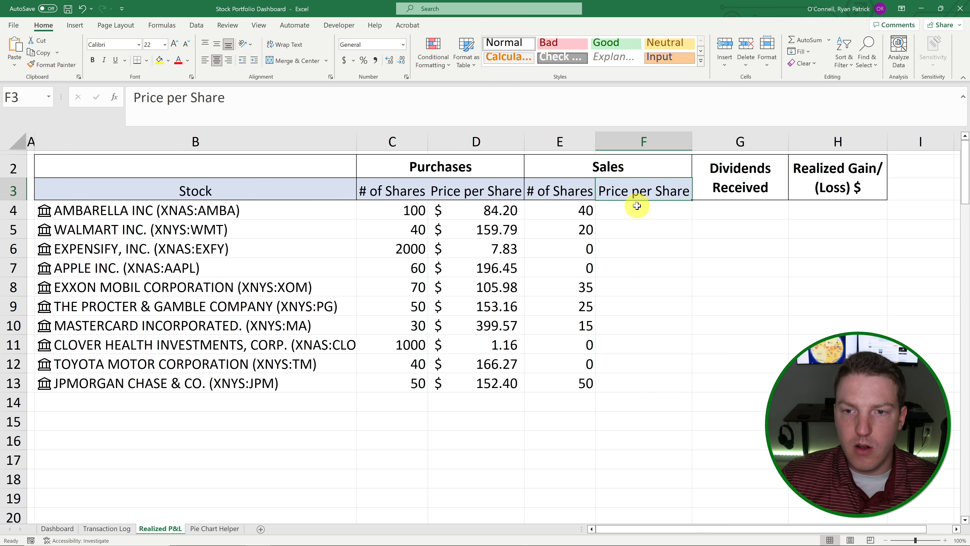
click(492, 214)
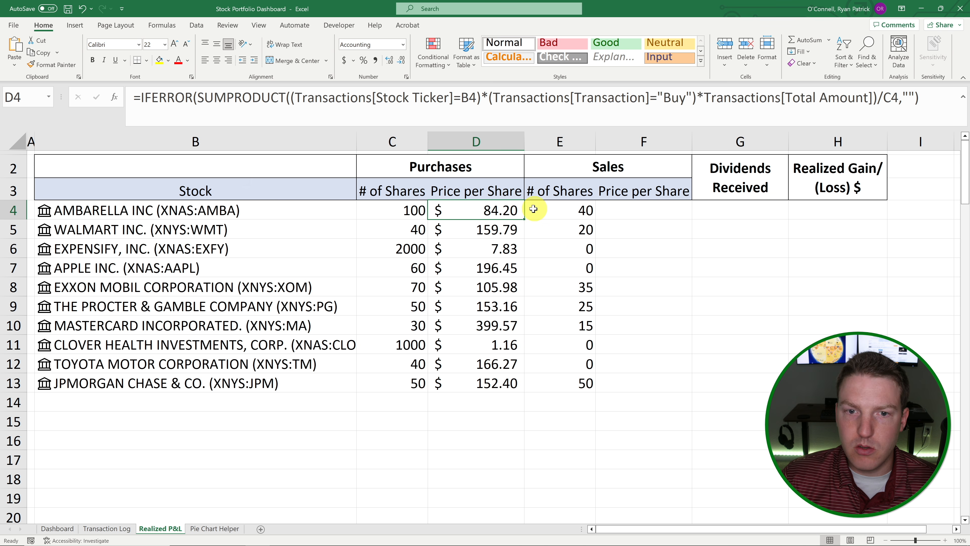
key(ctrl)
drag(933, 105, 7, 94)
key(ctrl+c)
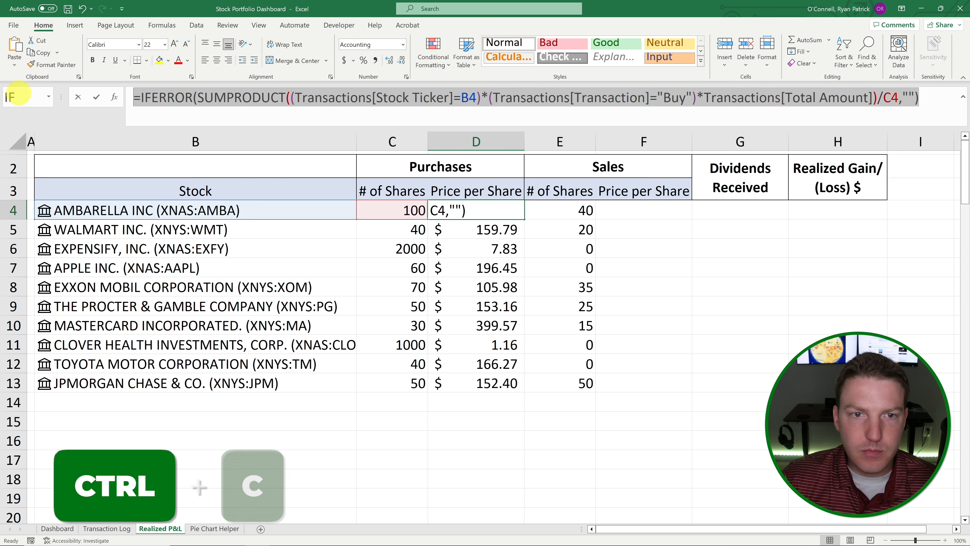
key(Return)
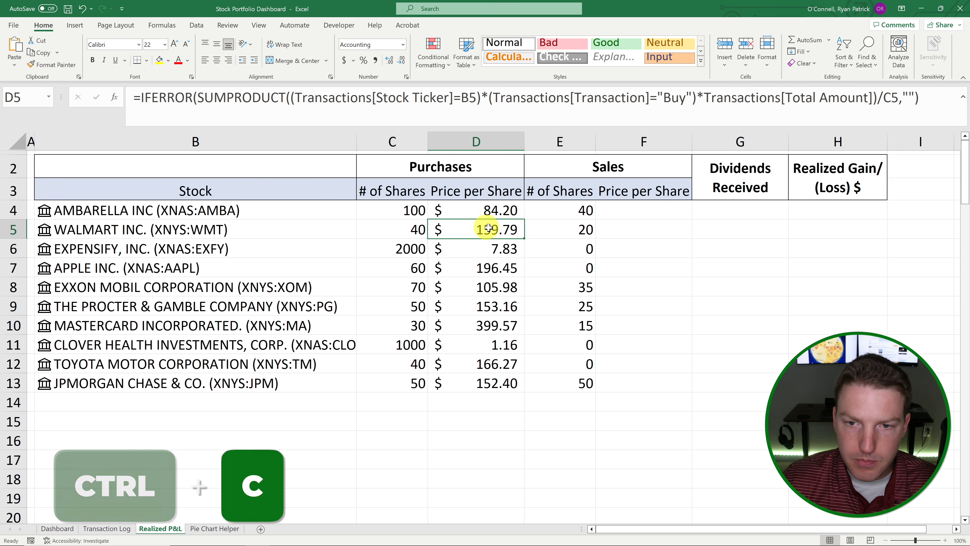
Paste the copied formula into F4 under Sales Price per Share and replace the "Buy" criterion with "Sell".
click(649, 214)
click(167, 107)
key(ctrl+v)
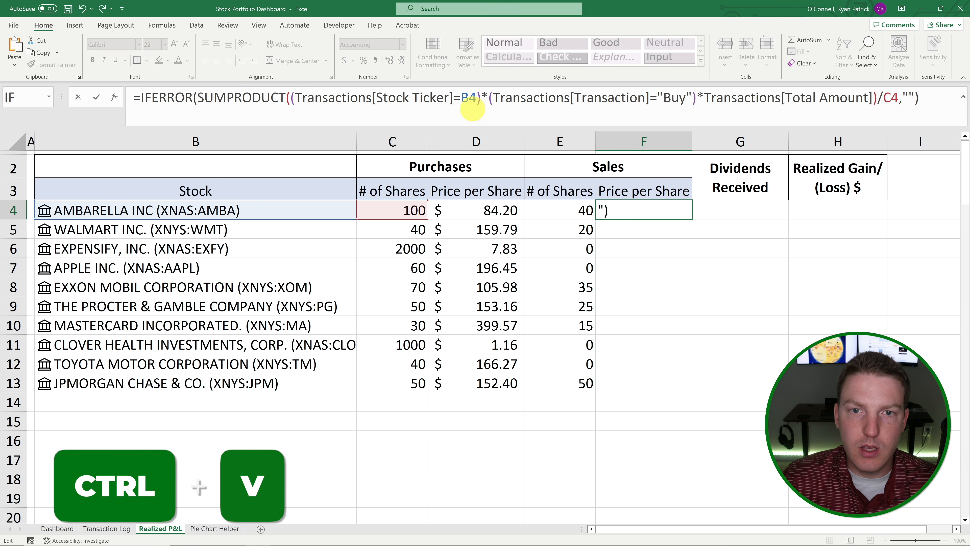
double_click(672, 99)
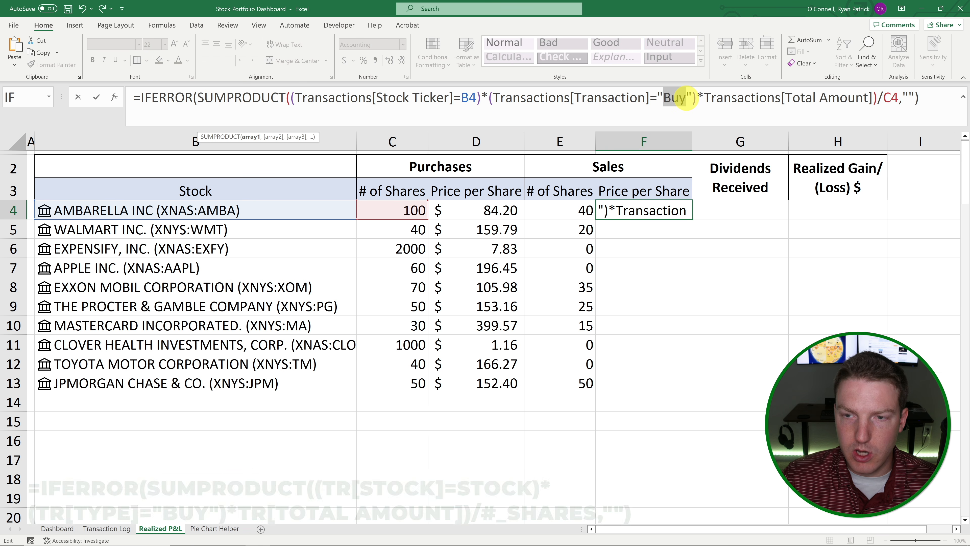
text(Sell)
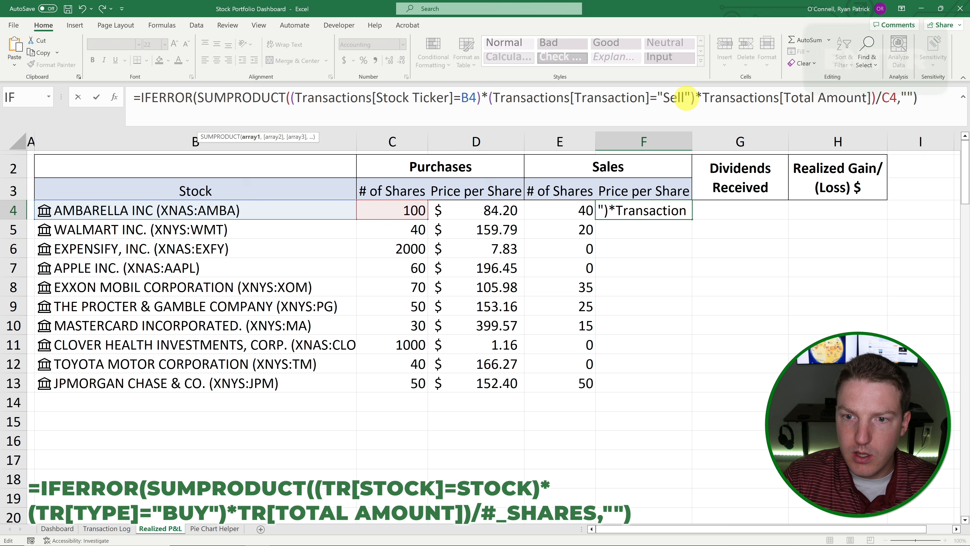
key(Return)
Add a minus sign before SUMPRODUCT in the F4 formula, giving IFERROR(-SUMPRODUCT(...)).
click(636, 208)
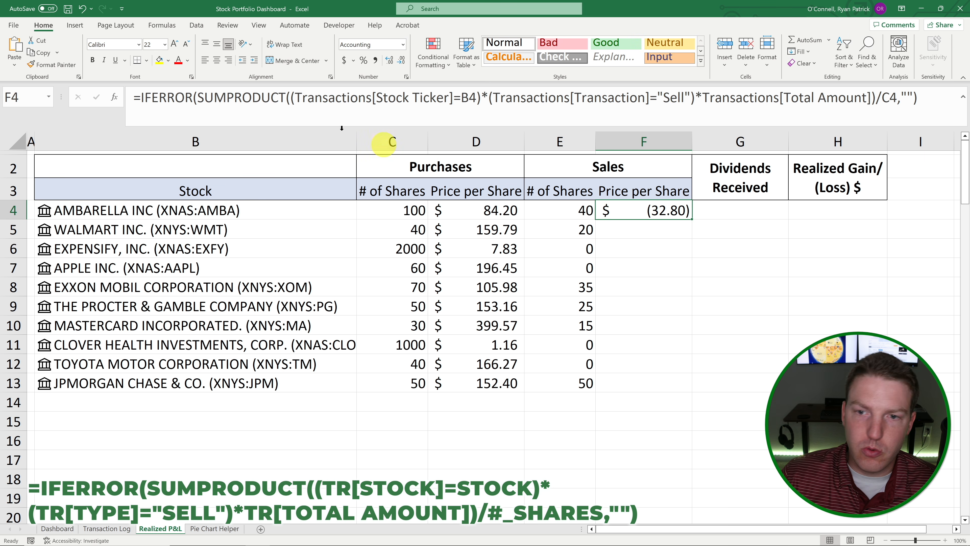
click(198, 98)
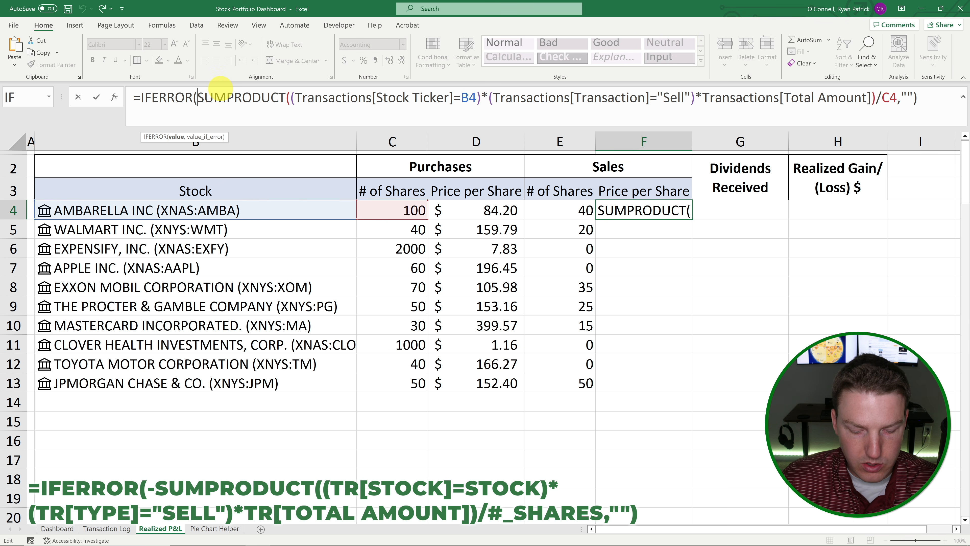
text(-)
key(Return)
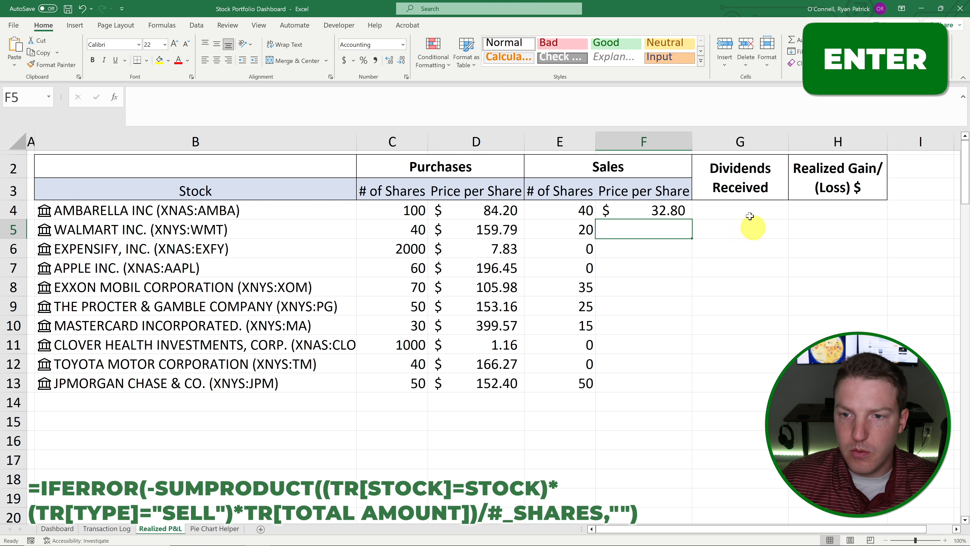
Fill the F4 sales price formula down column F, well past the last stock row, and return to the table's start.
click(650, 204)
drag(691, 221, 728, 540)
scroll(581, 260, up, 6)
click(644, 218)
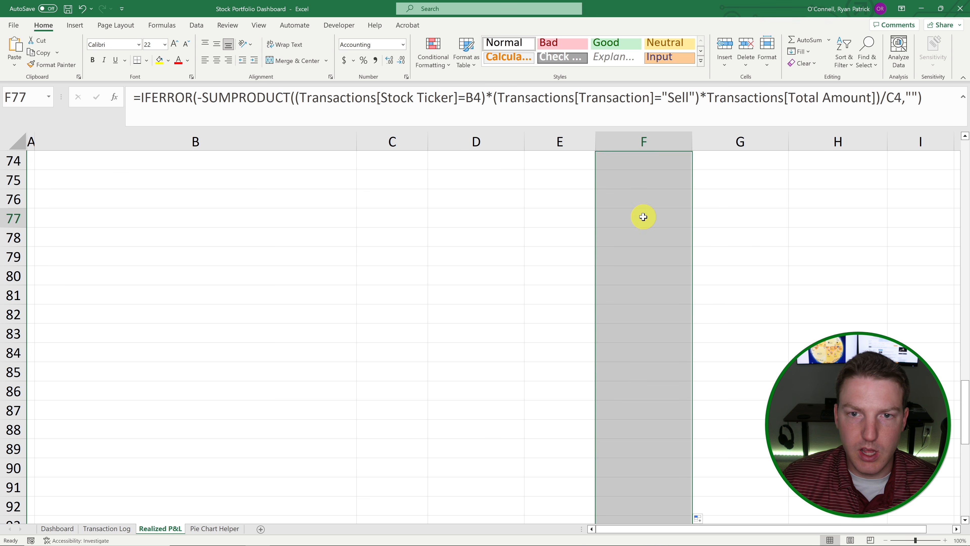
key(ctrl+Up)
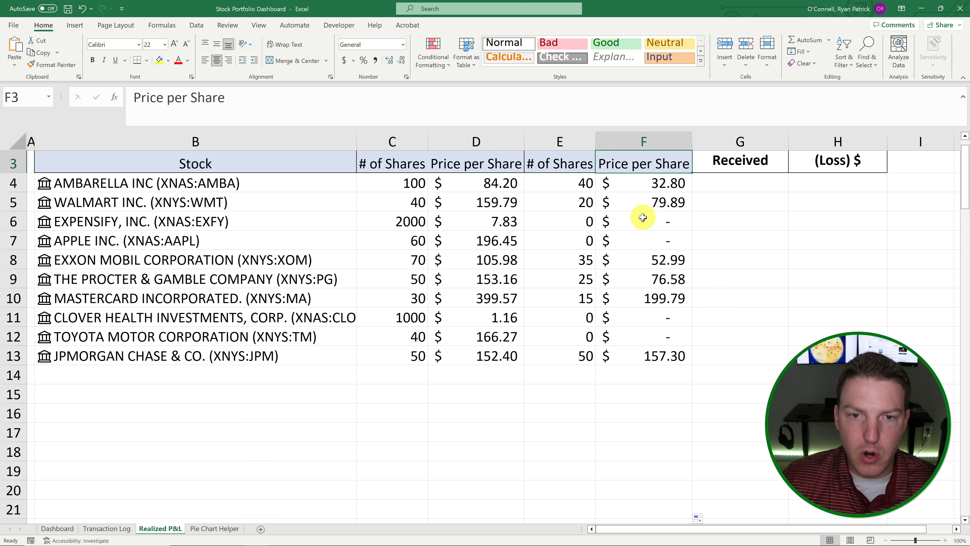
scroll(649, 208, up, 1)
click(682, 226)
Begin a SUMIFS formula in G4 under Dividends Received with Transactions[Dividend] as the sum range.
click(751, 215)
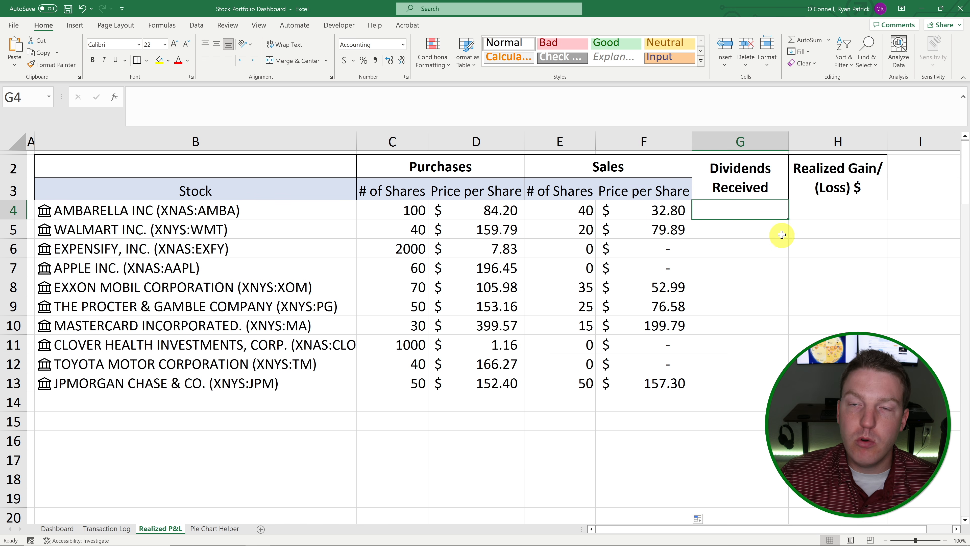
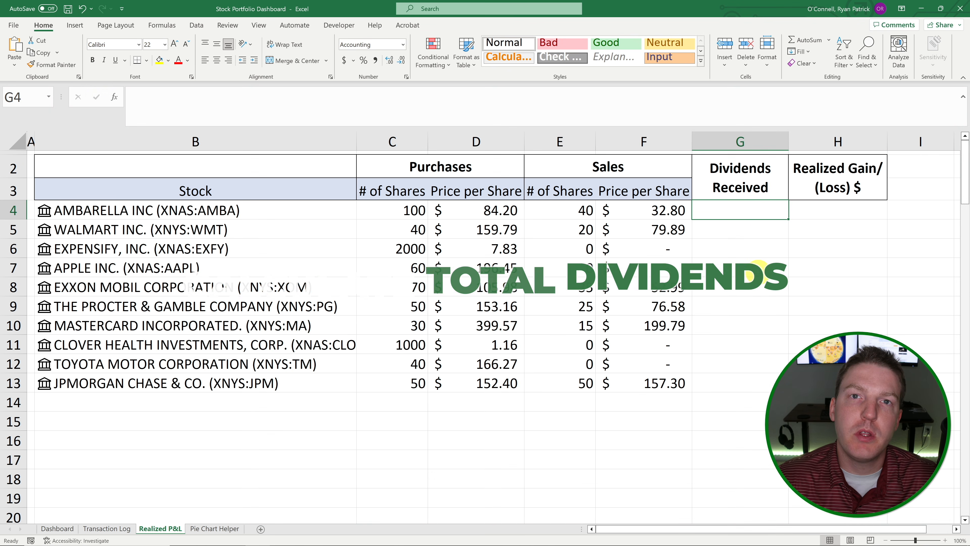
text(=sumifa)
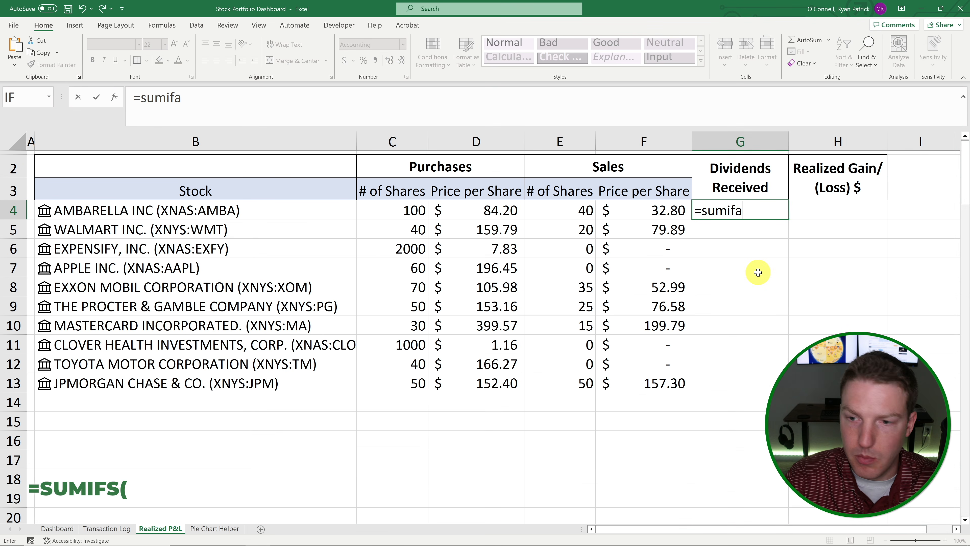
key(BackSpace)
text(s()
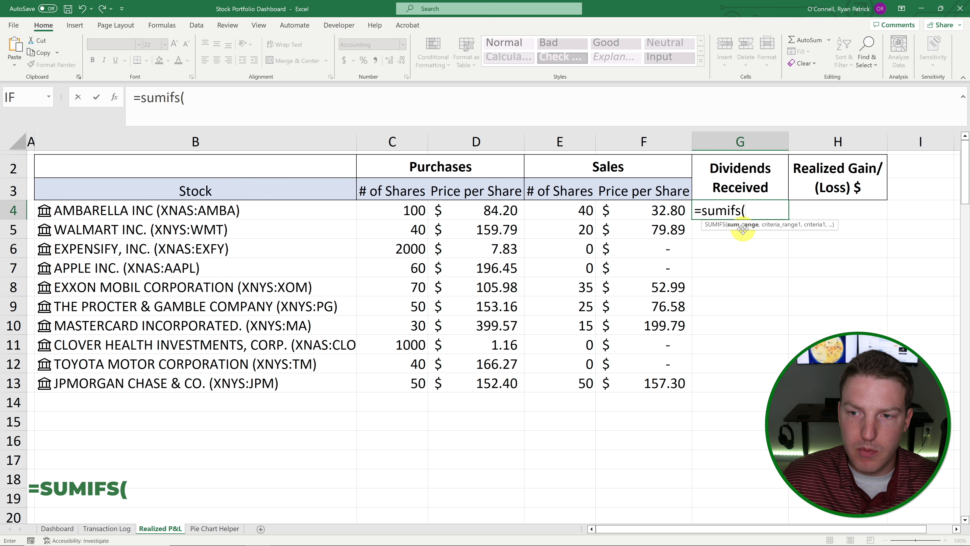
text(trans)
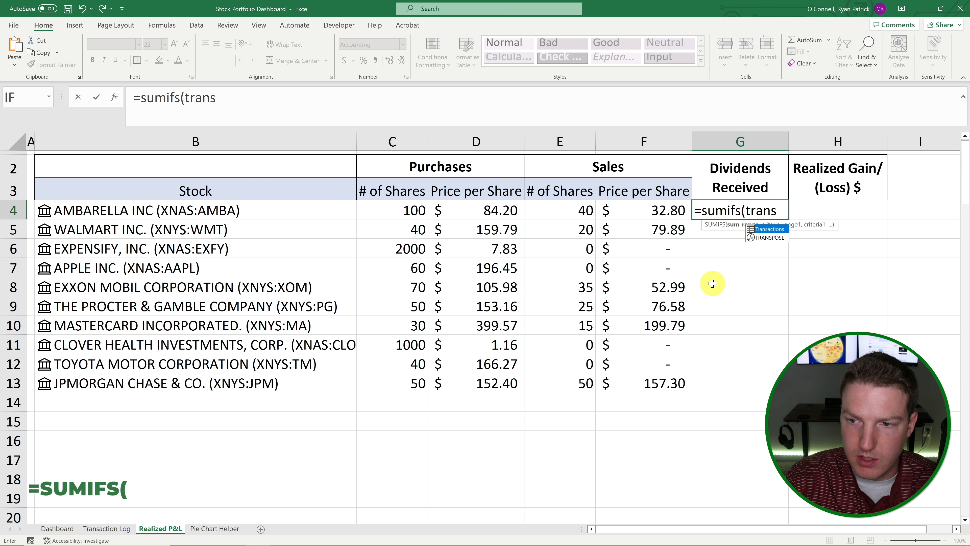
key(Tab)
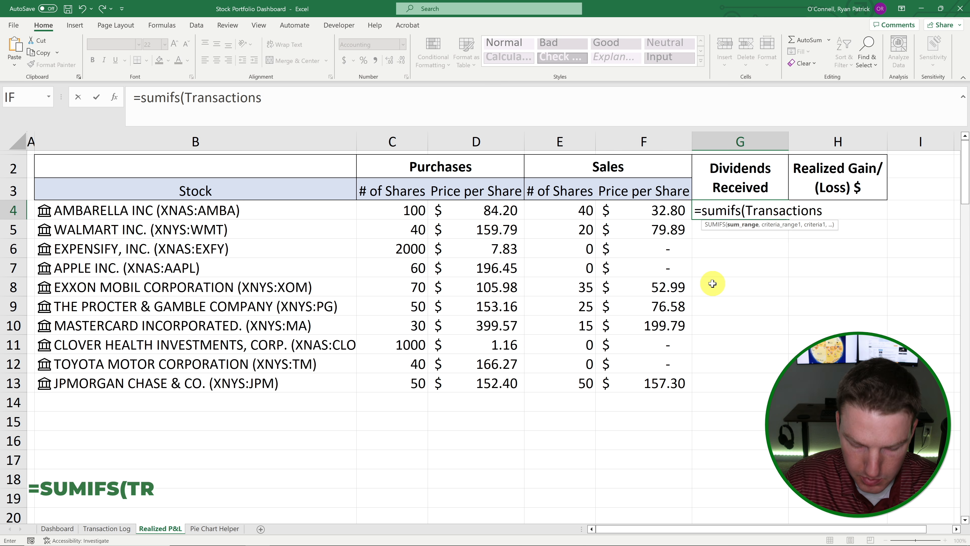
text([di)
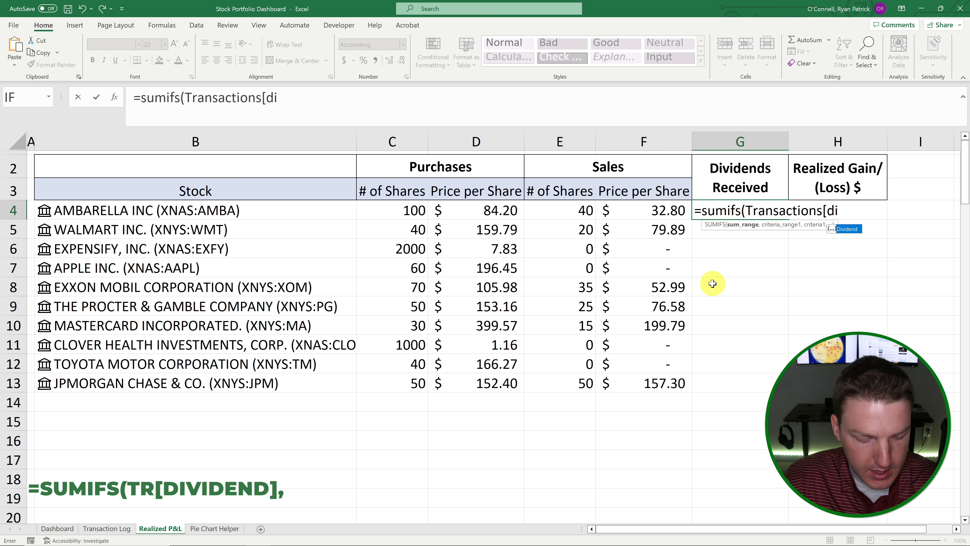
key(Tab)
text(])
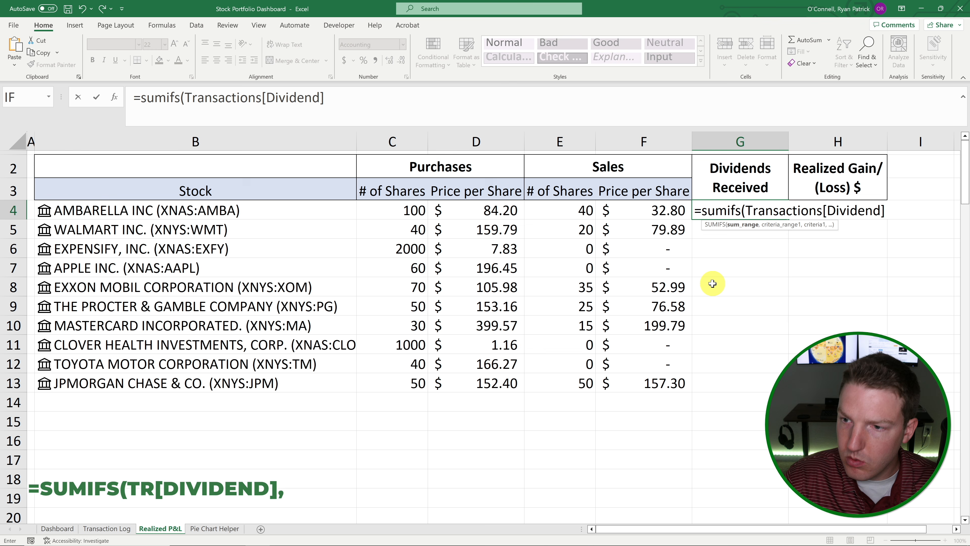
text(,)
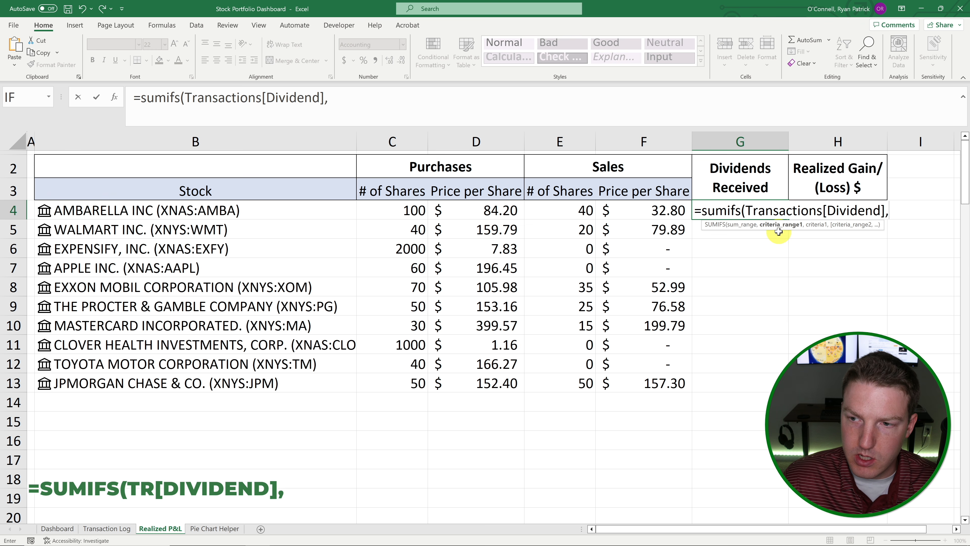
Add Transactions[Stock Ticker] as the first criteria range, matched against the spilled stock list B4#.
text(tran)
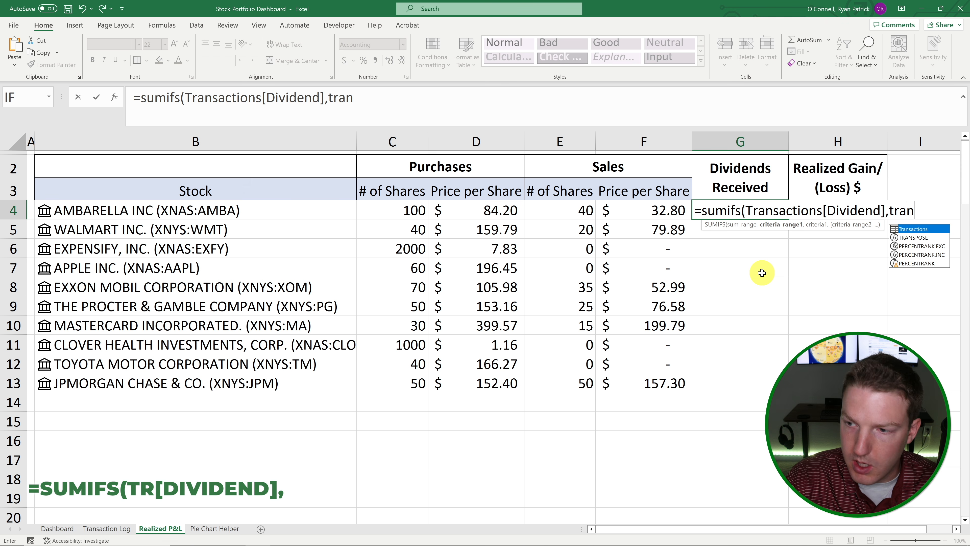
key(Tab)
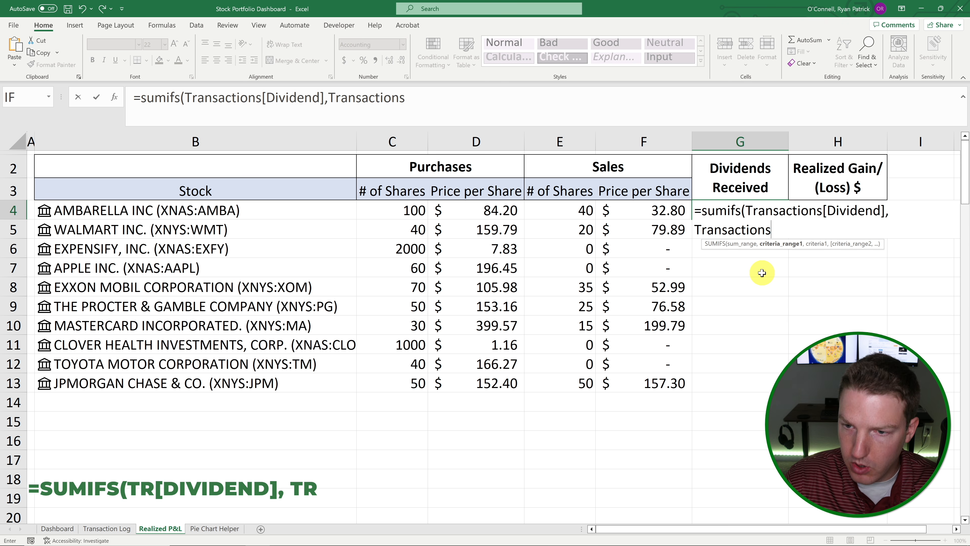
text([ti)
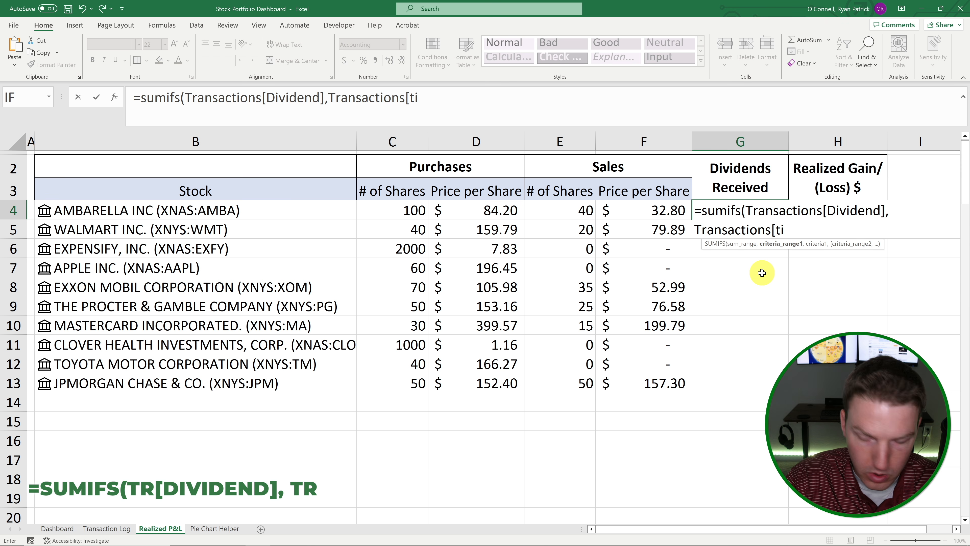
text(c)
key(Tab)
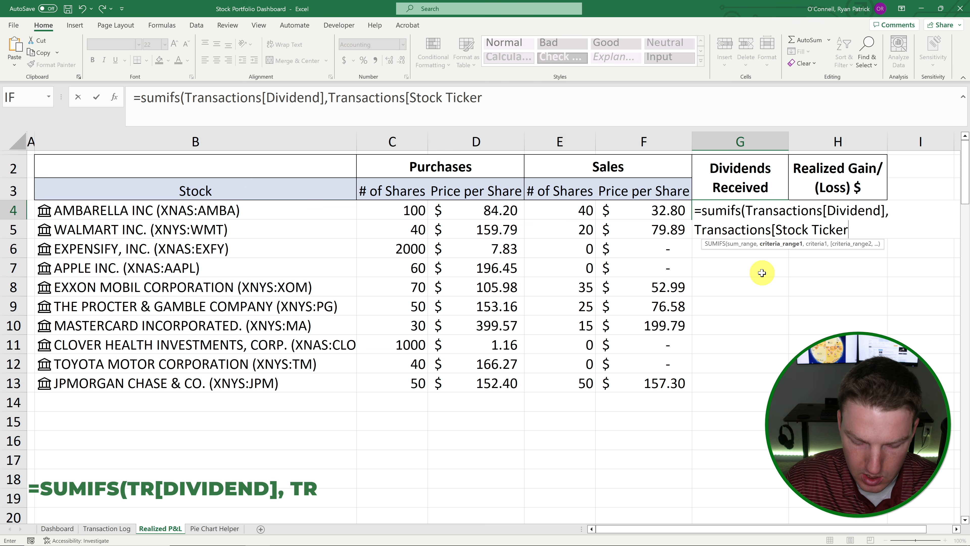
text(],)
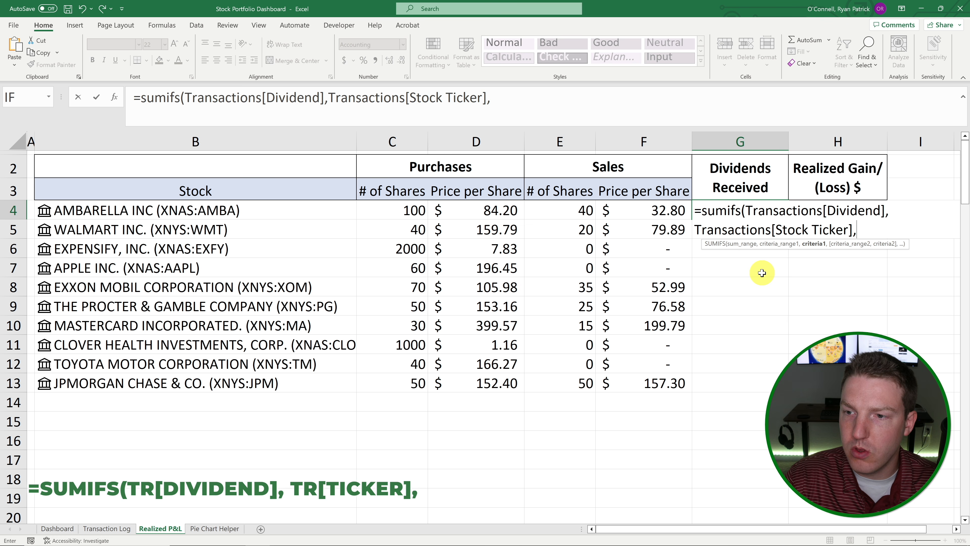
click(104, 214)
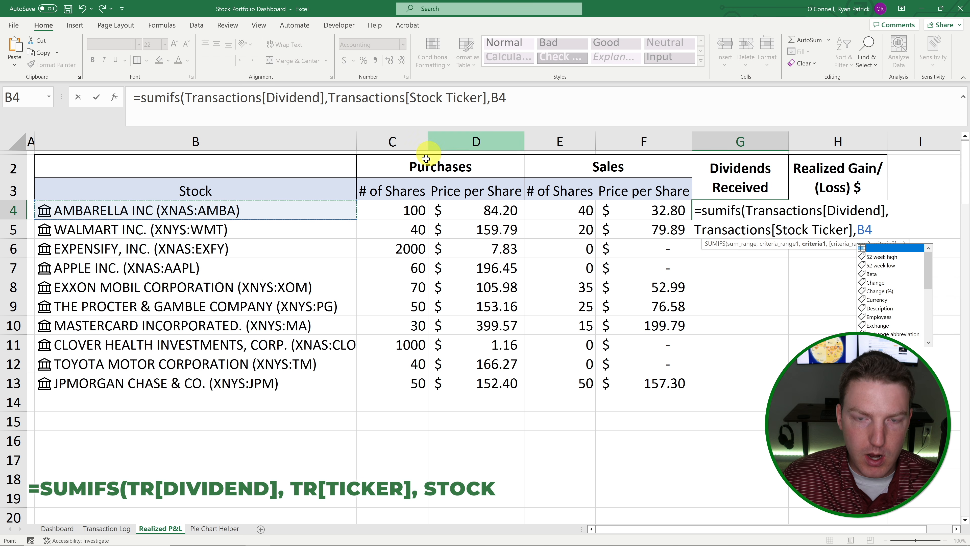
text(#)
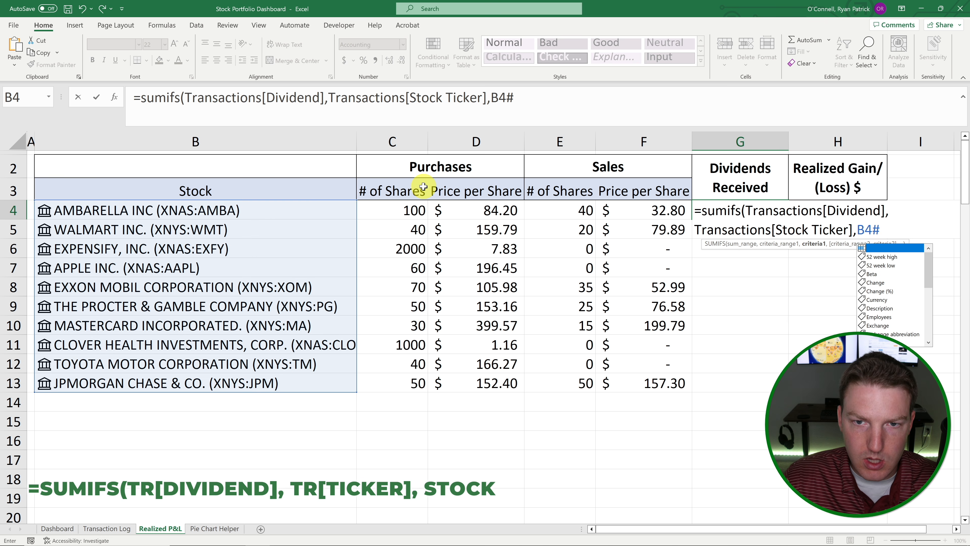
text(,)
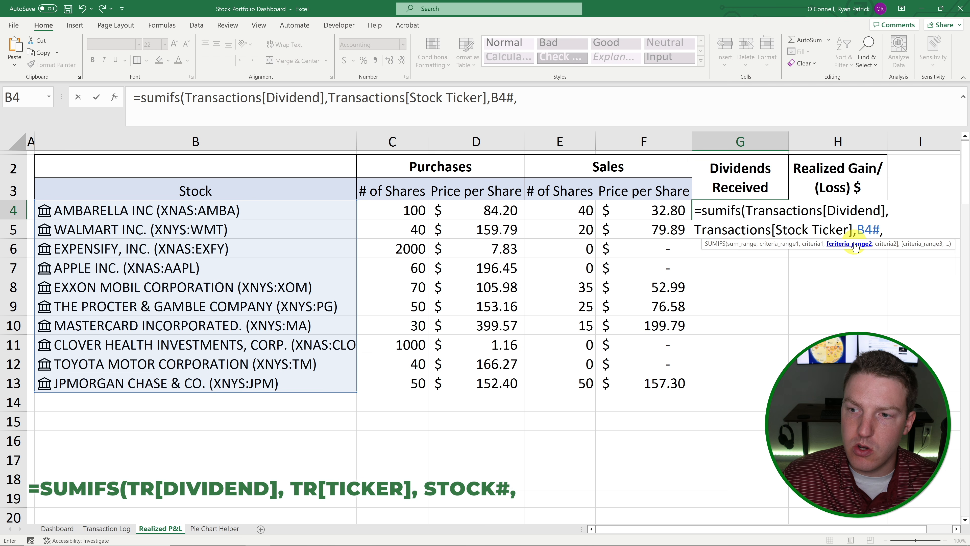
Add Transactions[Transaction] as the second criteria range with the criterion "Dividend", and complete the G4 formula.
text(tran)
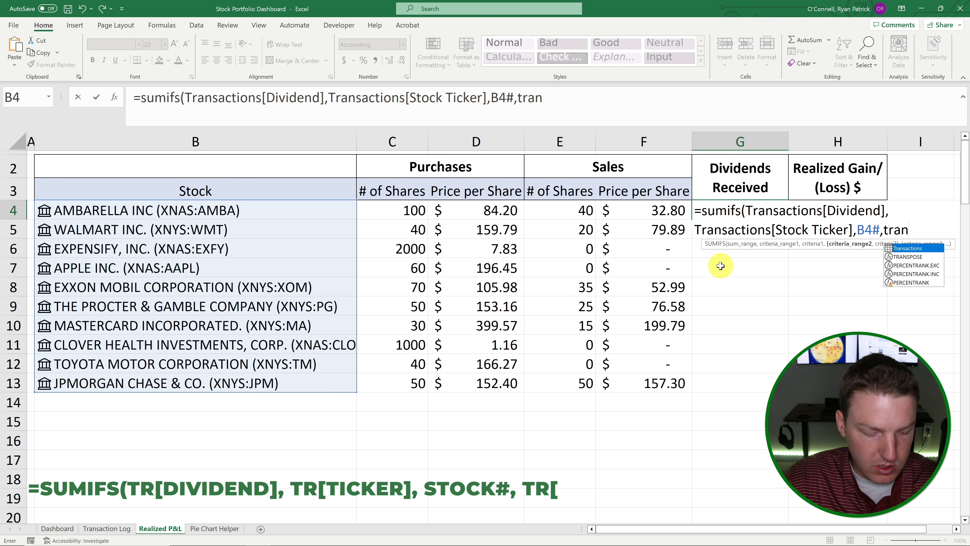
key(Tab)
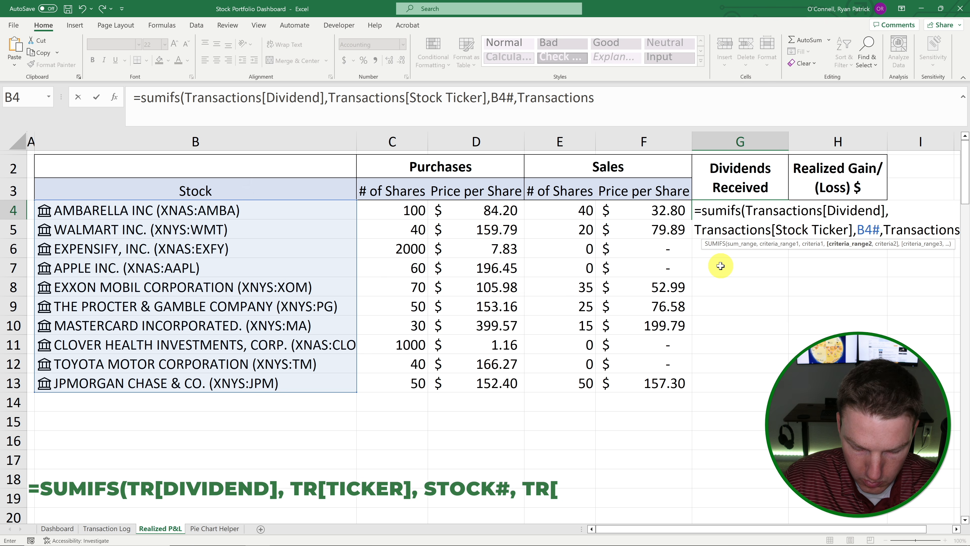
text([)
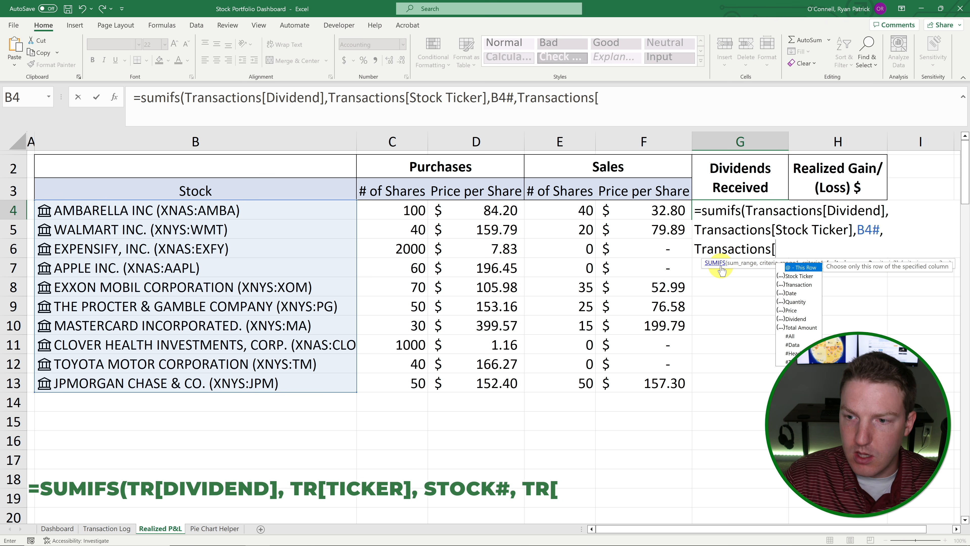
text(tr)
key(Tab)
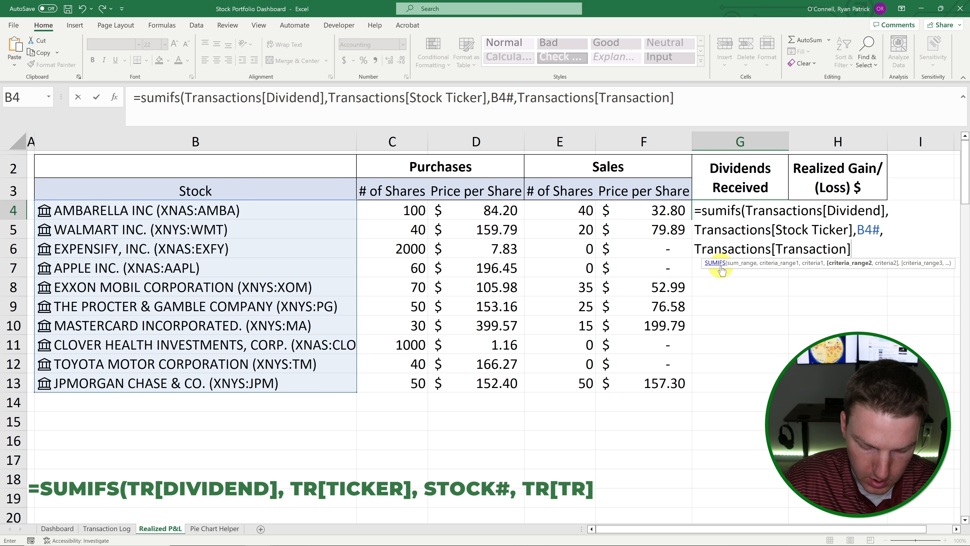
text(,"Dividend)
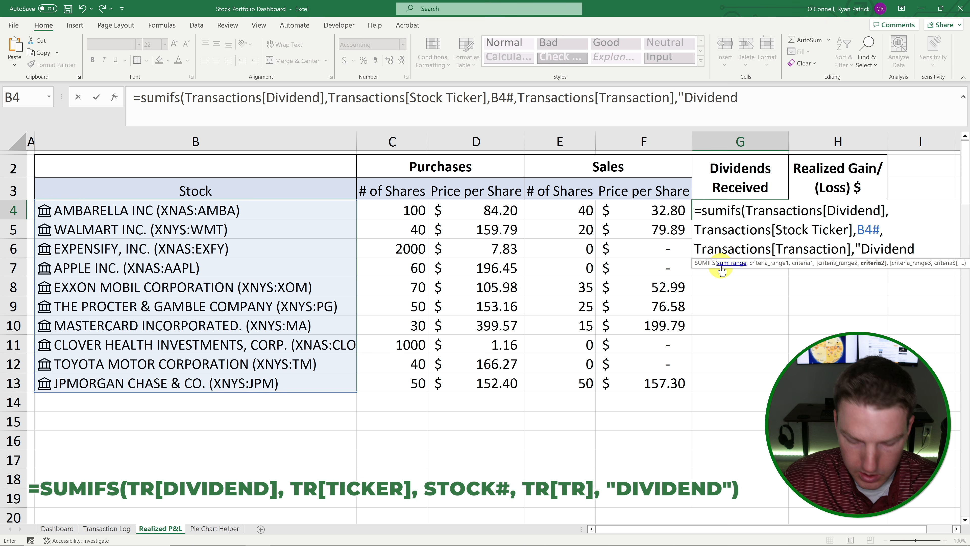
text("))
key(Return)
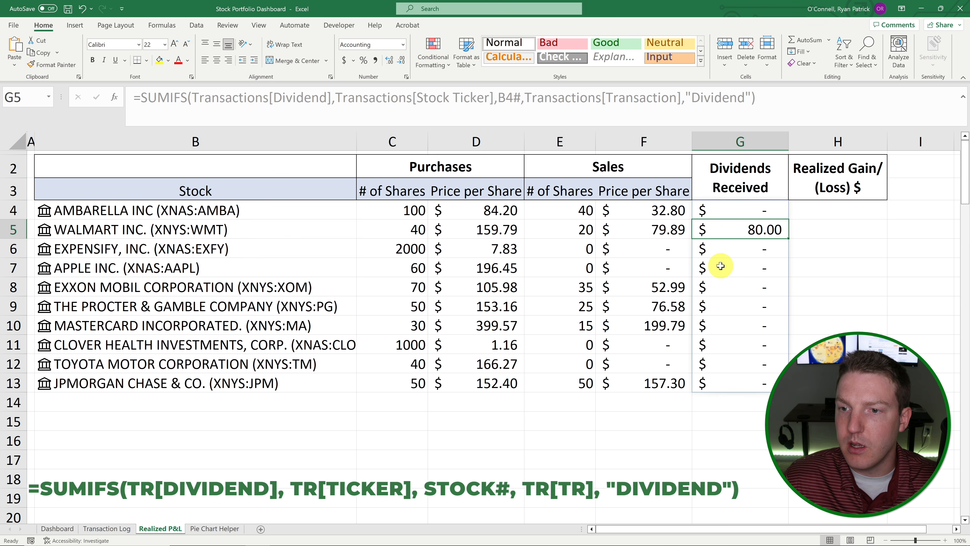
Check the Walmart dividend entry in the Transaction Log's Dividend column, and return to the Realized P&L sheet.
click(814, 236)
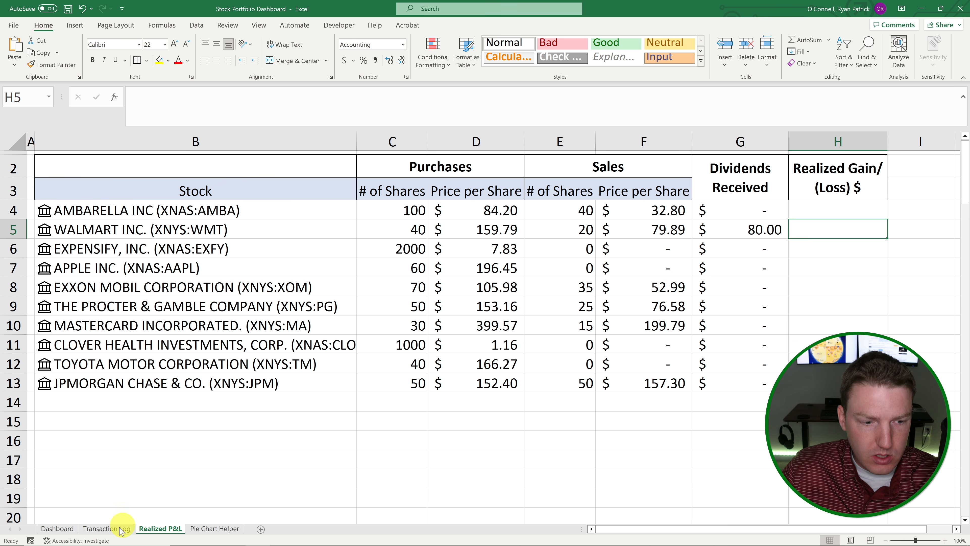
click(106, 528)
click(749, 299)
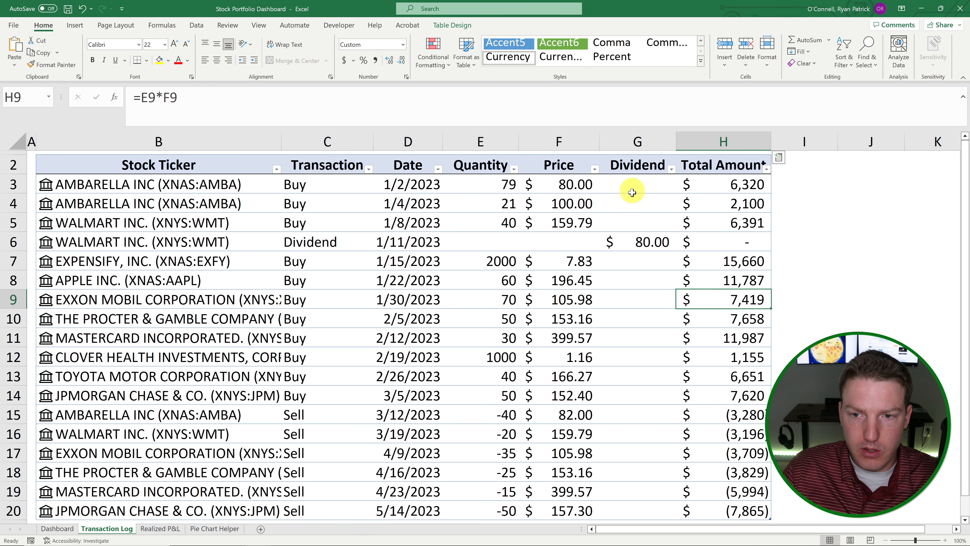
drag(637, 214, 628, 283)
click(641, 240)
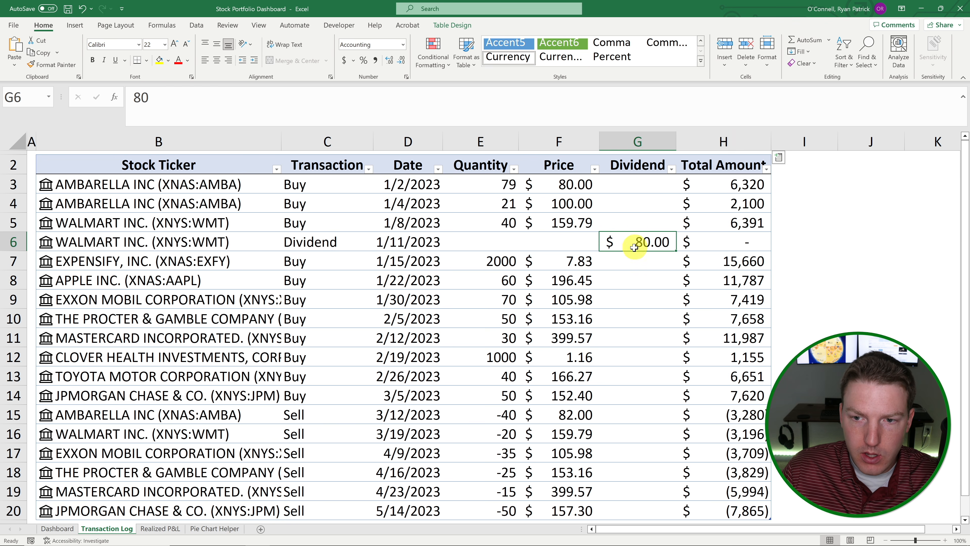
click(162, 529)
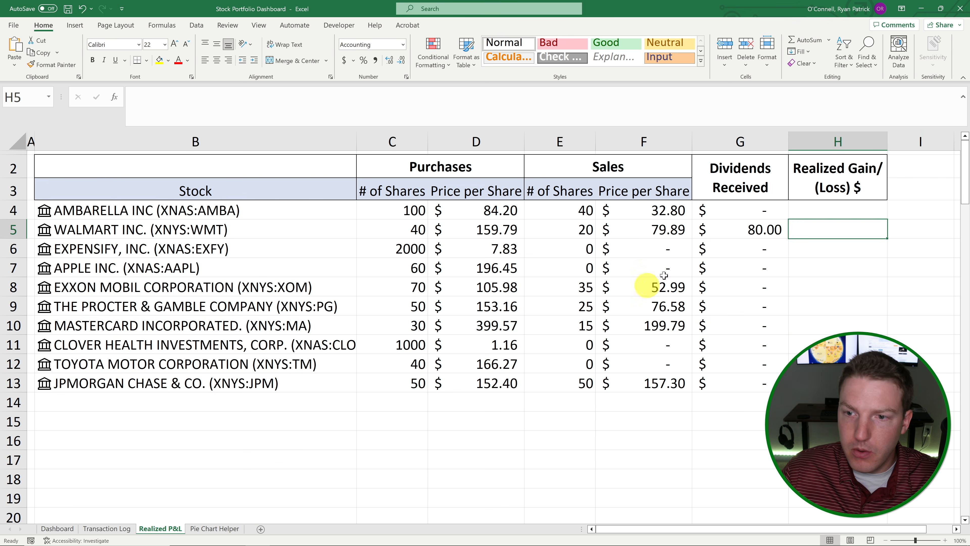
Enter the formula =(E4*(F4-D4))+G4 in H4 under Realized Gain/(Loss) $.
click(851, 338)
click(835, 204)
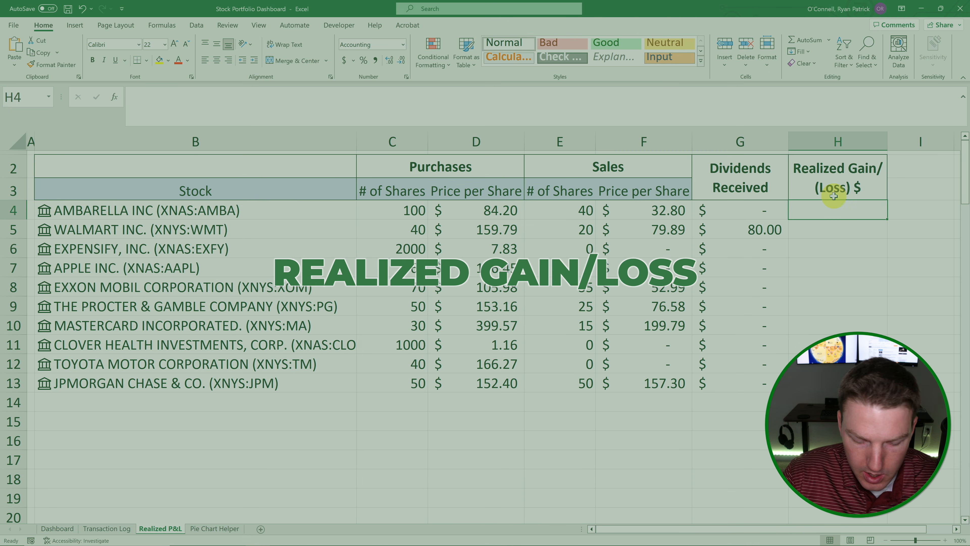
text(=()
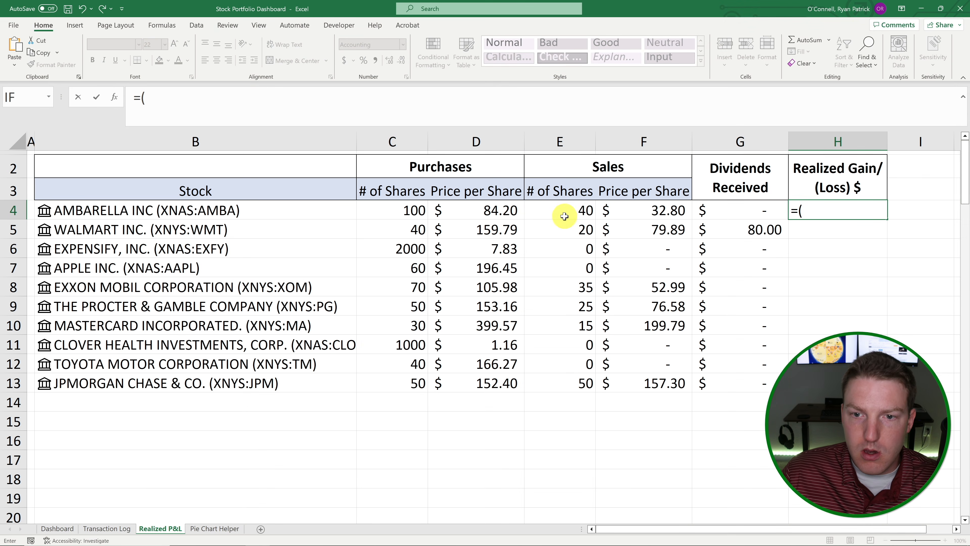
click(565, 216)
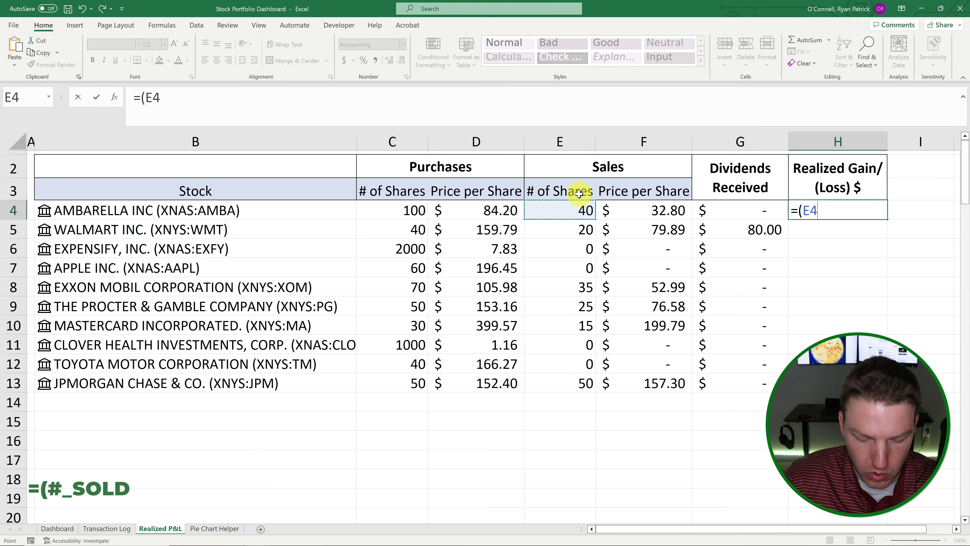
text(*()
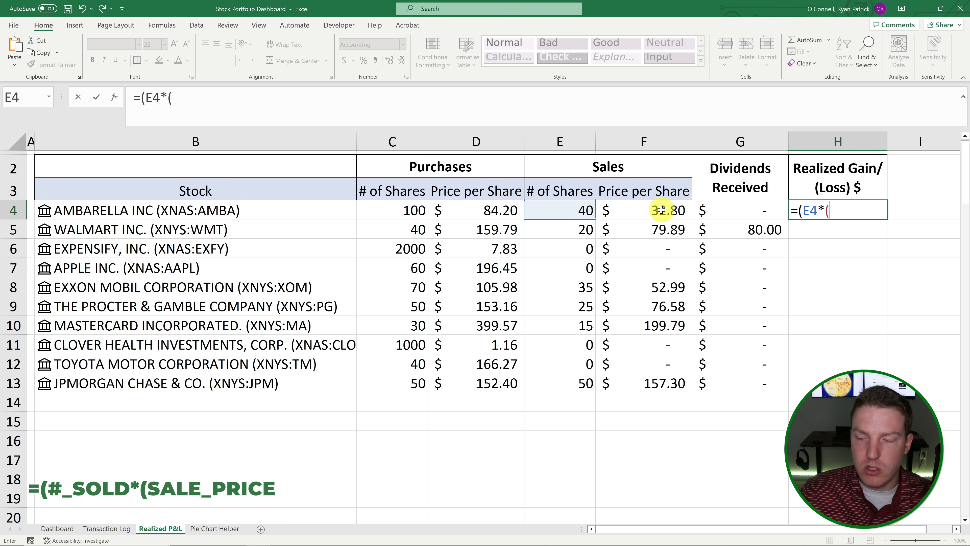
click(674, 212)
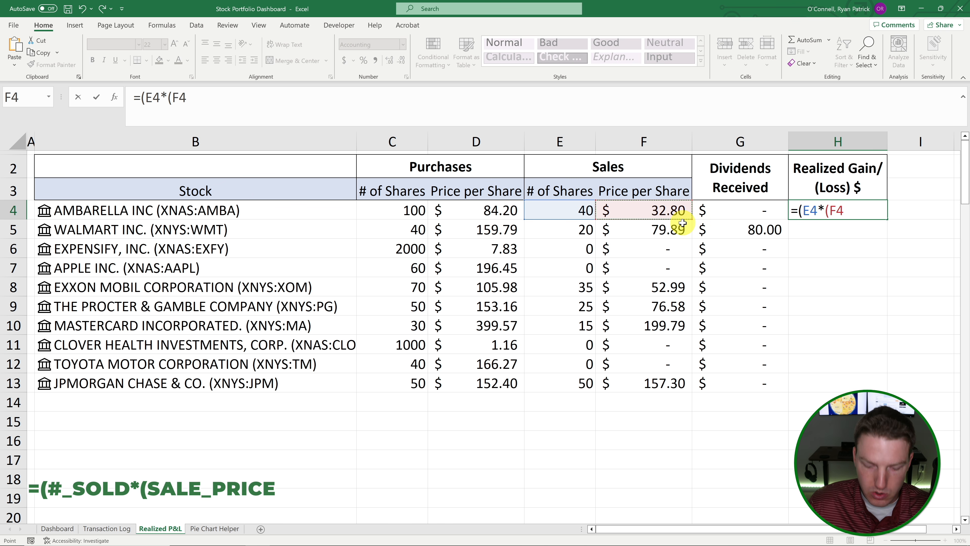
text(-)
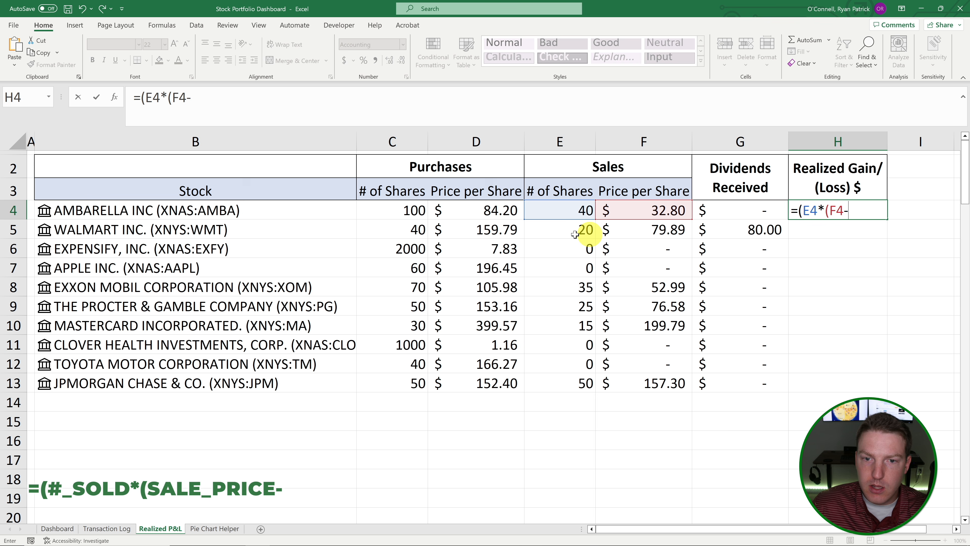
click(488, 210)
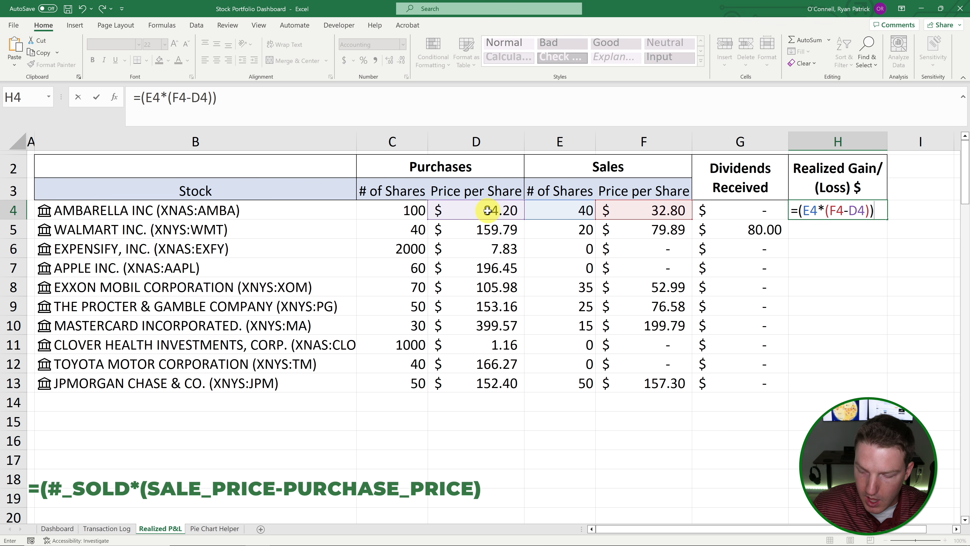
text())+)
click(752, 204)
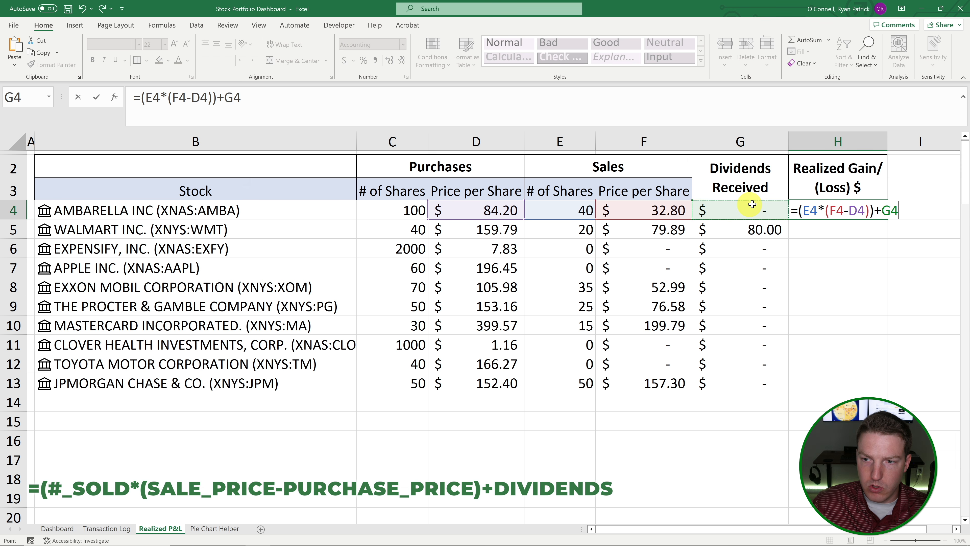
key(Return)
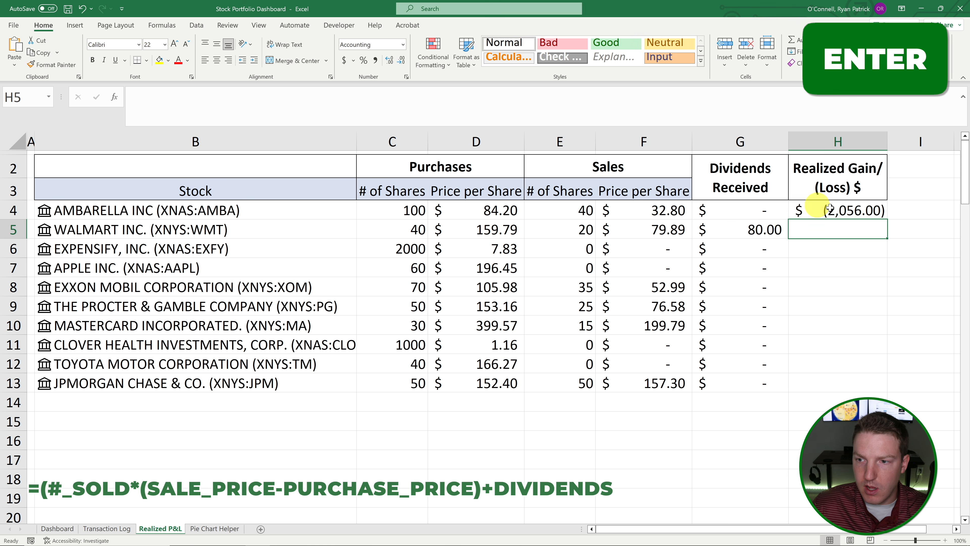
Review the H4 formula against the shares sold and the stock name in row 4.
key(Up)
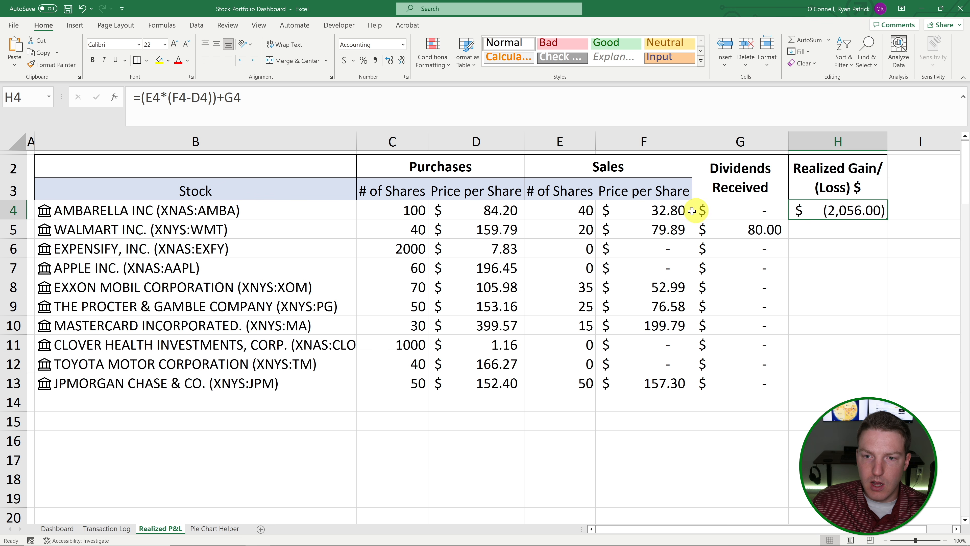
click(578, 210)
click(156, 206)
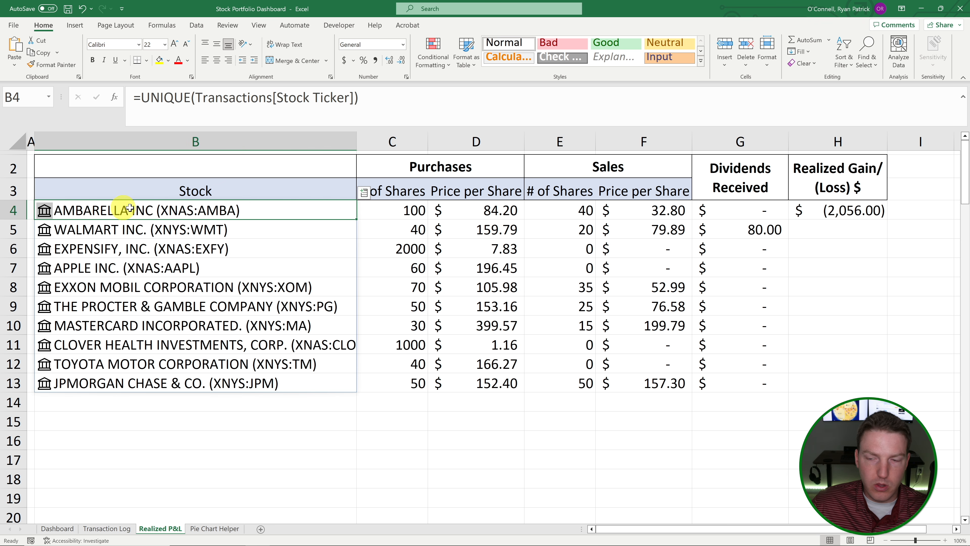
Wrap the H4 formula in IFERROR with an empty-text fallback, as =IFERROR((E4*(F4-D4))+G4,"").
click(831, 212)
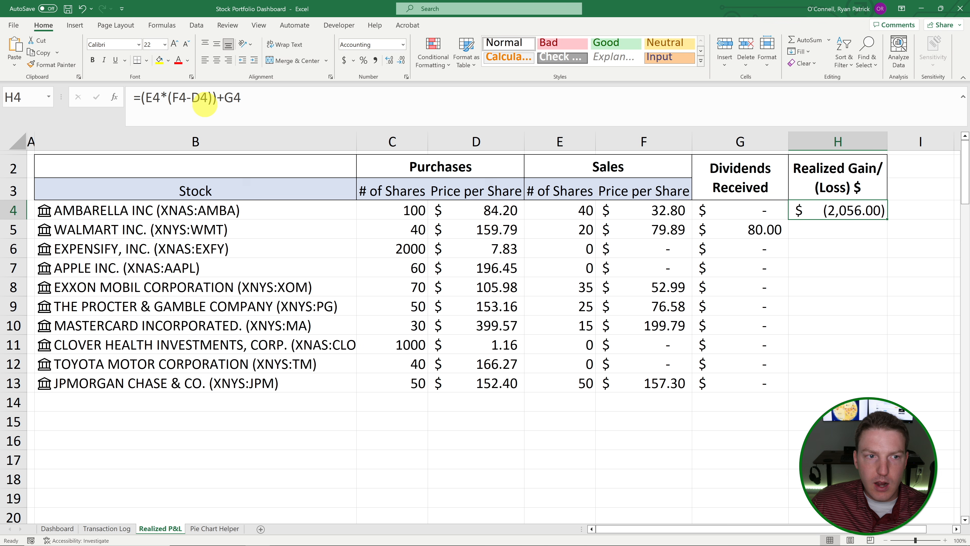
click(144, 97)
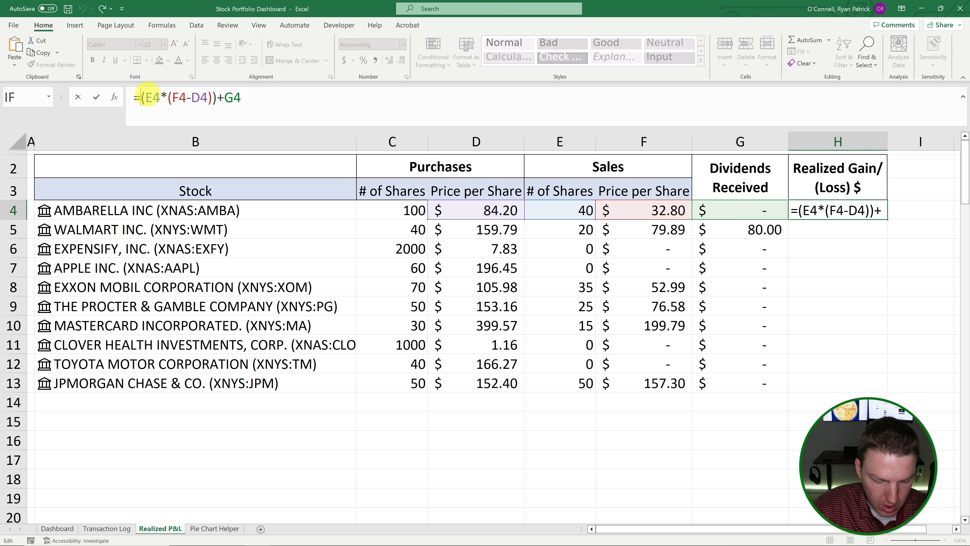
text(iferror)
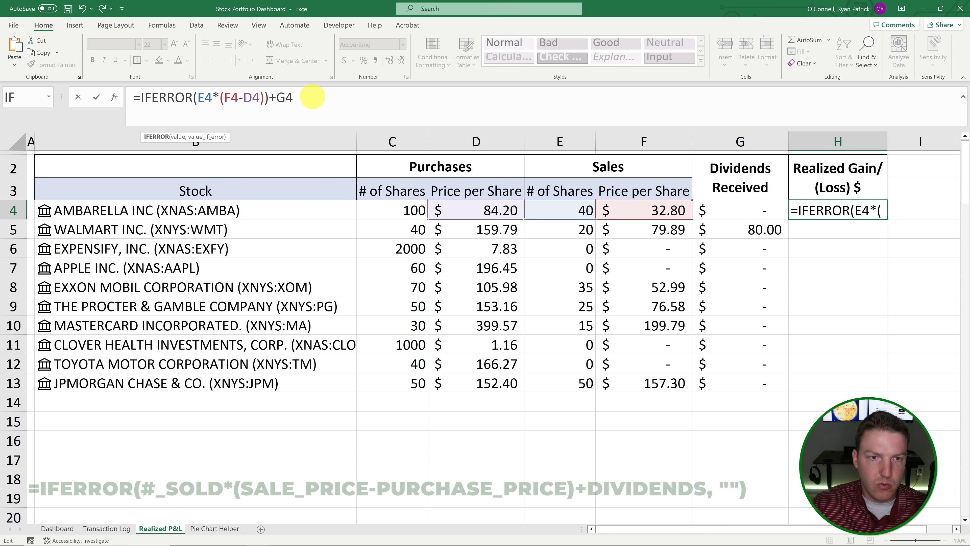
click(314, 97)
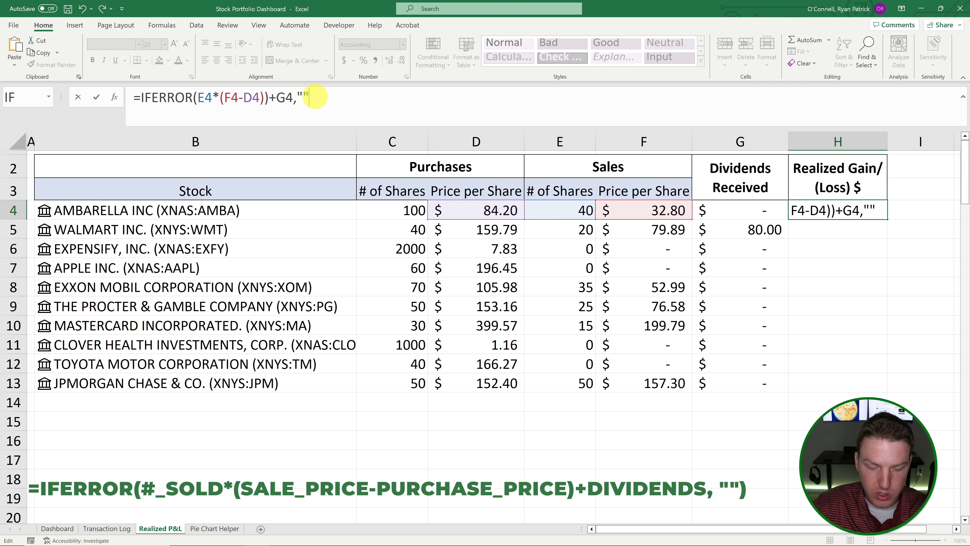
text(,""))
key(Return)
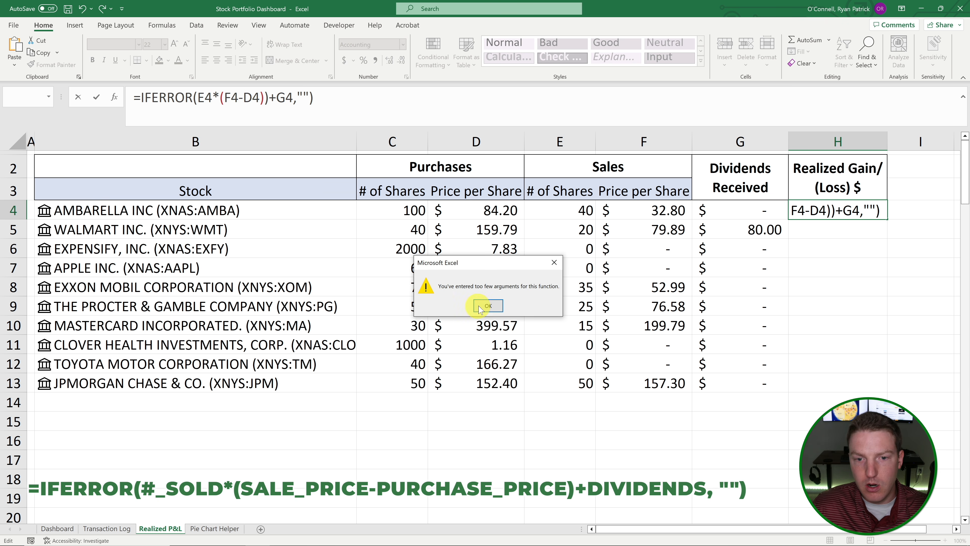
click(480, 308)
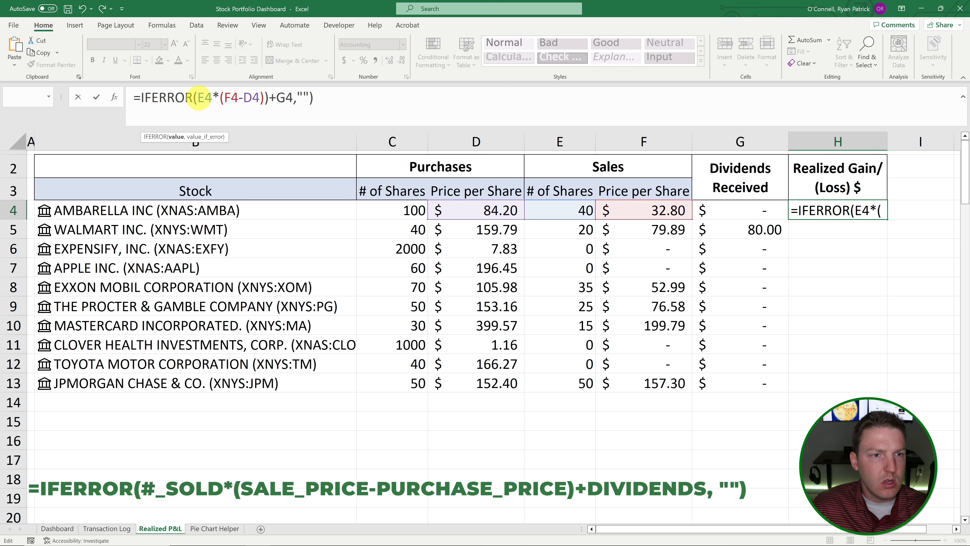
text(()
key(Return)
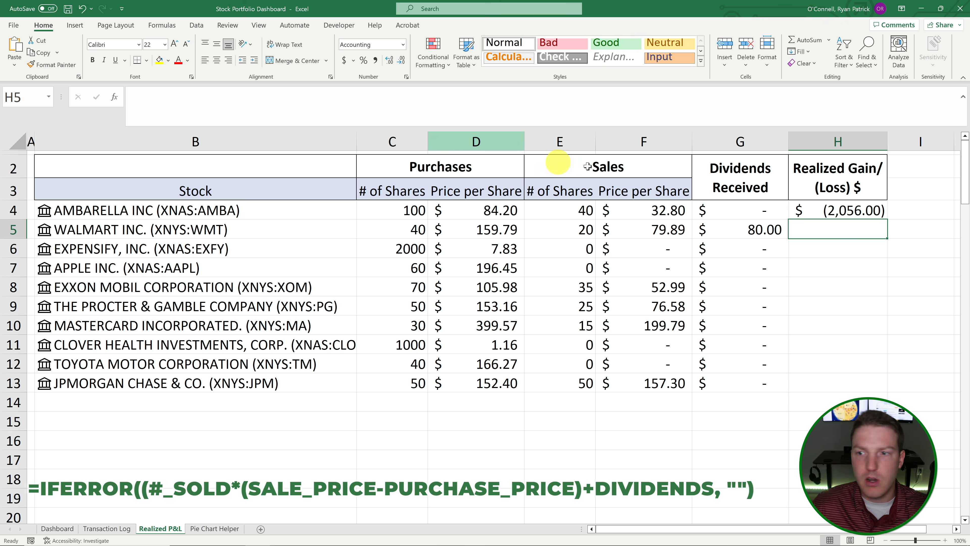
Fill the H4 realized gain/loss formula down column H, well past the last stock row, and return to the table's start.
click(855, 207)
drag(887, 220, 896, 531)
scroll(870, 244, up, 4)
click(870, 245)
key(ctrl+Up)
key(ctrl+Up)
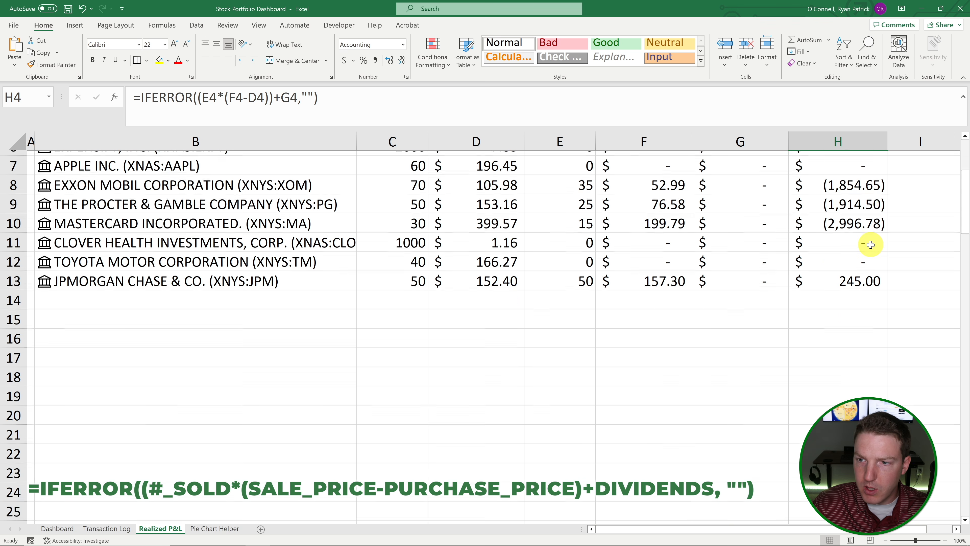
key(ctrl+Up)
key(Left)
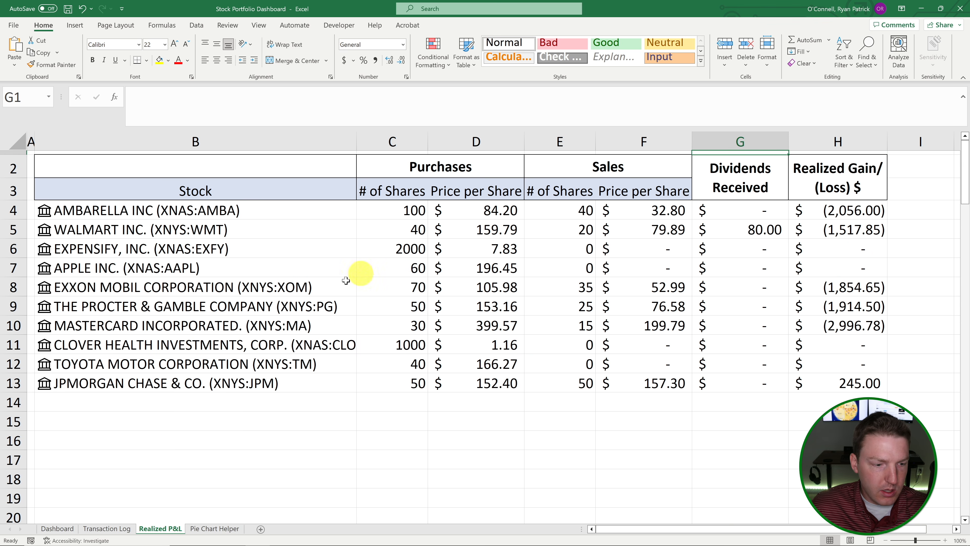
Begin a VLOOKUP formula in M7 under Total Gain / Loss on the Dashboard sheet, with B7# as the lookup value.
click(51, 529)
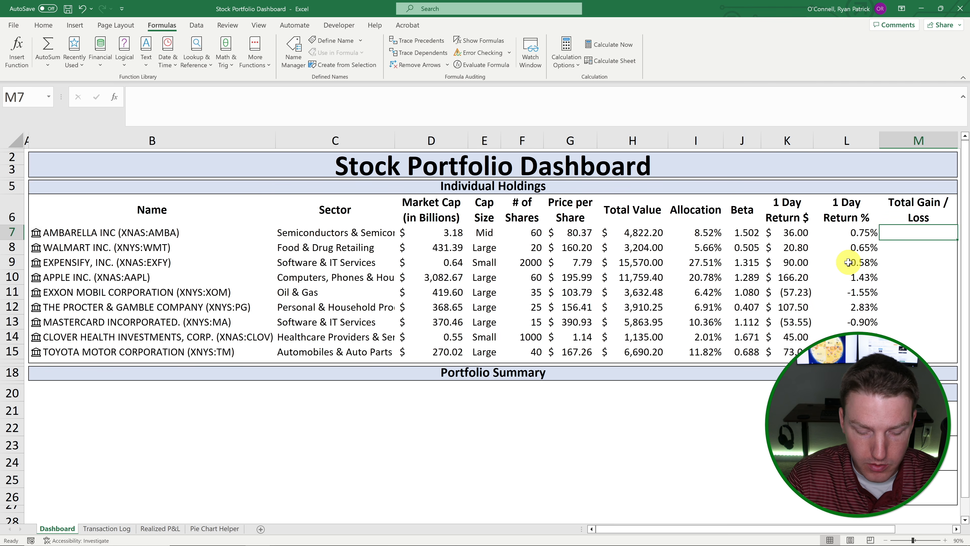
text(=vl)
key(Tab)
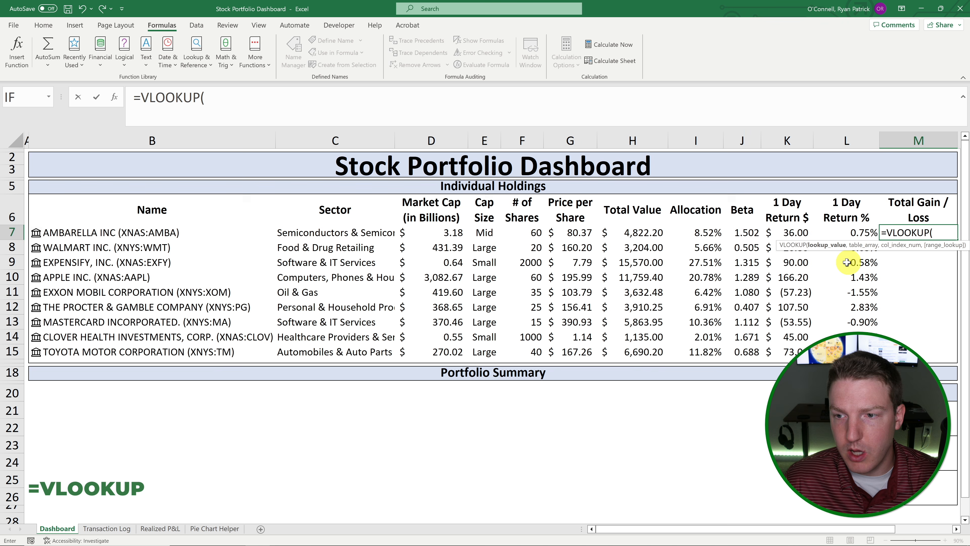
click(94, 235)
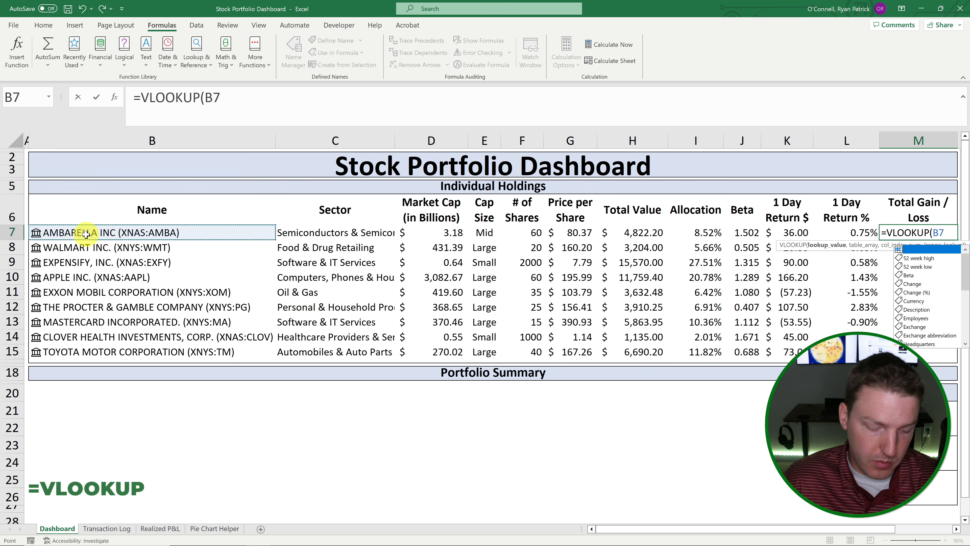
text(#,)
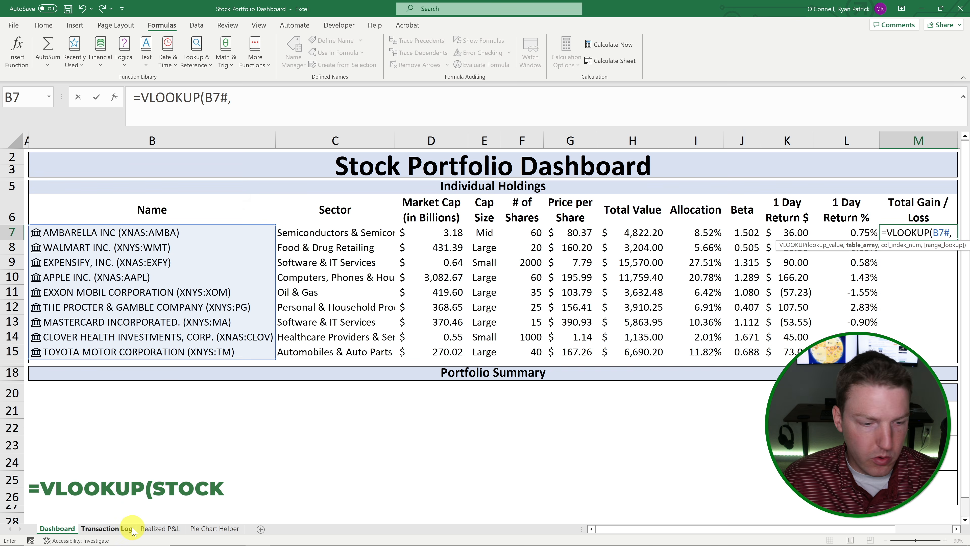
Add columns B to H of the Realized P&L sheet as the table array, with the absolute reference $B:$H.
click(159, 529)
click(156, 138)
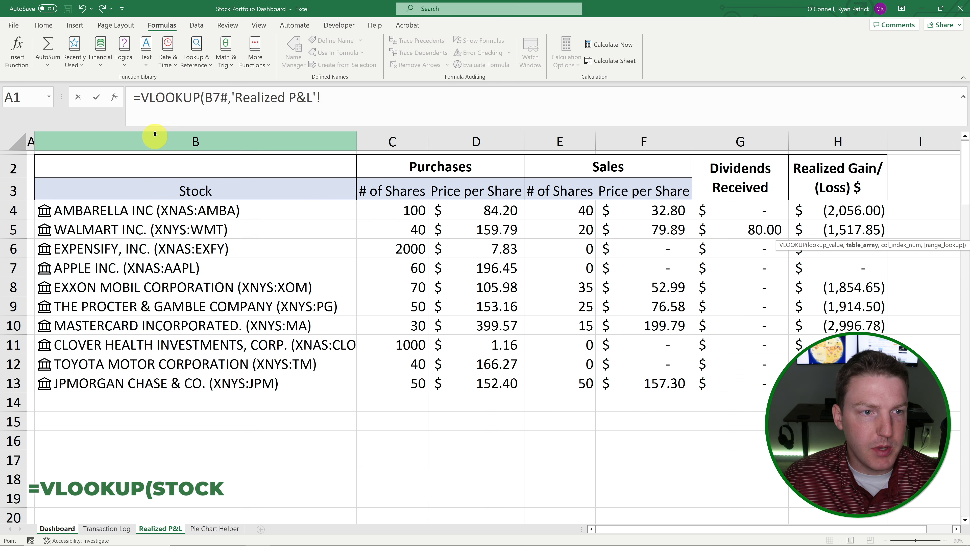
drag(226, 141, 863, 138)
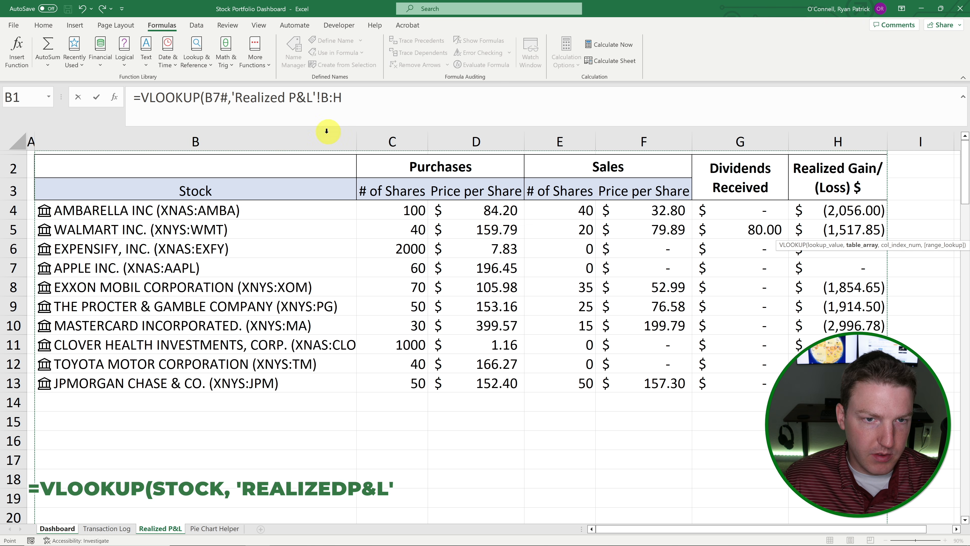
key(F4)
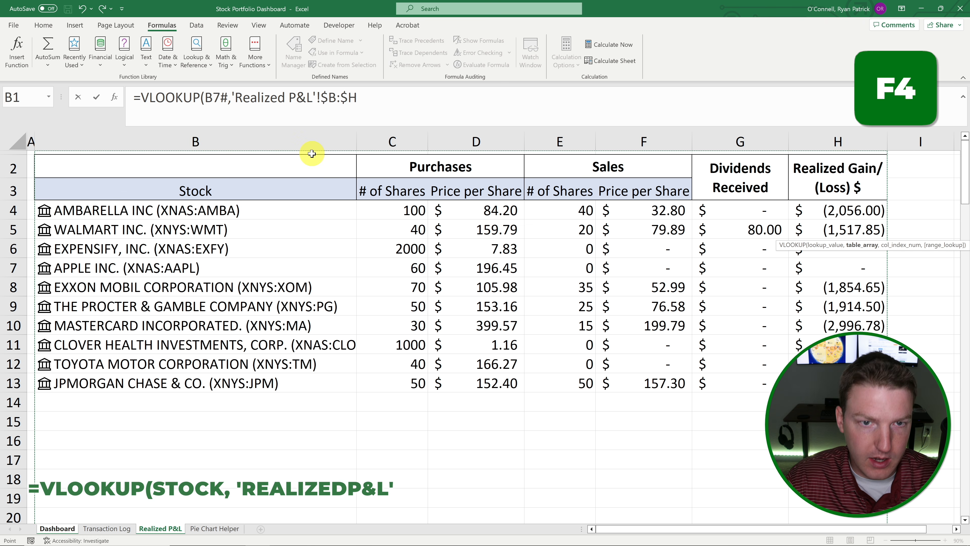
Complete the VLOOKUP with column index 7 and 0 for an exact match.
text(,)
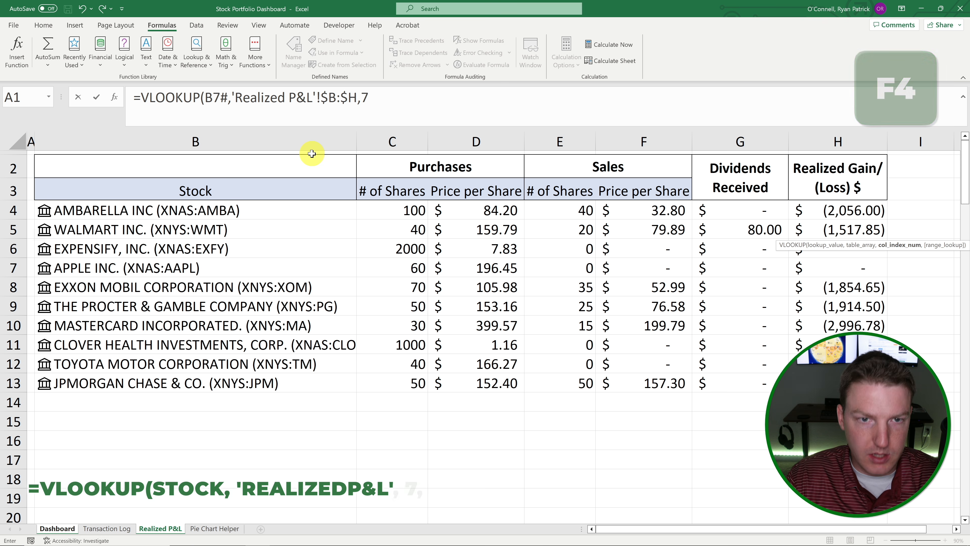
text(7,)
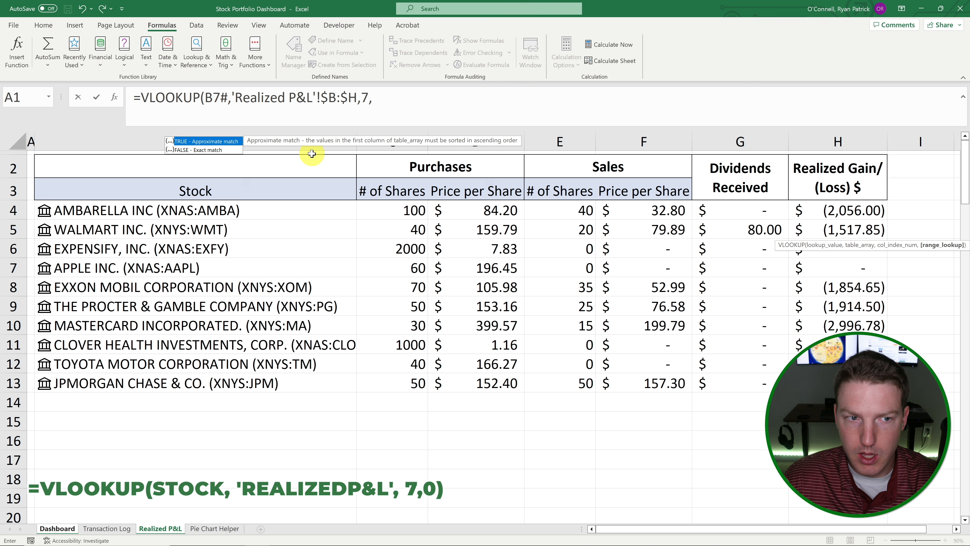
text(0)
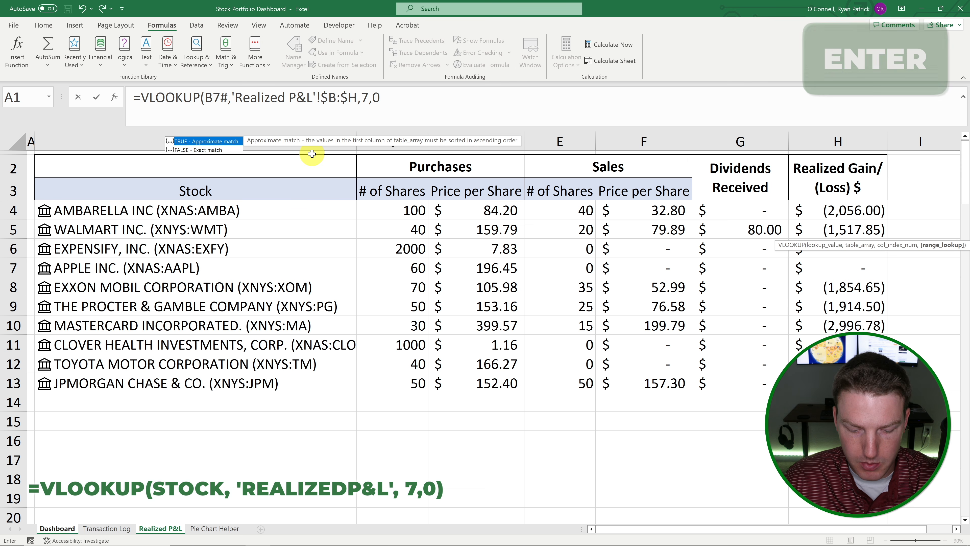
text())
key(Return)
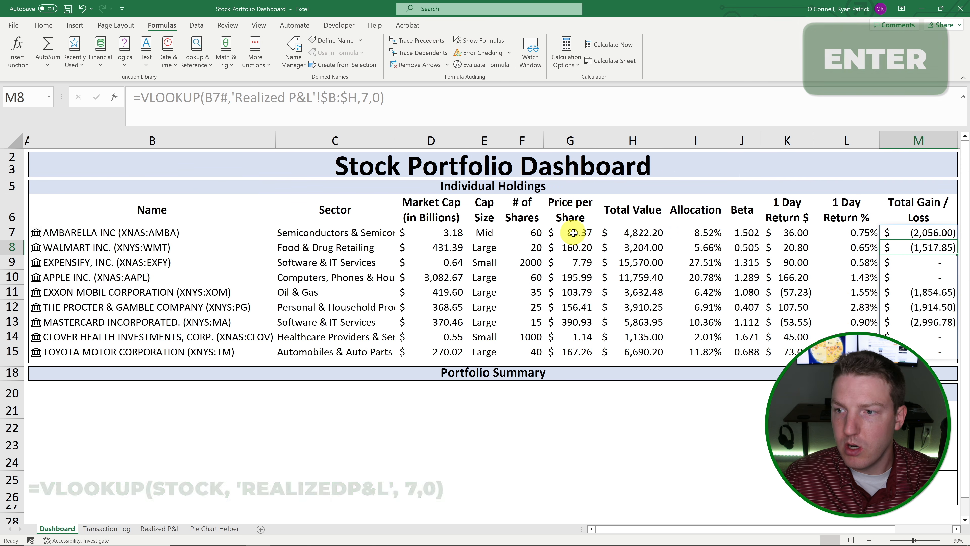
Review the Total Gain / Loss results in column M, checking the Expensify and Apple rows against their holdings.
drag(916, 232, 923, 350)
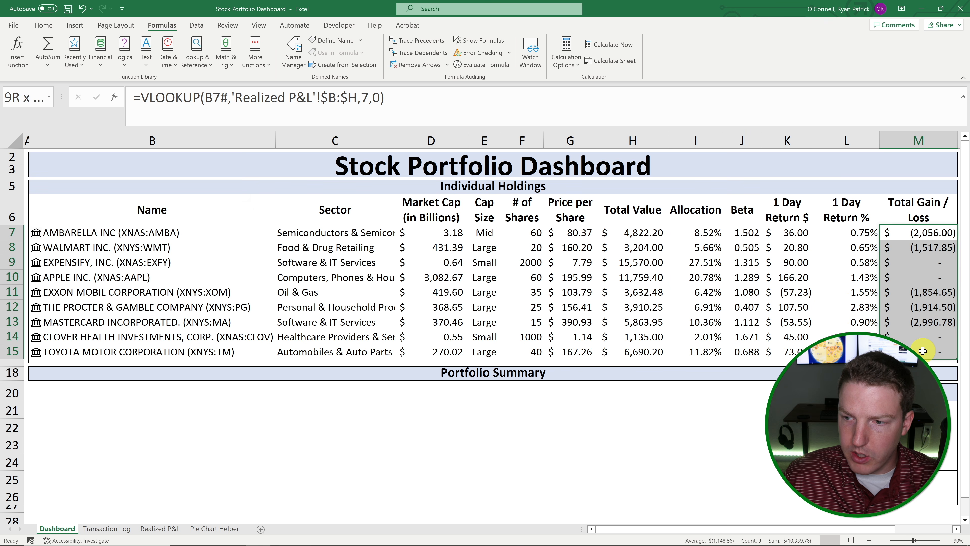
click(916, 279)
click(110, 263)
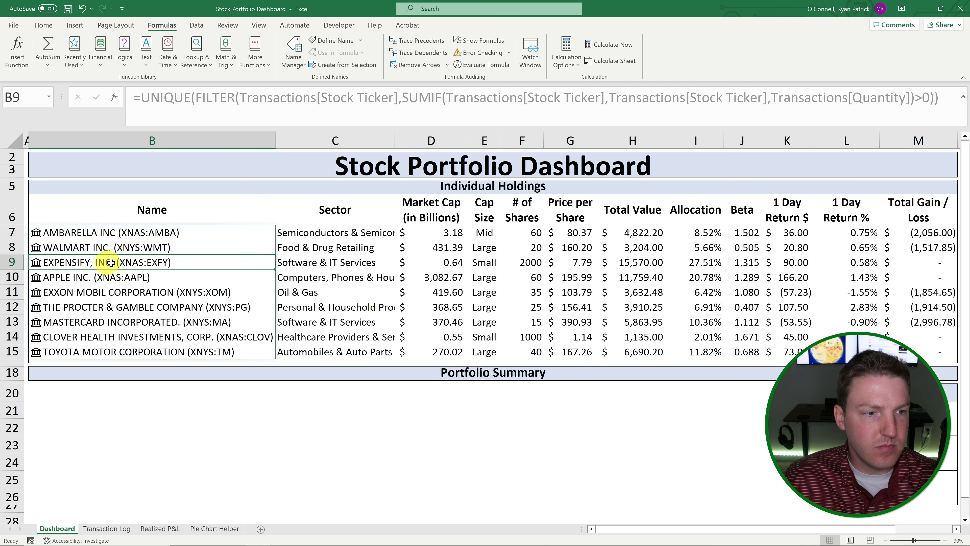
drag(111, 262, 929, 279)
click(927, 341)
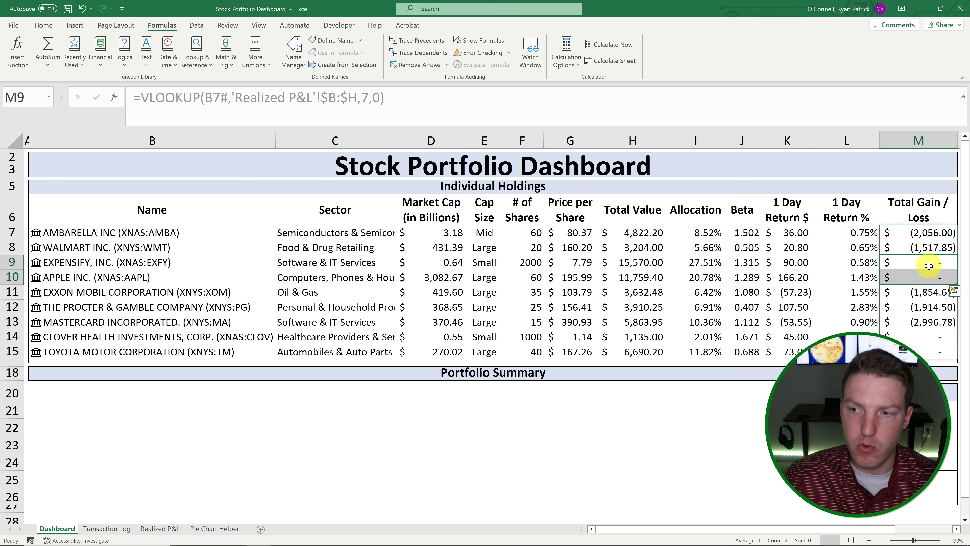
click(929, 266)
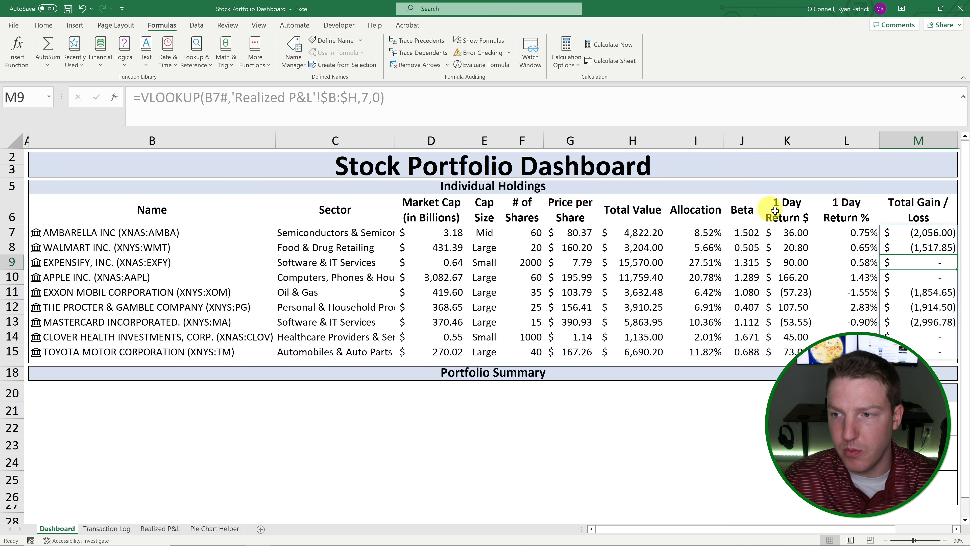
Extend the M7 formula by adding the share count F7# multiplied by the opening of a price difference, +(F7#*(G7#-.
click(934, 234)
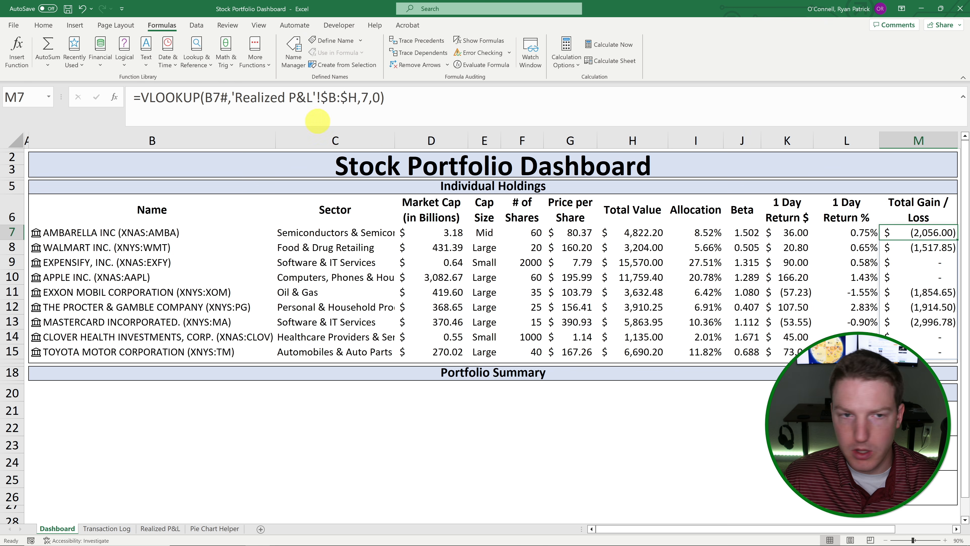
click(440, 96)
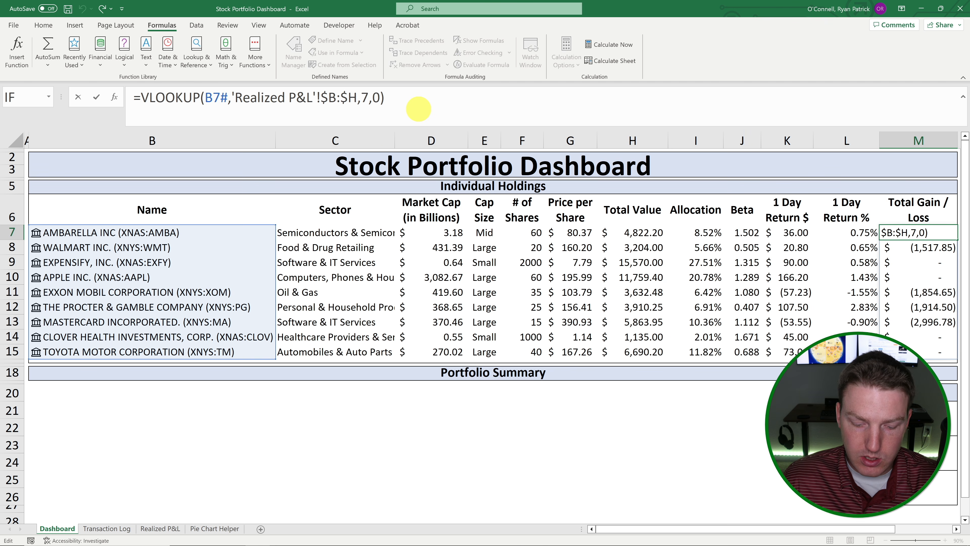
text(+(F7)
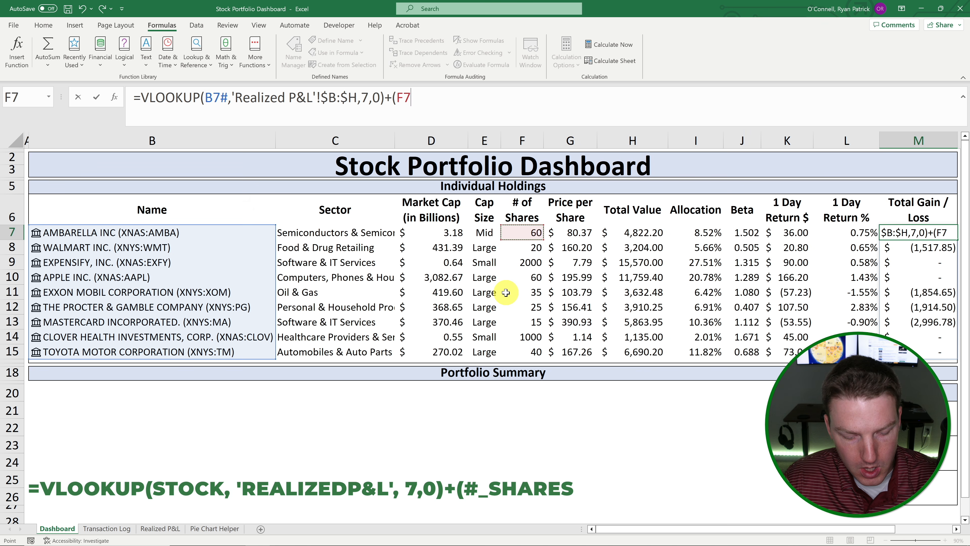
text(#*()
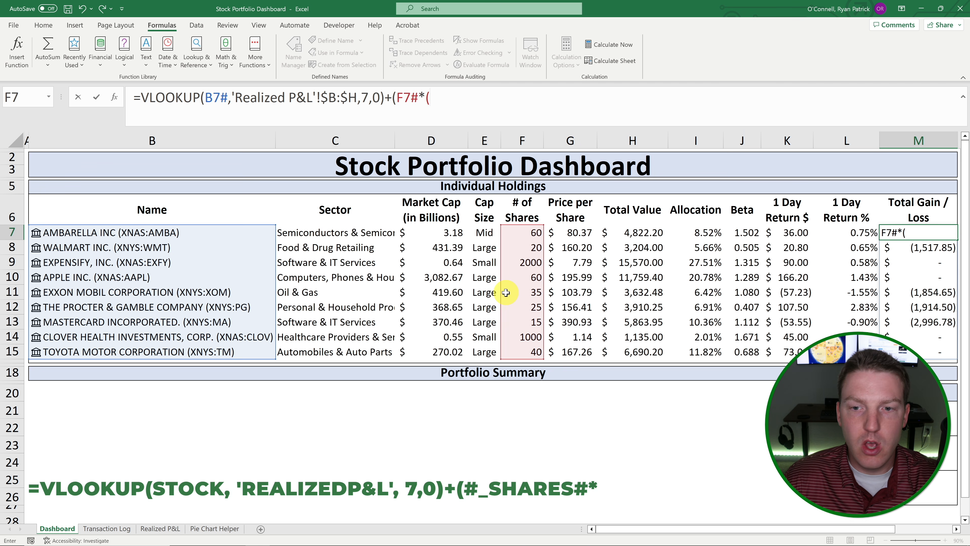
click(565, 232)
text(#)
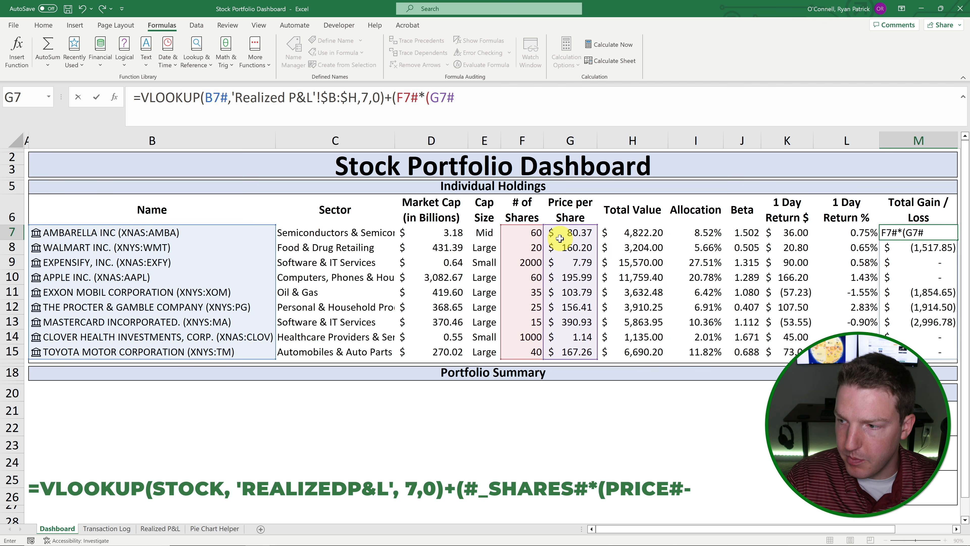
text(-)
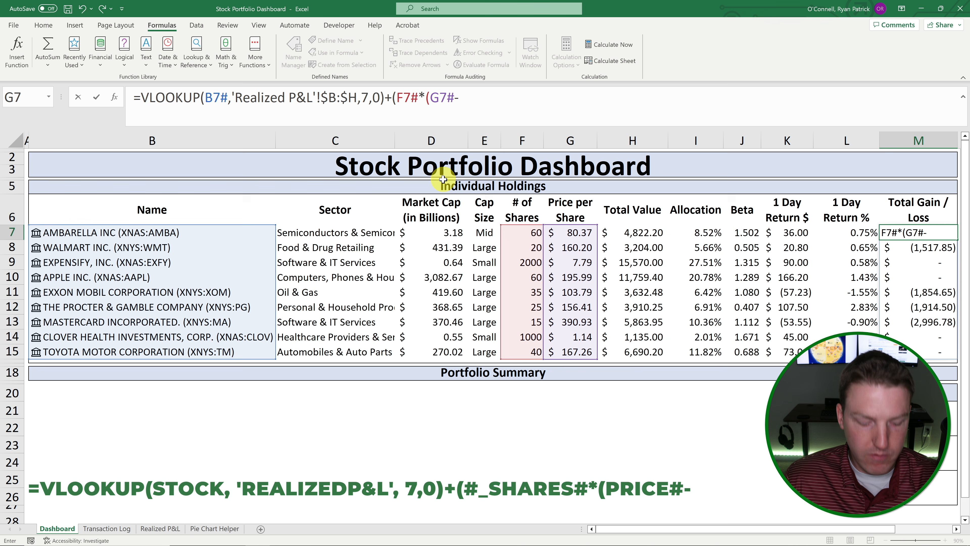
Nest a second VLOOKUP as the amount subtracted from the price, with B7# as its lookup value.
text(vl)
key(Tab)
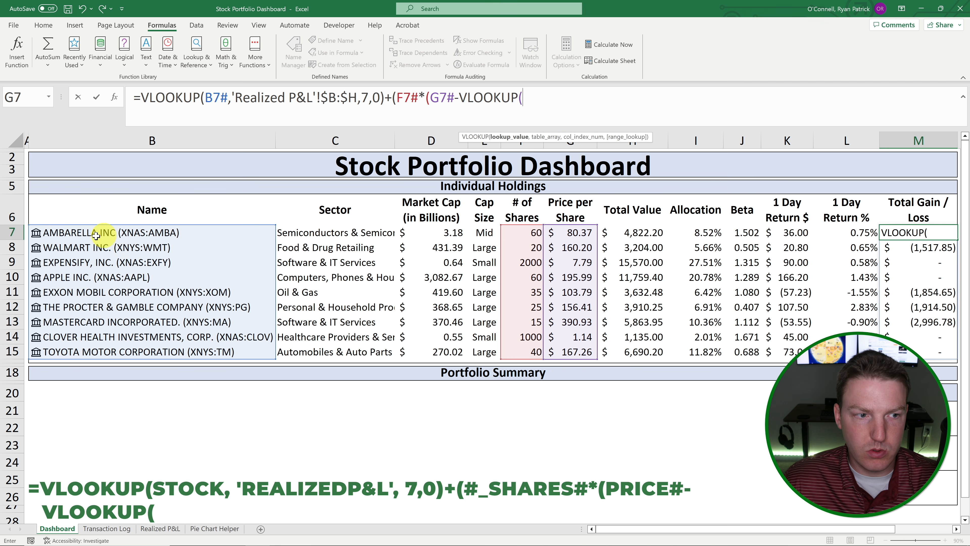
click(73, 232)
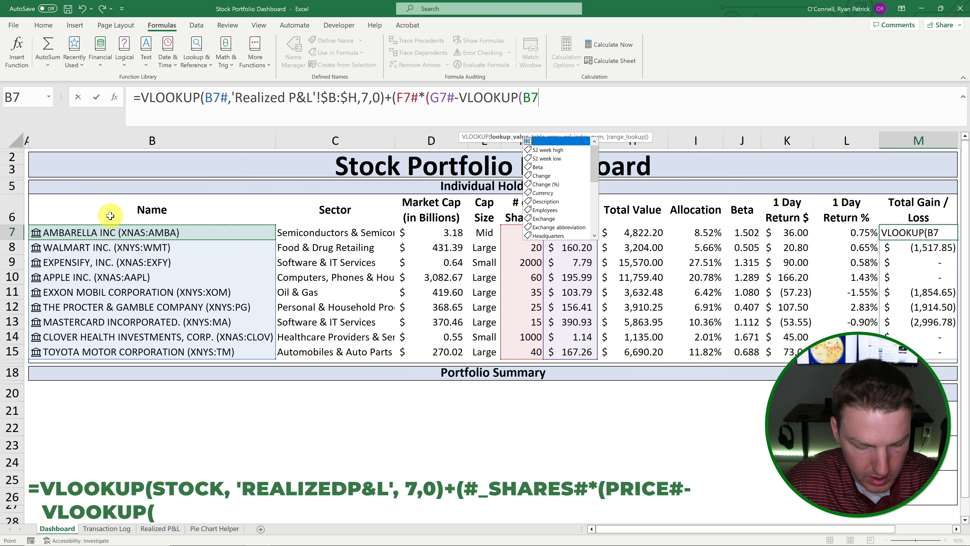
text(#)
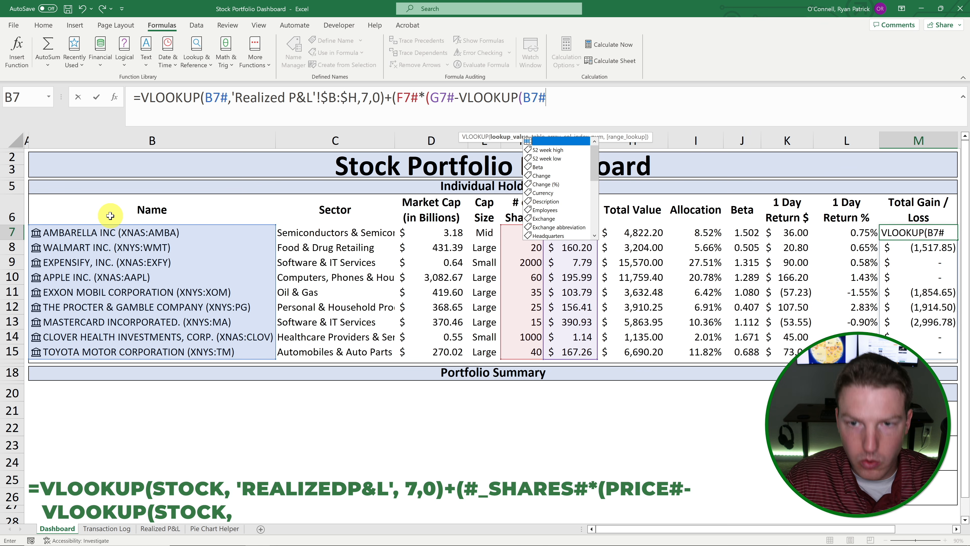
text(,)
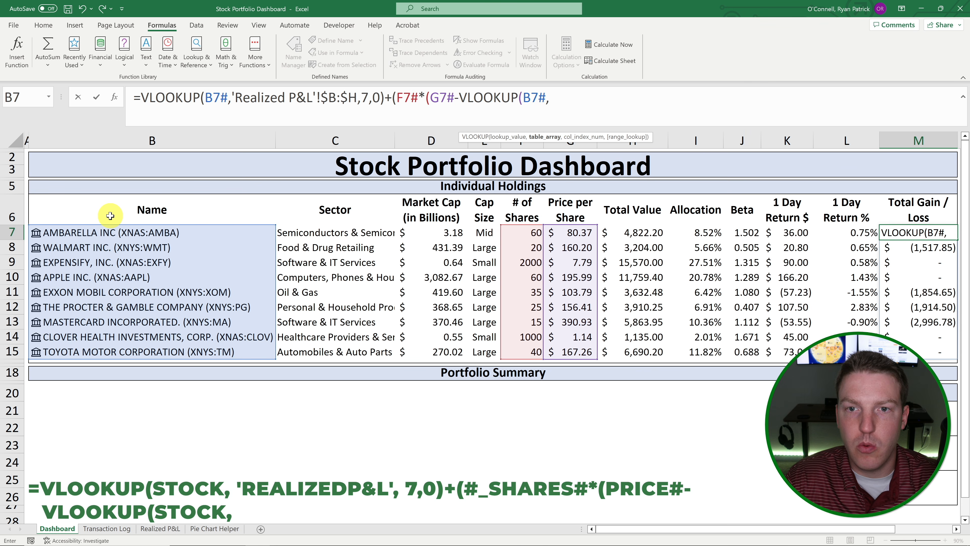
Set the nested lookup's table array to the Realized P&L range from B4 down through column D, as absolute $B$4:$D$1048576.
click(164, 532)
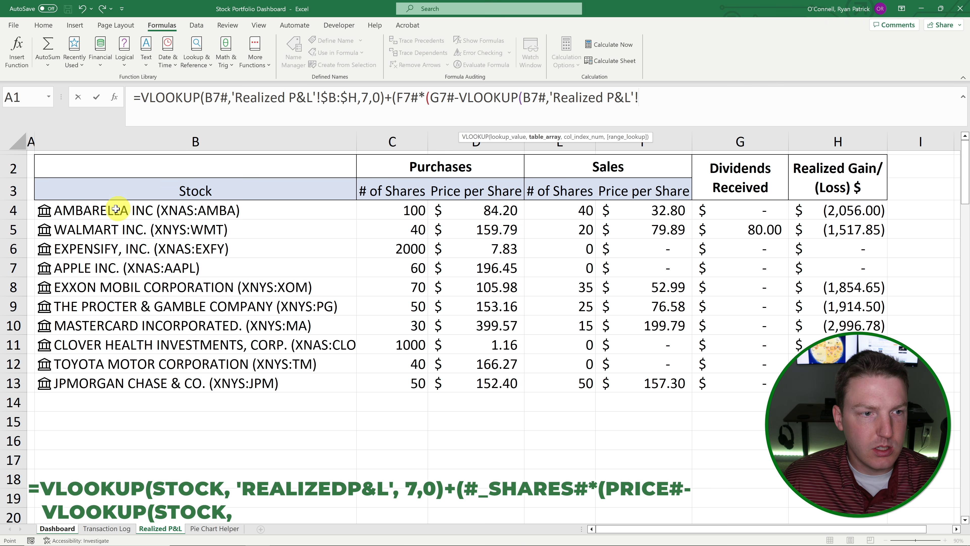
drag(111, 210, 488, 269)
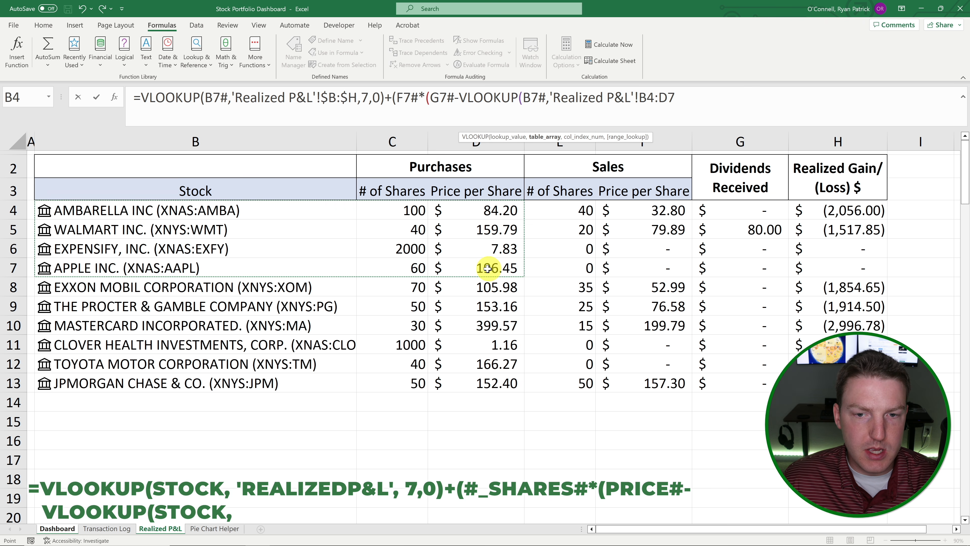
key(ctrl+shift+Down)
key(ctrl+shift+Down)
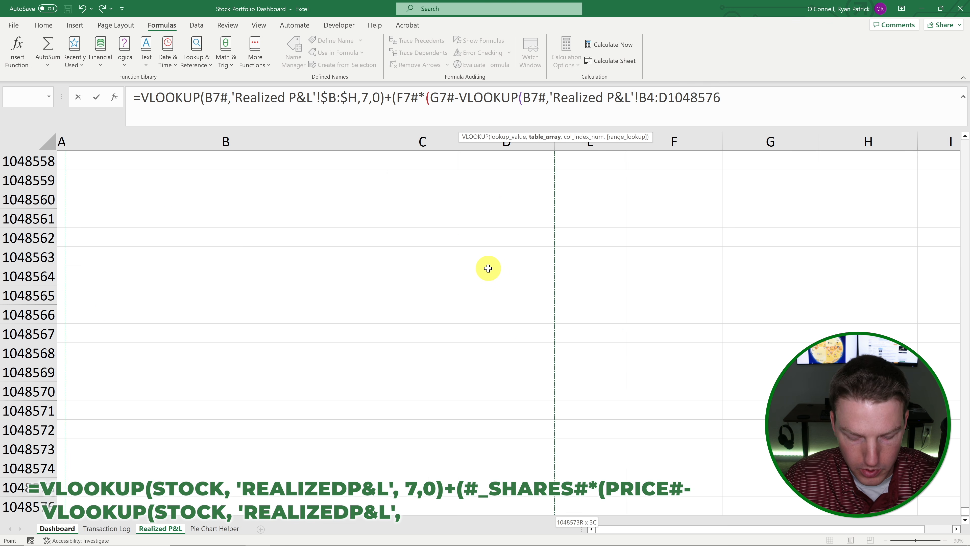
key(F4)
text(,)
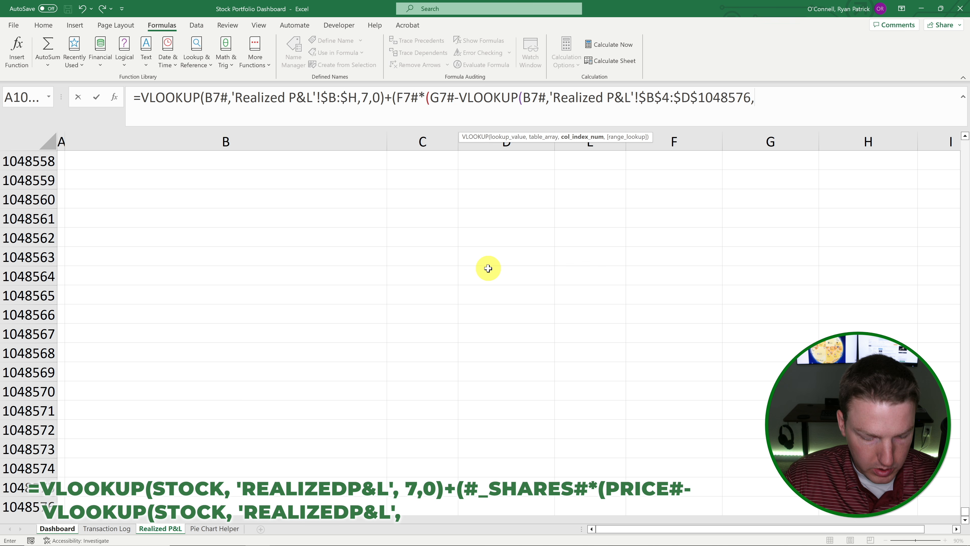
Finish the M7 formula with column index 3 and 0 for an exact match, closing all parentheses.
text(3,)
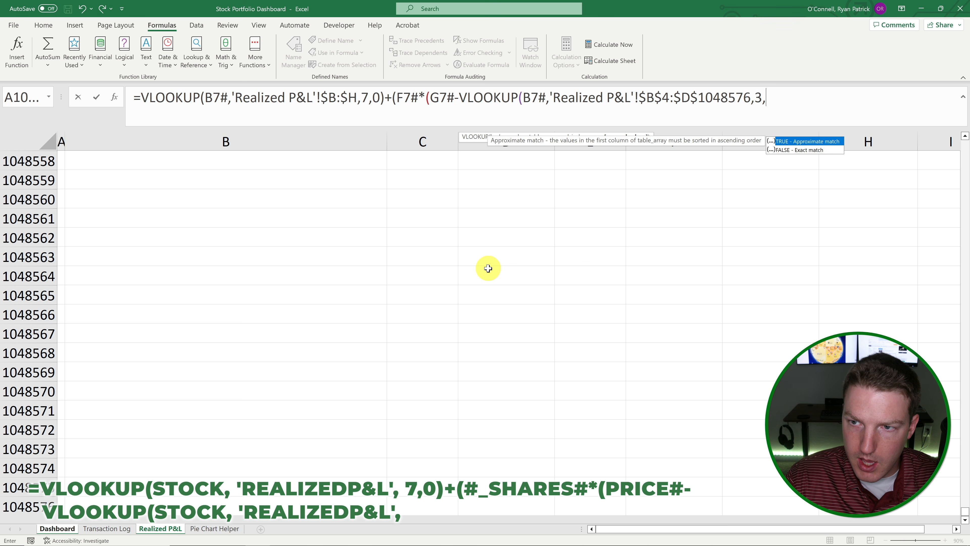
text(0)
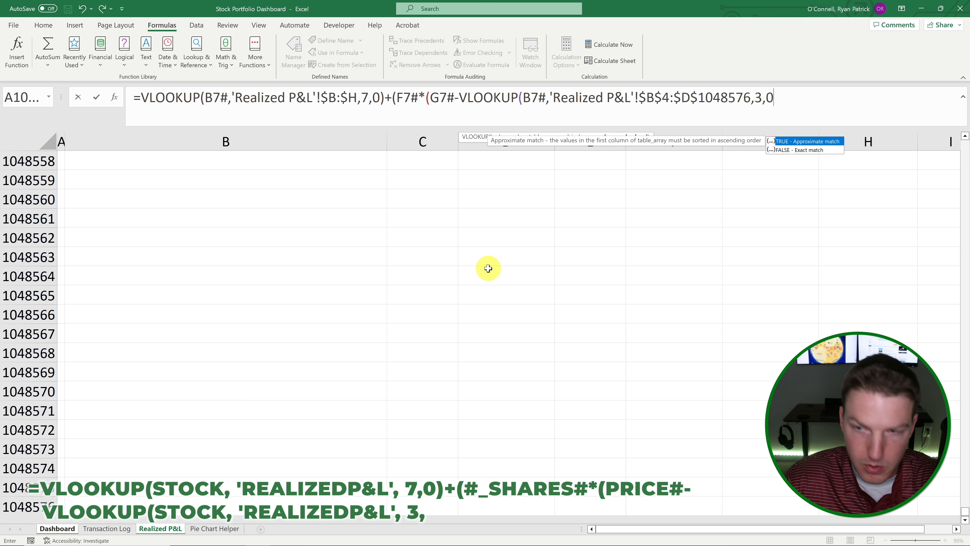
text())))
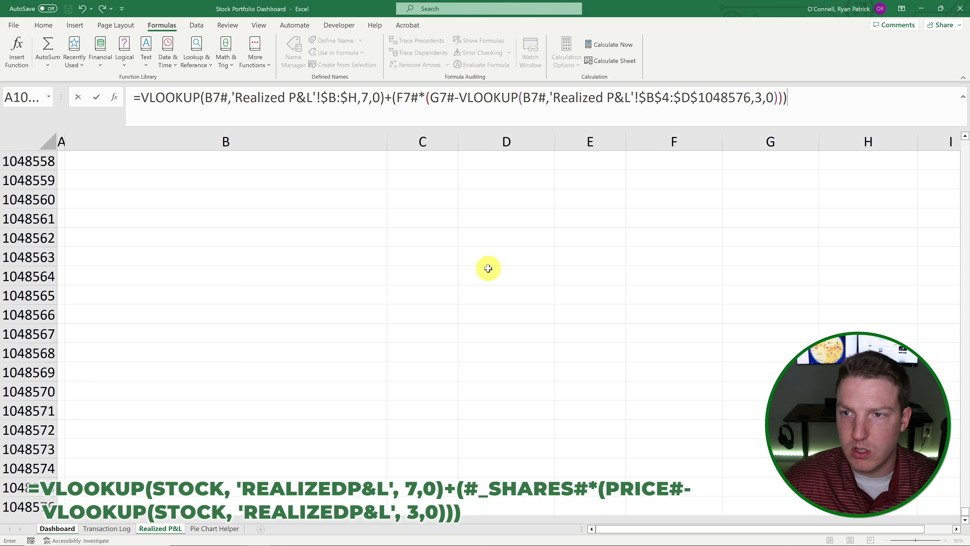
text()))
key(Return)
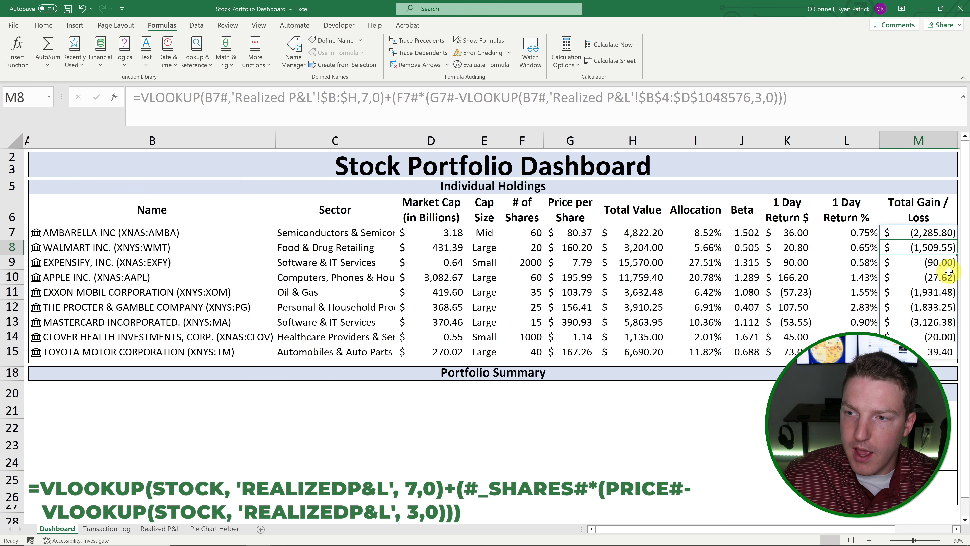
click(949, 272)
click(390, 110)
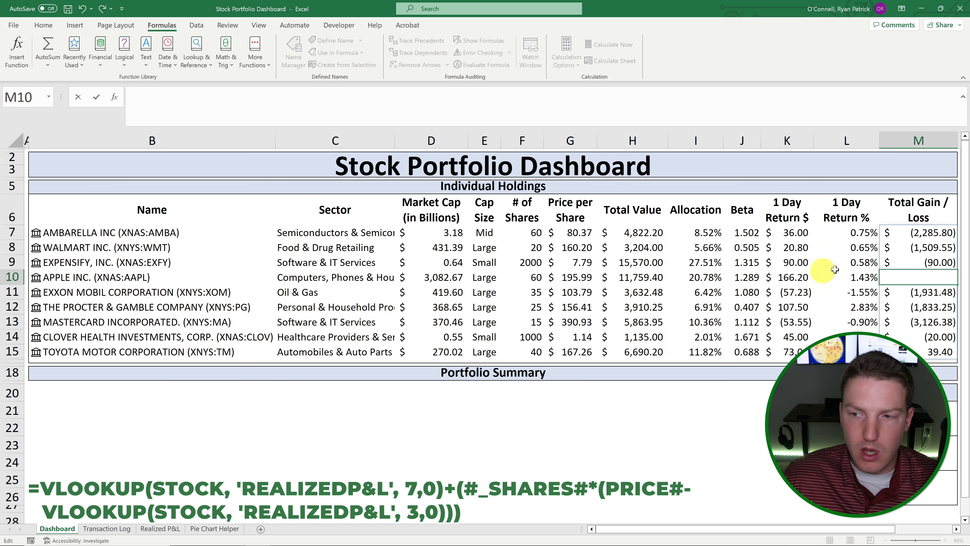
key(Return)
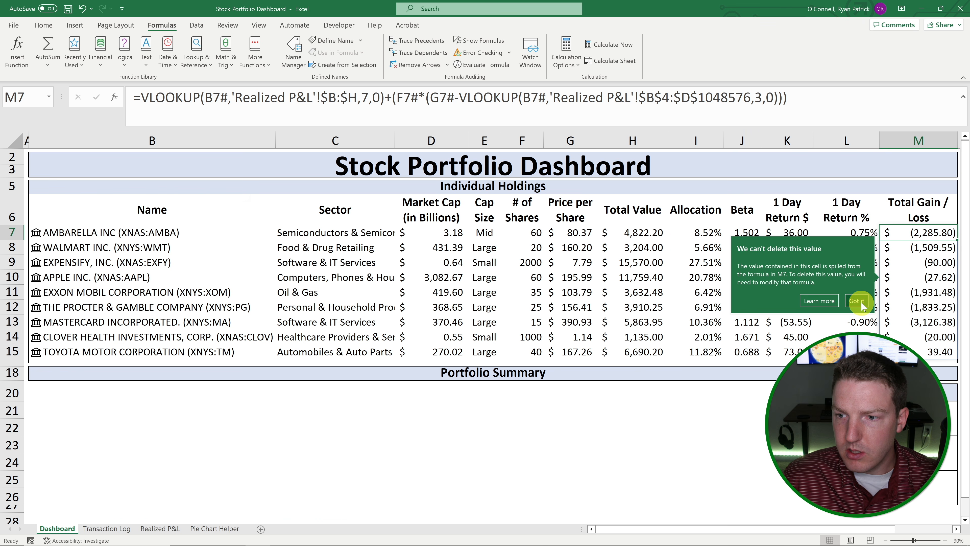
click(858, 301)
Review the combined Total Gain / Loss values in column M from the first stock through Toyota.
click(935, 353)
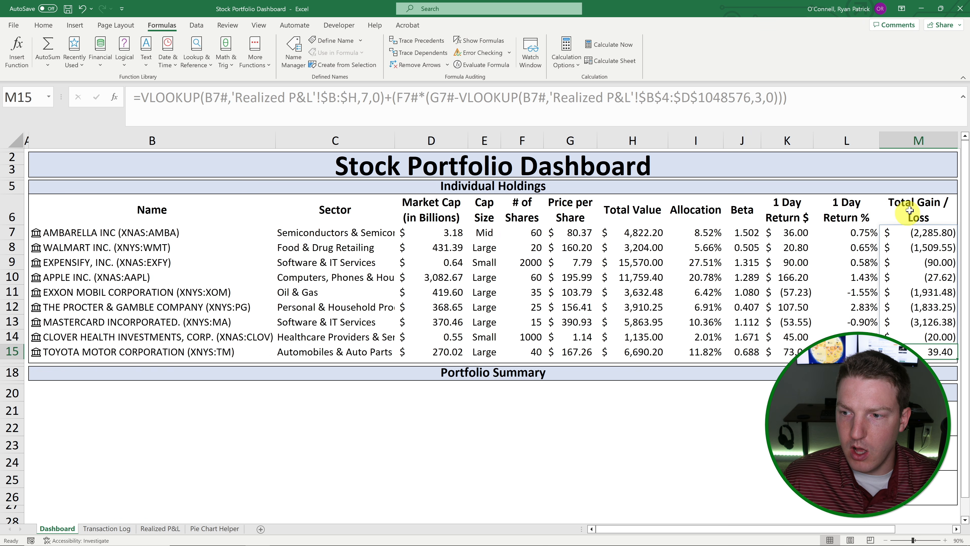
drag(926, 234, 928, 349)
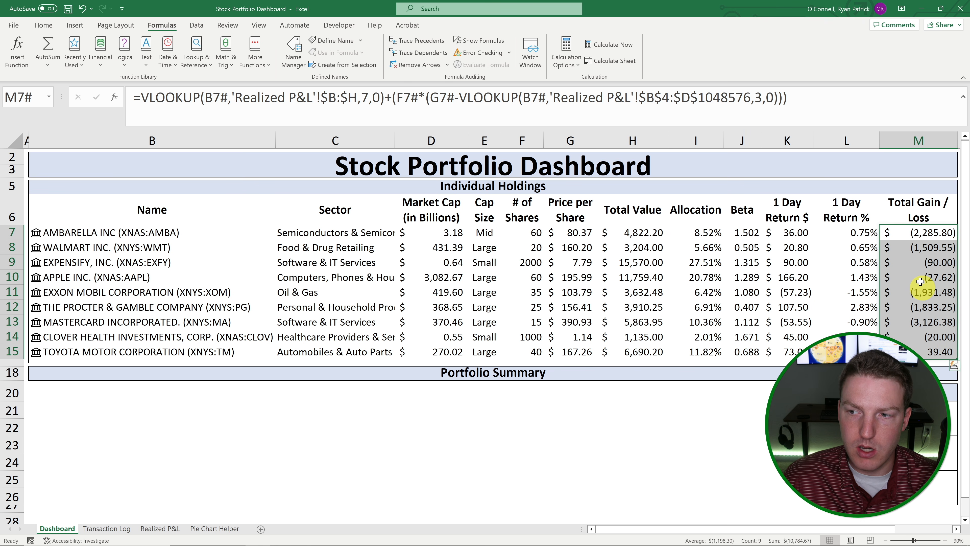
click(932, 232)
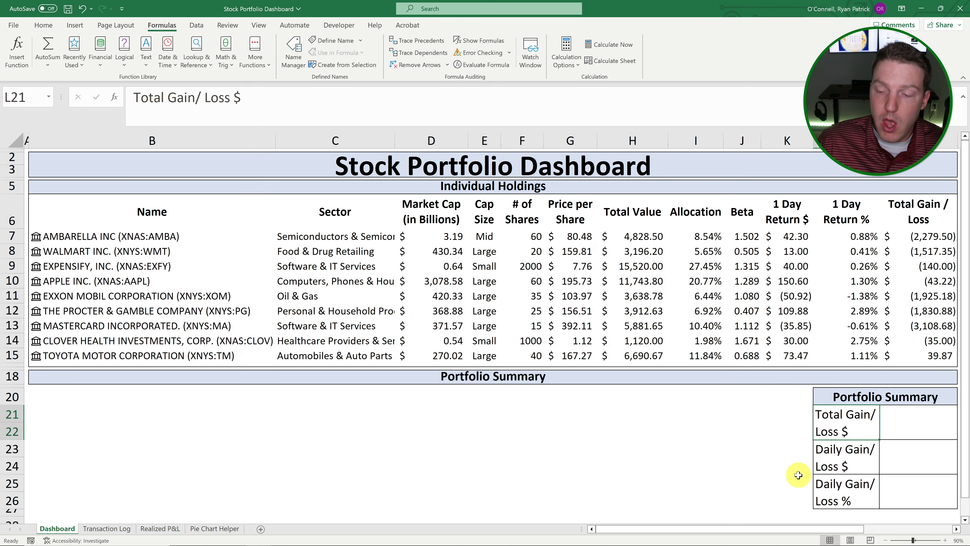
Examine the Helper Columns area beside the dashboard, with its Tickers and Realized Gains headings.
drag(699, 529, 800, 527)
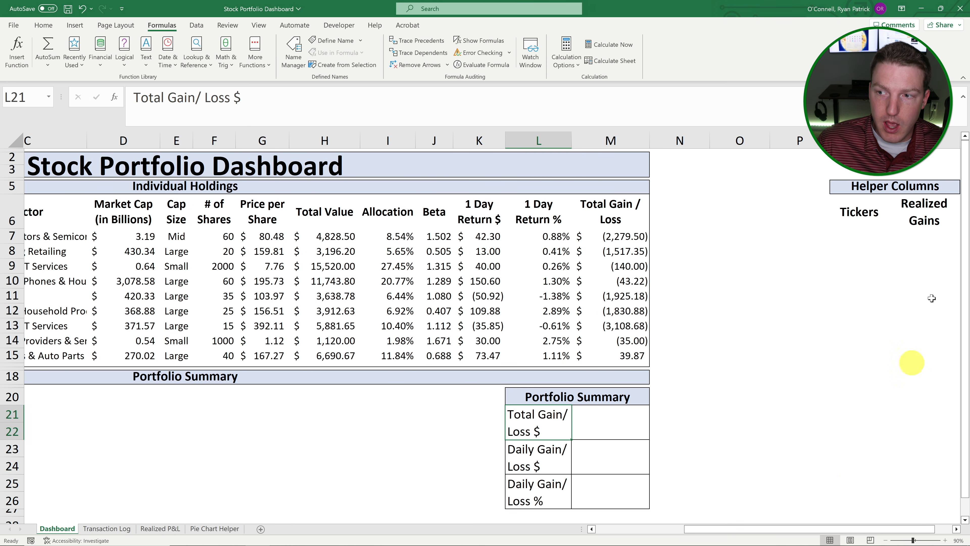
drag(925, 216, 929, 359)
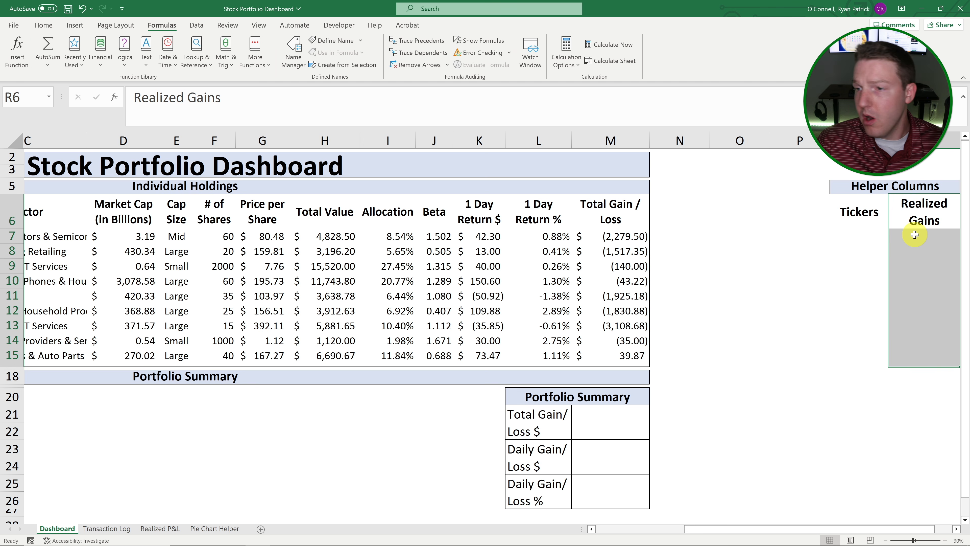
click(893, 232)
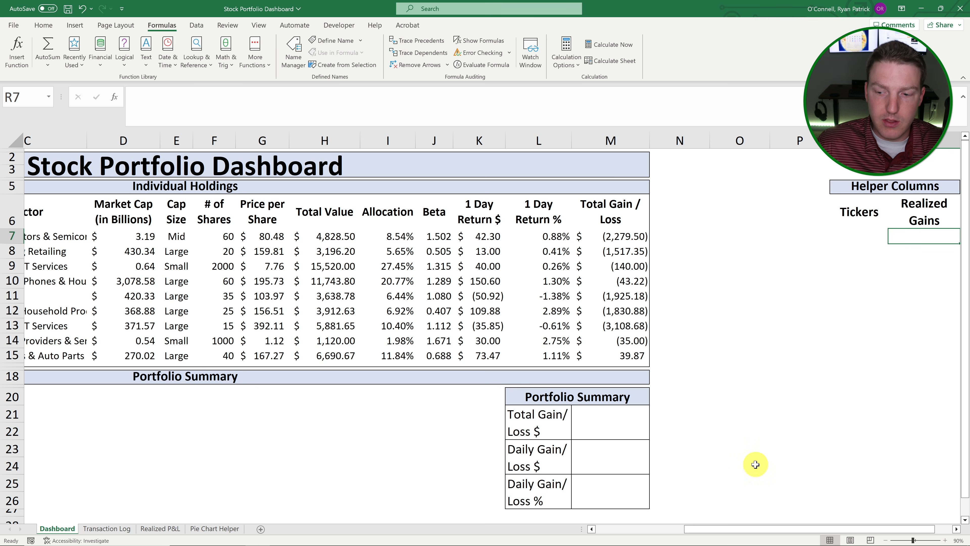
Compare the Dashboard's current holdings with the stock list on the Realized P&L sheet, down to JPMorgan Chase.
drag(738, 528, 607, 528)
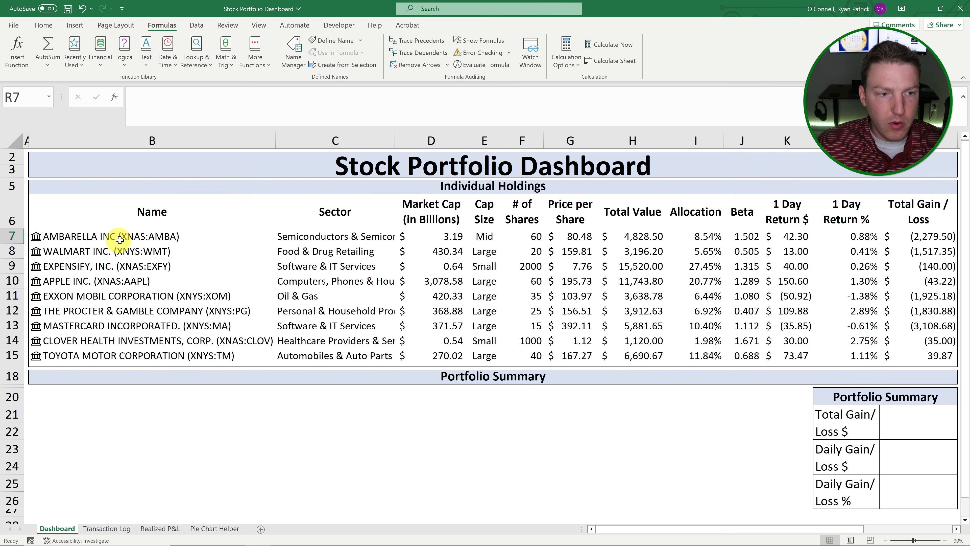
drag(119, 240, 153, 356)
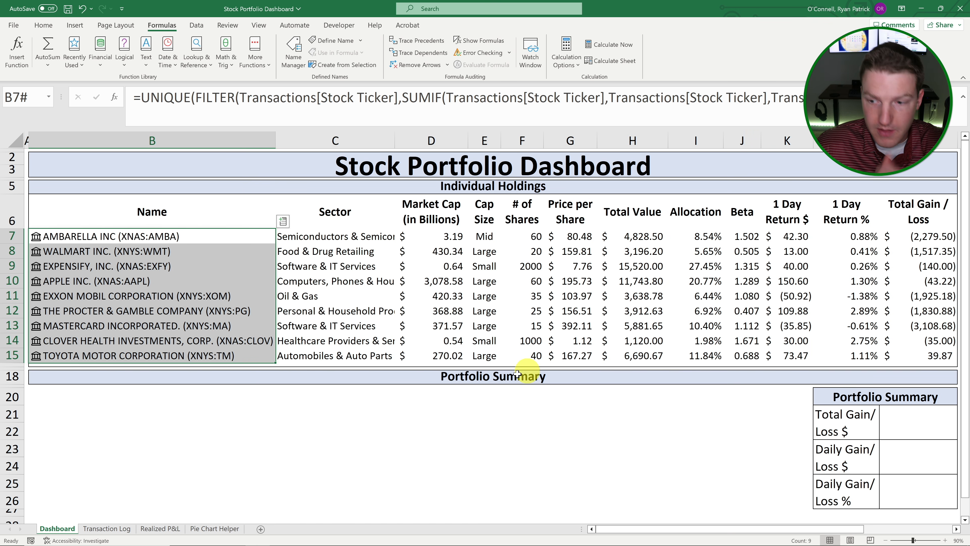
click(271, 409)
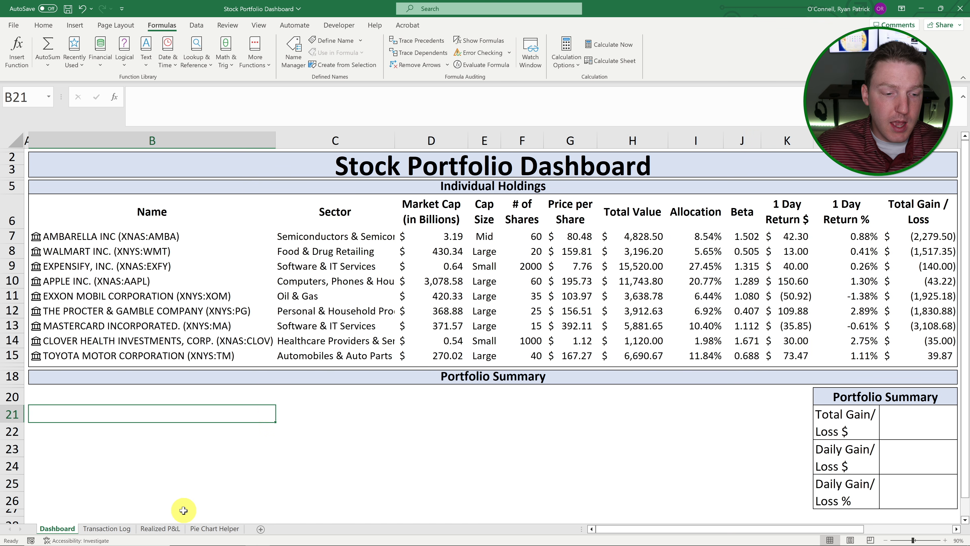
click(158, 529)
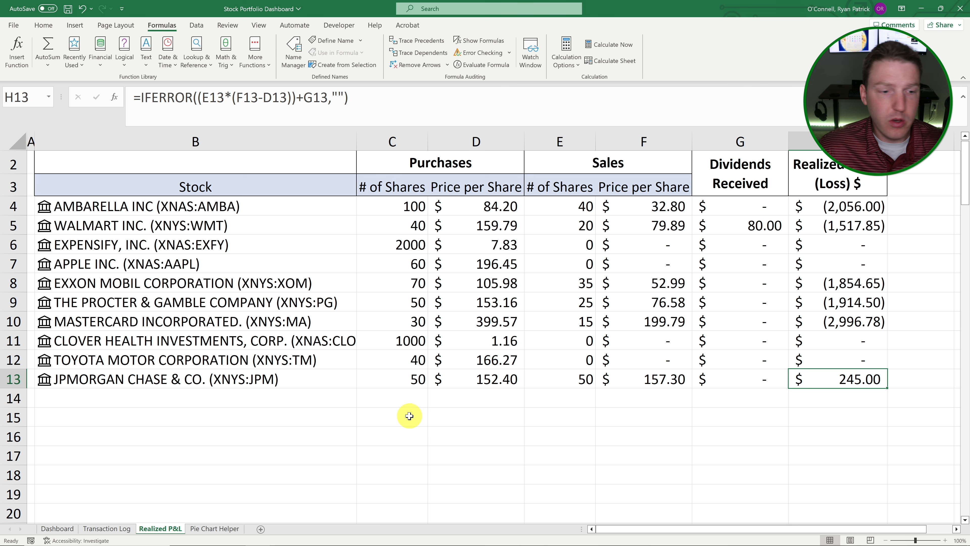
click(61, 387)
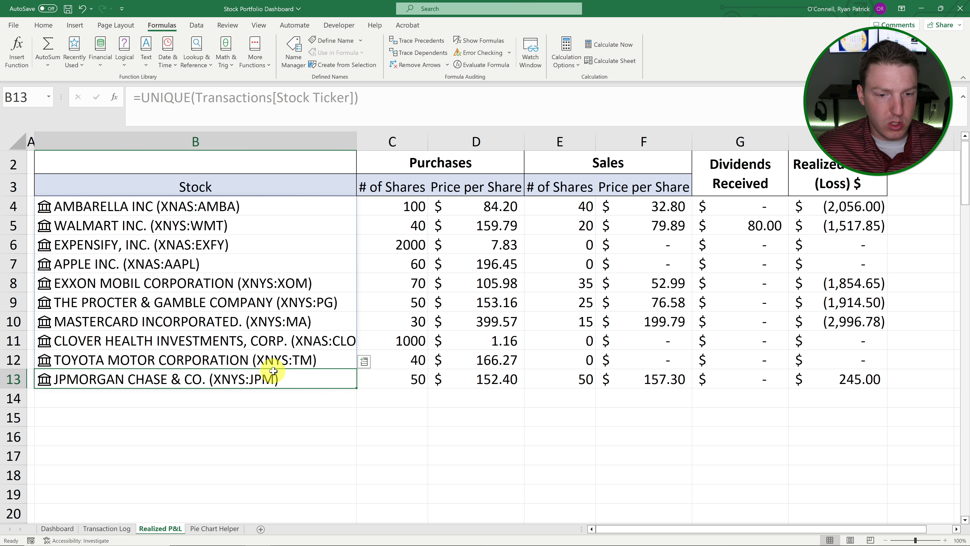
Compare JPMorgan Chase's purchased and sold shares on the Realized P&L sheet with the Dashboard's list of current holdings.
click(425, 168)
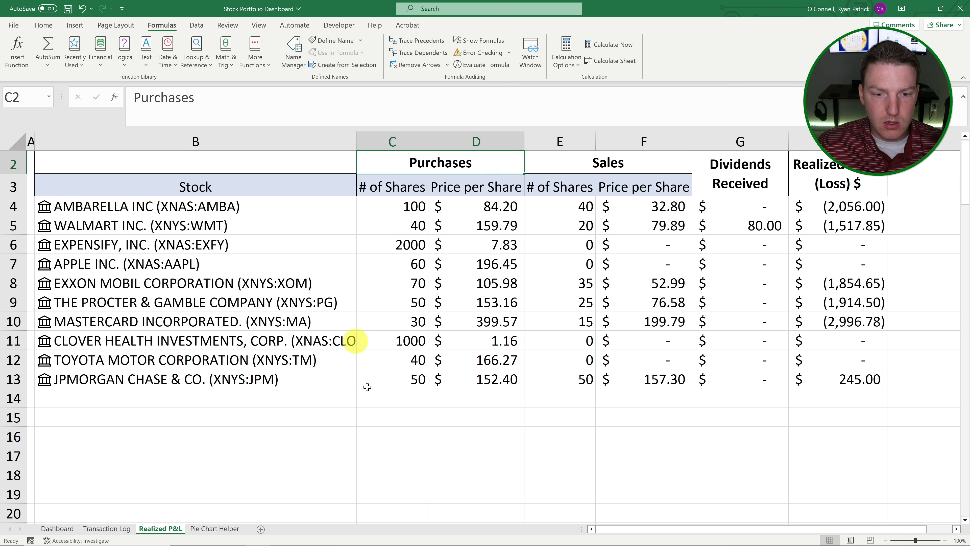
click(412, 380)
click(591, 175)
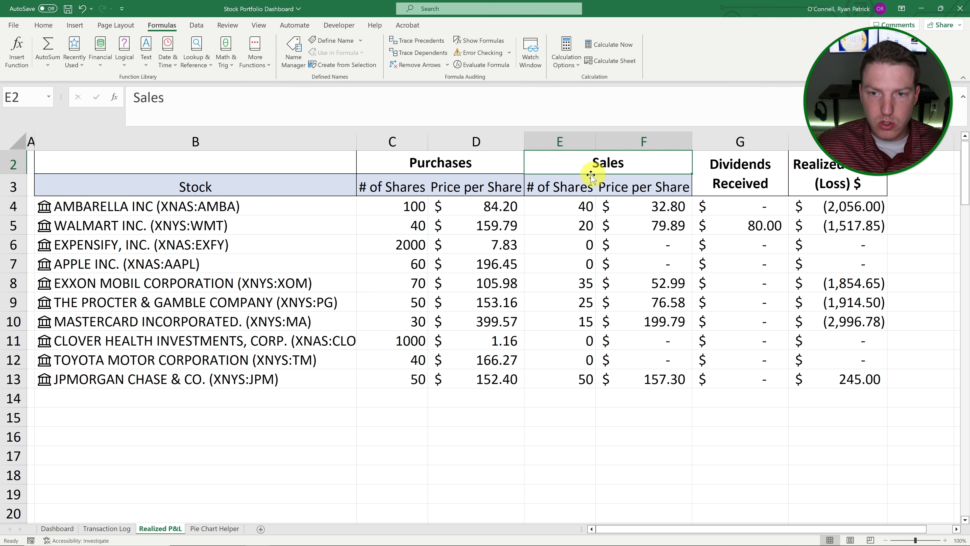
click(565, 379)
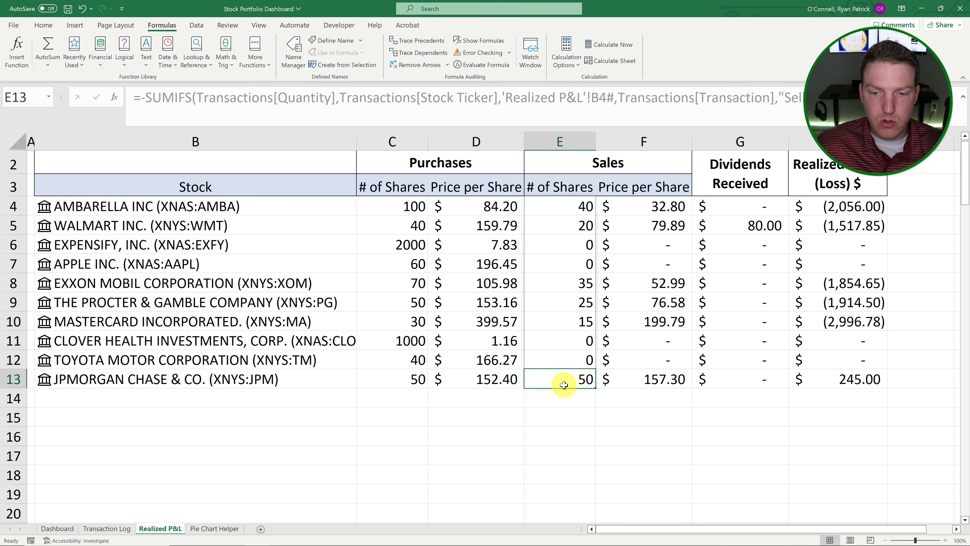
drag(119, 382, 661, 380)
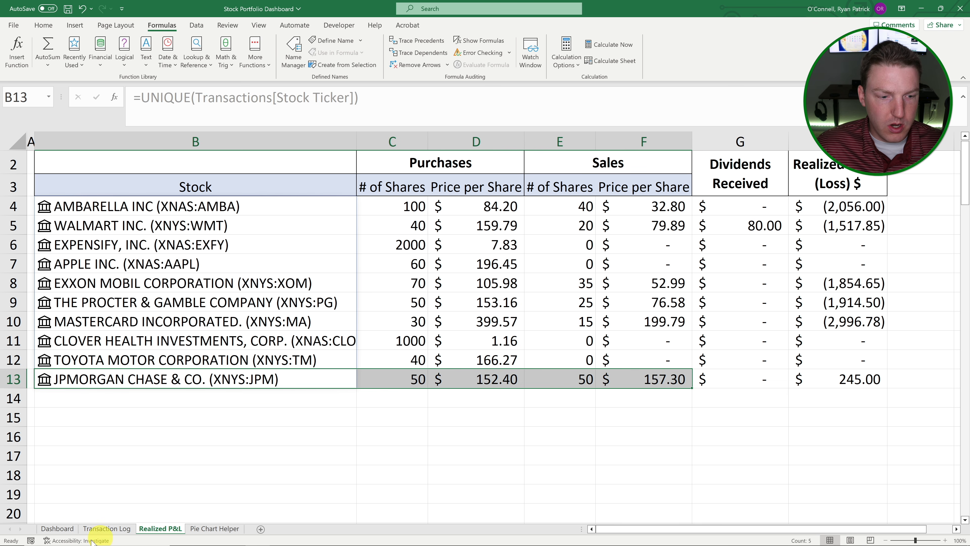
click(57, 528)
drag(81, 236, 92, 356)
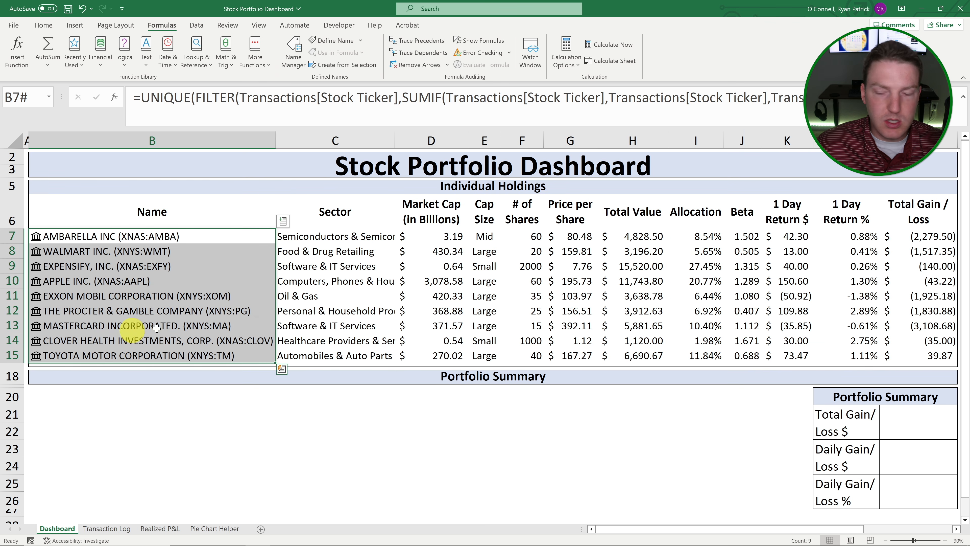
click(929, 426)
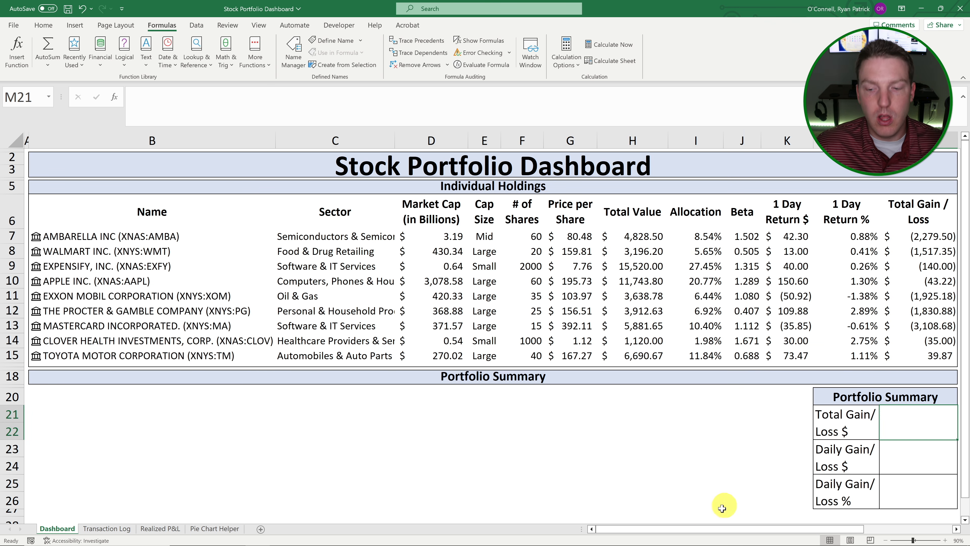
Copy the first lookup, =VLOOKUP(B7#,'Realized P&L'!$B:$H,7,0), from the M7 formula into R7 under the Realized Gains helper heading.
drag(706, 530, 823, 521)
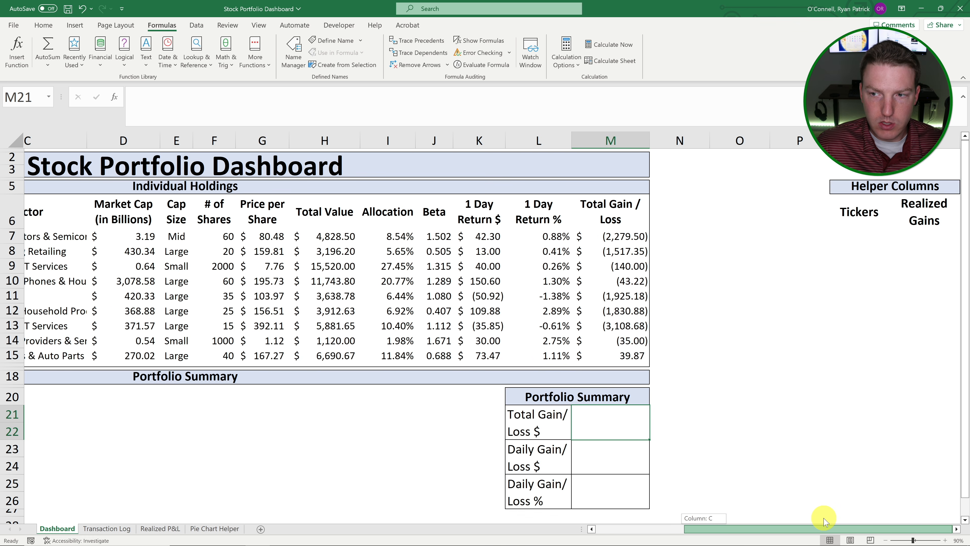
click(924, 235)
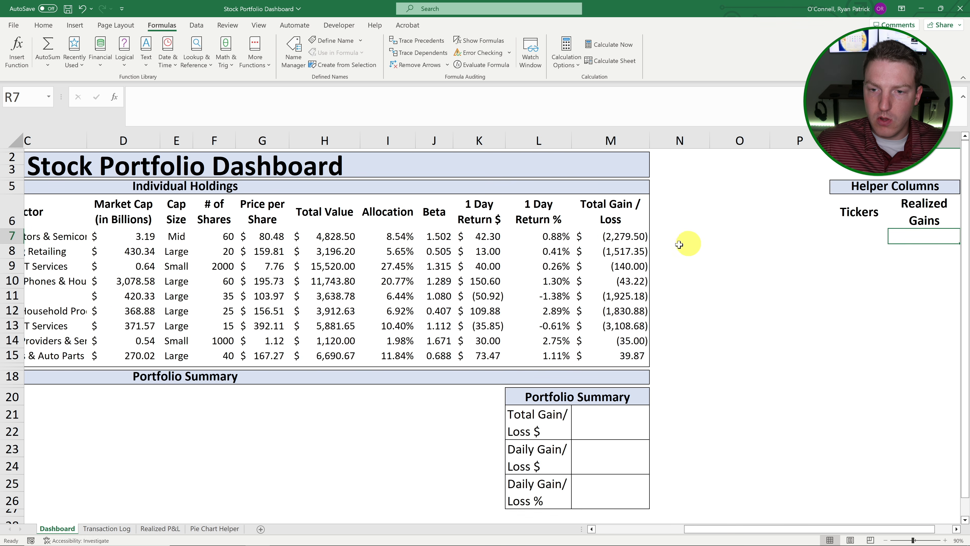
click(635, 235)
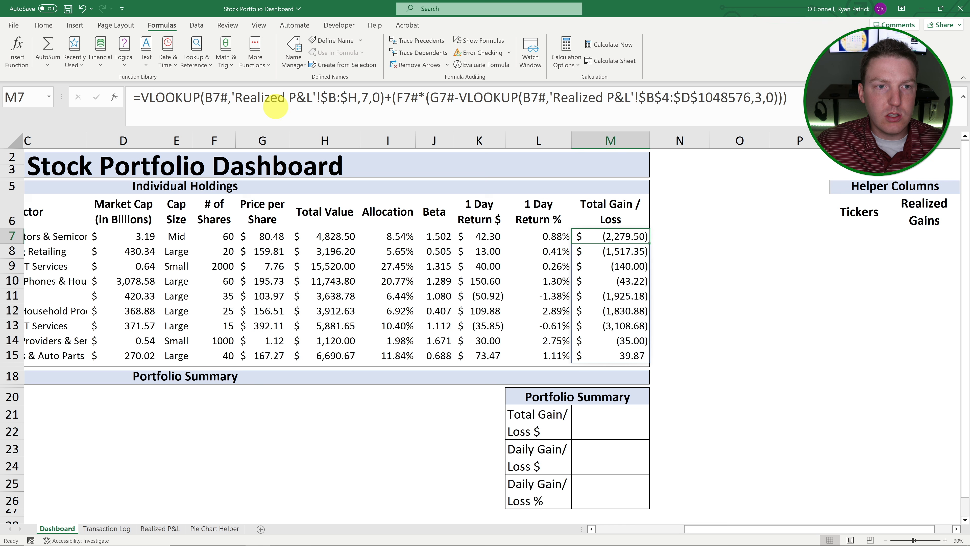
drag(385, 97, 109, 96)
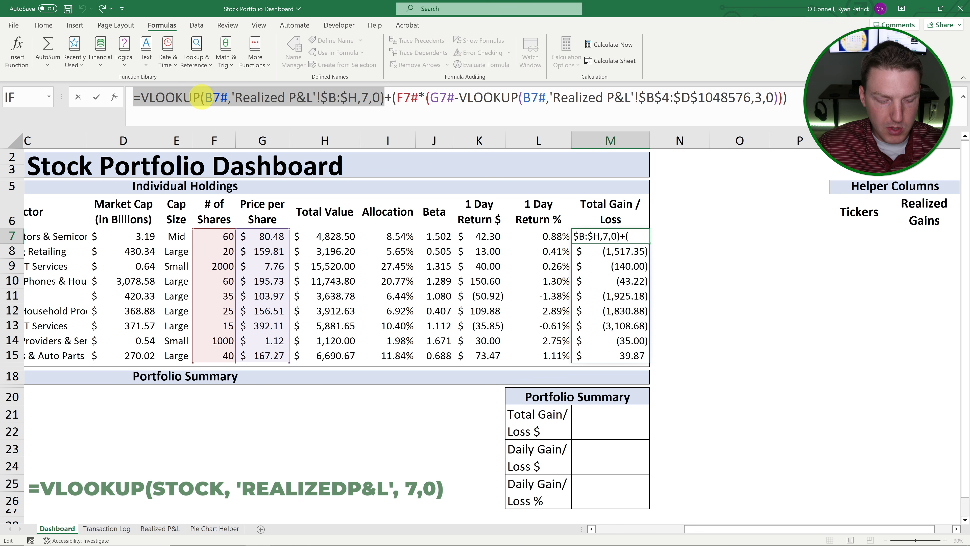
key(ctrl+c)
key(Return)
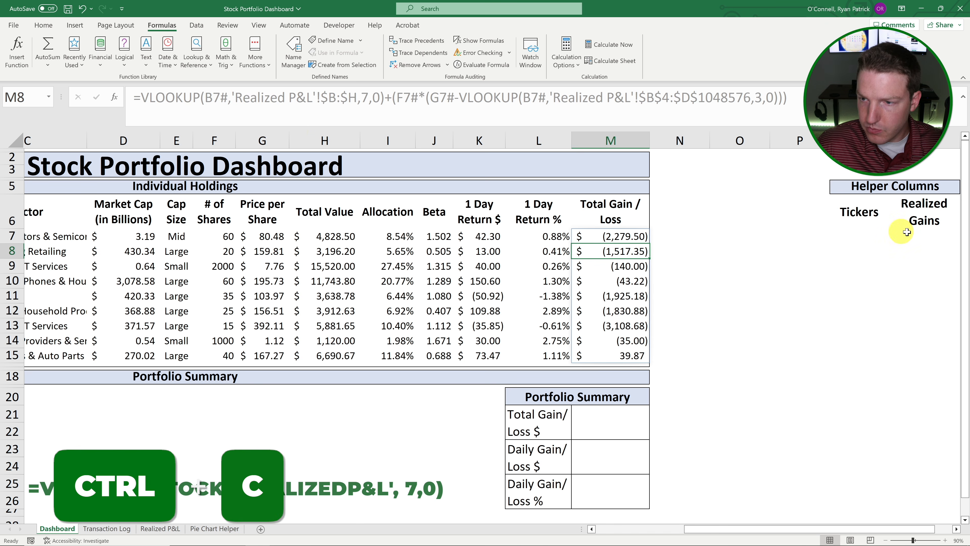
click(913, 236)
key(ctrl+v)
key(Return)
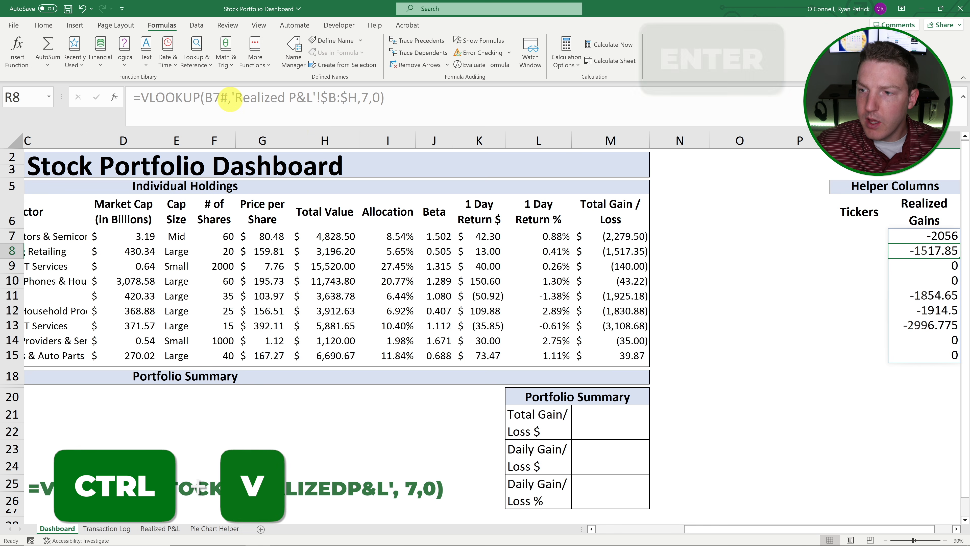
Format the Realized Gains helper values in R7 through R15 as dollar accounting amounts.
drag(925, 236, 925, 355)
click(43, 26)
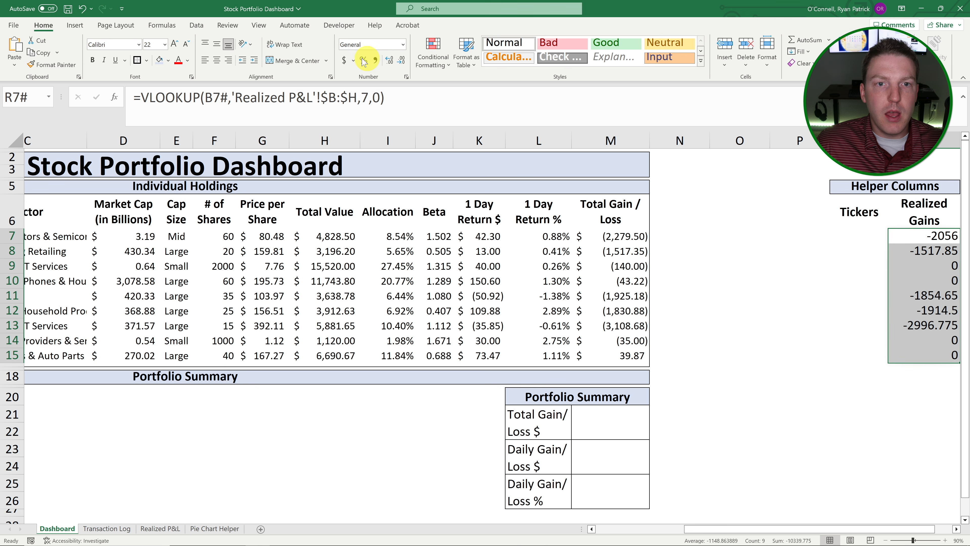
click(345, 61)
click(775, 299)
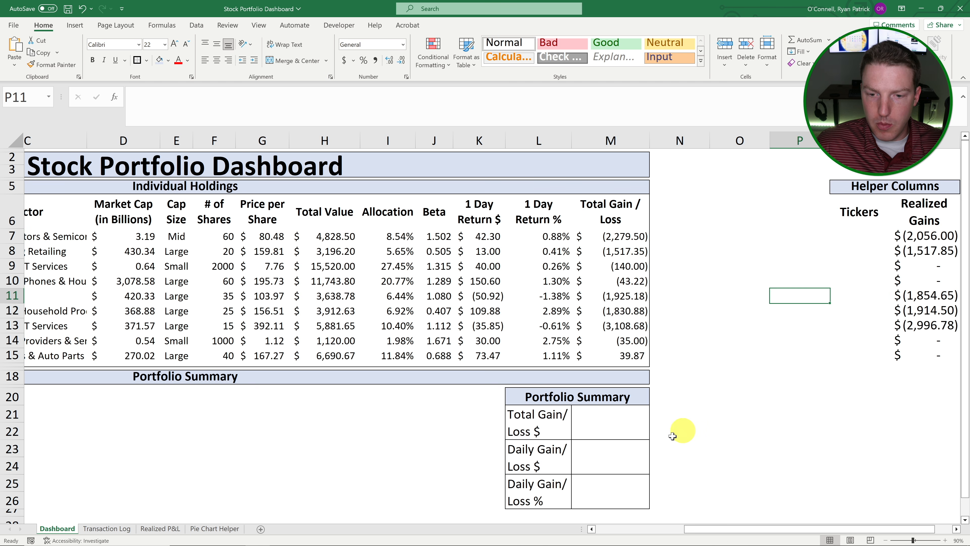
Begin the Total Gain/Loss $ formula in M21 with =sum(M7#)+( to total the holdings' gain or loss column.
click(615, 427)
drag(780, 529, 776, 532)
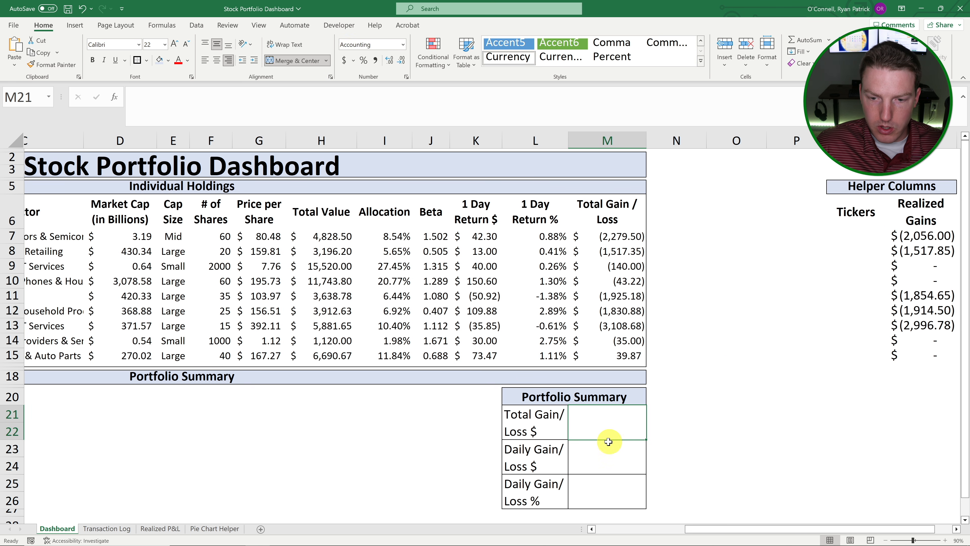
text(=sum()
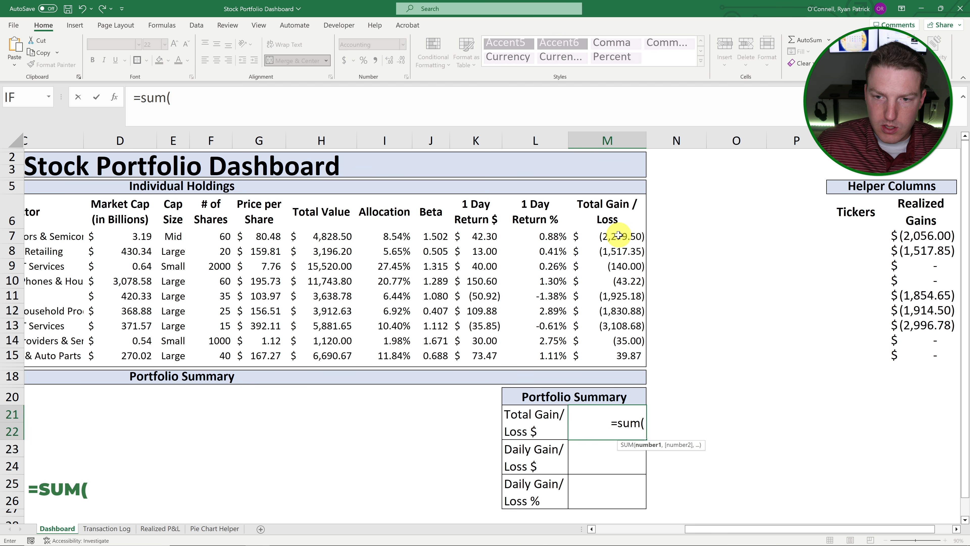
drag(619, 234, 629, 354)
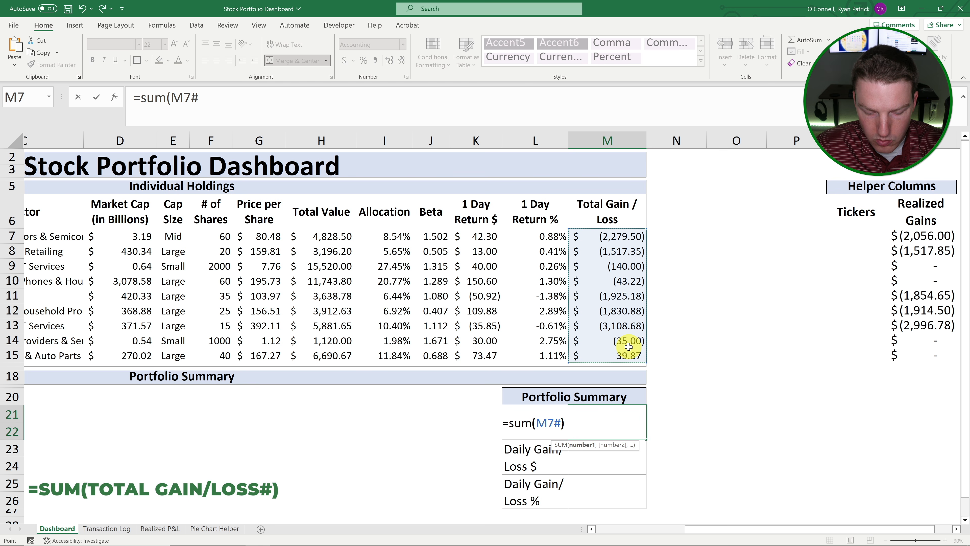
text()+()
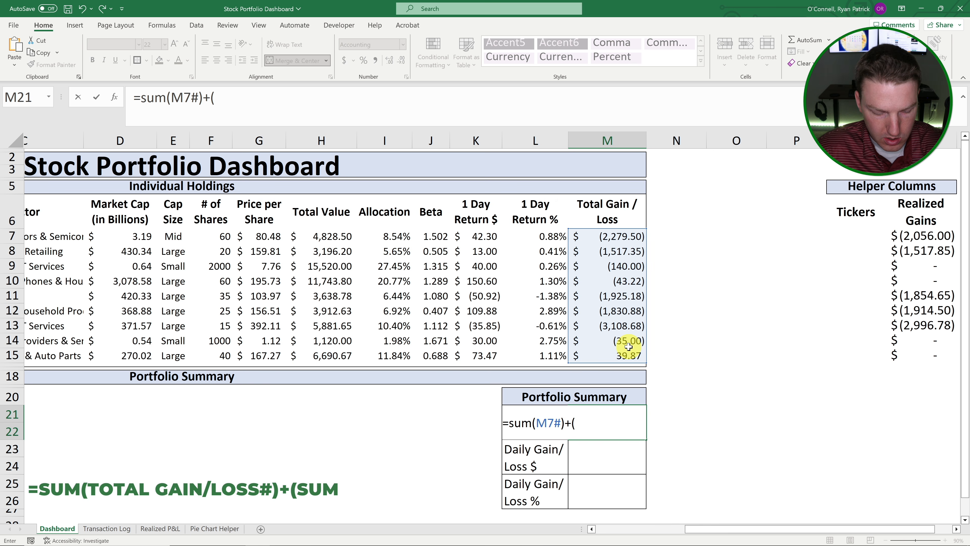
Add sum('Realized P&L'!H4:H112) to the M21 formula to total all realized gains and losses.
text(sum)
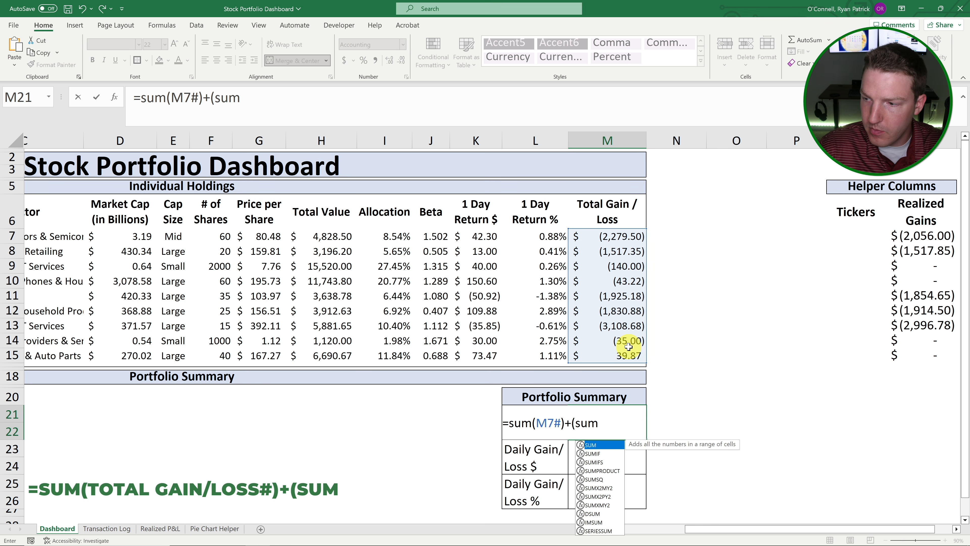
text(()
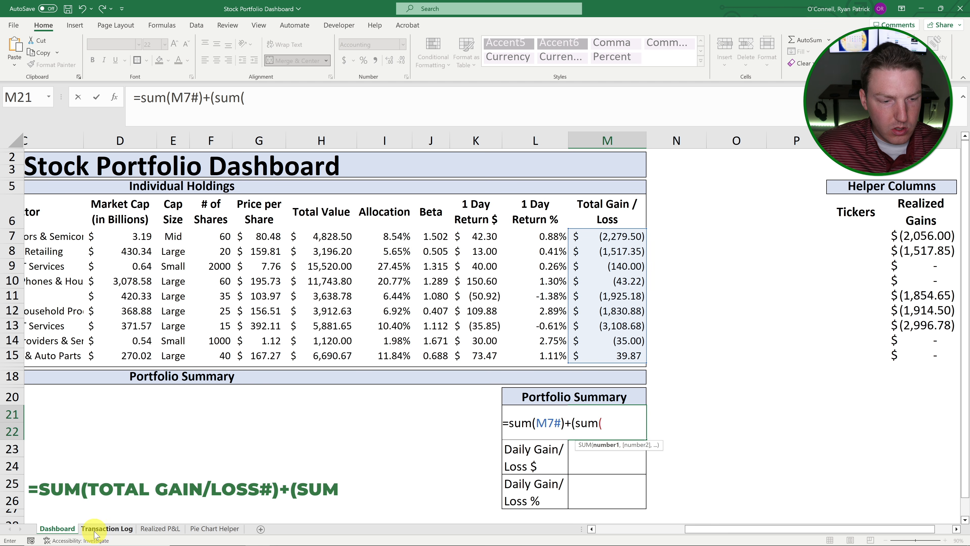
click(171, 531)
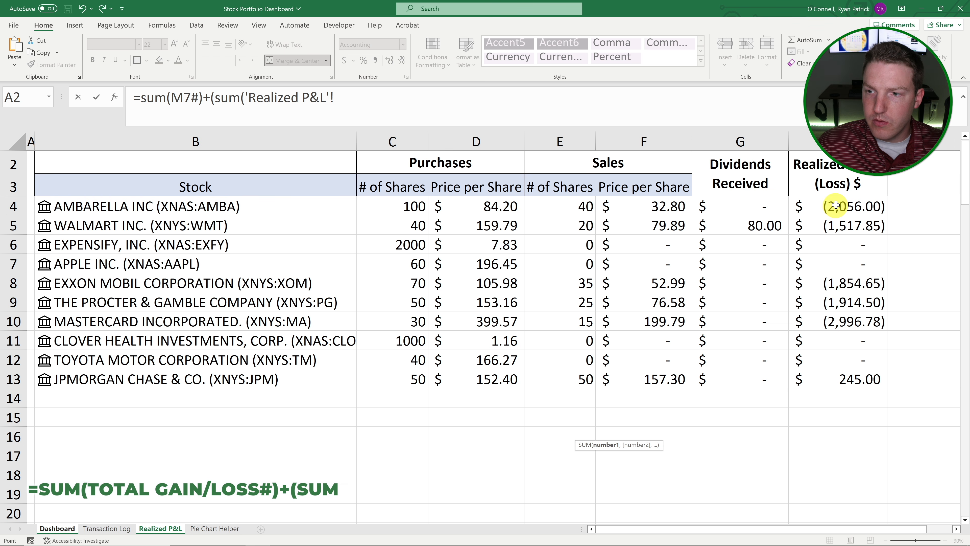
drag(836, 205, 848, 379)
key(ctrl+shift+Down)
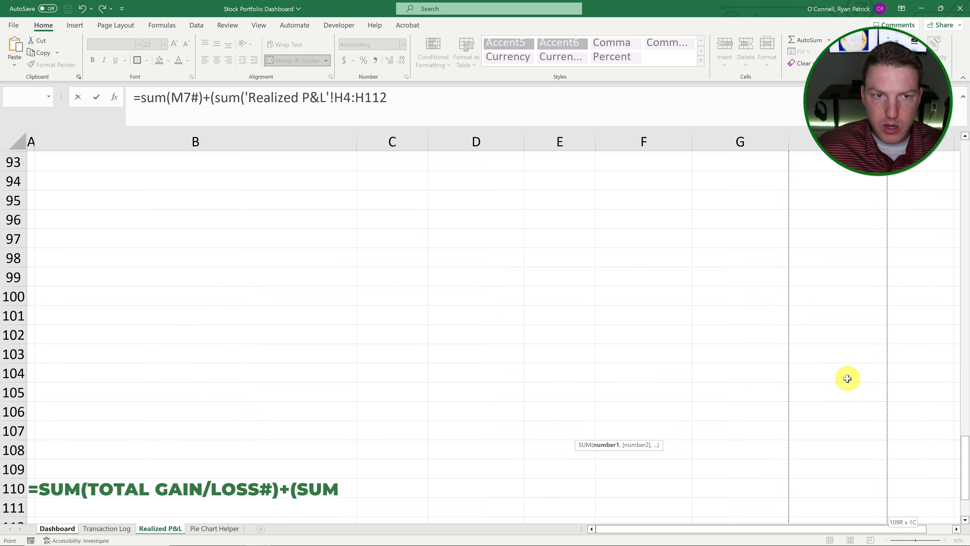
text())
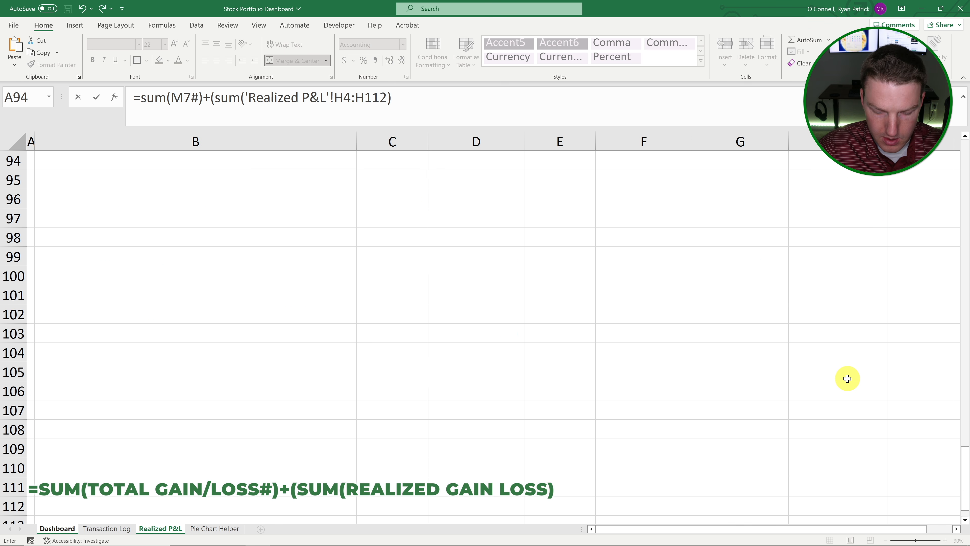
Complete the M21 formula by subtracting sum(Dashboard!R7#), closing both parentheses, and enter it.
text(-sum()
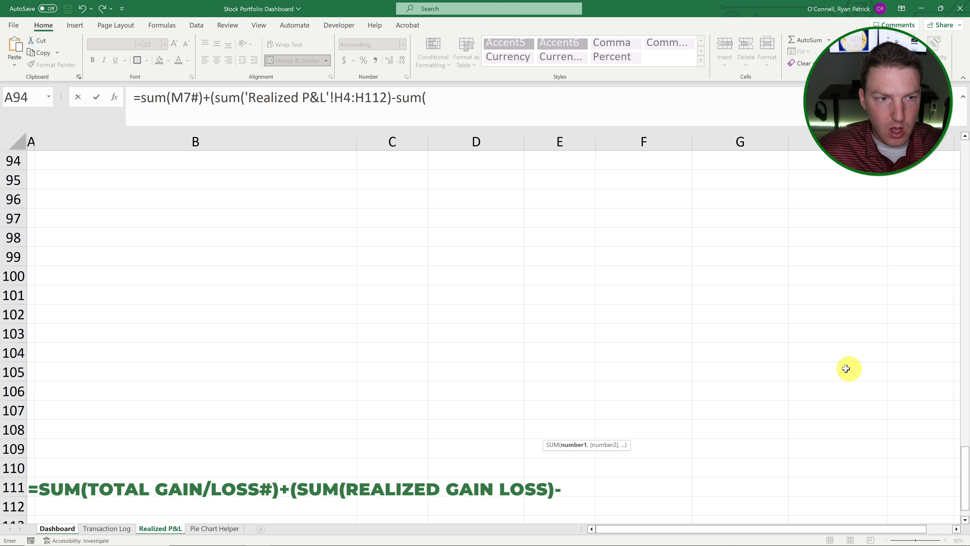
click(61, 528)
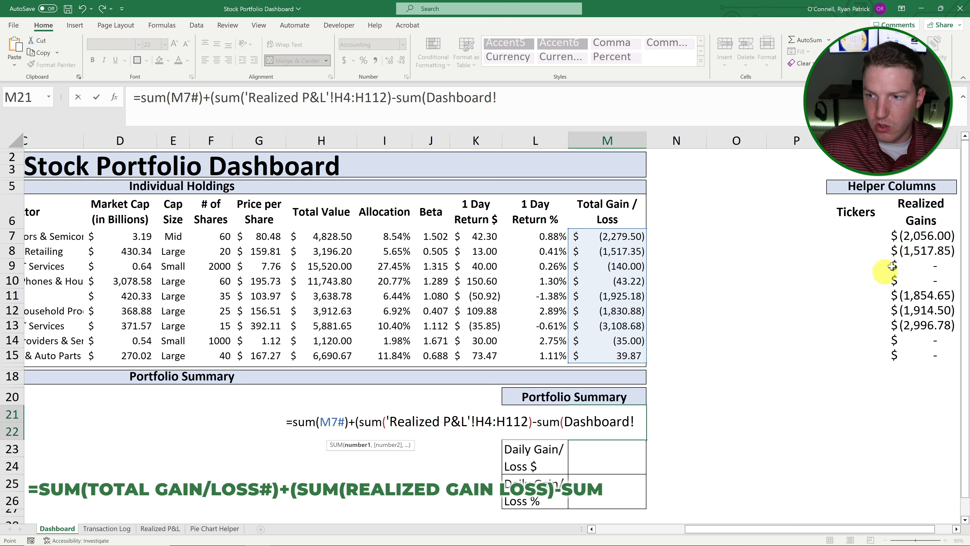
click(917, 236)
text(#)
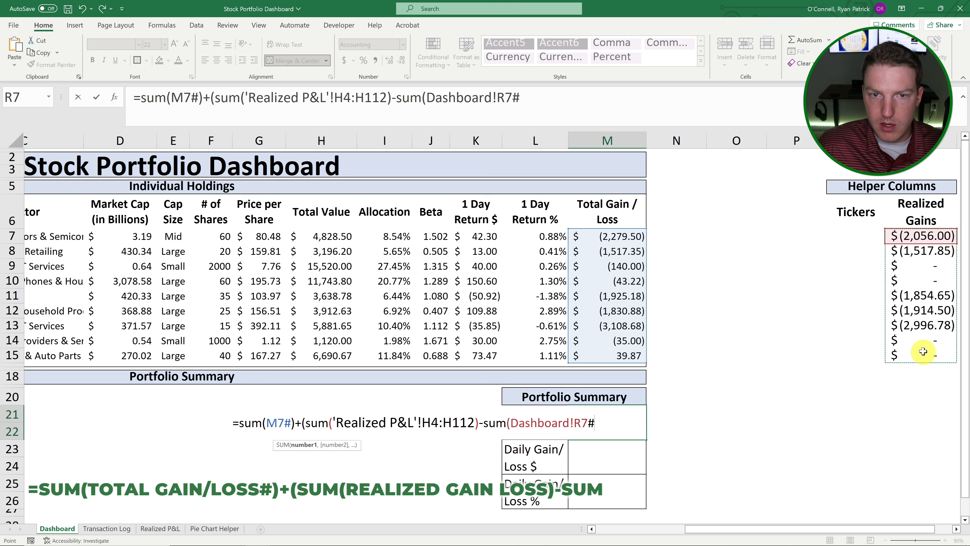
text()))
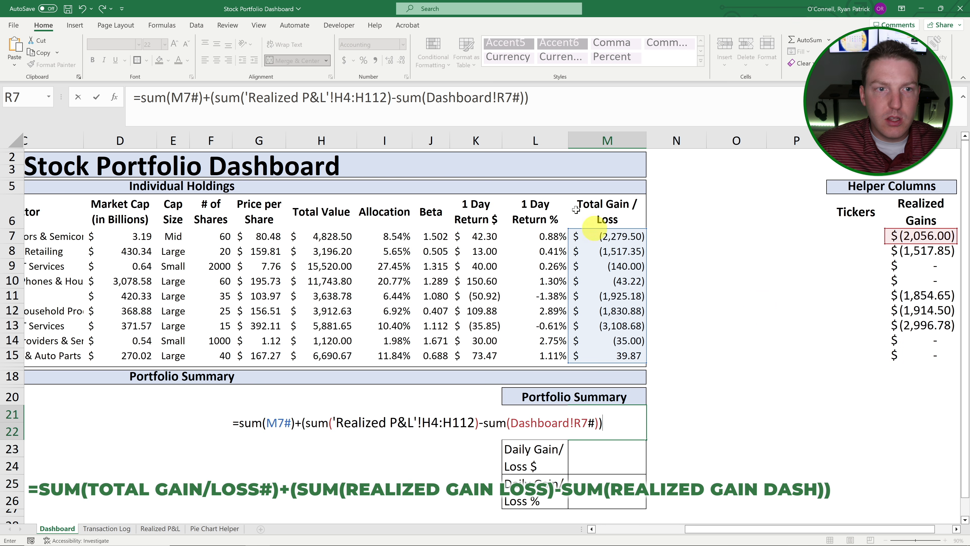
drag(214, 99, 503, 85)
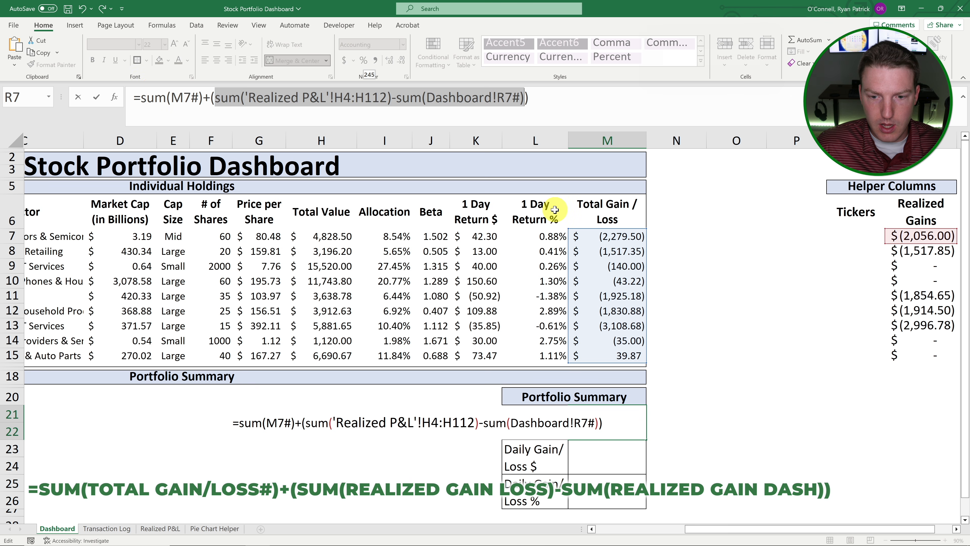
key(Return)
click(665, 443)
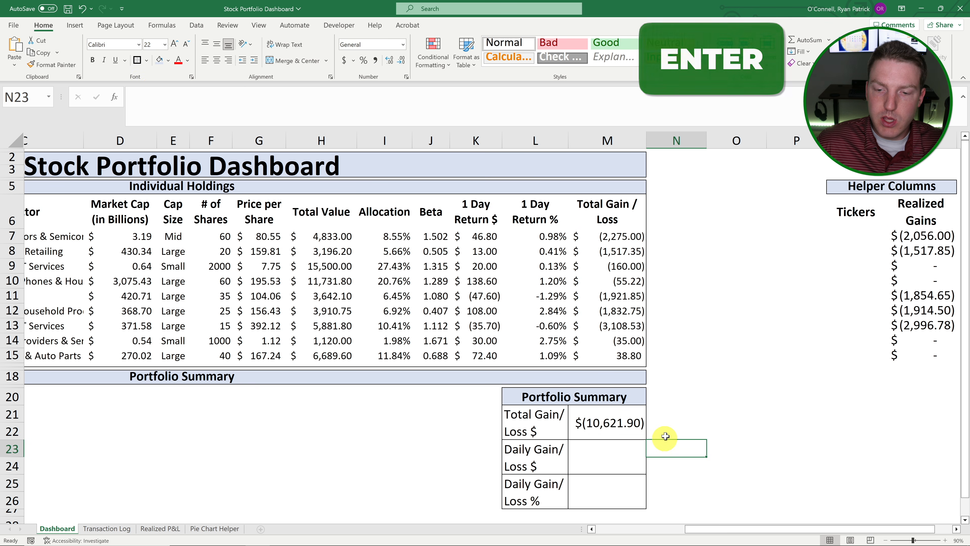
click(608, 419)
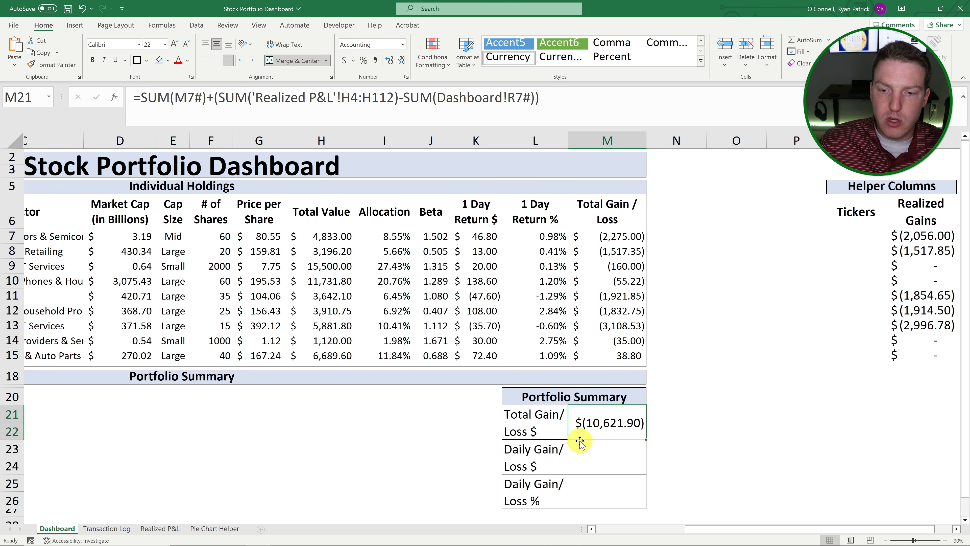
click(613, 442)
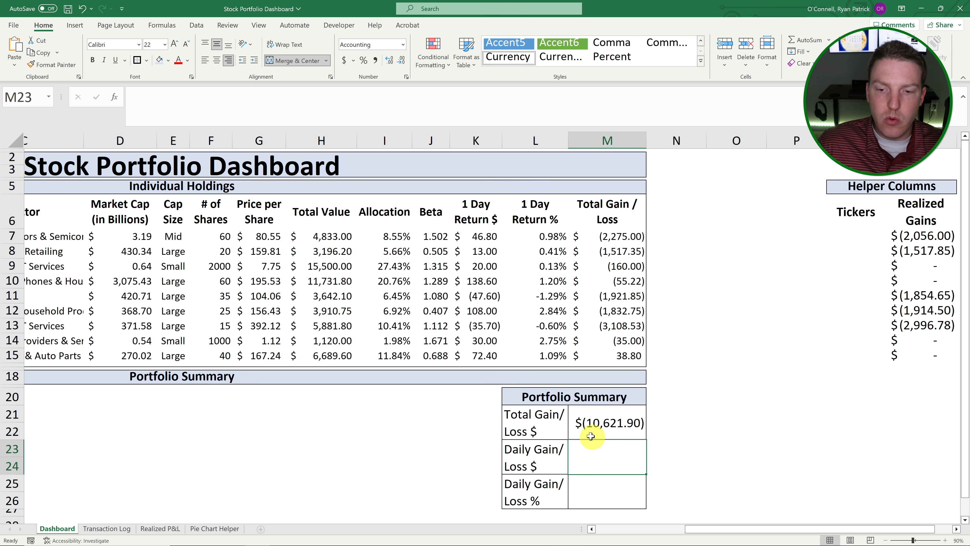
click(612, 425)
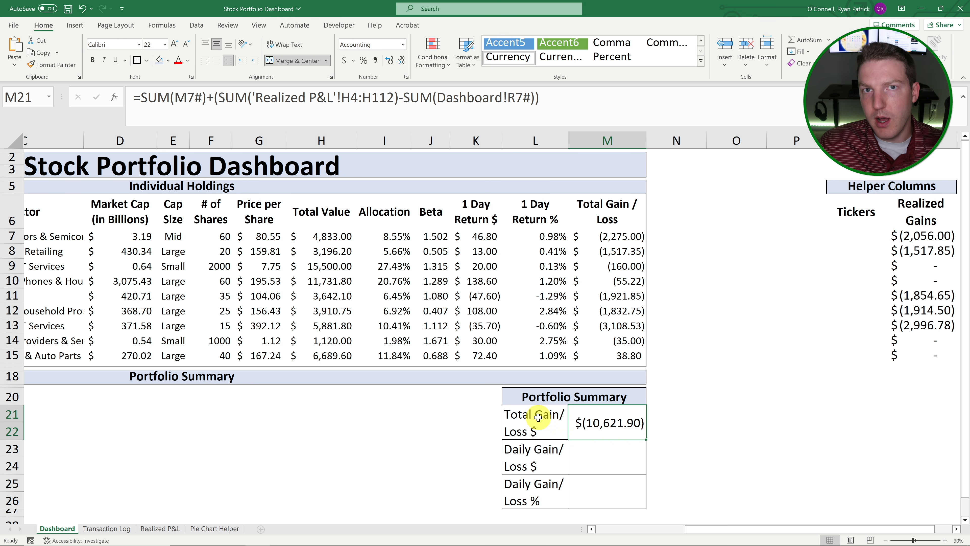
Enter a Daily Gain/Loss $ formula in M23 that sums the 1 Day Return $ column with =sum(K7#).
scroll(405, 412, left, 3)
click(895, 465)
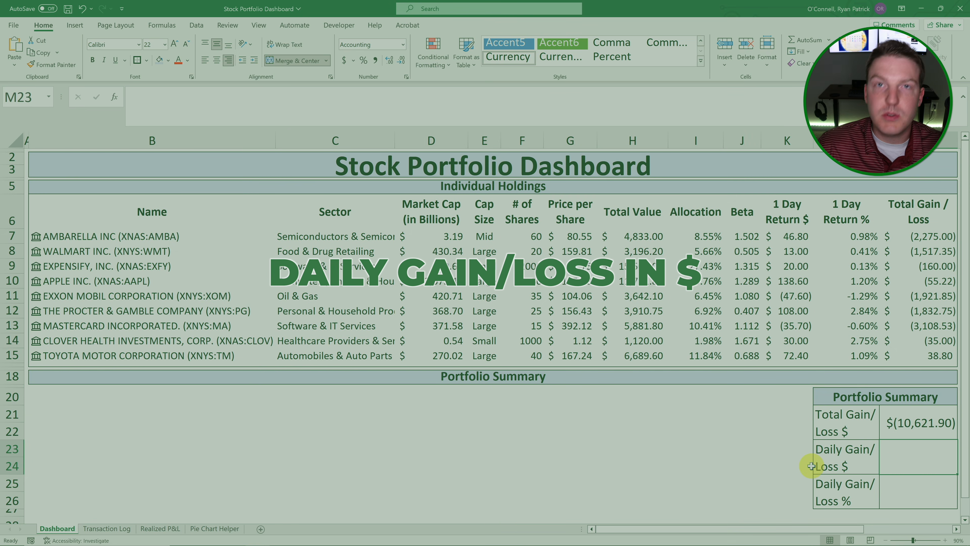
text(=su)
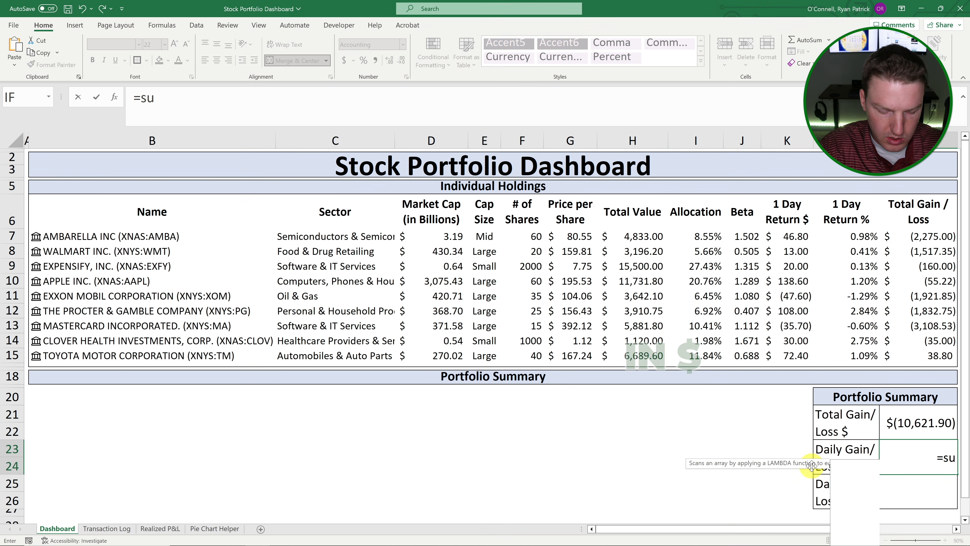
text(m()
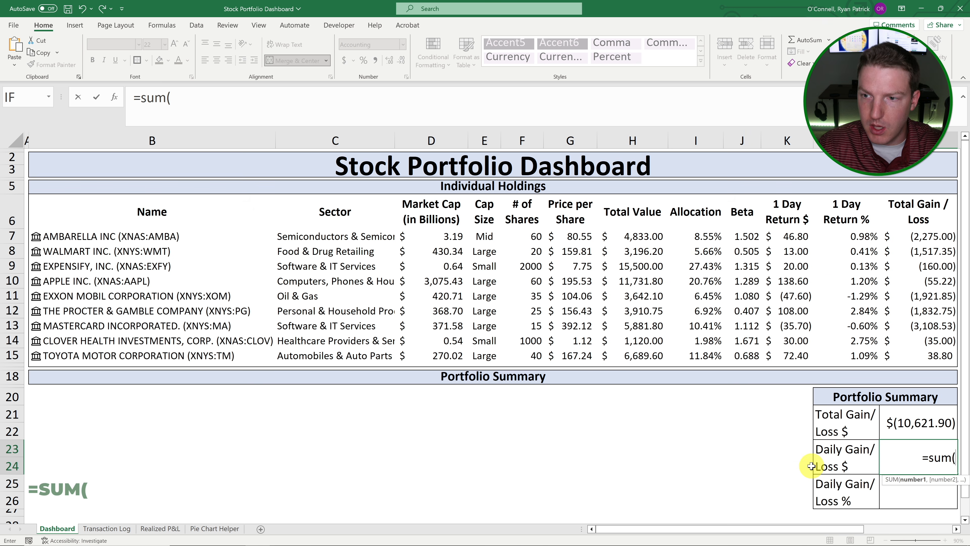
drag(795, 238, 795, 349)
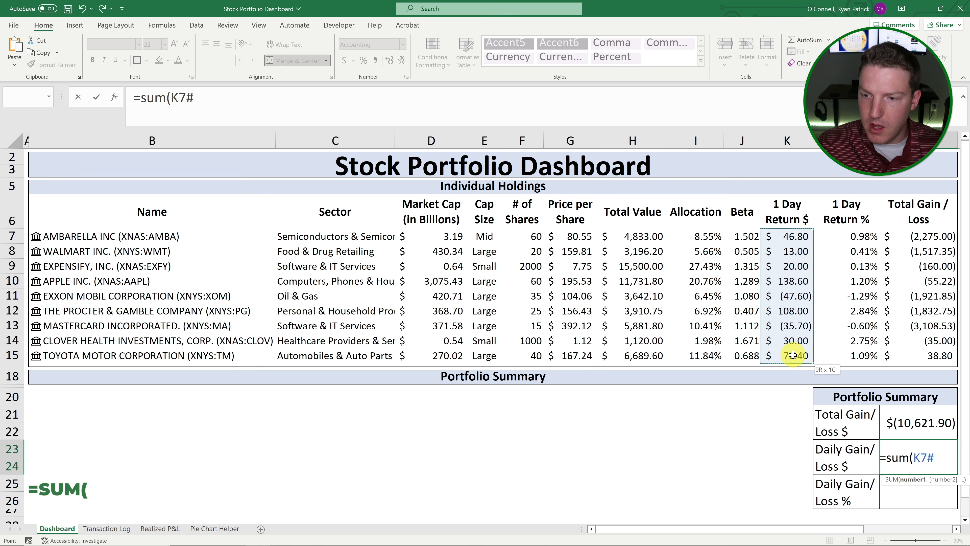
key(Return)
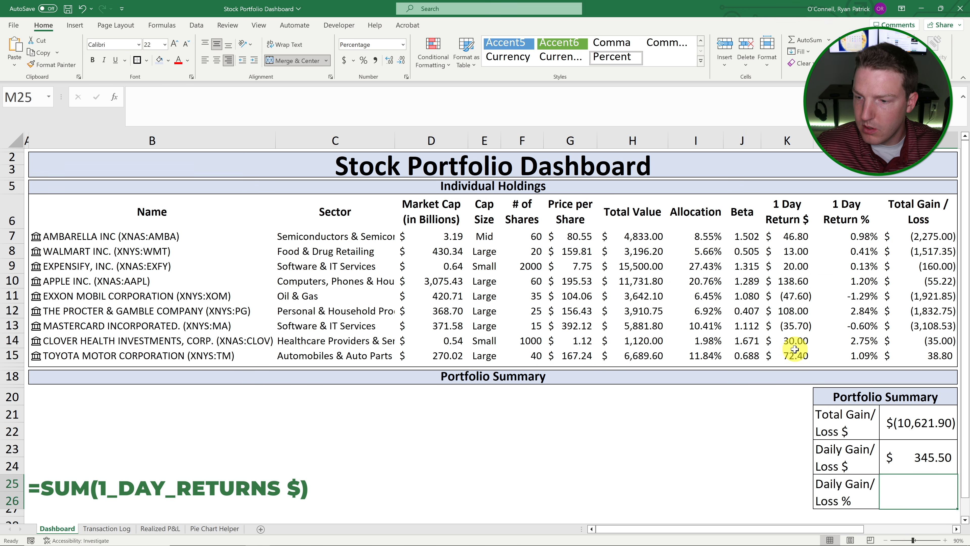
click(916, 457)
Enter =SUMPRODUCT(I7#,L7#) in M25 to compute Daily Gain/Loss % from the Allocation and 1 Day Return % columns.
click(909, 492)
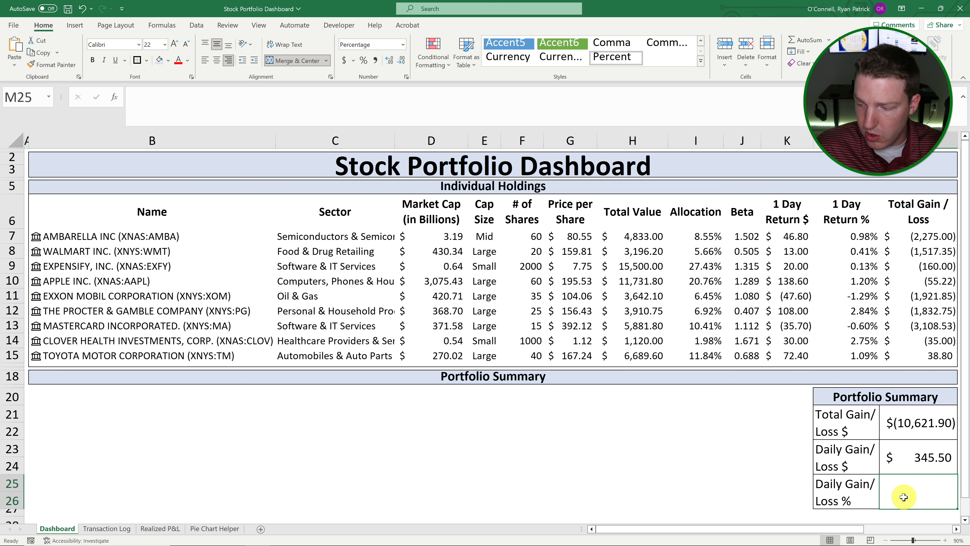
text(=sum)
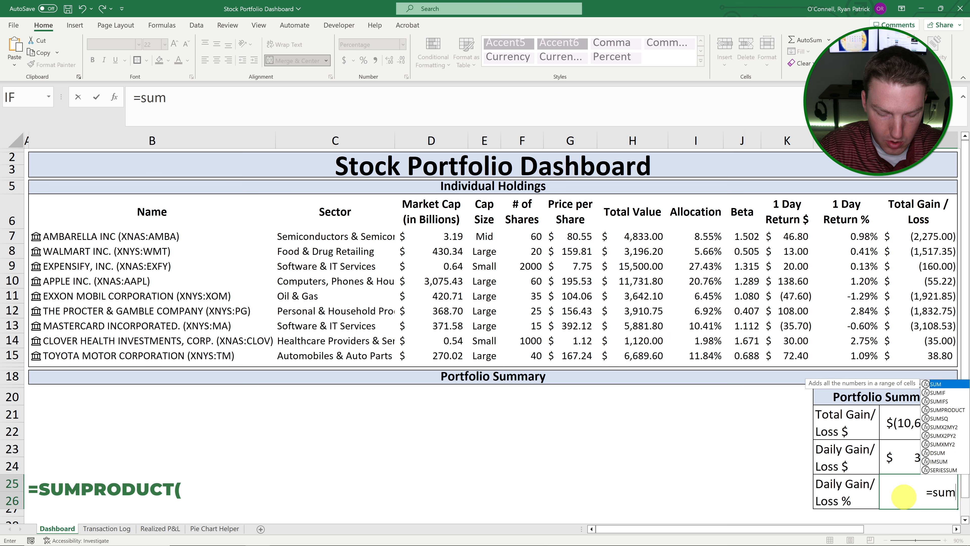
text(pr)
key(Tab)
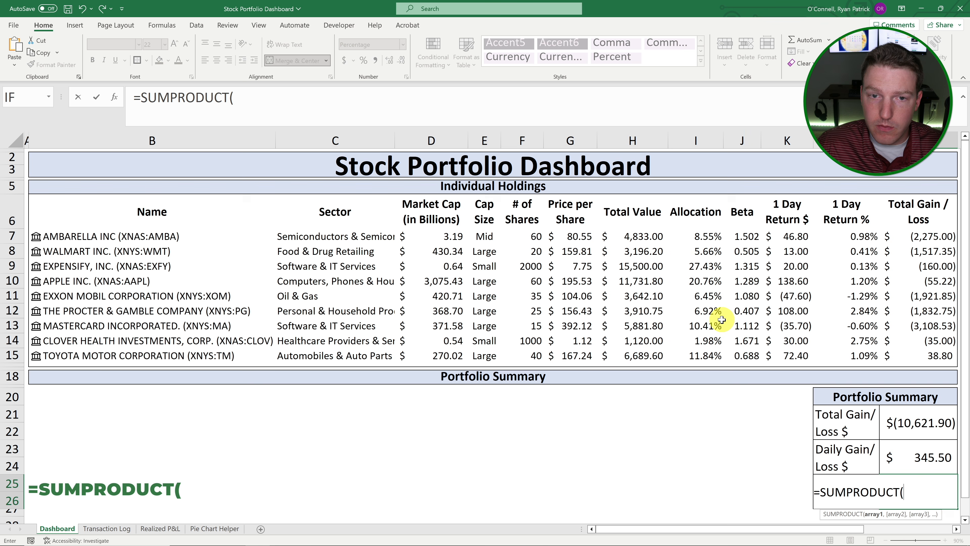
drag(703, 237, 700, 350)
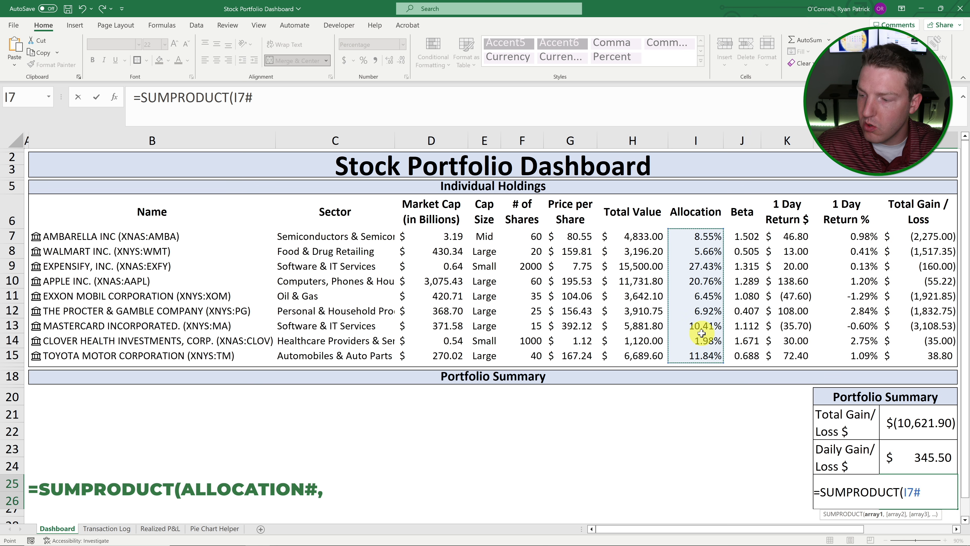
text(,)
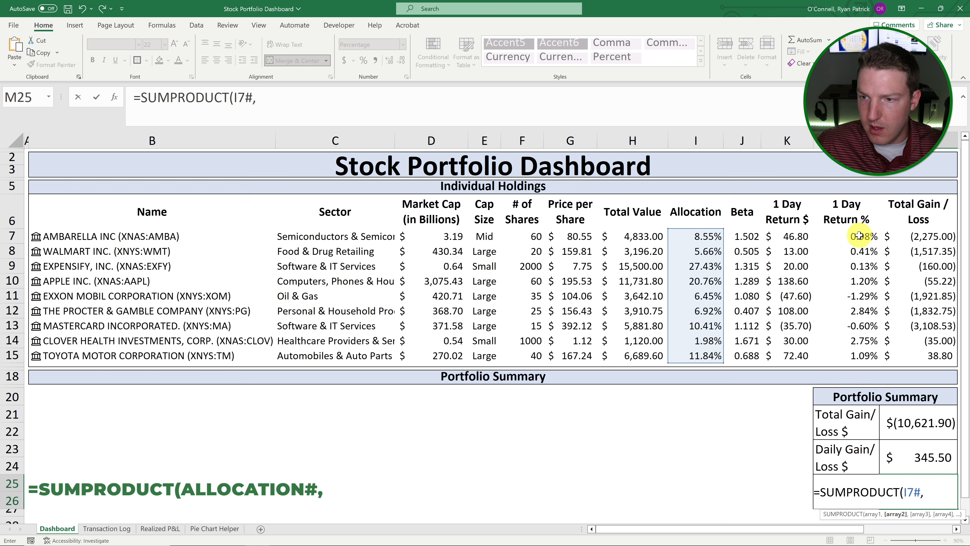
drag(859, 236, 857, 355)
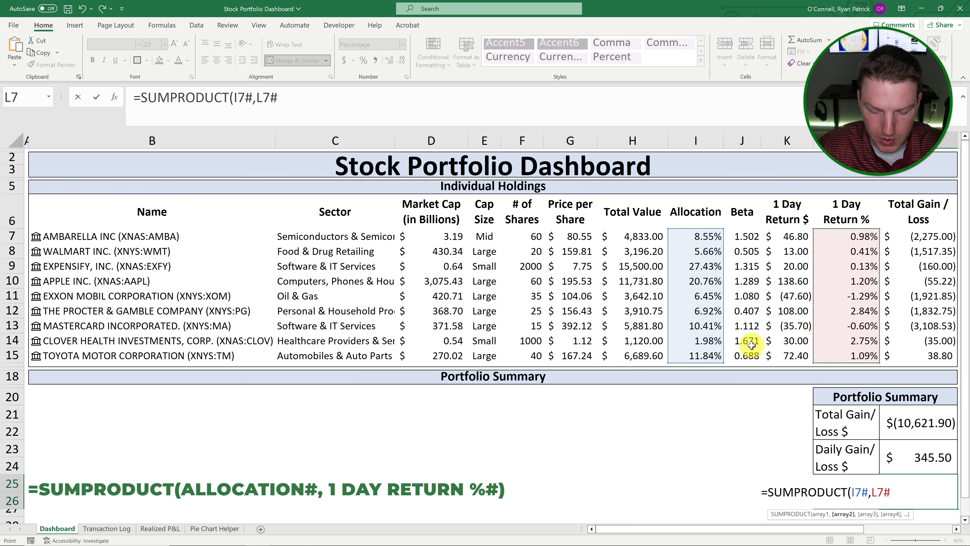
text())
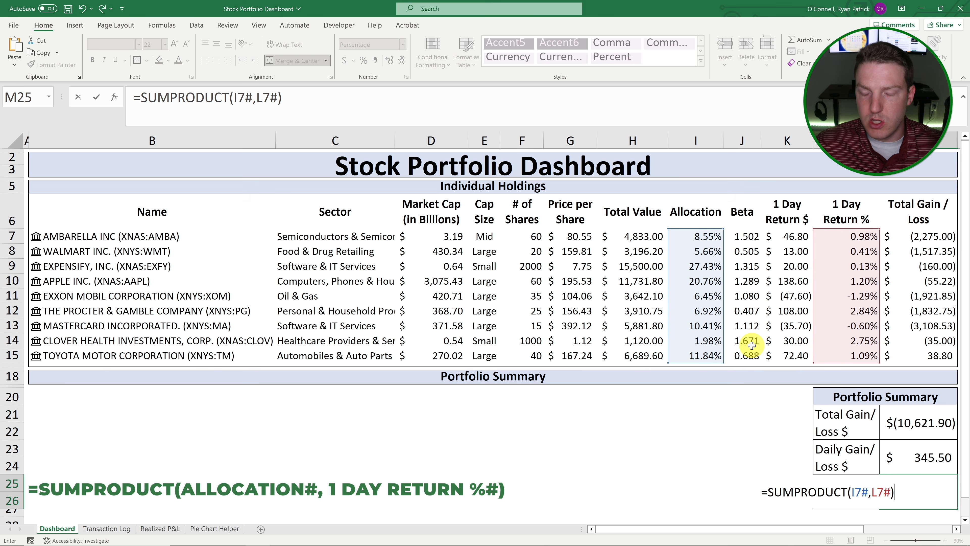
key(Return)
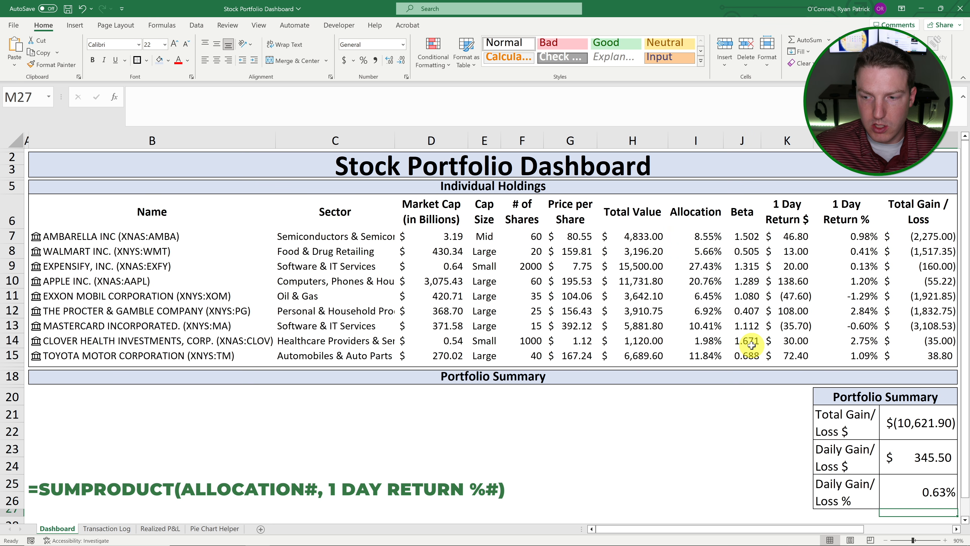
click(913, 483)
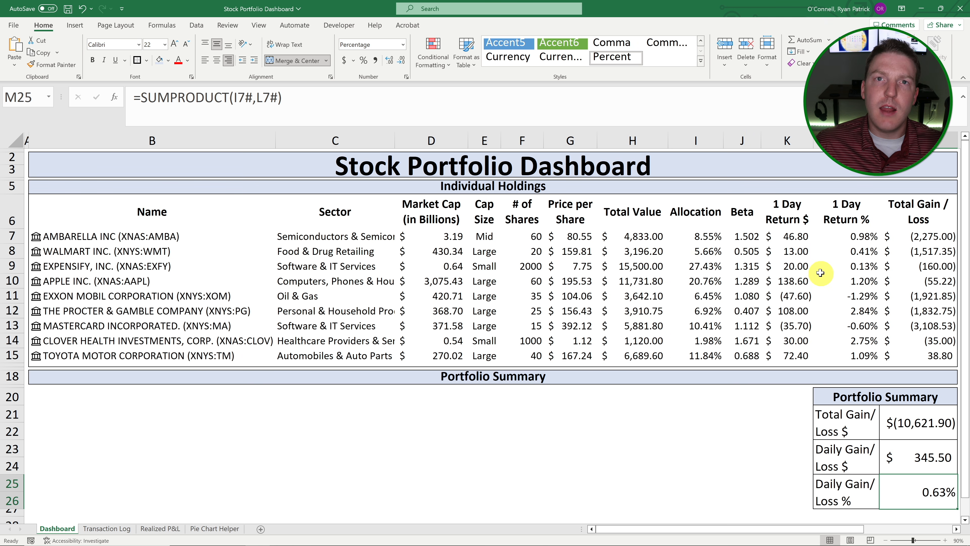
Create a conditional formatting rule on K7:M15 and the Portfolio Summary values M21:M26 for cell values less than 0.
drag(781, 239, 923, 355)
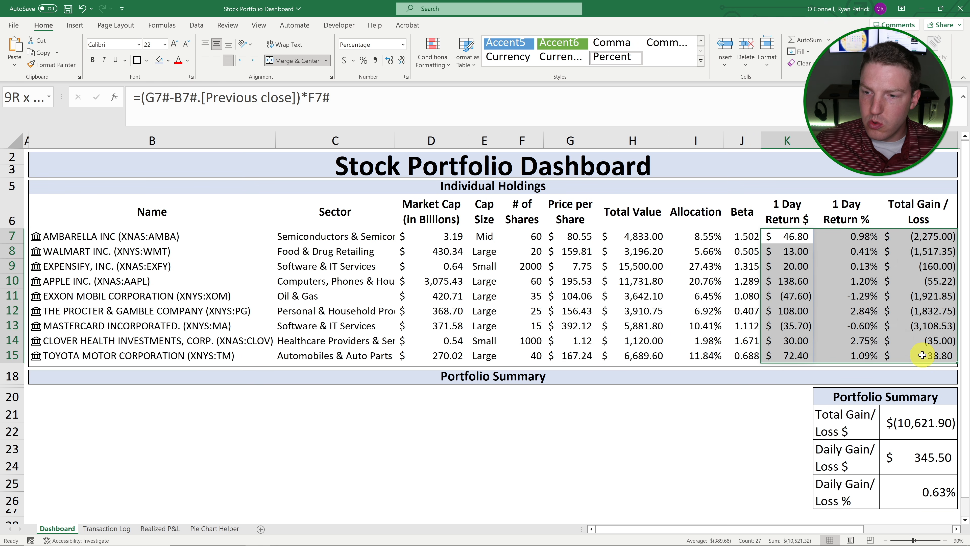
drag(901, 421, 911, 467)
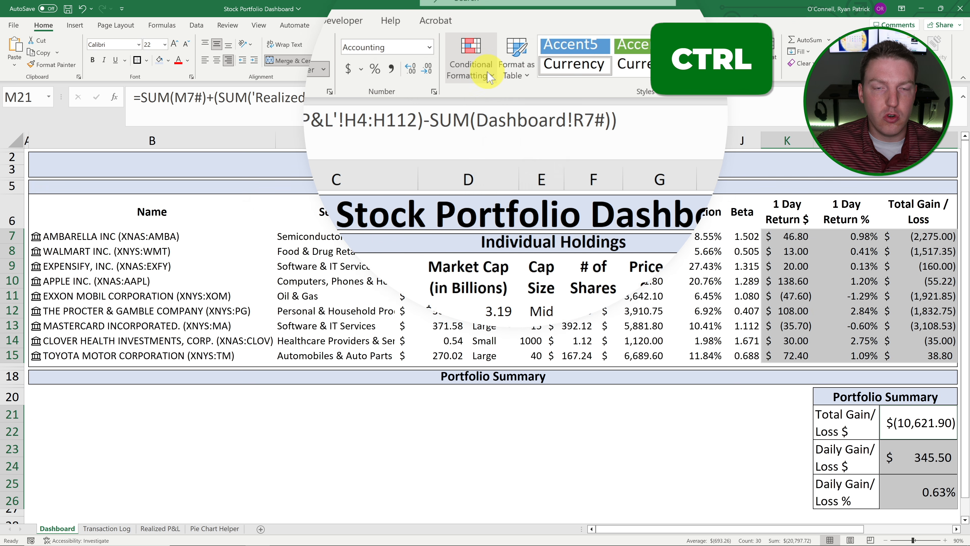
click(491, 81)
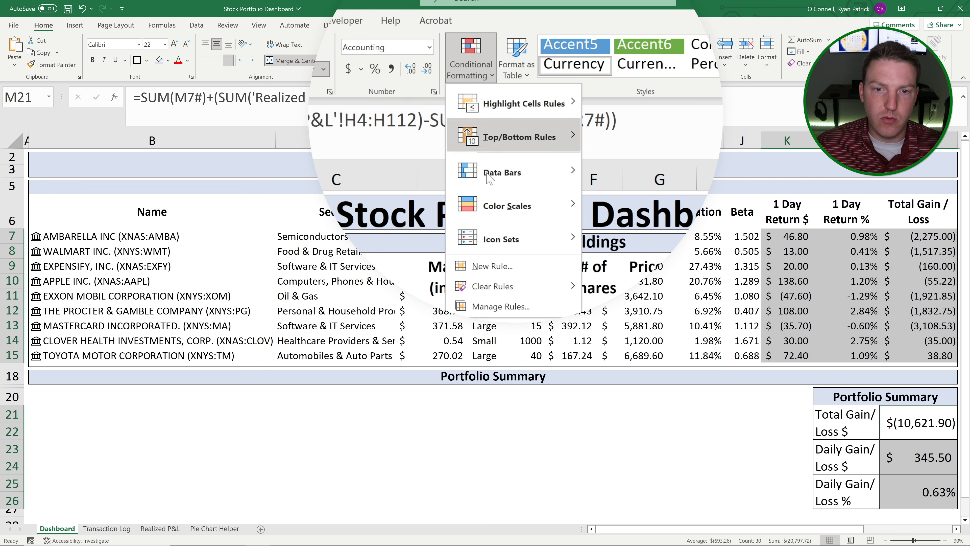
click(493, 262)
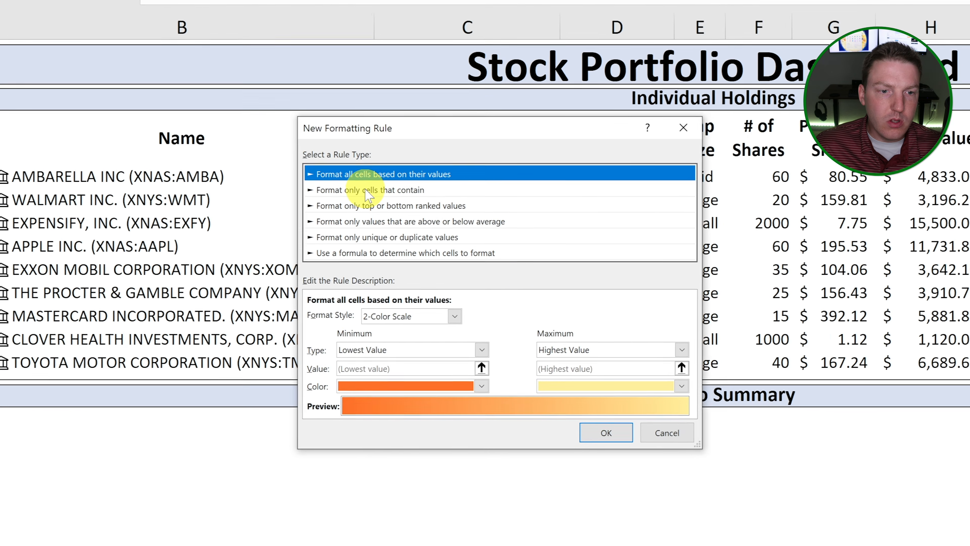
click(292, 245)
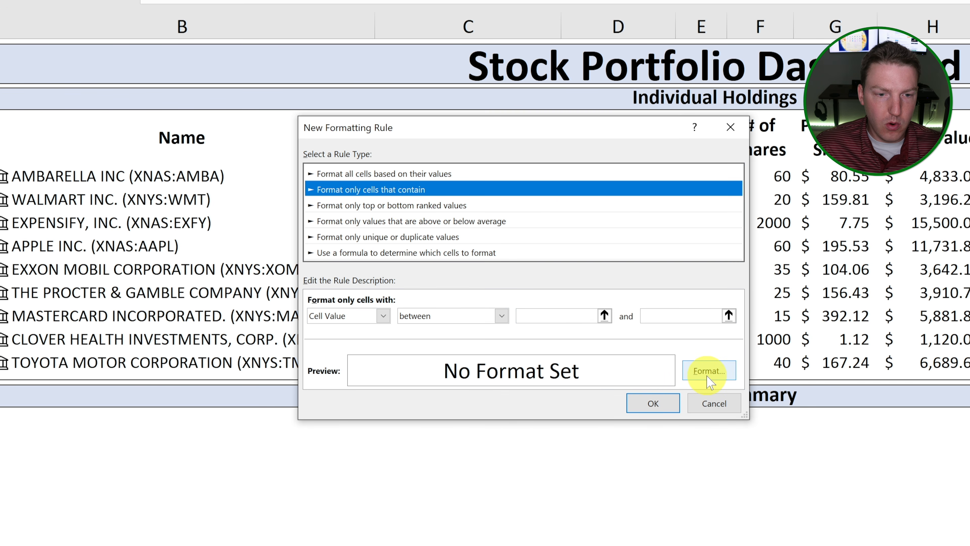
click(502, 316)
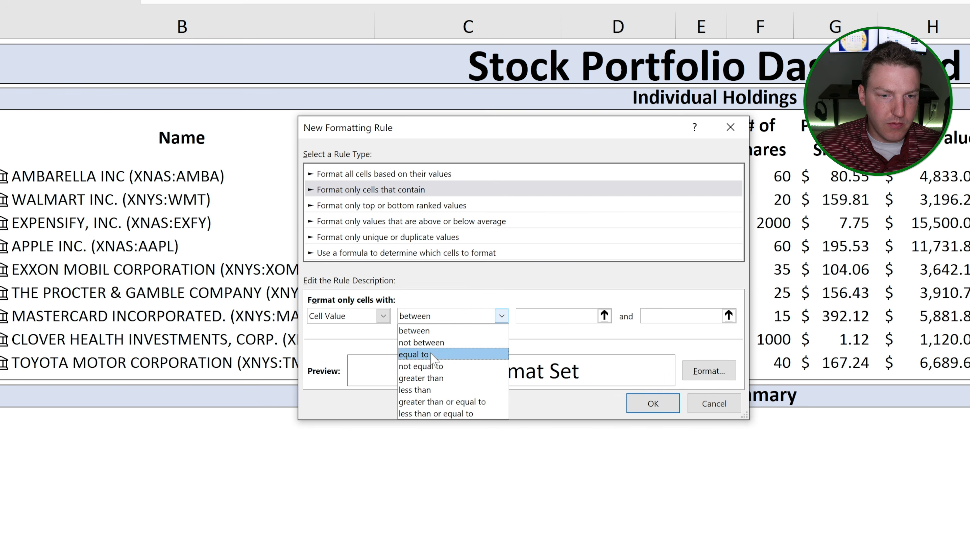
click(431, 390)
click(547, 316)
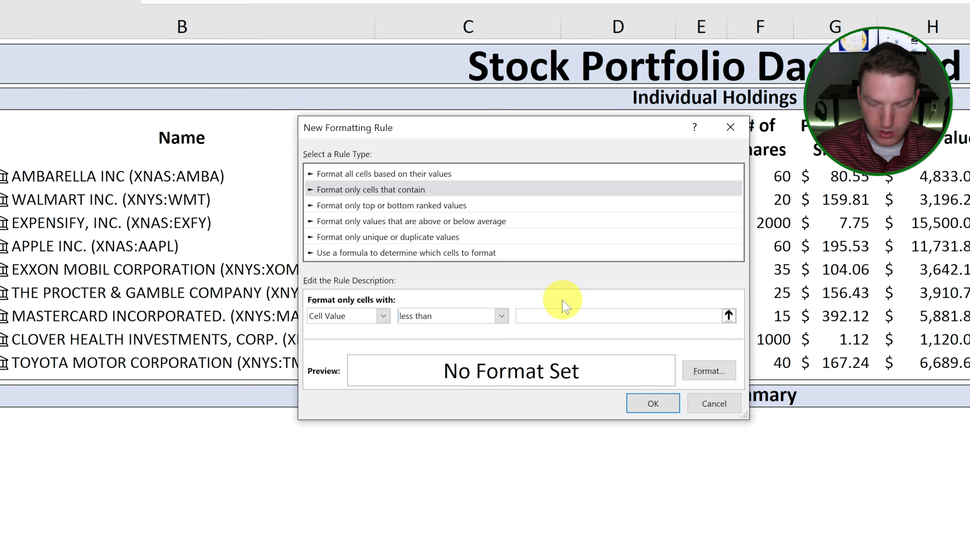
Give the less-than-0 rule a red font color and apply the rule to the selected cells.
click(709, 371)
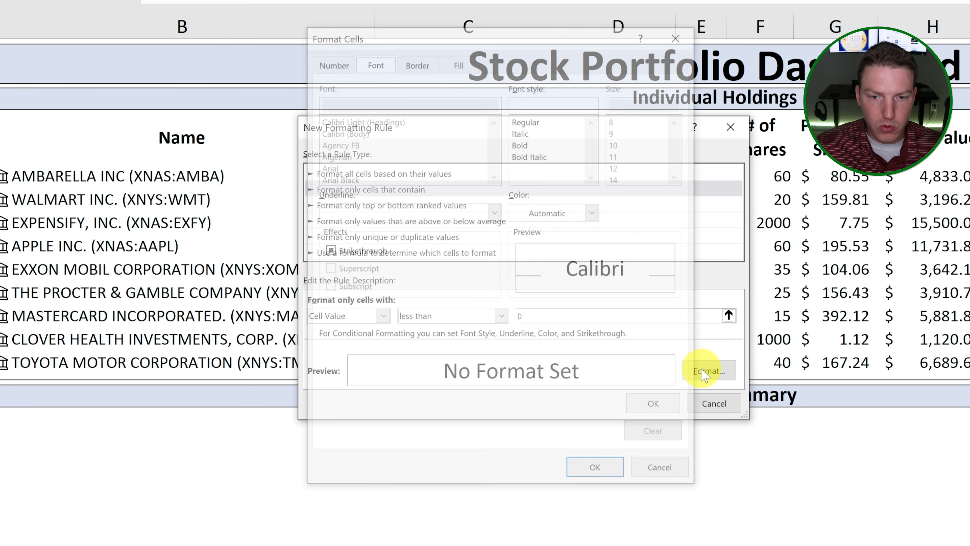
click(457, 62)
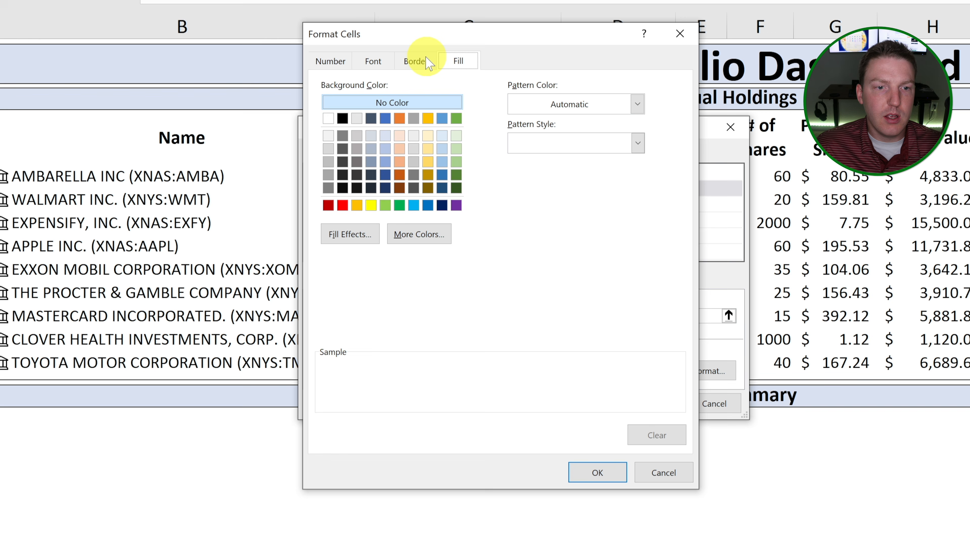
click(374, 62)
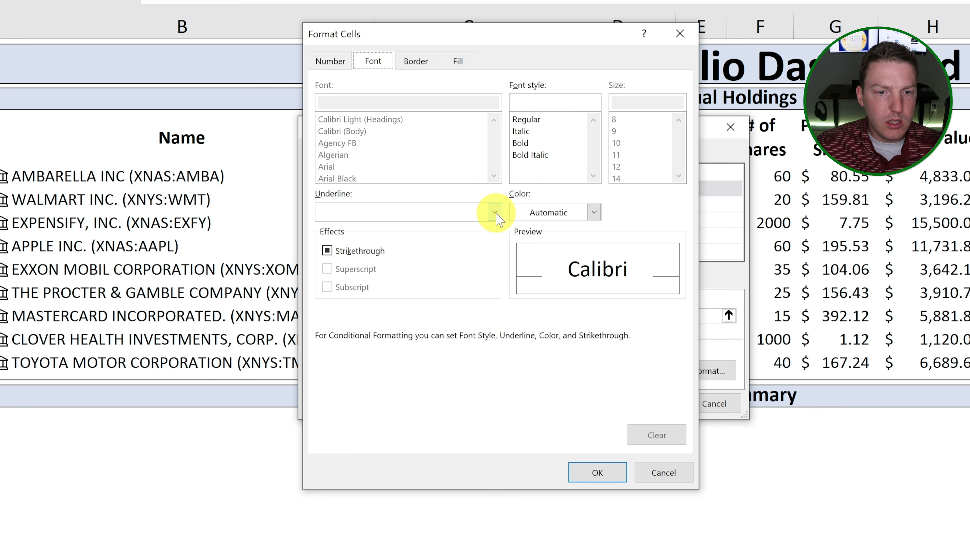
click(594, 213)
click(532, 381)
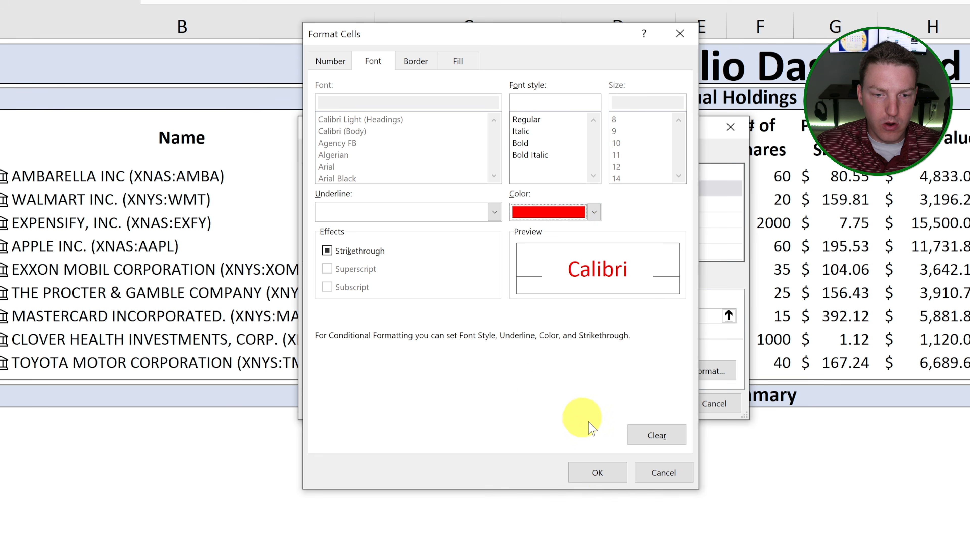
click(598, 473)
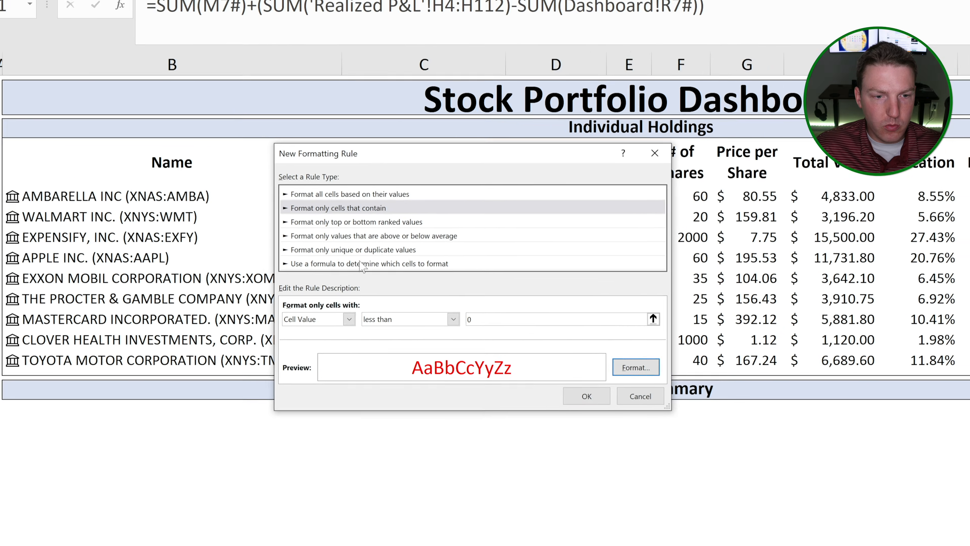
click(587, 396)
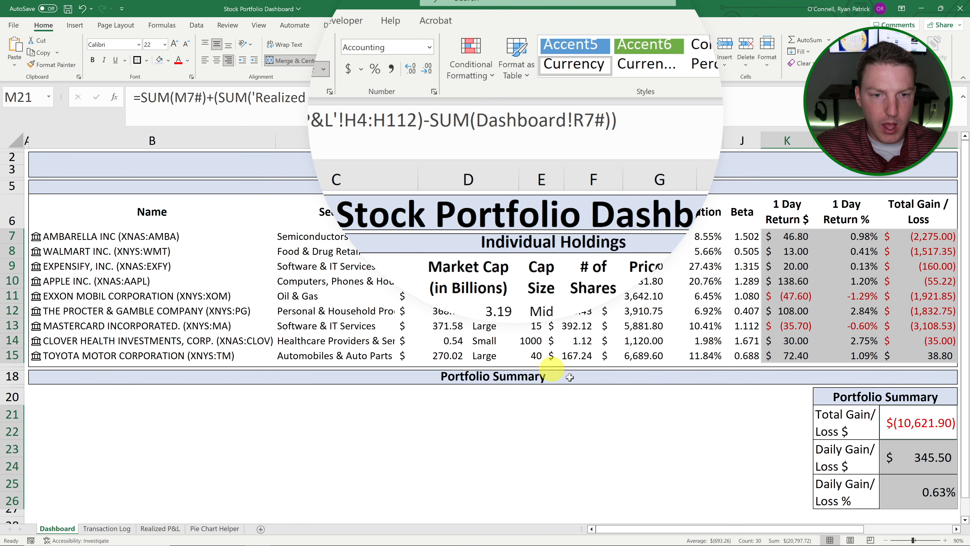
Start a second conditional formatting rule on the same cells for cell values greater than 0.
click(468, 75)
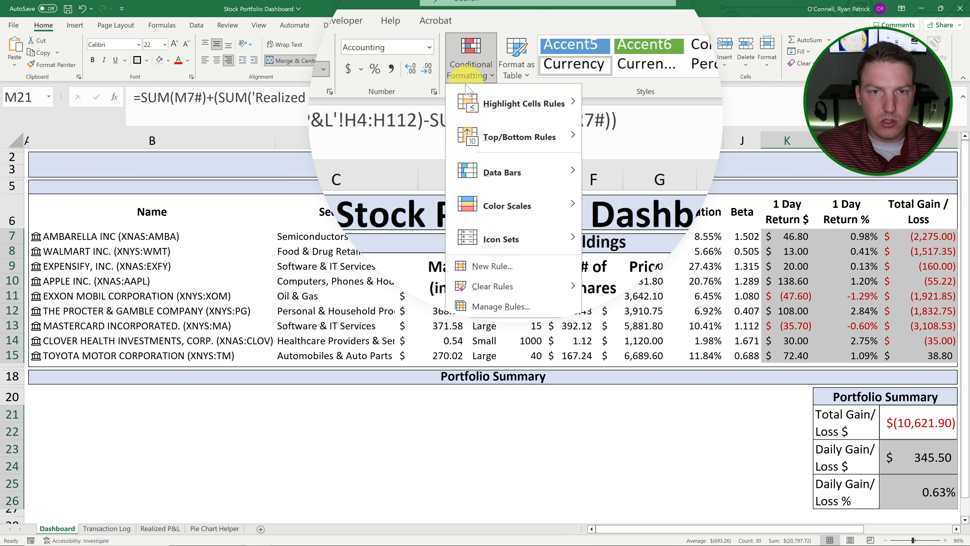
click(492, 266)
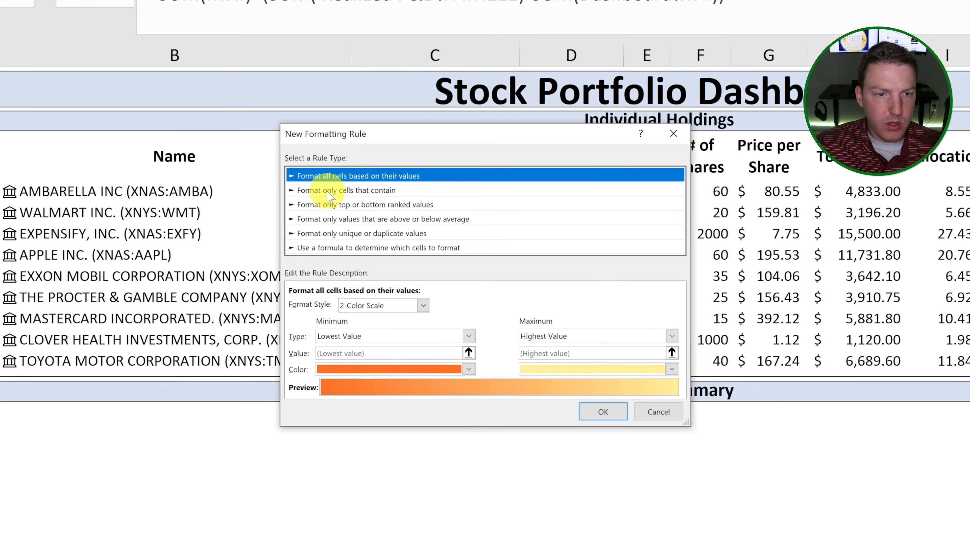
click(282, 232)
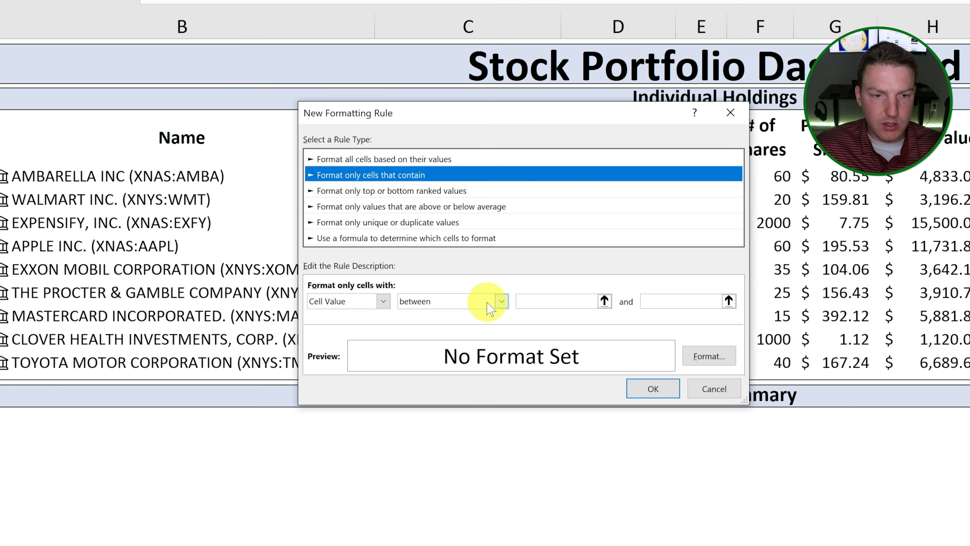
click(501, 302)
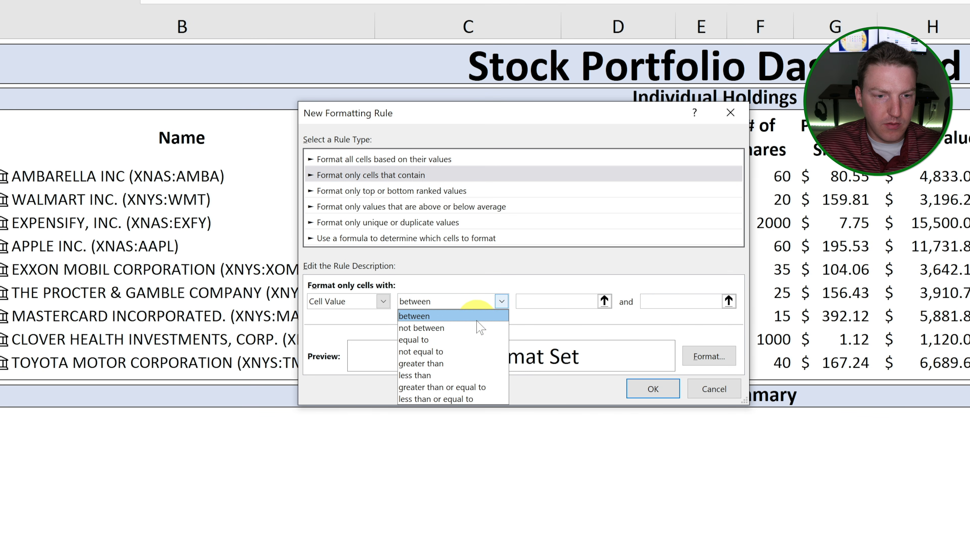
click(438, 363)
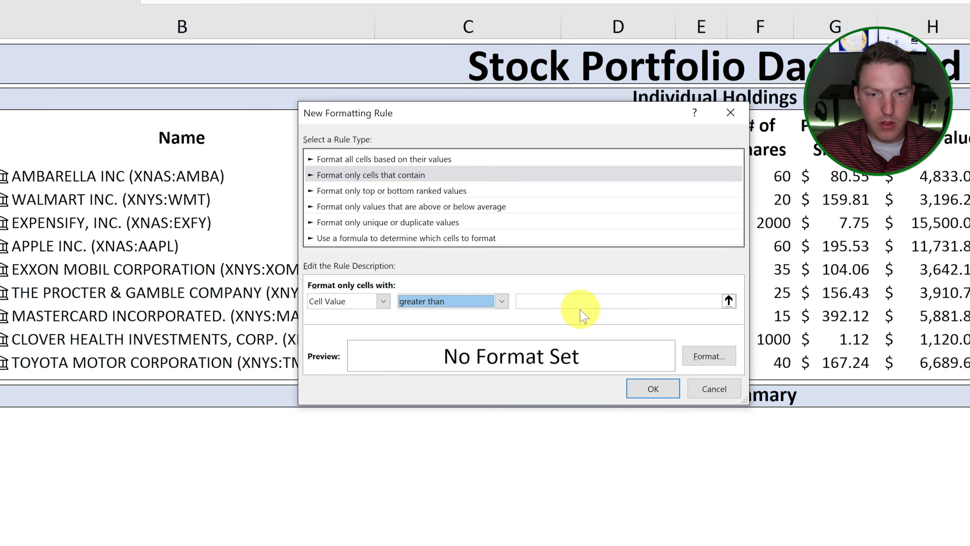
click(580, 300)
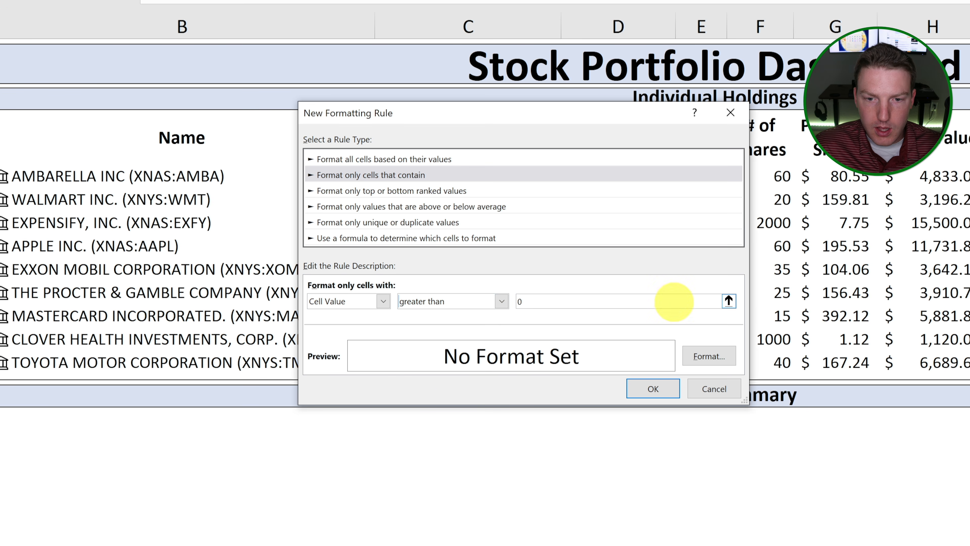
Give the greater-than-0 rule a green font color and apply it to the selected gain and loss cells.
click(709, 355)
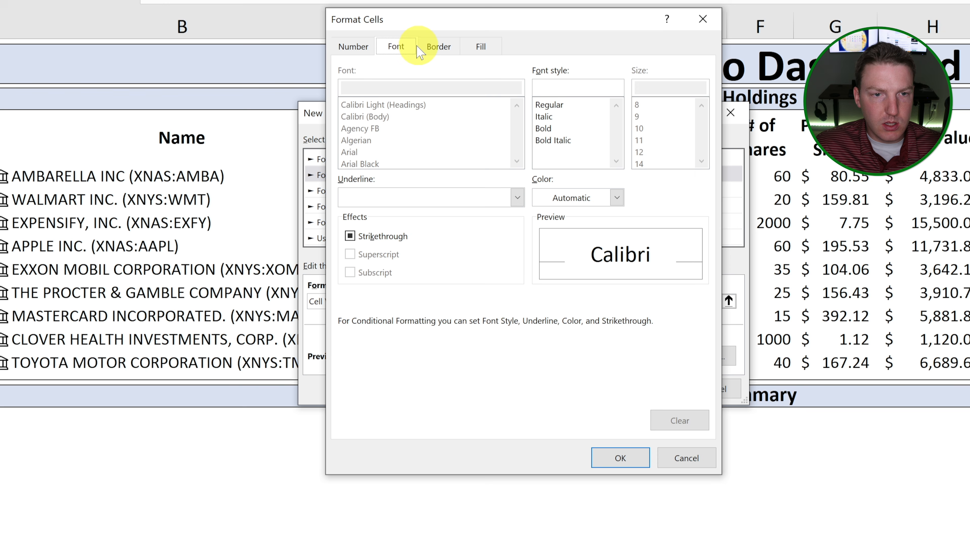
click(617, 197)
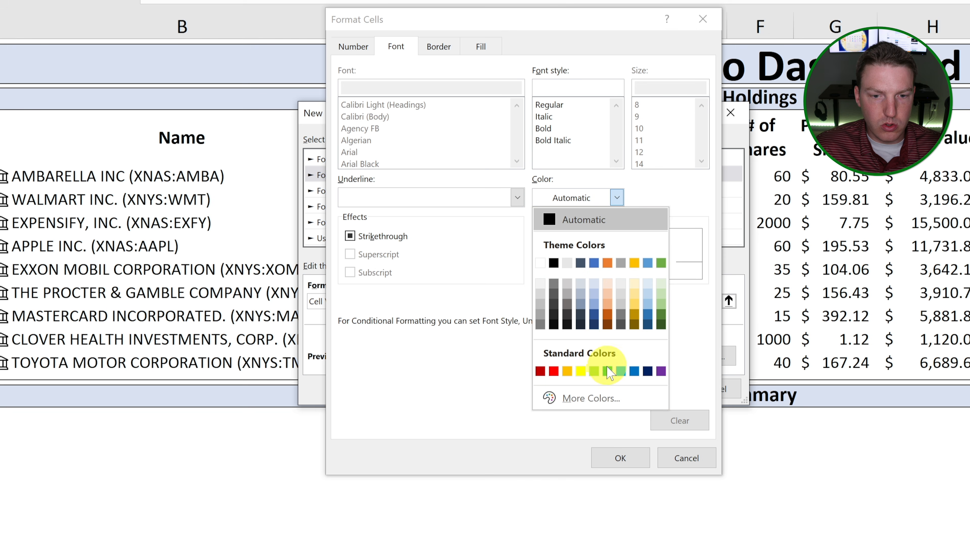
click(613, 370)
click(620, 457)
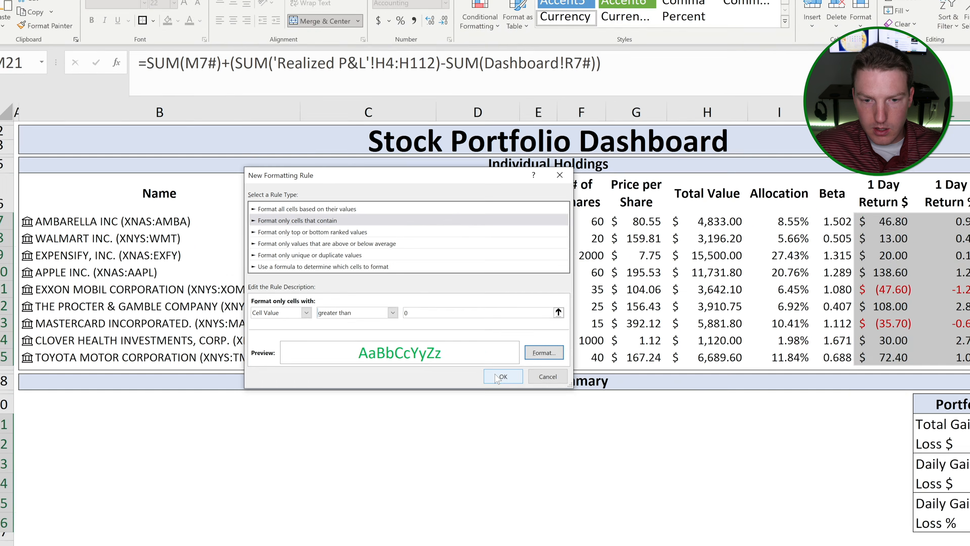
click(613, 386)
click(965, 471)
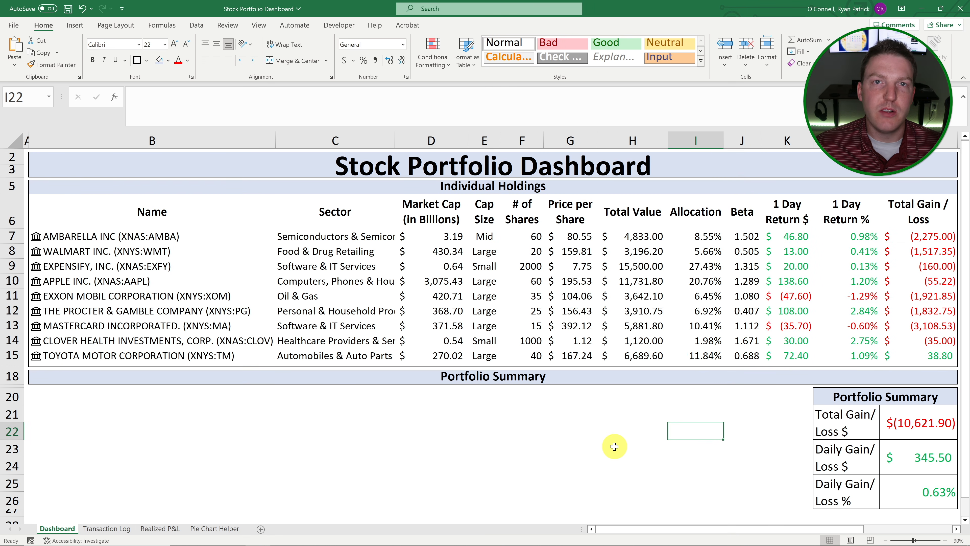
On the Pie Chart Helper sheet, enter =UNIQUE(Dashboard!E7#) in B3 to list the distinct cap sizes.
click(70, 396)
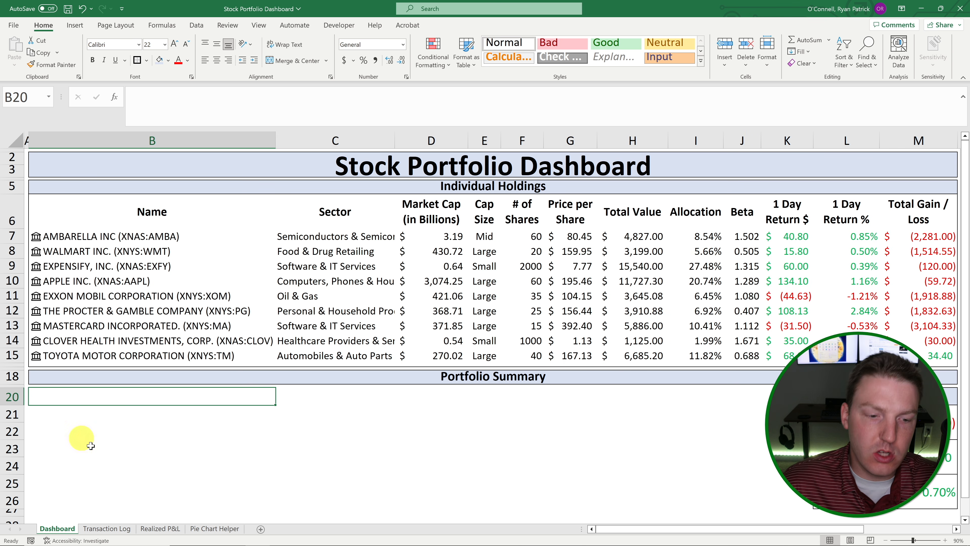
click(227, 530)
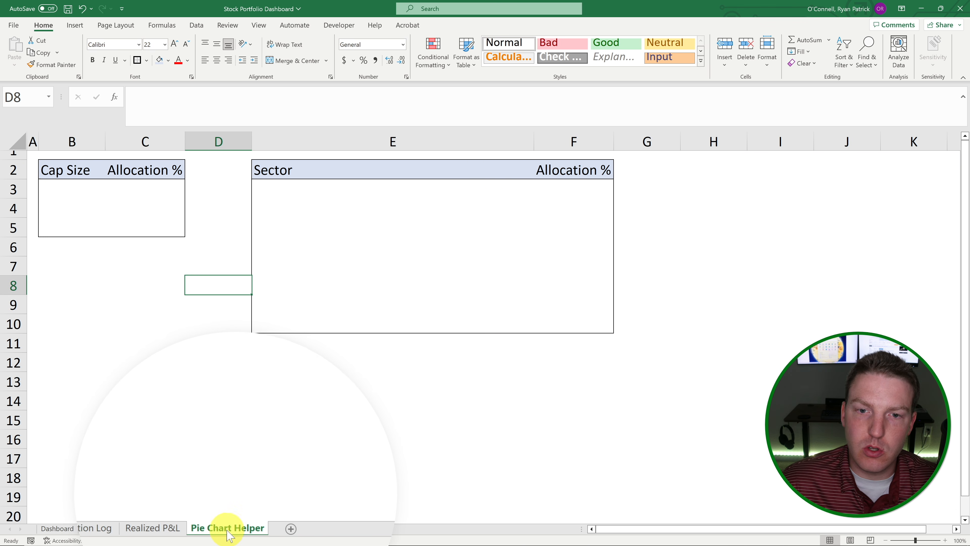
click(63, 190)
drag(83, 192, 145, 225)
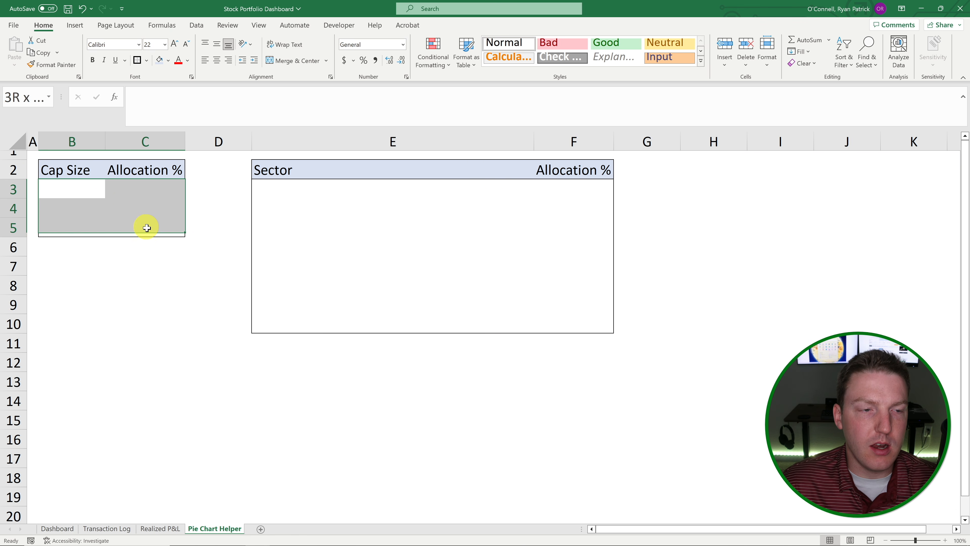
click(82, 191)
text(=uni)
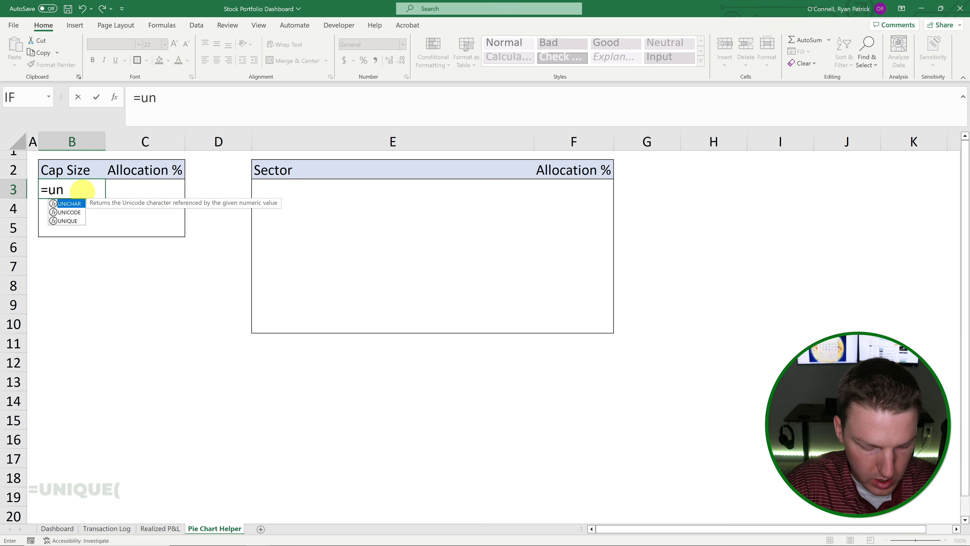
key(Down)
key(Down)
key(Tab)
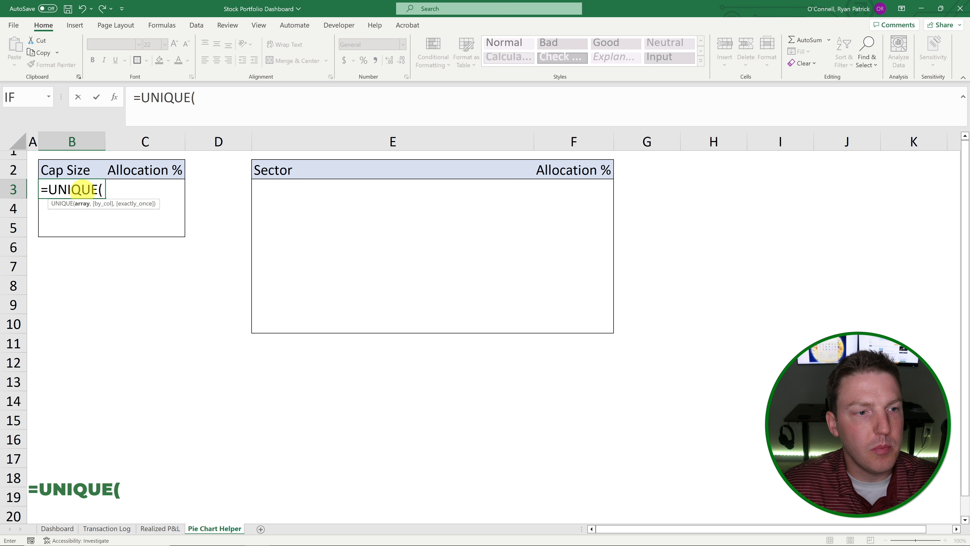
click(59, 529)
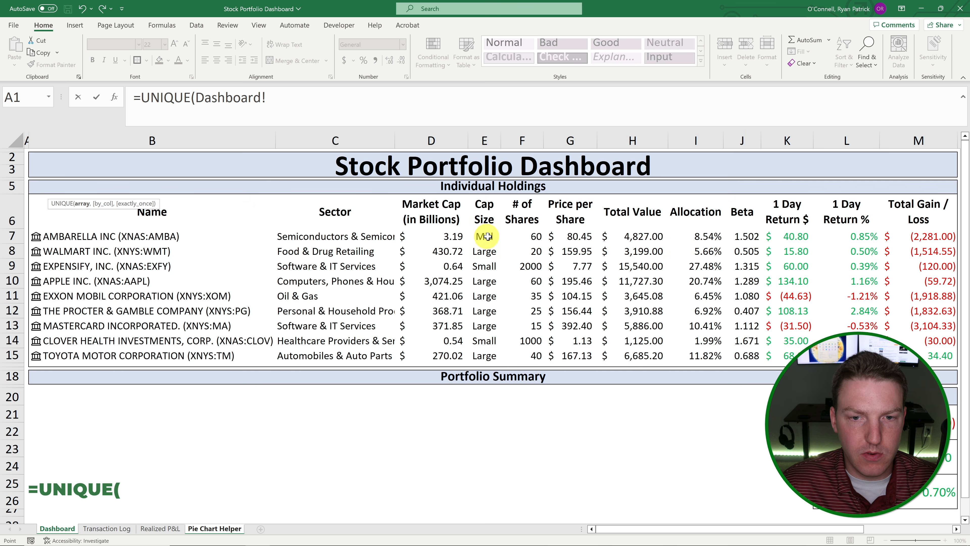
drag(484, 236, 482, 355)
key(Return)
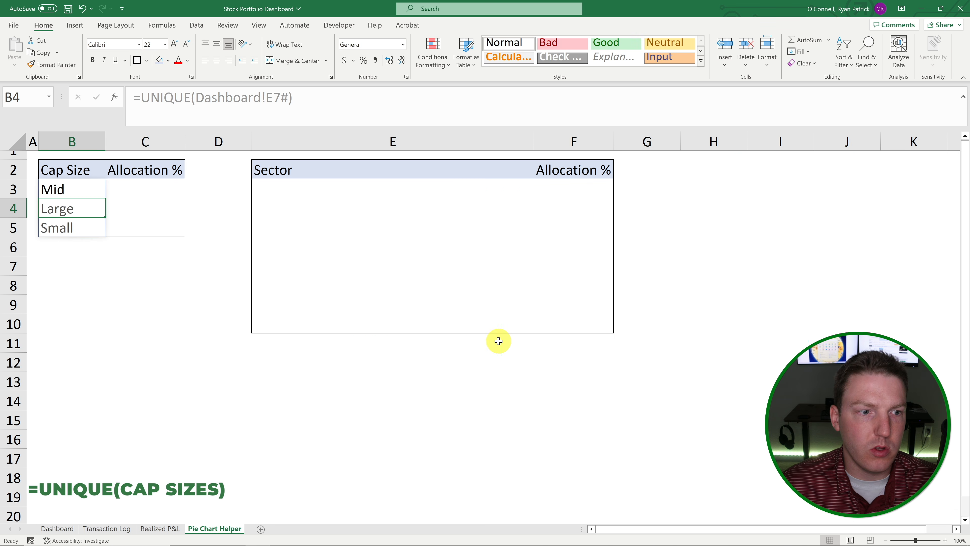
Enter =SUMIF(Dashboard!E7#,'Pie Chart Helper'!B3#,Dashboard!I7#) in C3 to total the Allocation % for each cap size.
click(158, 186)
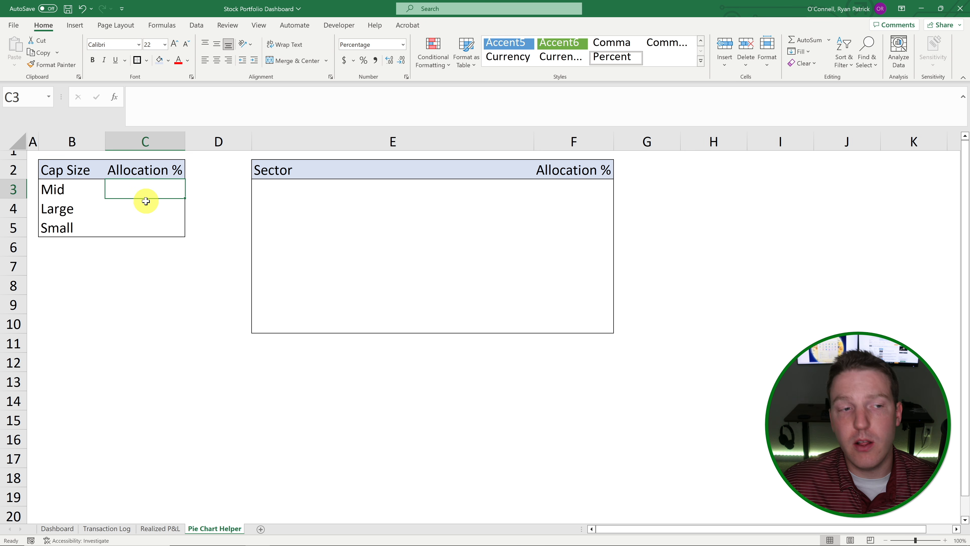
text(=)
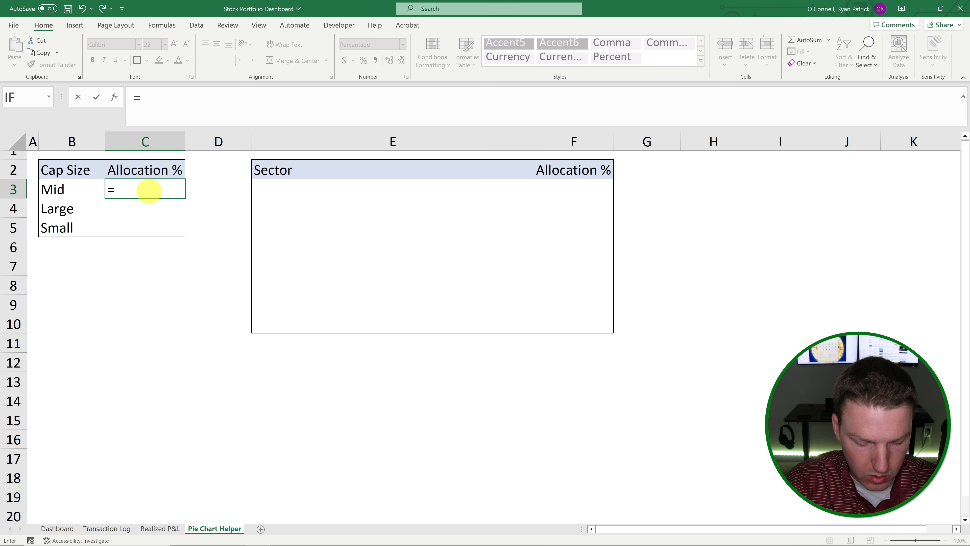
text(sumi)
key(Tab)
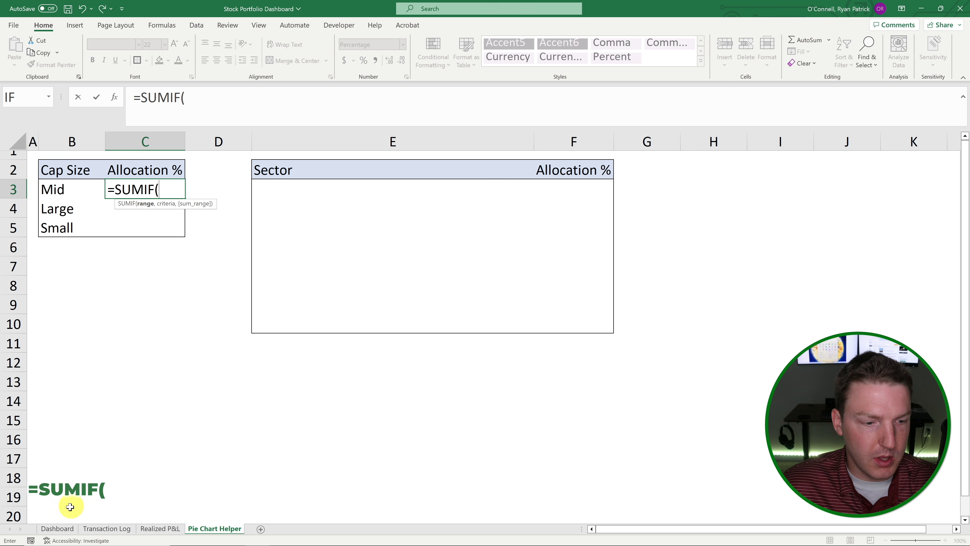
click(56, 530)
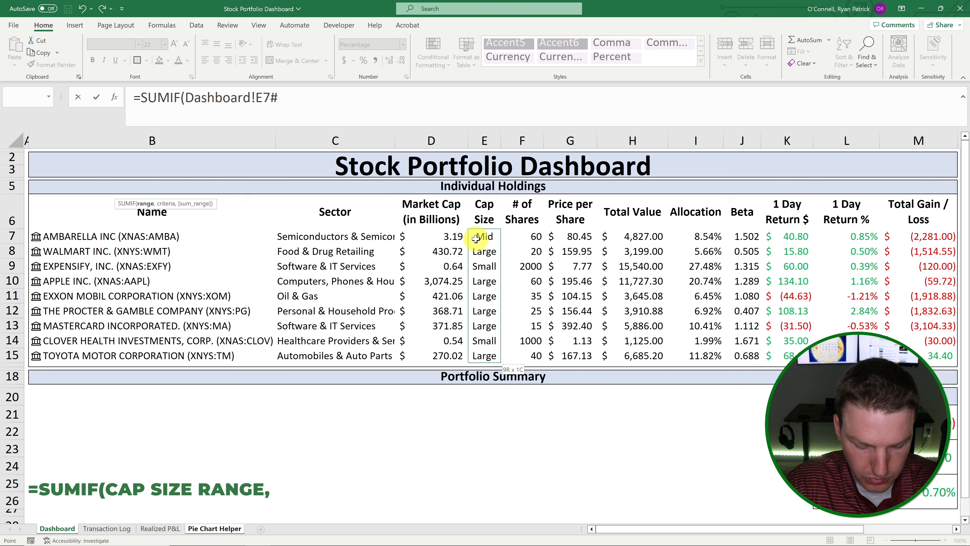
text(,)
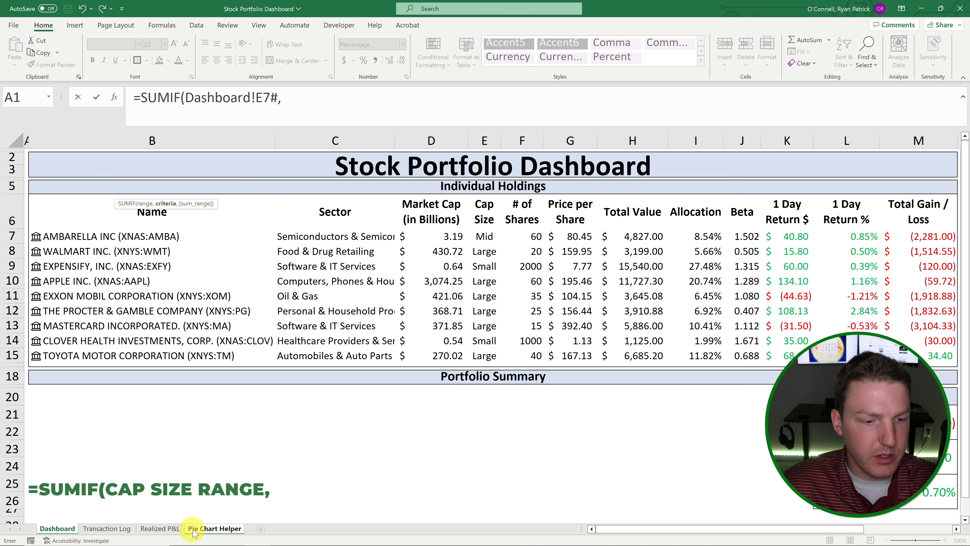
click(219, 529)
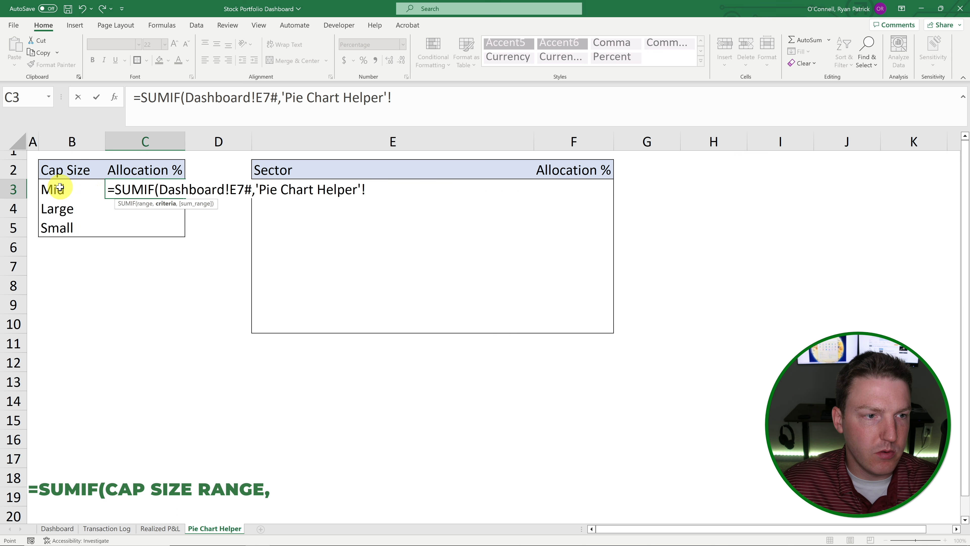
click(58, 188)
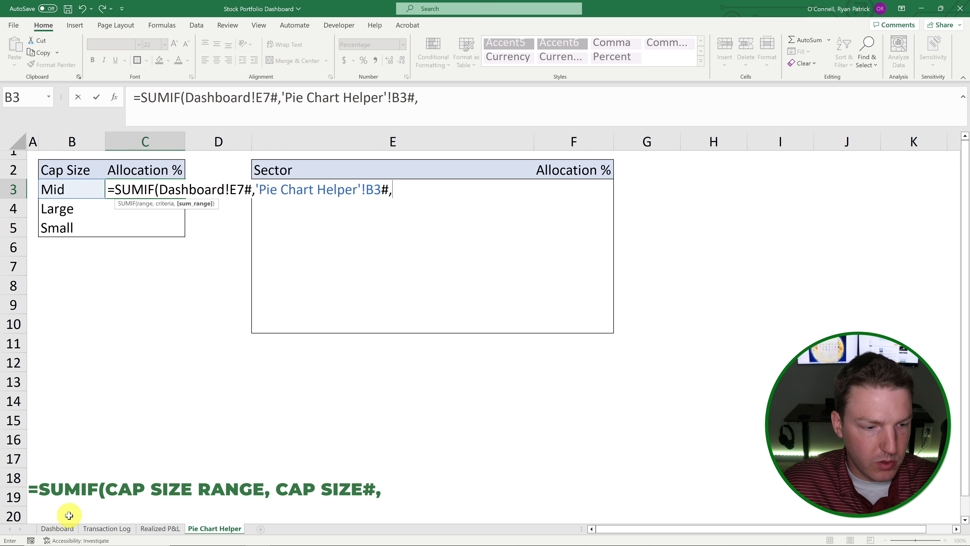
click(57, 528)
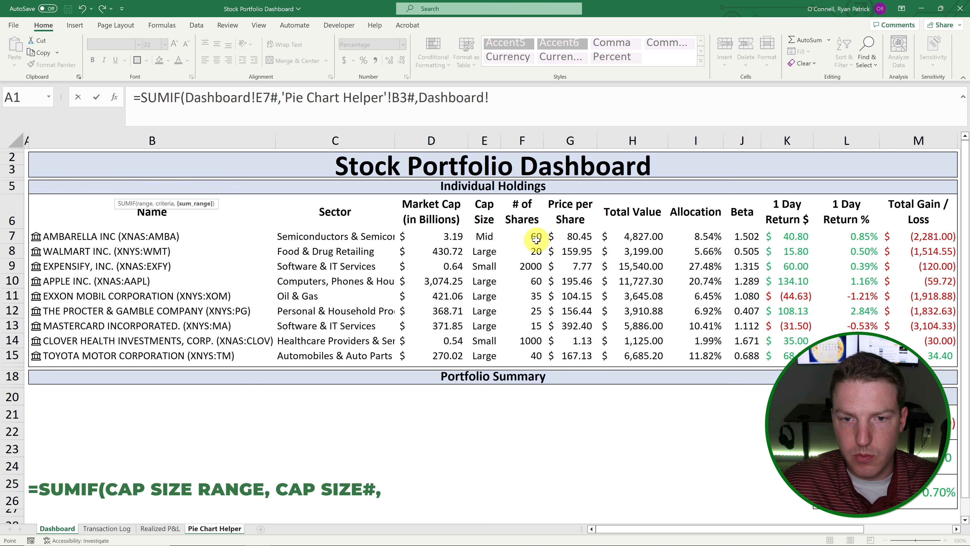
click(703, 239)
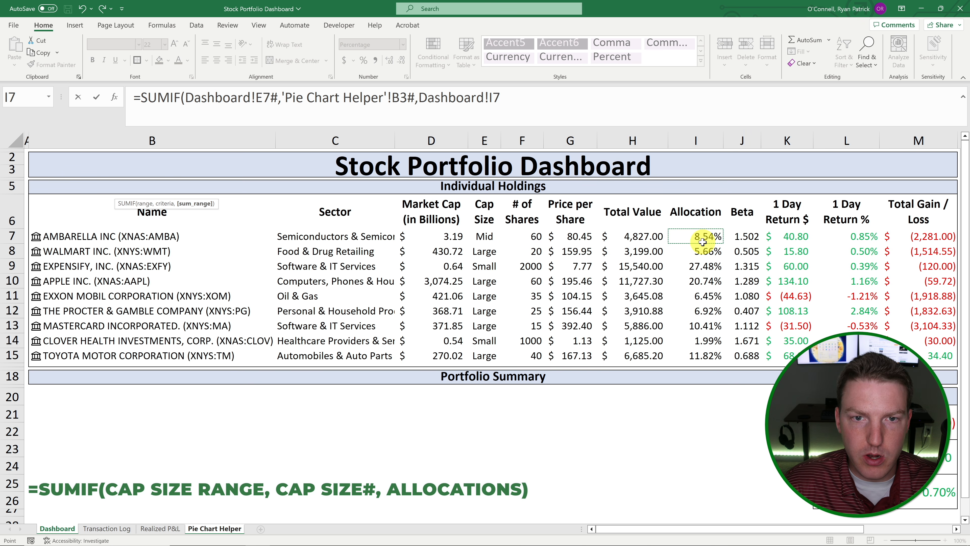
text(#)
key(Return)
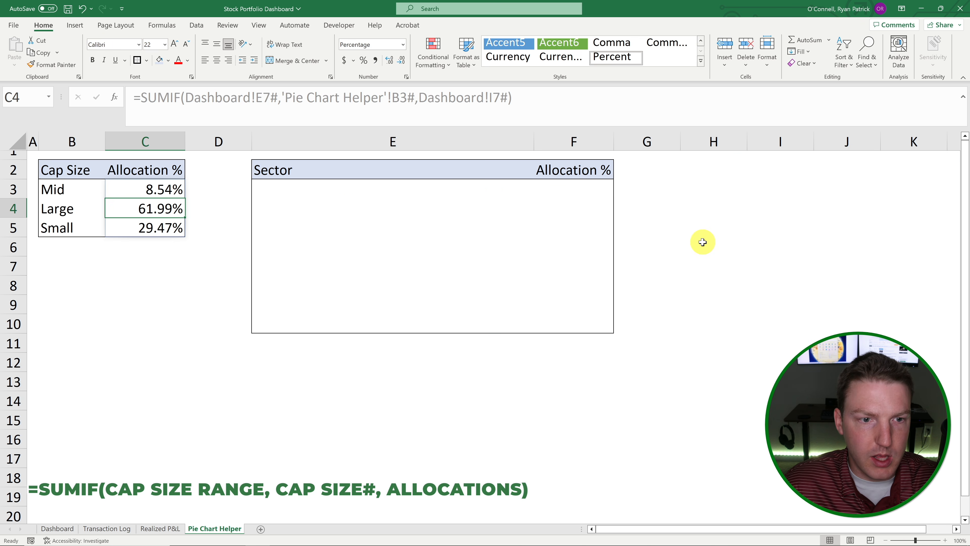
click(229, 226)
click(124, 264)
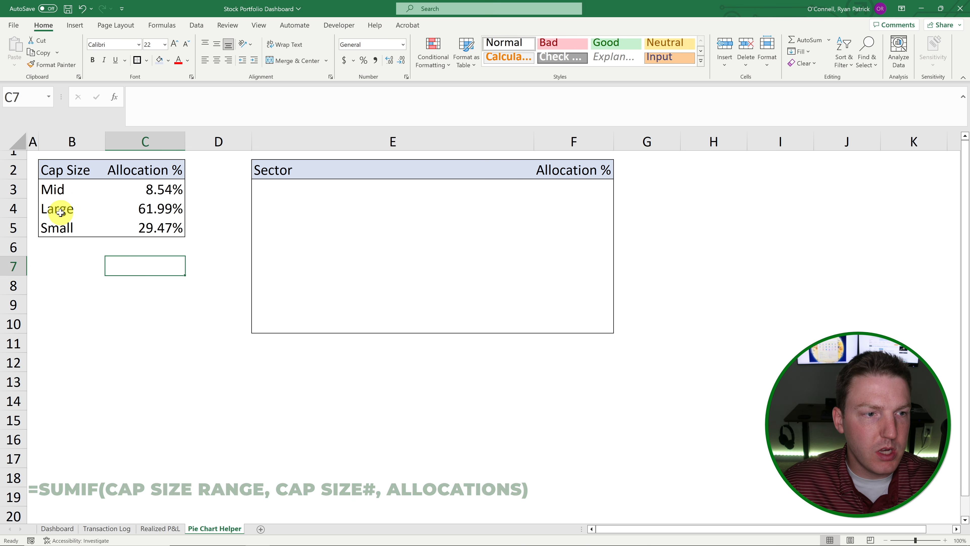
drag(91, 208, 179, 208)
click(112, 262)
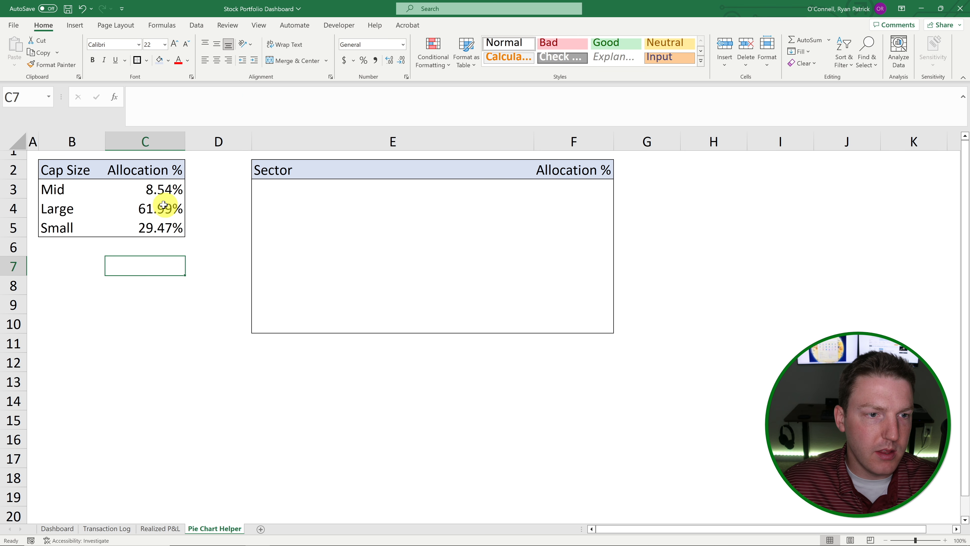
drag(75, 193, 134, 187)
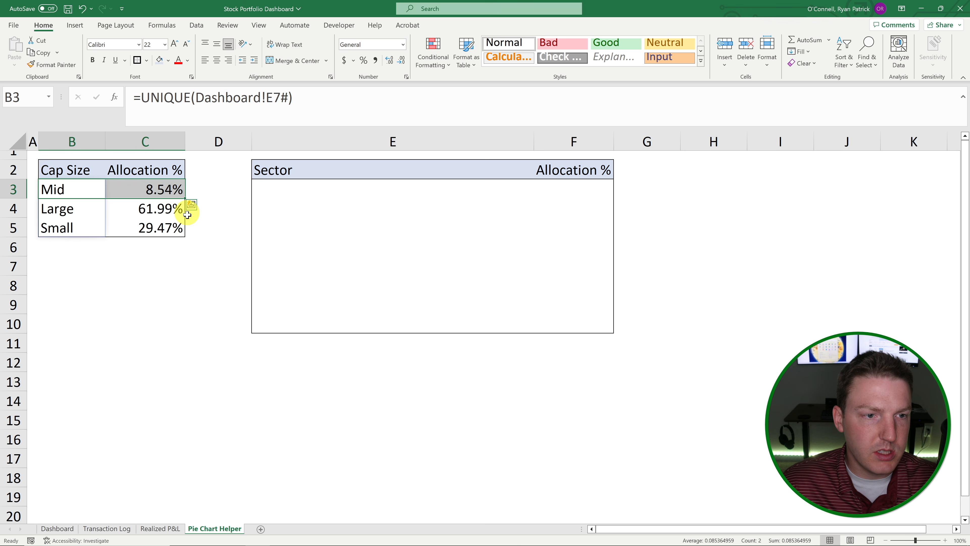
click(126, 285)
Enter =UNIQUE(Dashboard!C7#) in E3 to list the distinct sectors.
click(292, 188)
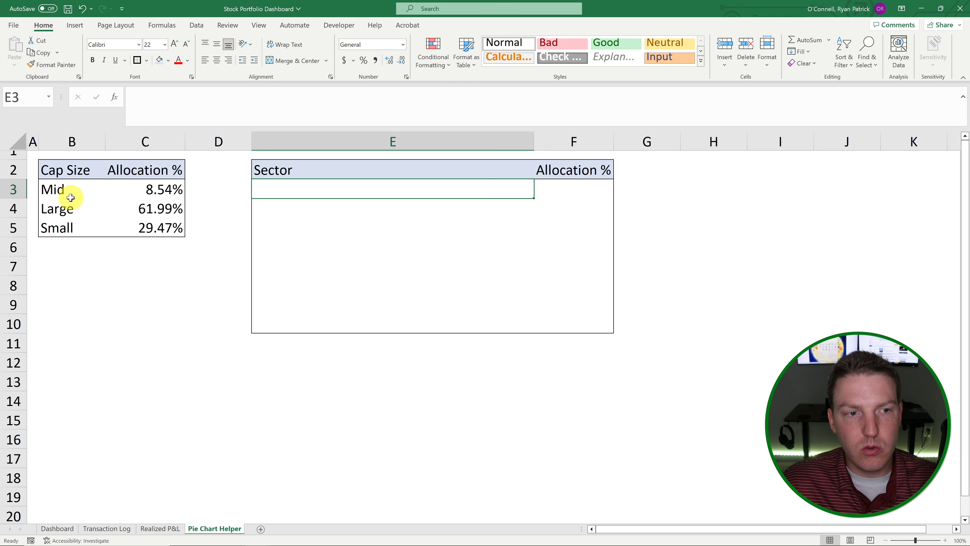
text(=u)
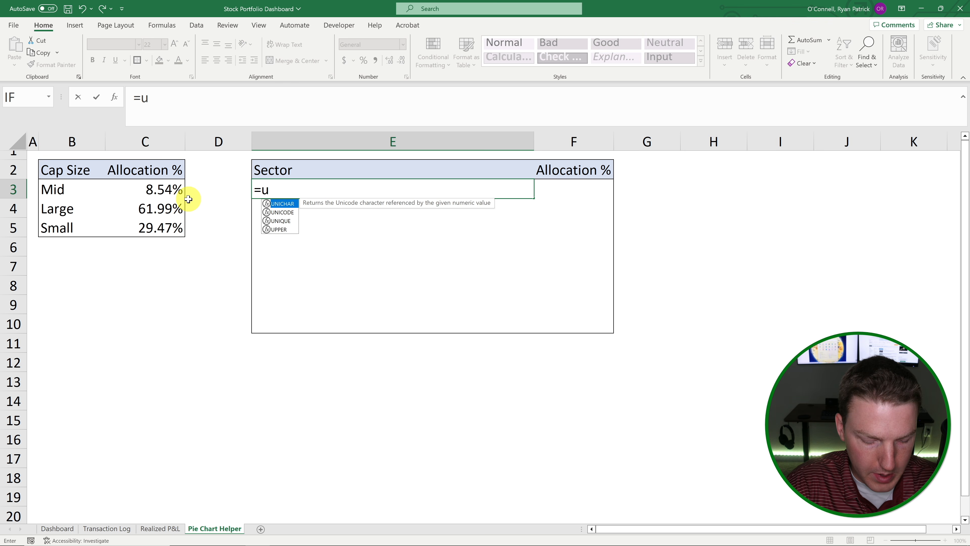
text(niq)
key(Tab)
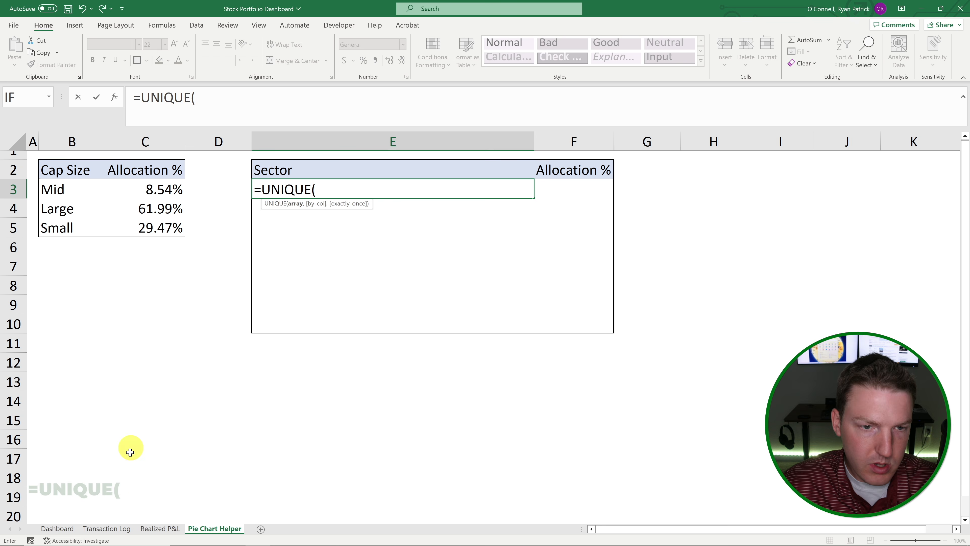
click(58, 529)
click(319, 229)
key(ctrl+shift+Down)
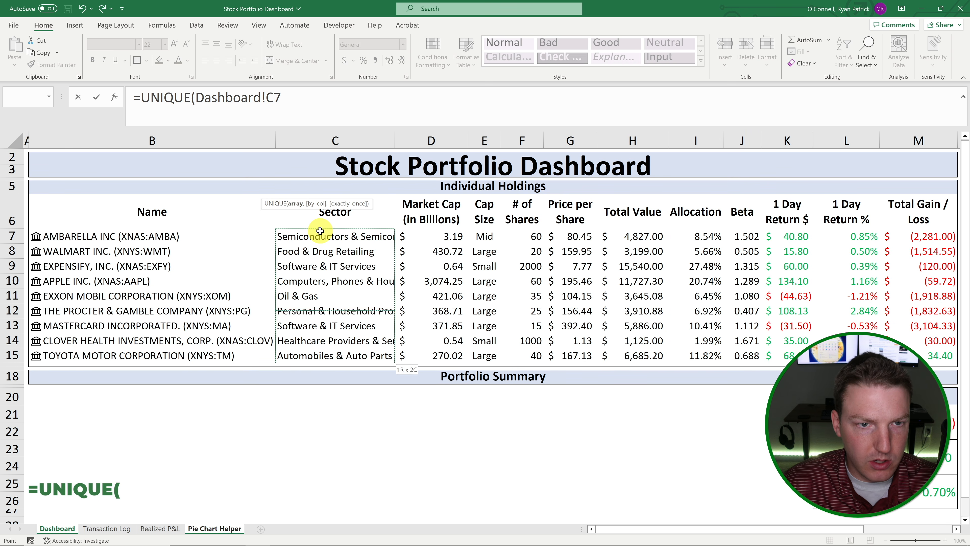
text(,)
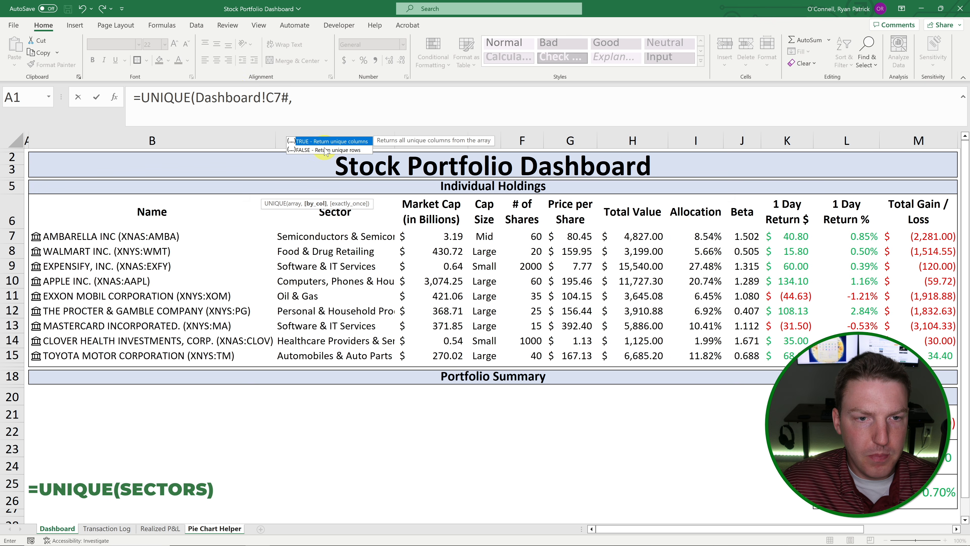
key(BackSpace)
text())
key(Return)
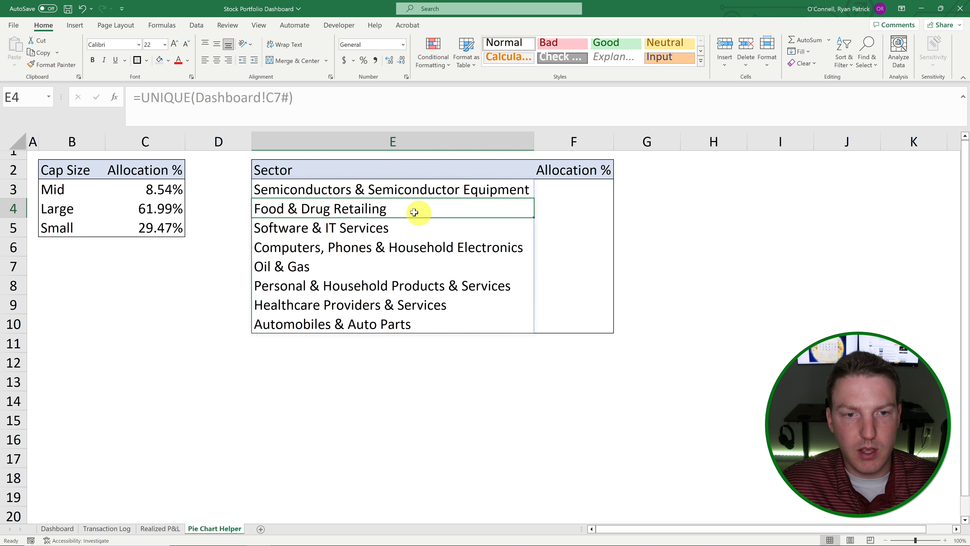
Enter =SUMIF(Dashboard!C7#,'Pie Chart Helper'!E3#,Dashboard!I7#) in F3 to total the Allocation % for each sector.
click(570, 191)
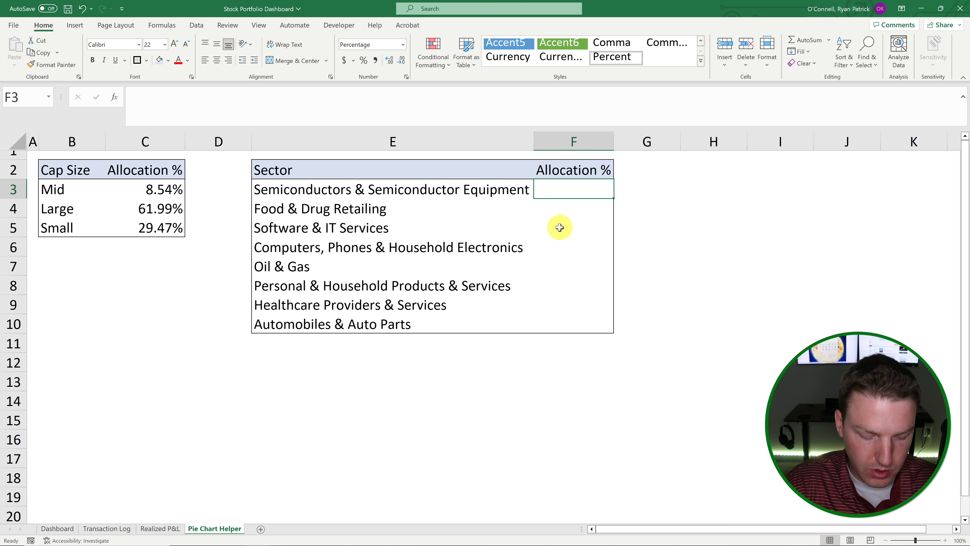
text(=sumif)
key(Tab)
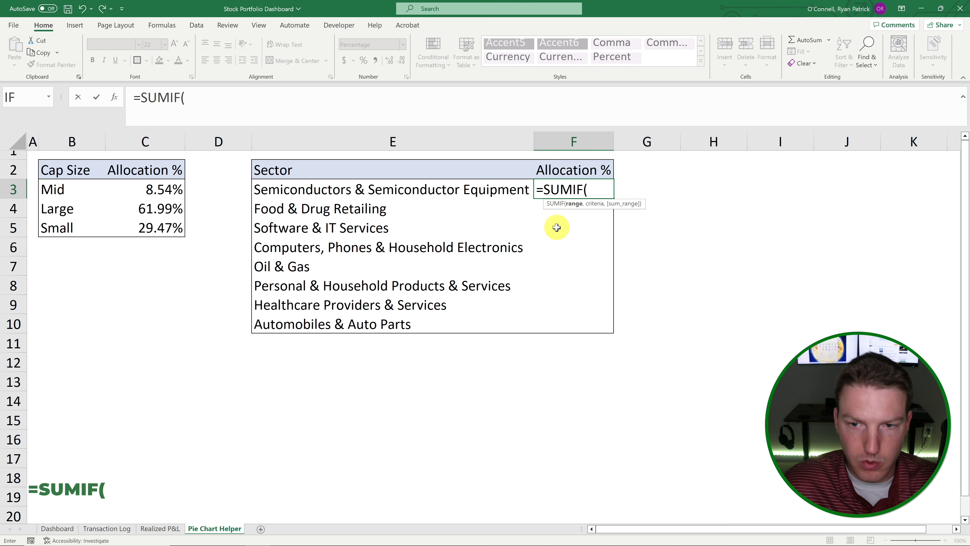
click(55, 531)
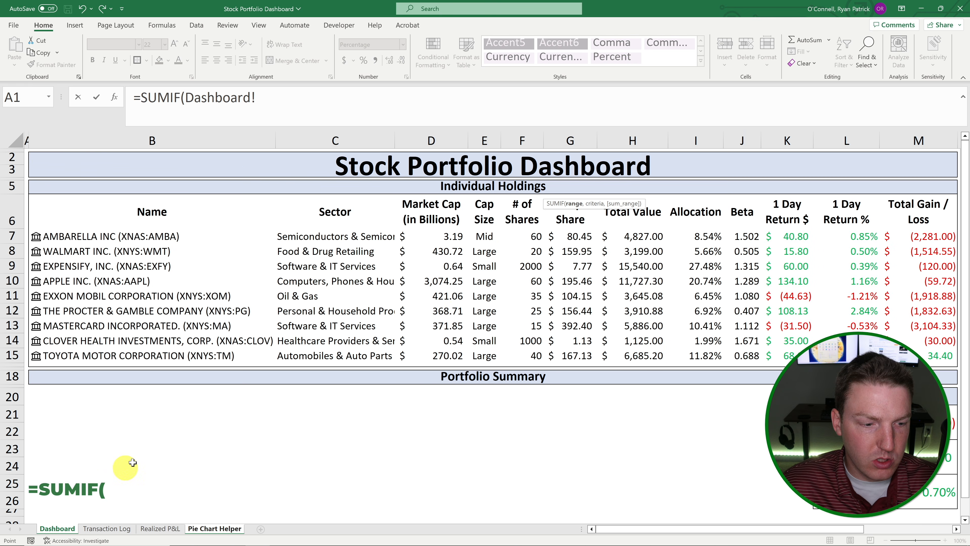
click(329, 237)
text(,)
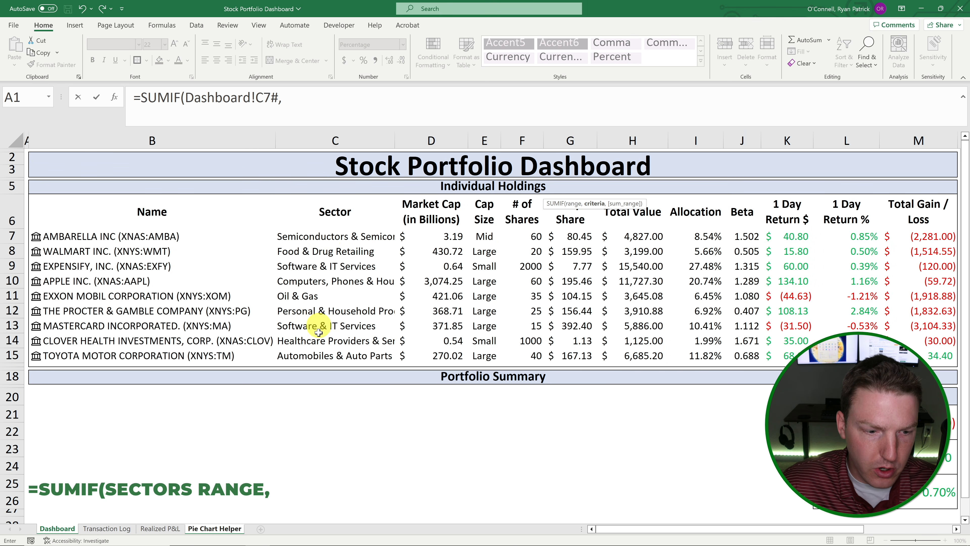
click(216, 528)
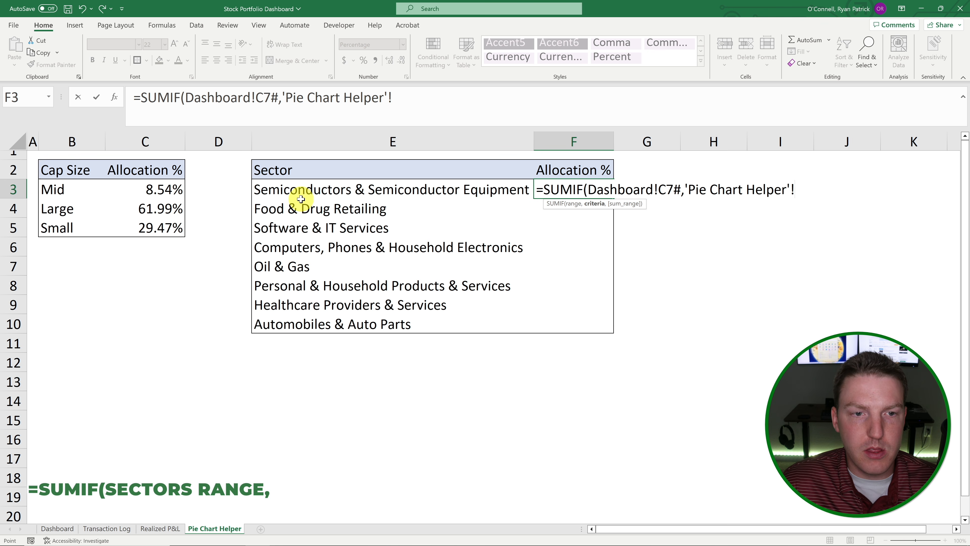
click(306, 188)
text(#,)
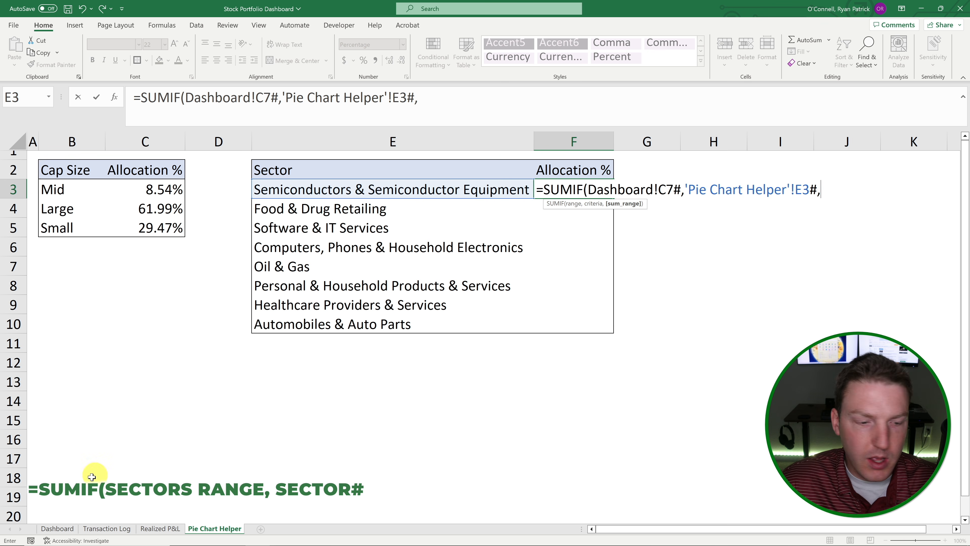
click(57, 529)
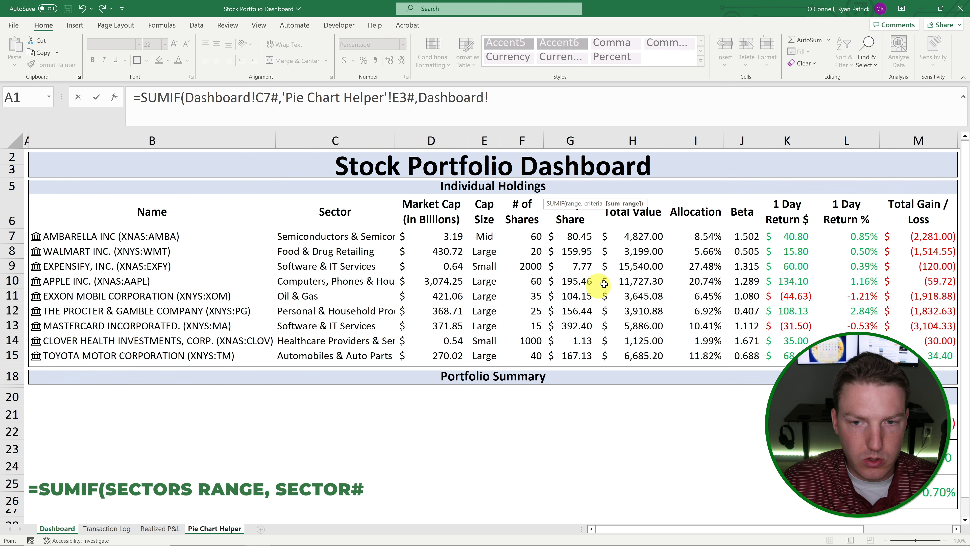
text(#)
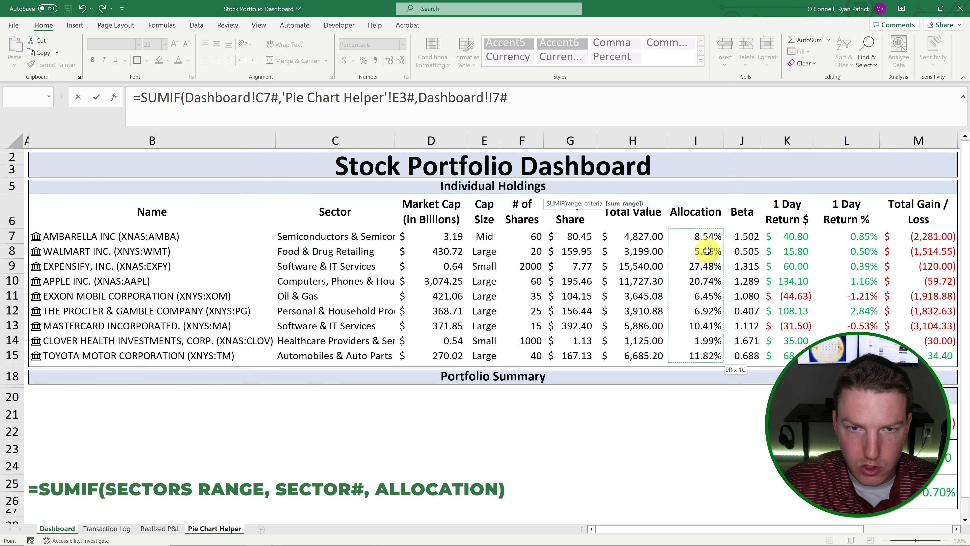
text())
key(Return)
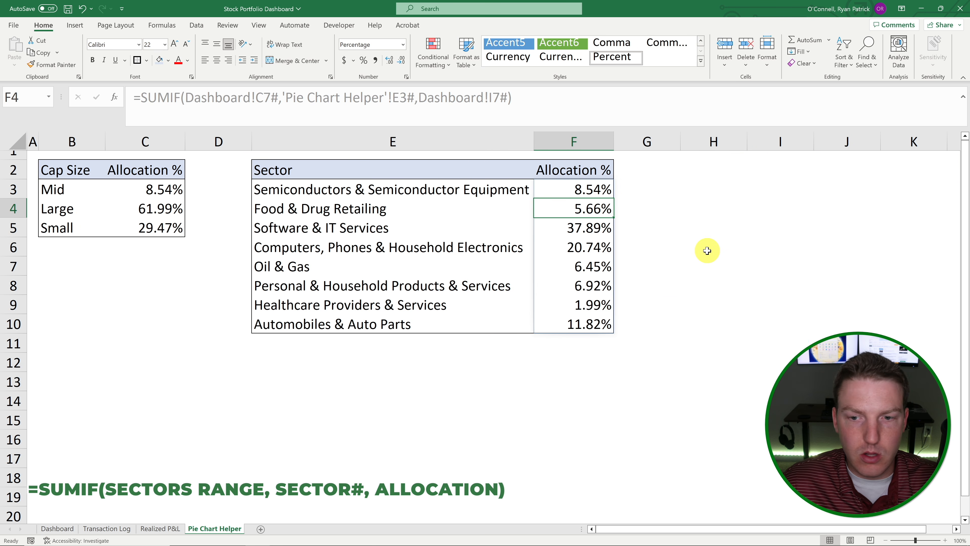
click(656, 210)
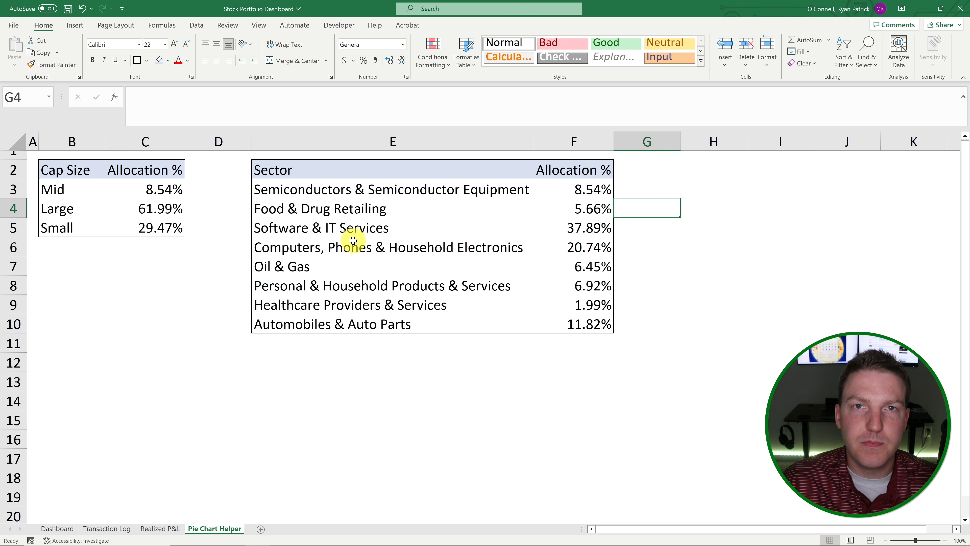
Insert a 2-D pie chart from the cap size table in B2:C5 and move it to the Dashboard at B20.
click(131, 282)
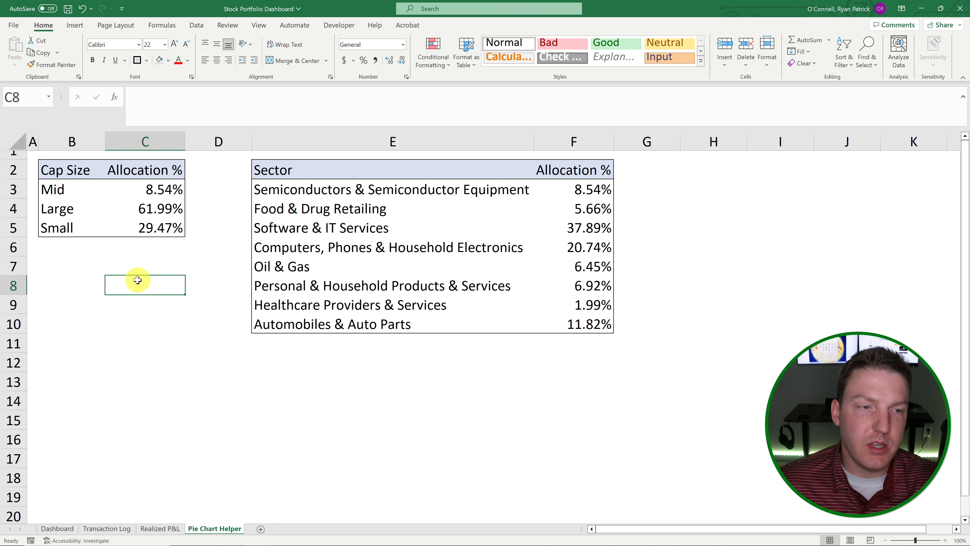
drag(62, 174, 149, 224)
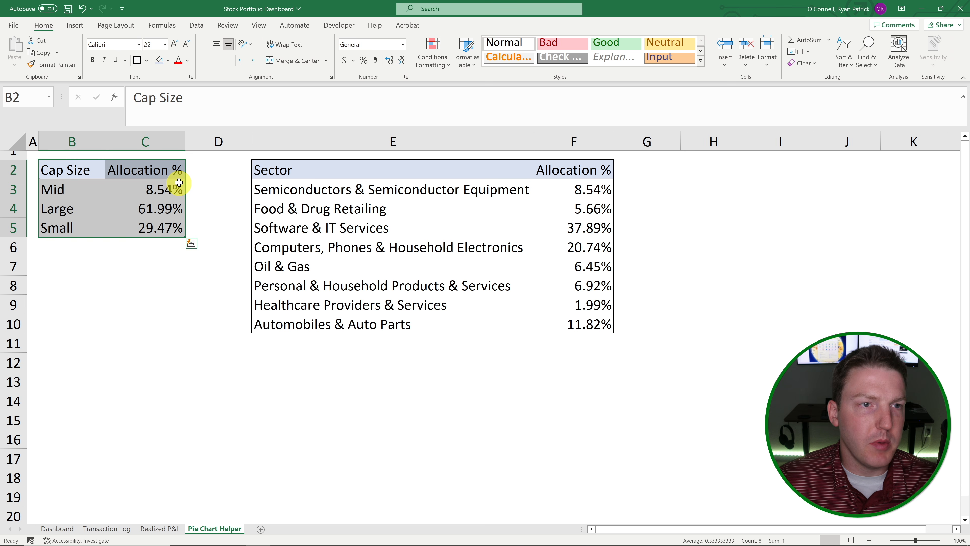
click(75, 25)
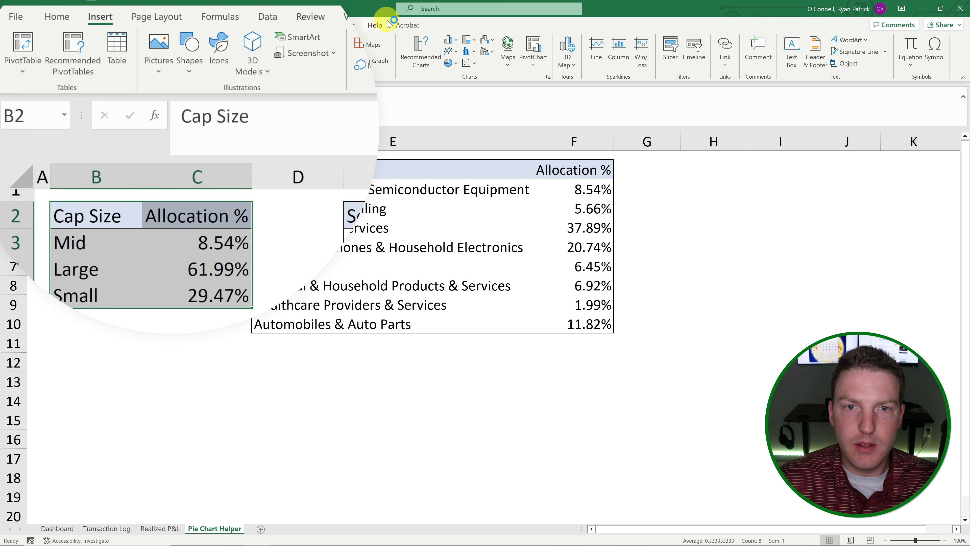
click(454, 63)
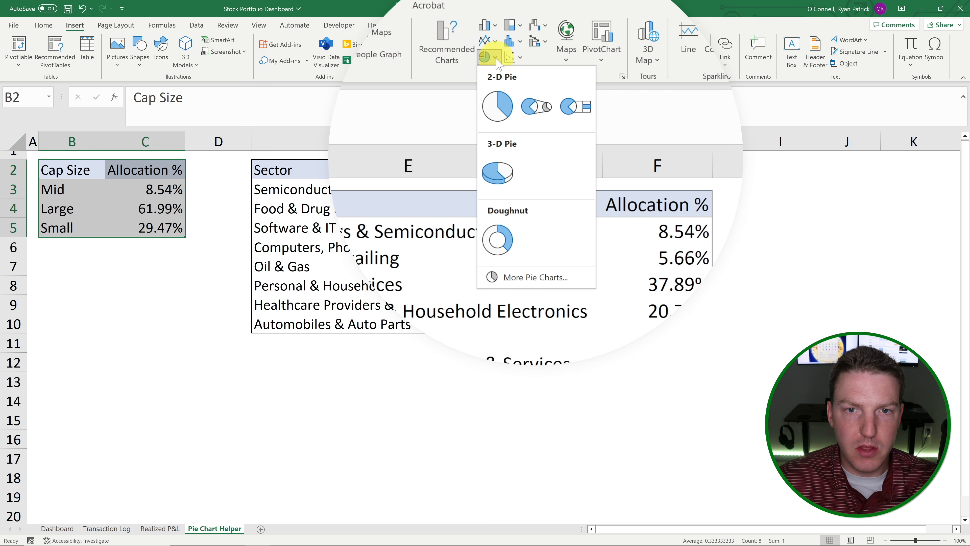
click(498, 108)
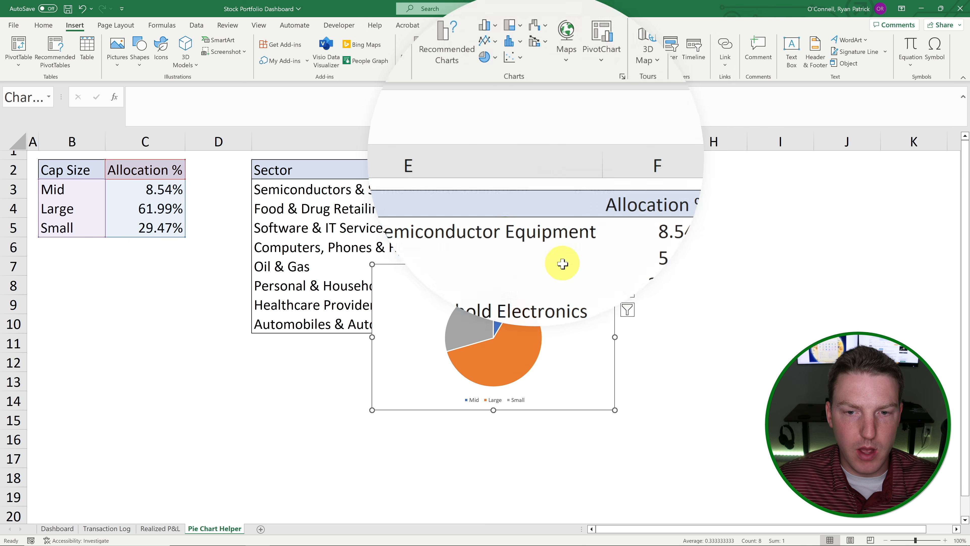
key(ctrl+x)
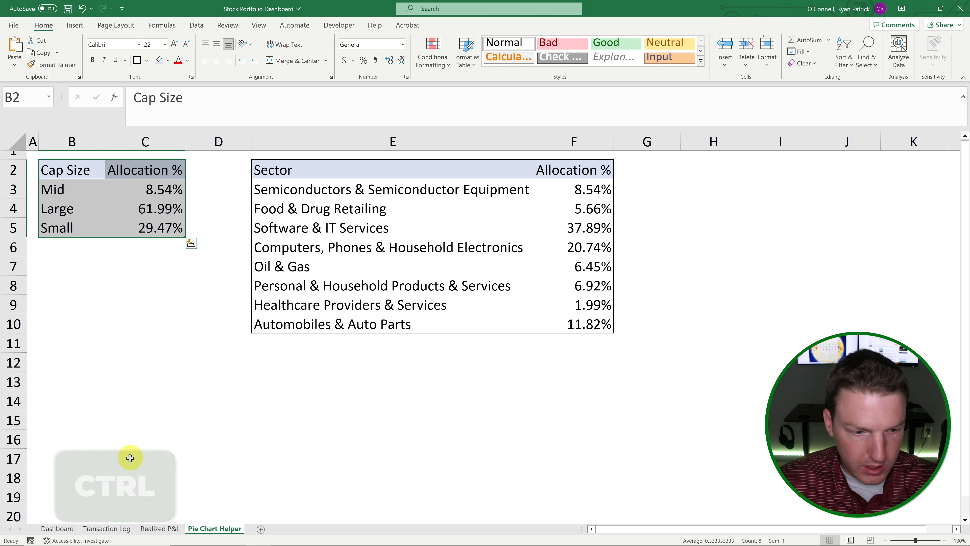
click(58, 528)
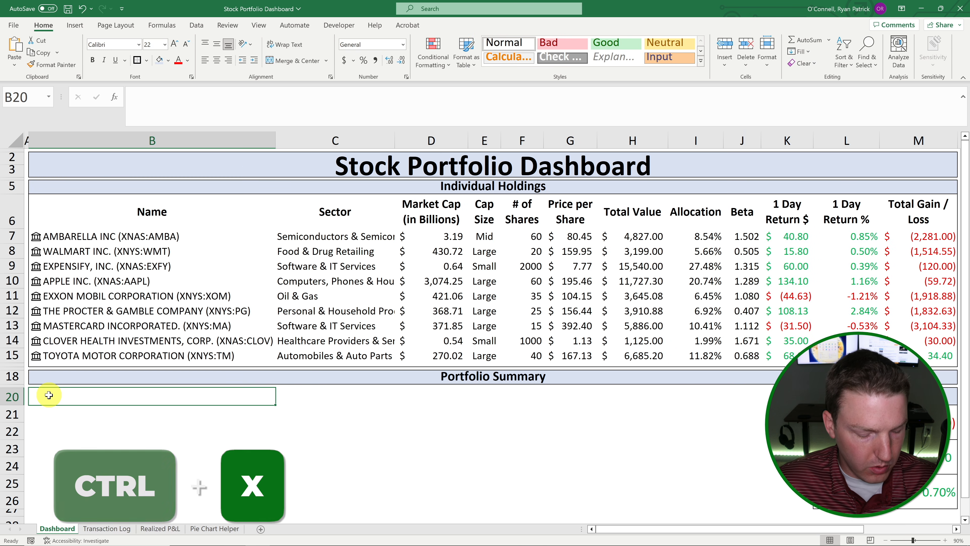
key(ctrl+v)
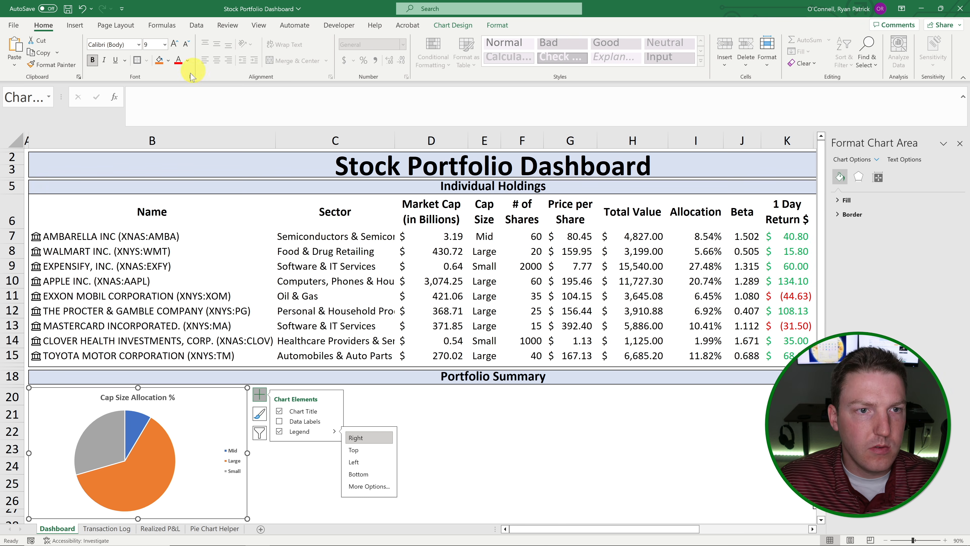
Add data labels to the slices of the Cap Size Allocation % pie chart.
click(453, 25)
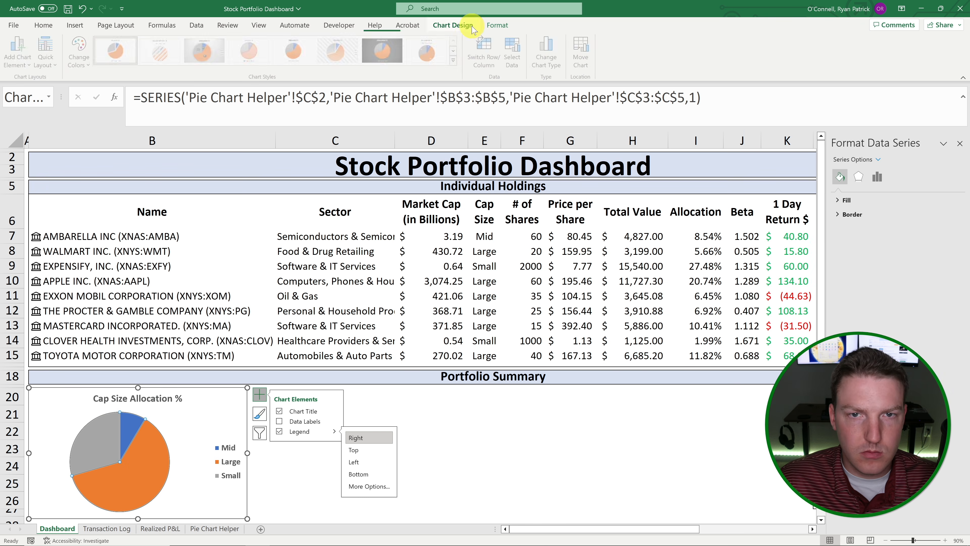
click(19, 50)
mouse_move(38, 94)
click(117, 149)
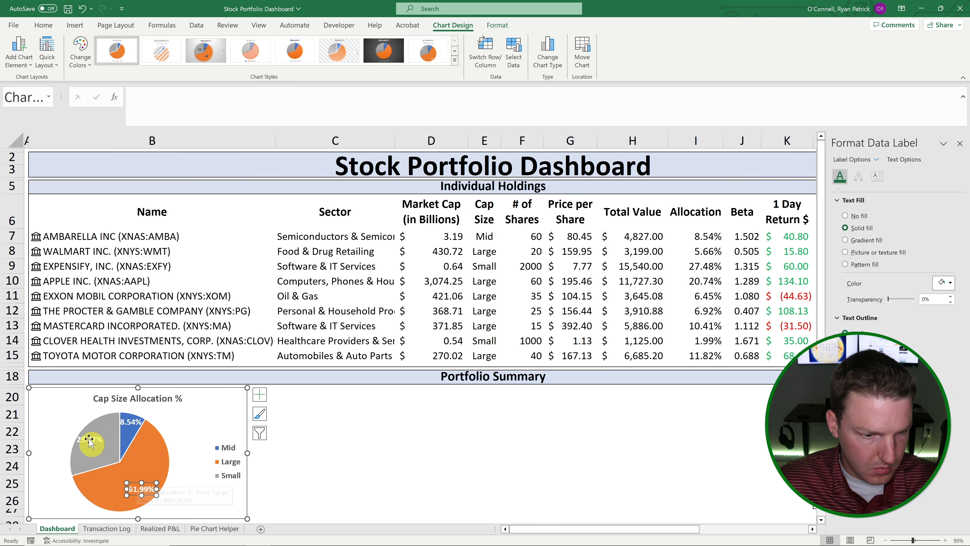
click(229, 405)
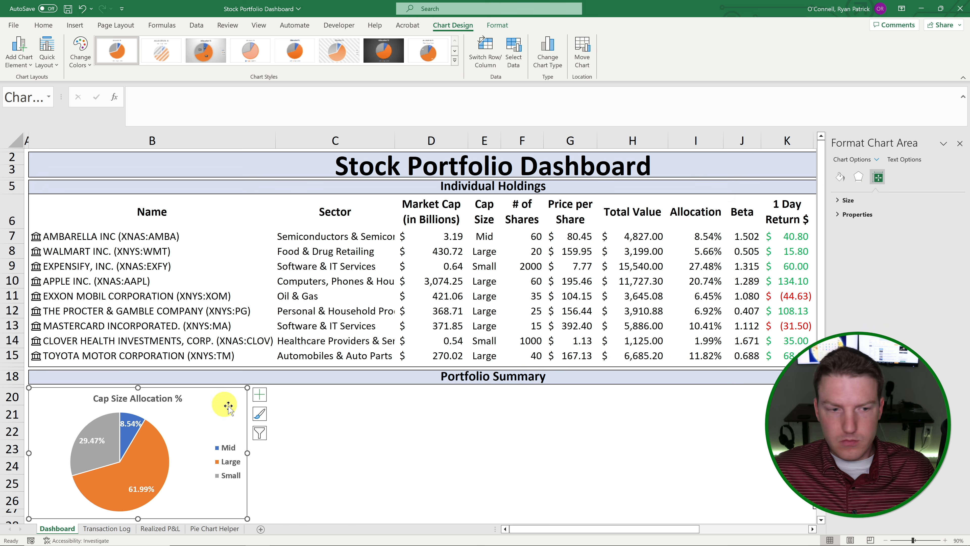
Format the cap size chart's data labels as percentages with one decimal place and close the formatting options.
click(44, 24)
click(142, 489)
click(847, 275)
click(862, 200)
click(945, 486)
click(960, 143)
click(356, 447)
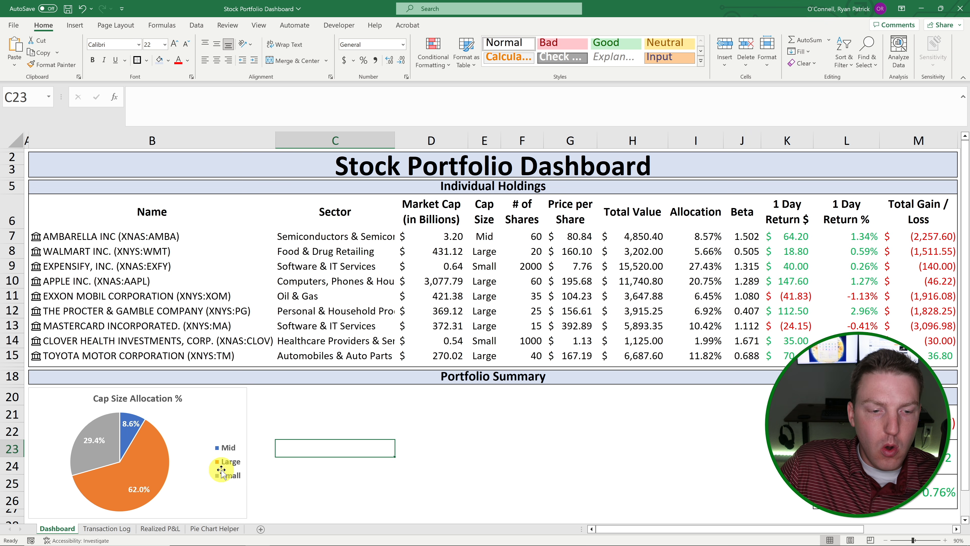
click(143, 487)
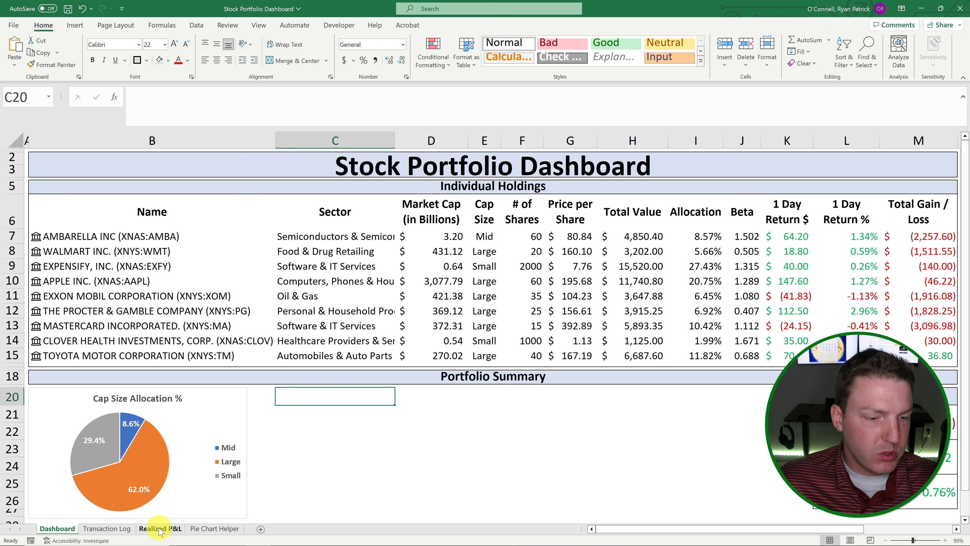
Insert a 2-D pie chart from the sector table in E2:F10 on Pie Chart Helper and move it to the Dashboard at C20.
click(207, 529)
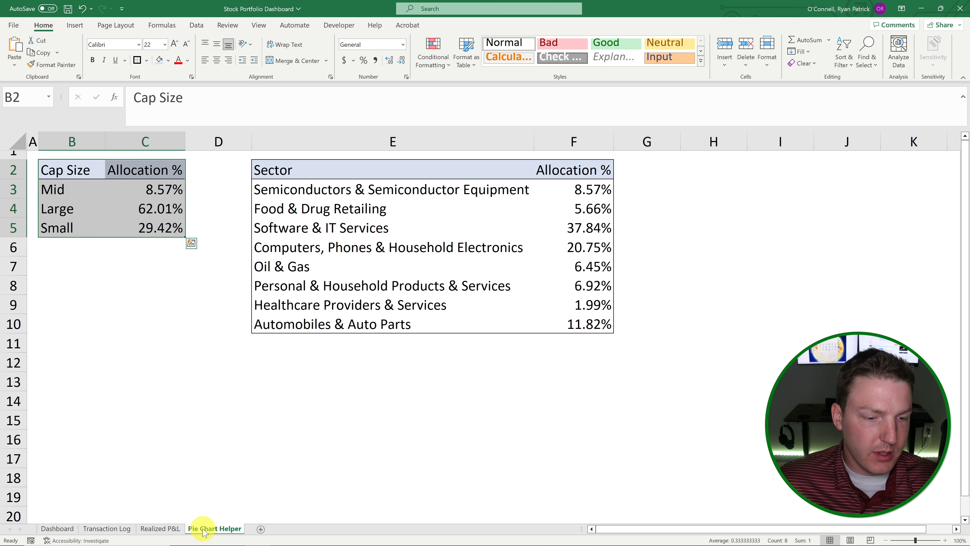
click(387, 240)
drag(286, 167, 569, 322)
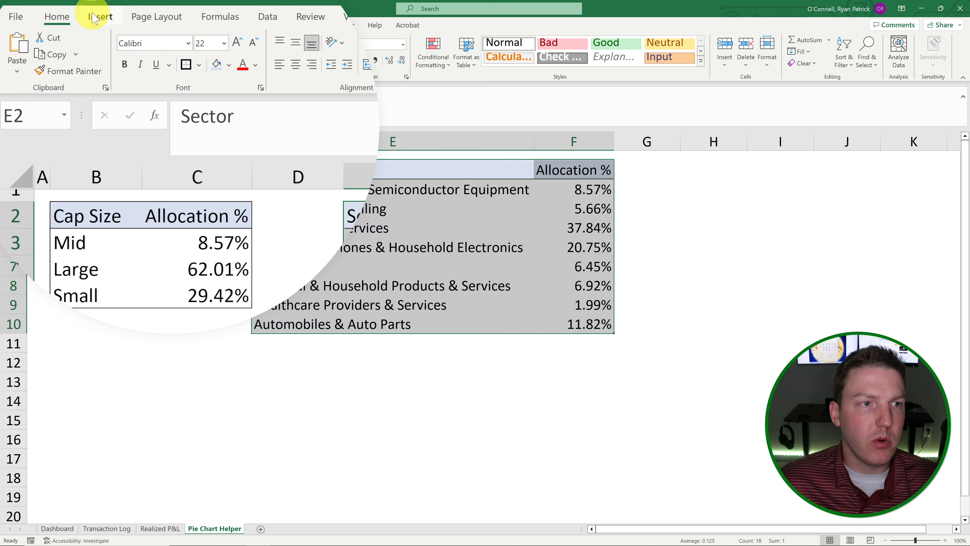
click(100, 16)
click(452, 64)
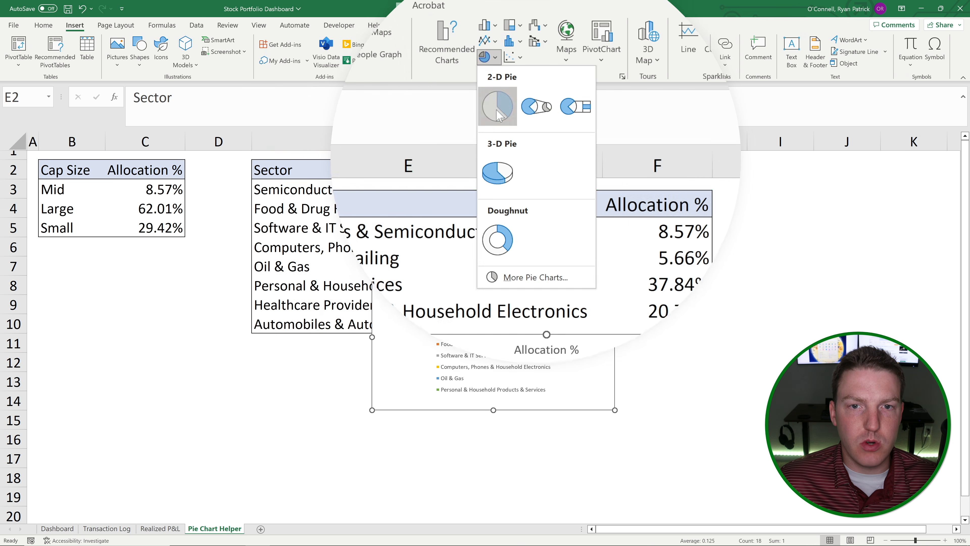
click(496, 100)
key(ctrl+x)
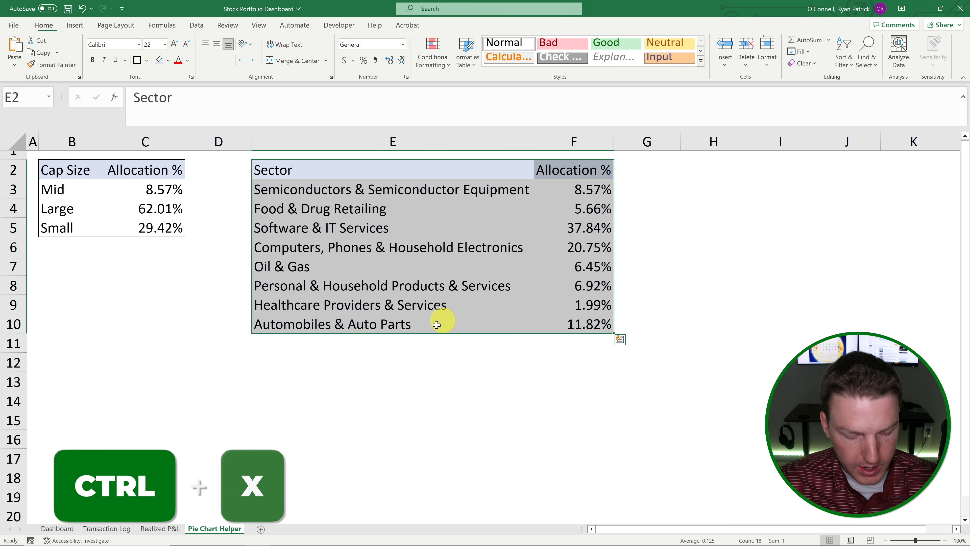
click(58, 529)
key(ctrl+v)
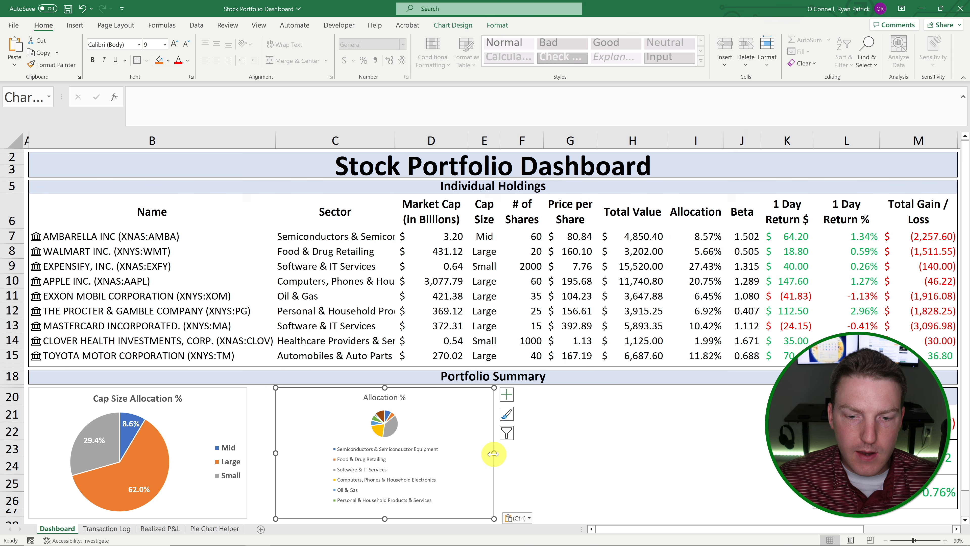
Widen the sector pie chart, retitle it "Sector Allocation %" and make its text bold.
drag(495, 453, 564, 453)
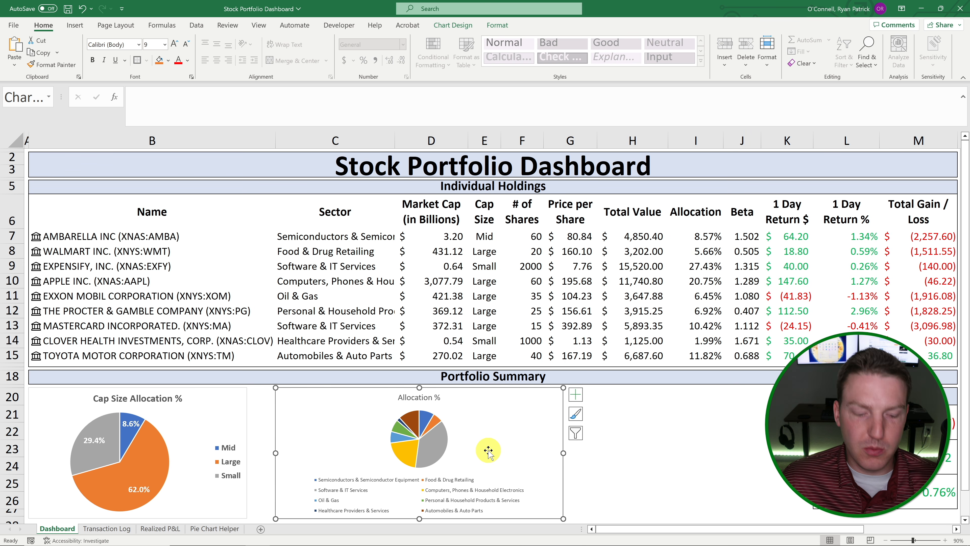
double_click(403, 399)
text(Sector)
click(544, 444)
key(ctrl+b)
Set the sector chart's legend position to Right and widen the legend so each sector name fits on one line.
click(576, 394)
click(651, 421)
click(651, 432)
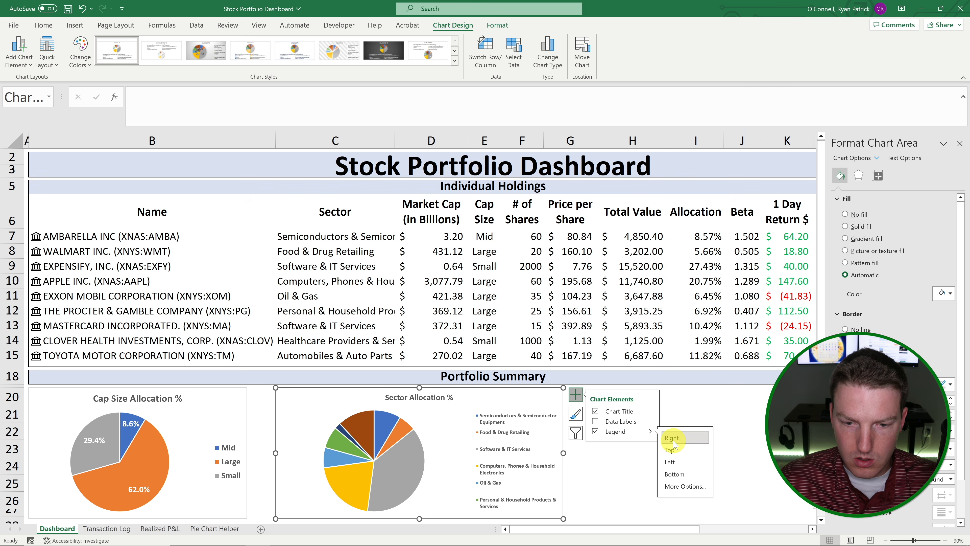
click(516, 461)
drag(474, 461, 426, 461)
Increase the font size of the sector chart's legend by one step.
click(43, 25)
click(138, 398)
click(419, 398)
click(229, 461)
click(493, 454)
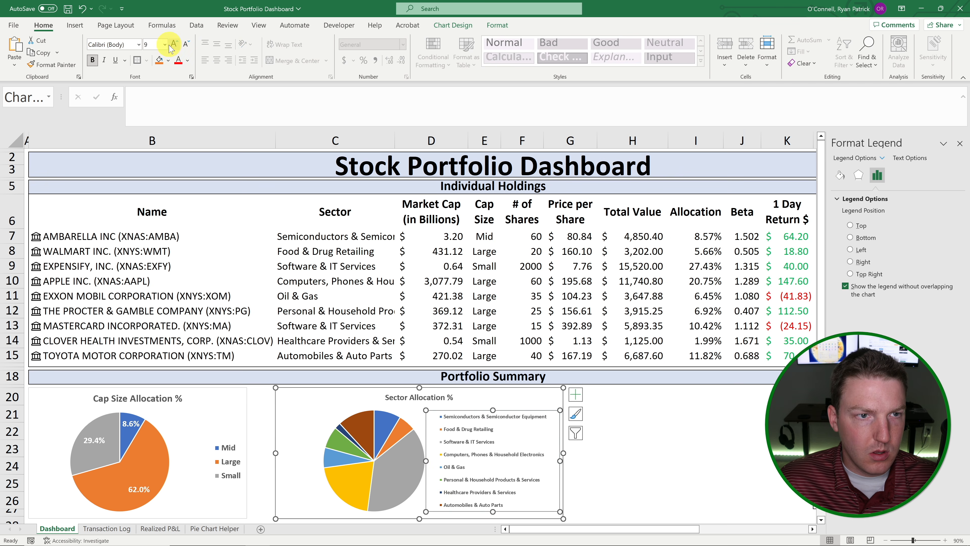
click(171, 45)
click(557, 420)
click(618, 435)
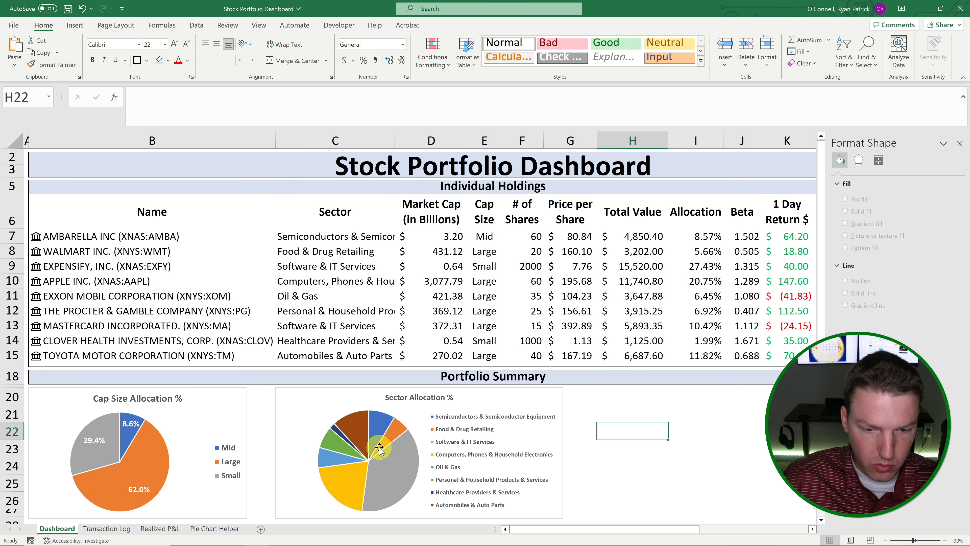
click(409, 480)
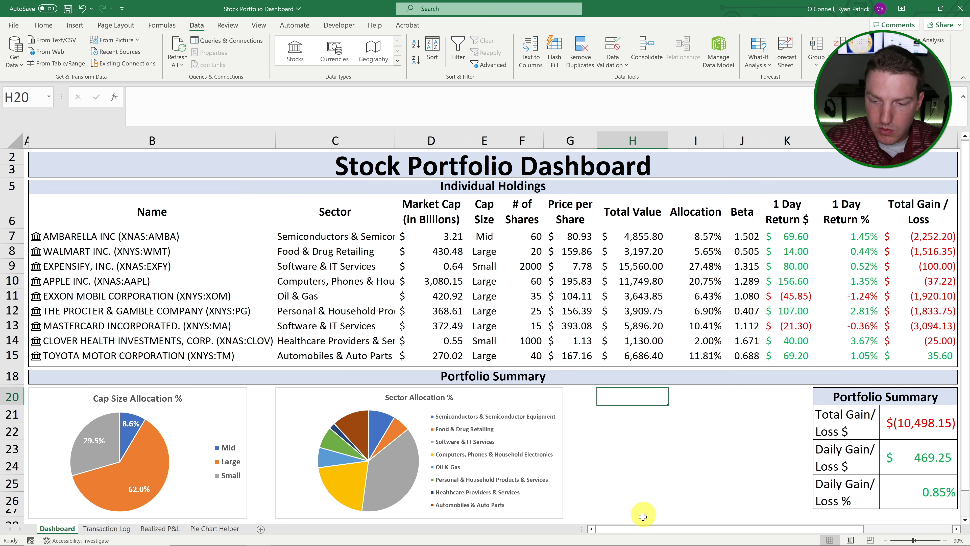
Fill the Tickers helper column from Q7 with the spilled formula =B7#.[Ticker symbol].
drag(649, 529, 876, 518)
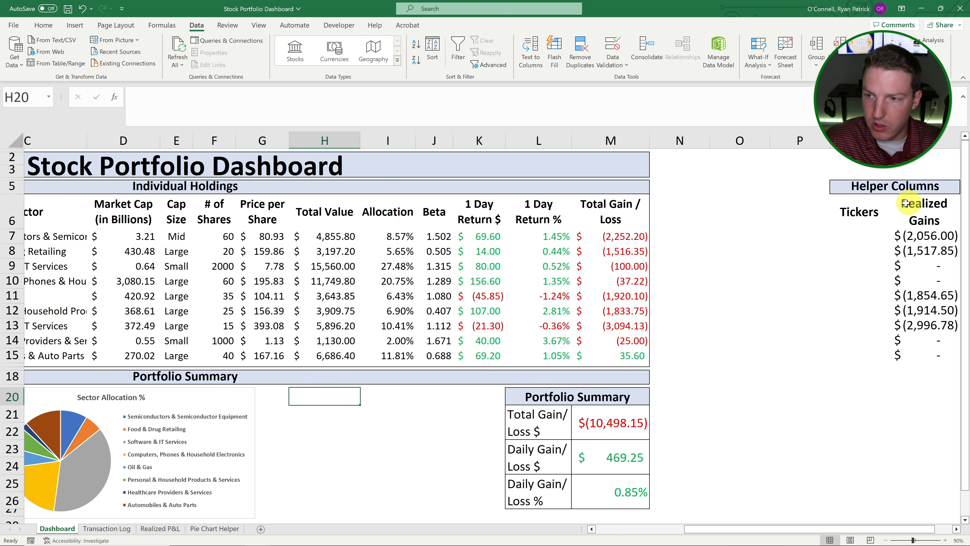
click(860, 234)
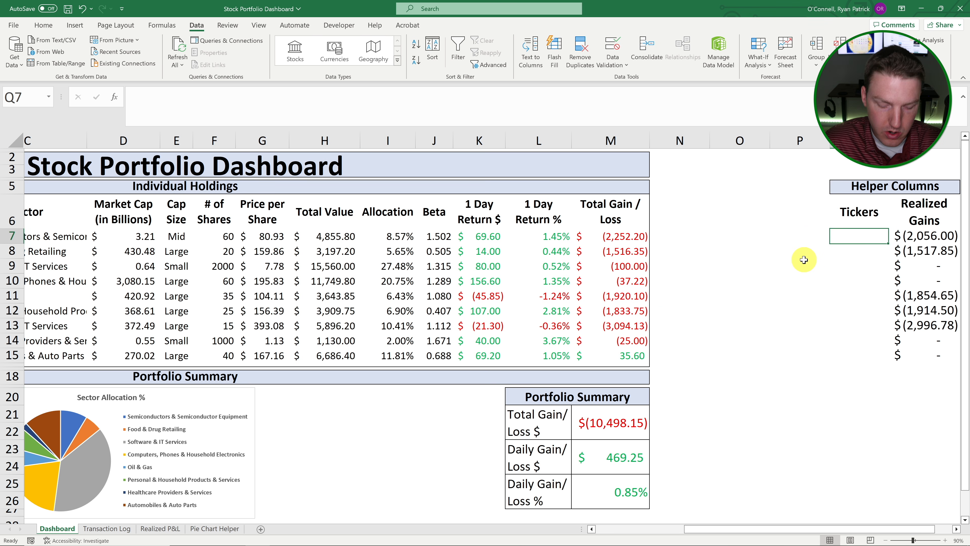
text(=)
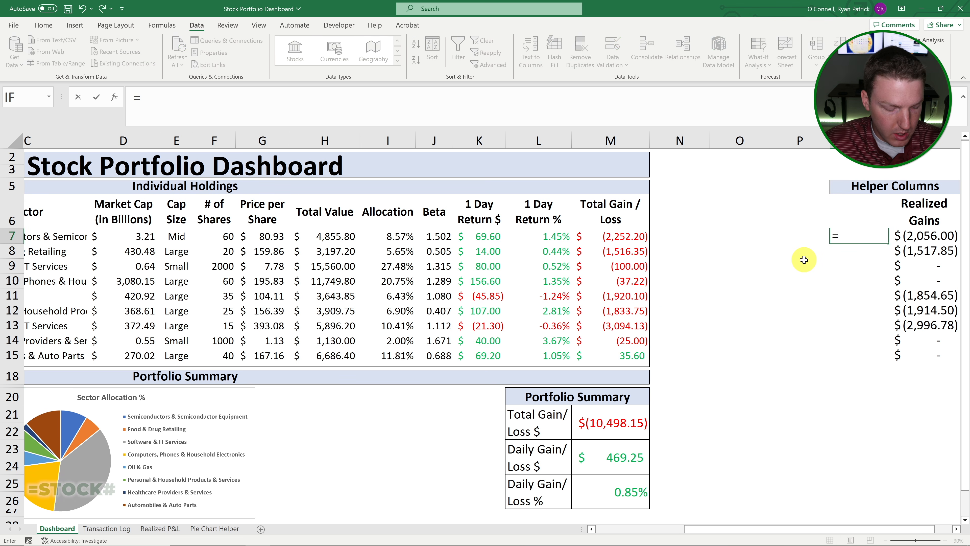
key(ctrl+Left)
key(ctrl+Left)
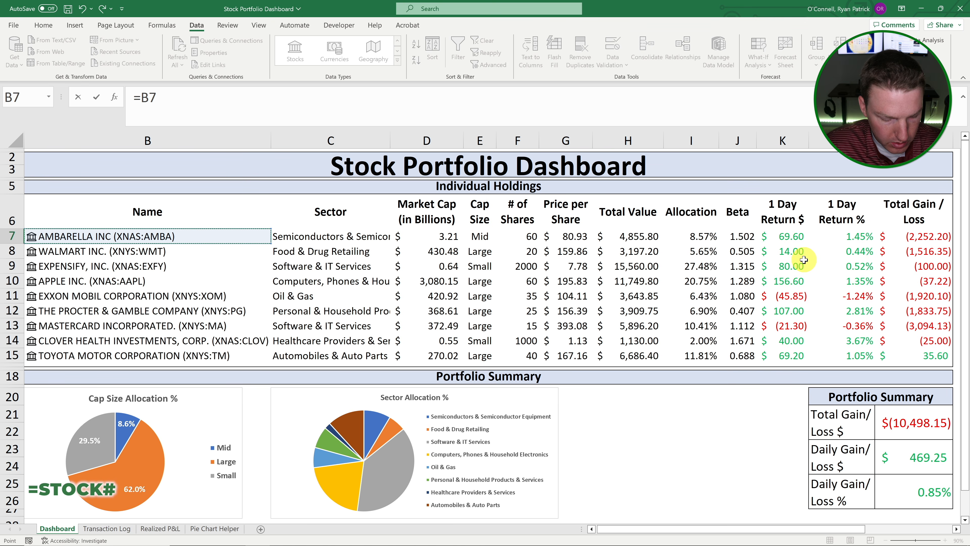
text(#)
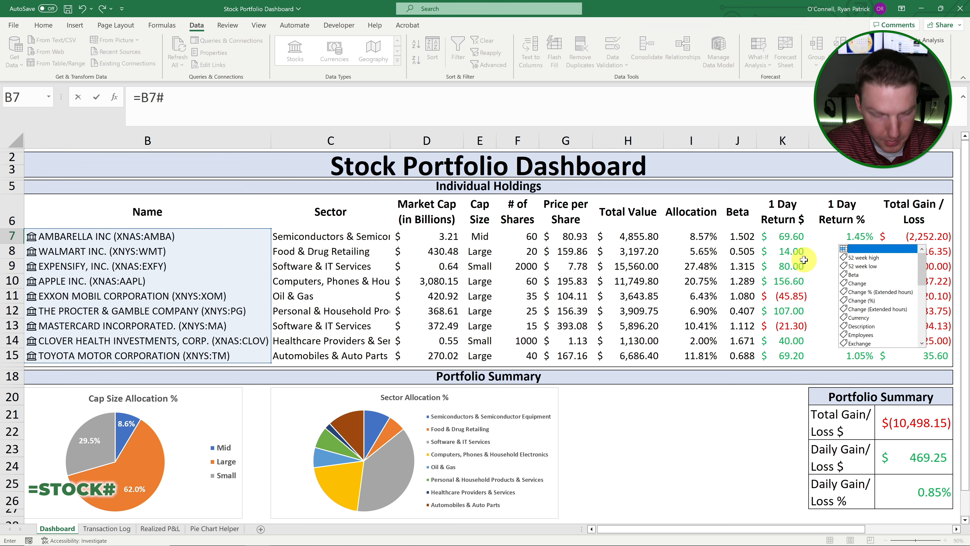
text(.ticv)
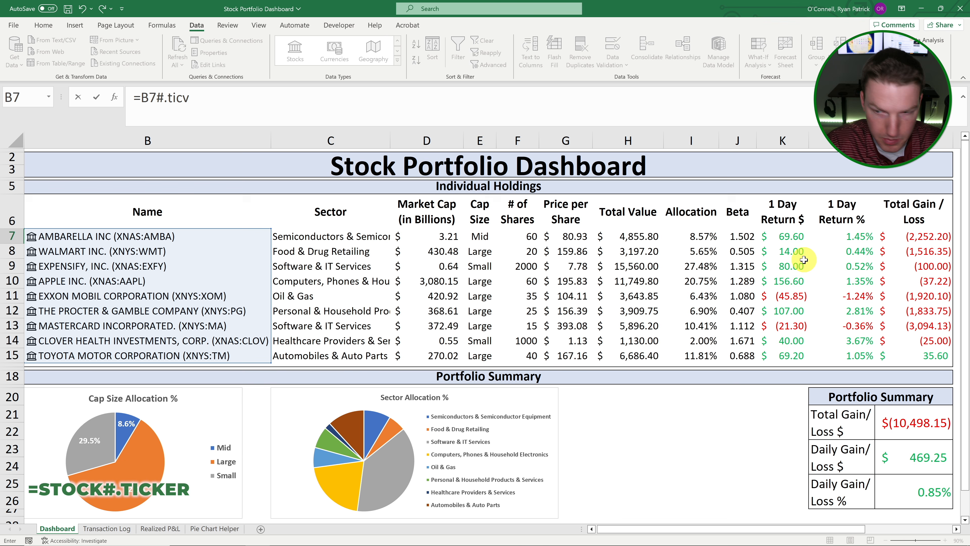
key(BackSpace)
text(k)
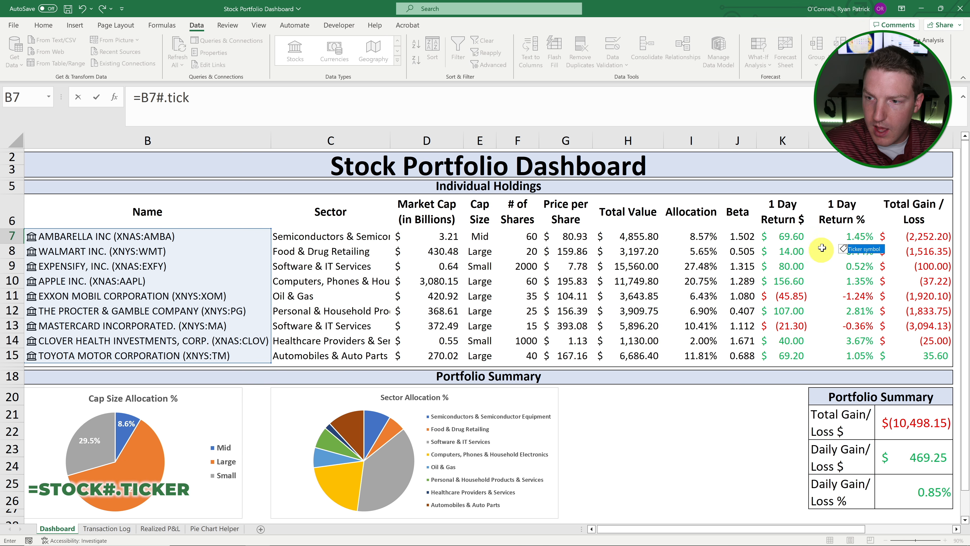
double_click(857, 249)
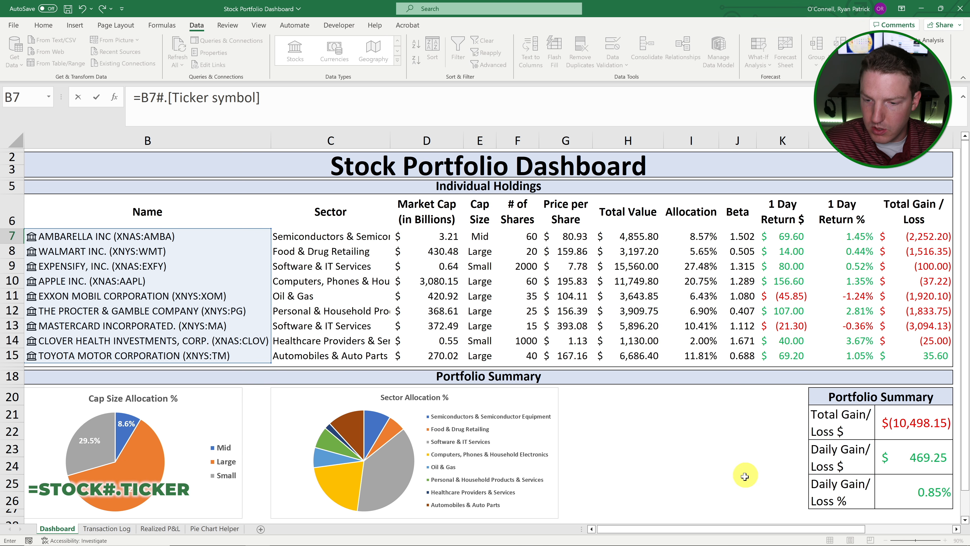
drag(739, 528, 921, 525)
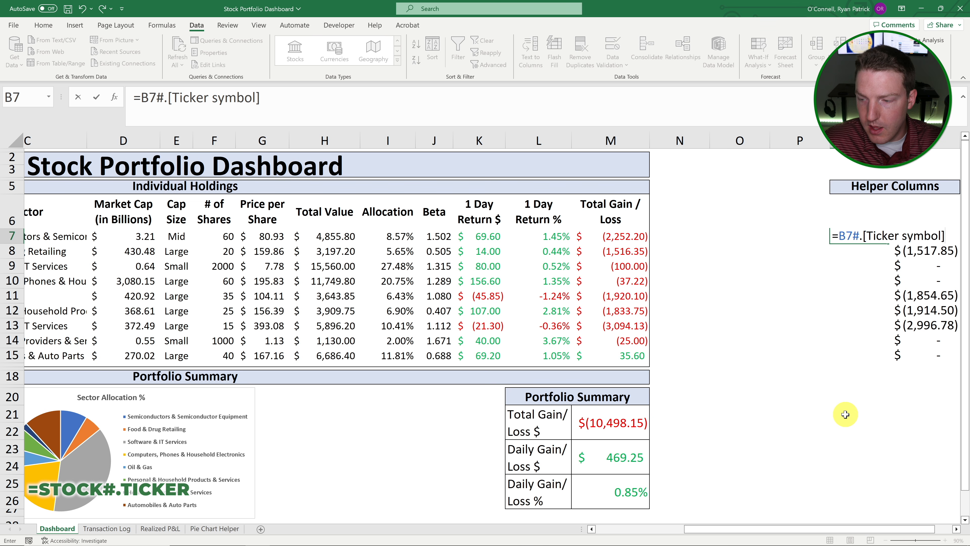
key(Return)
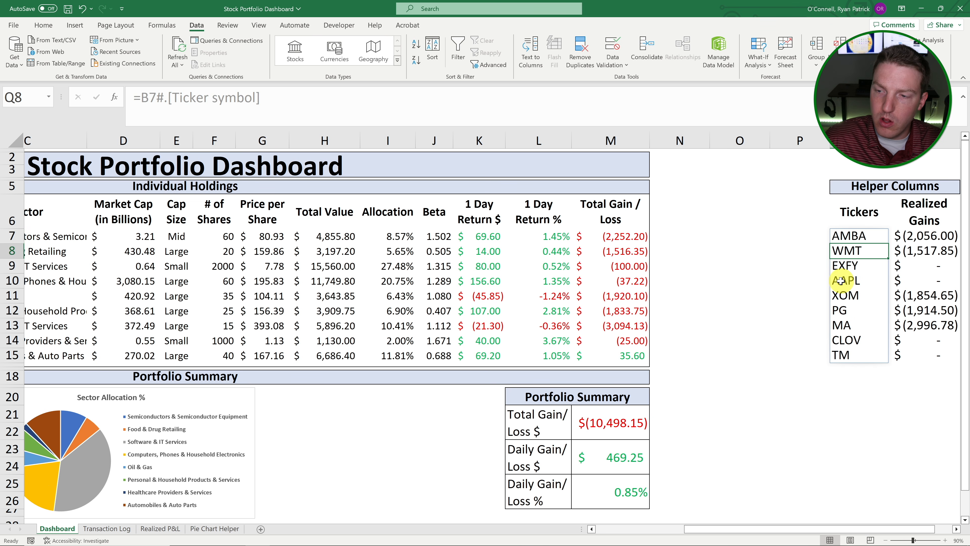
click(825, 242)
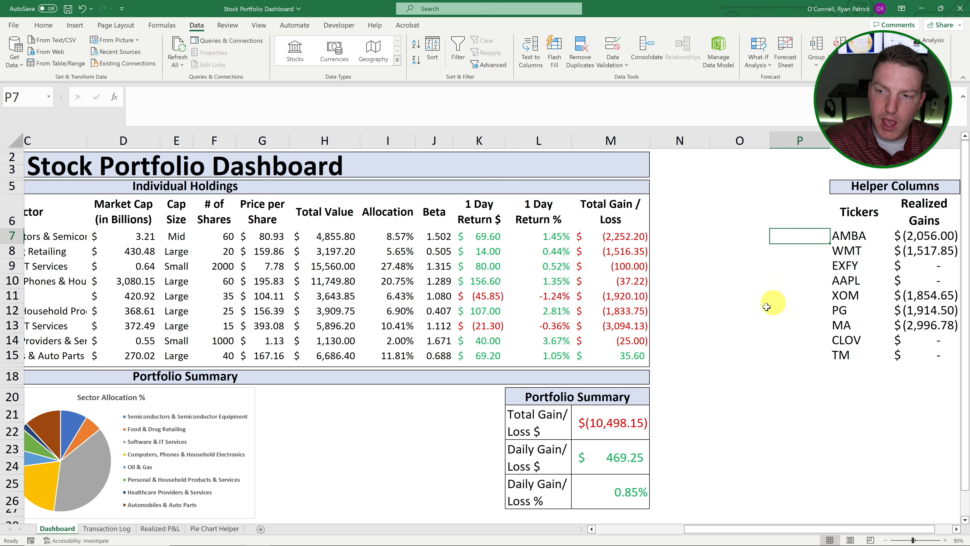
Insert an empty 2-D pie chart on the Dashboard, starting from blank cell H20.
click(320, 392)
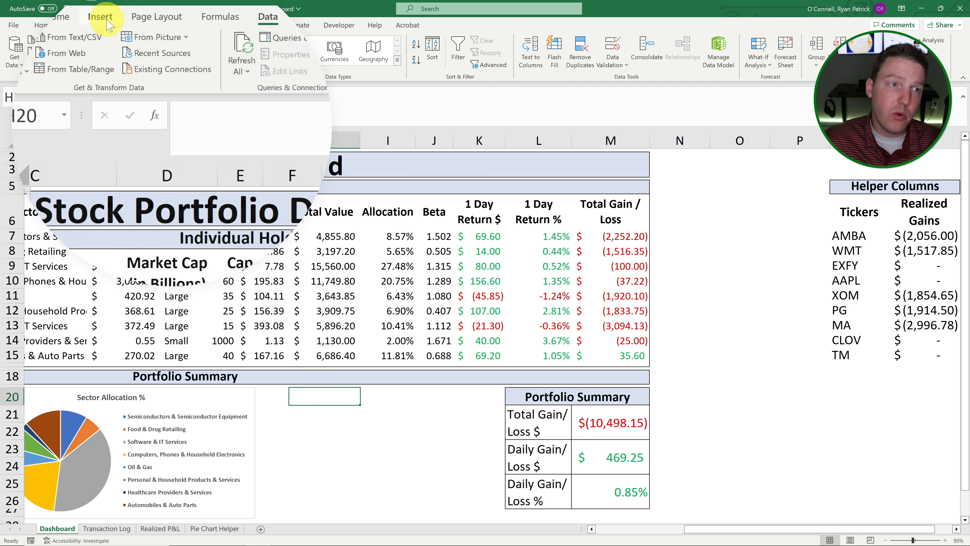
click(108, 22)
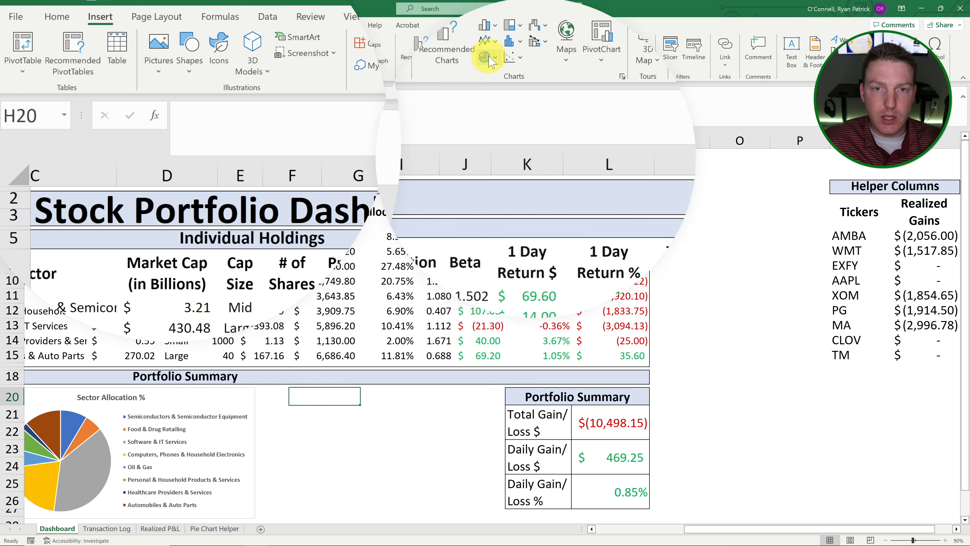
click(486, 58)
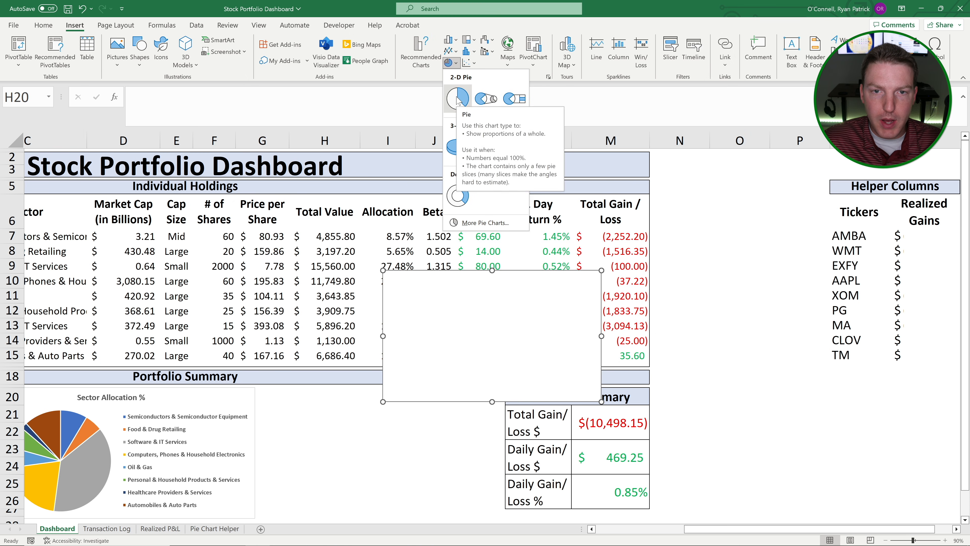
click(458, 100)
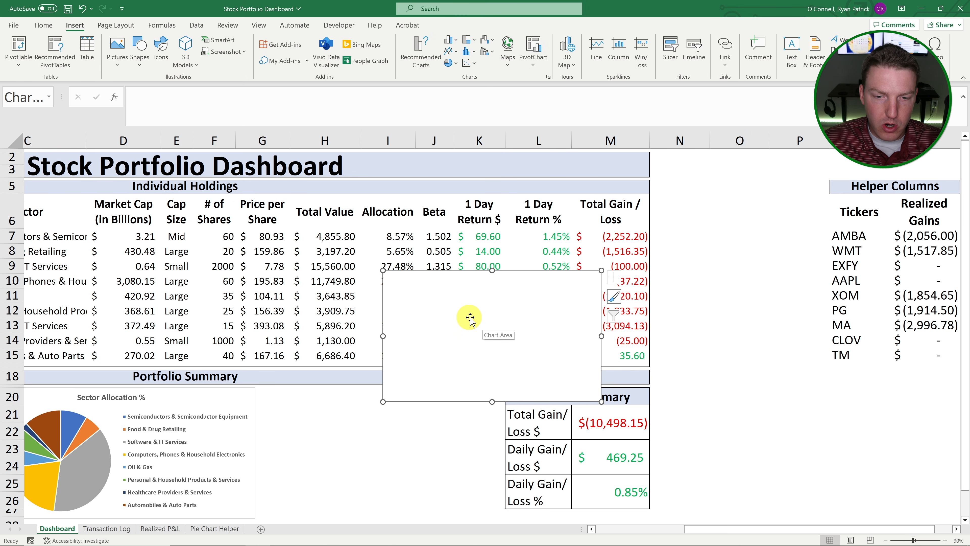
Add a data series to the empty pie chart, named from I6 with the allocation values in I7:I15.
right_click(458, 318)
click(463, 384)
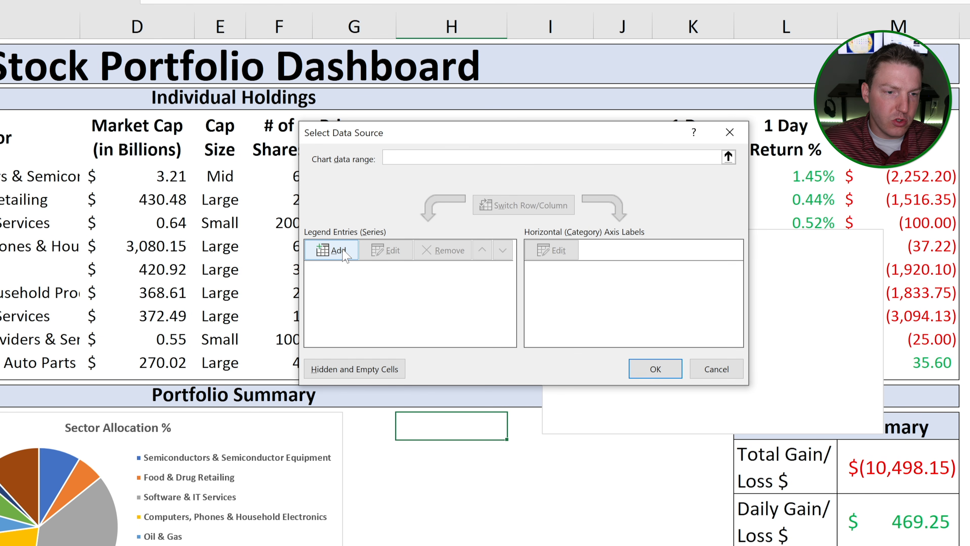
click(341, 251)
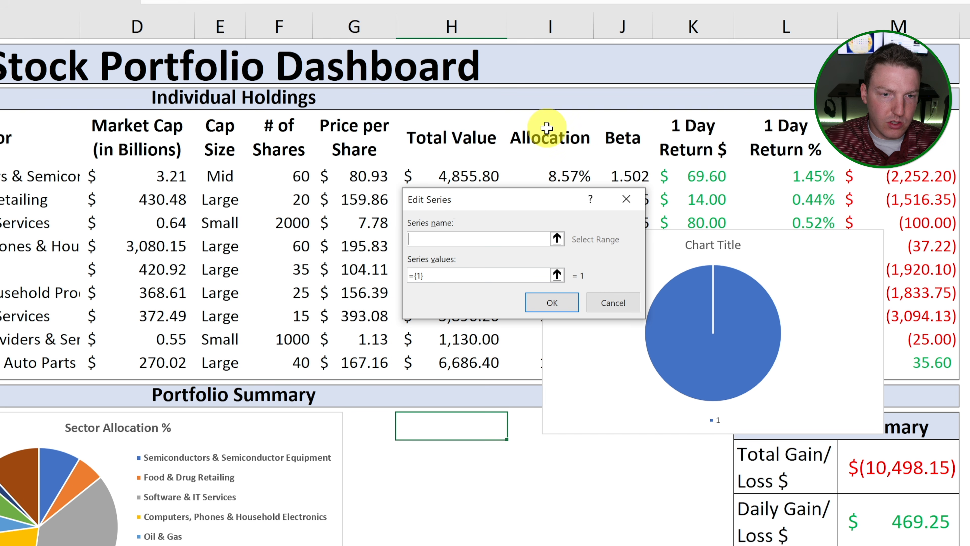
click(537, 142)
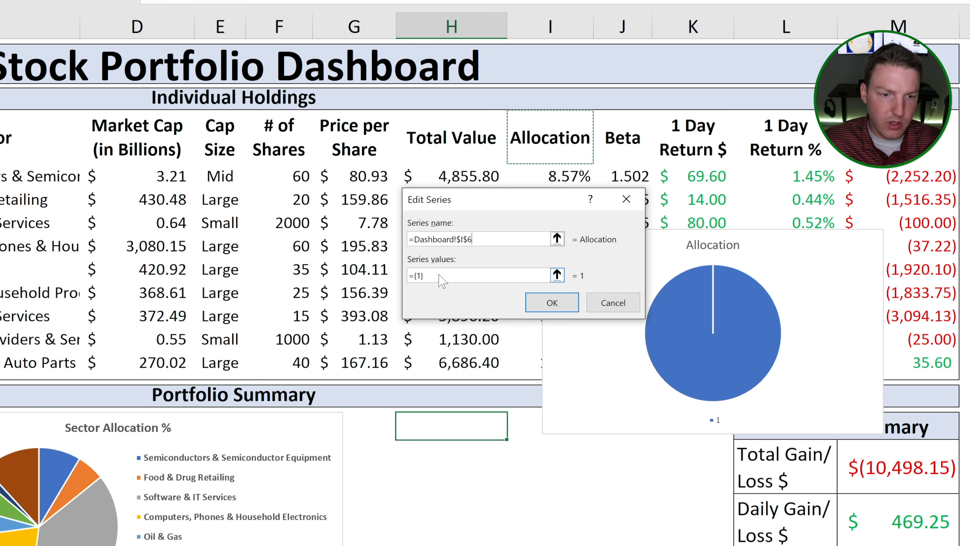
drag(439, 275, 405, 274)
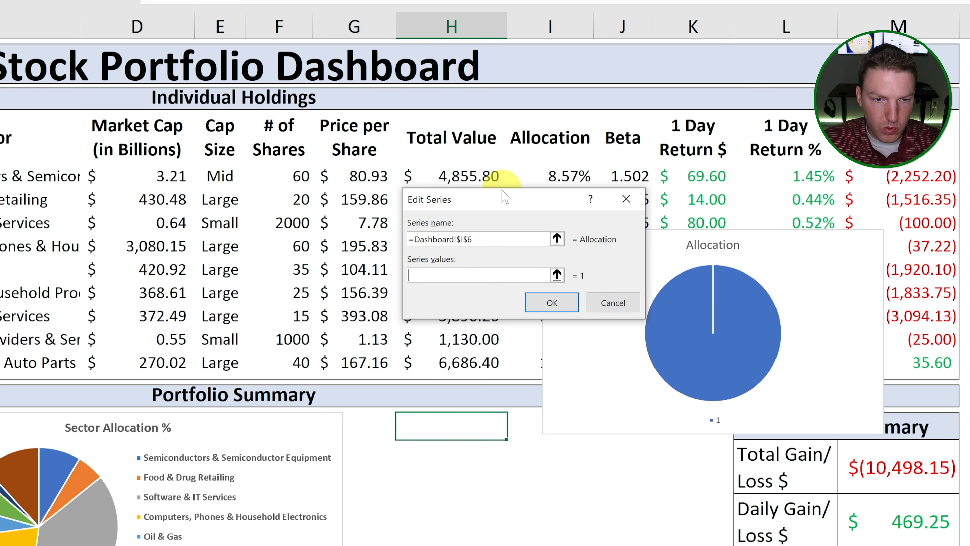
drag(506, 197, 240, 165)
drag(531, 178, 511, 362)
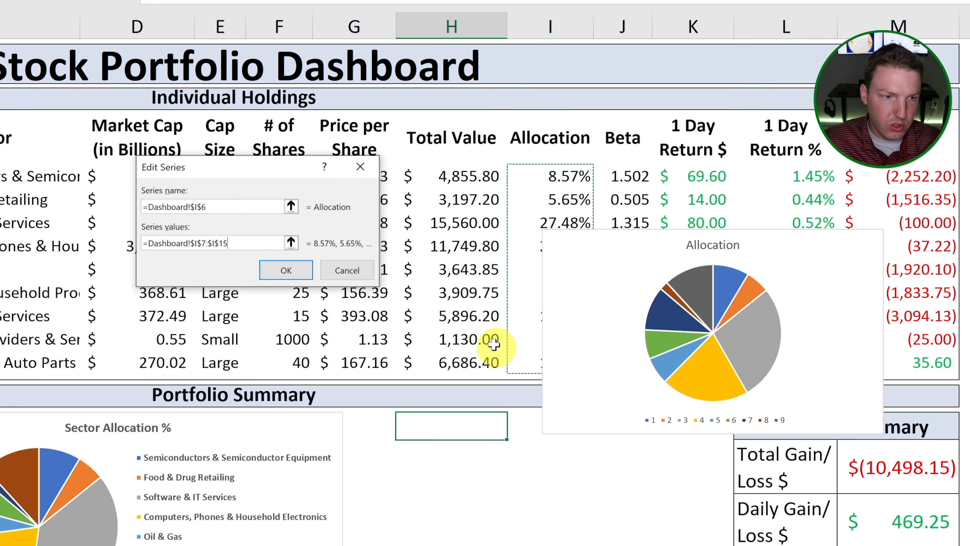
click(276, 270)
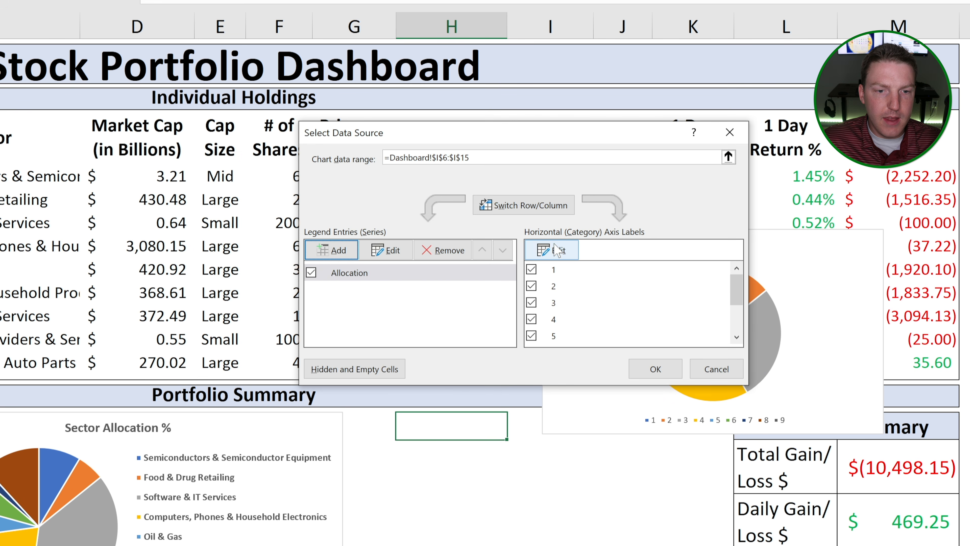
Use the tickers in Q7:Q15 as the pie chart's category labels and accept the data source.
click(562, 253)
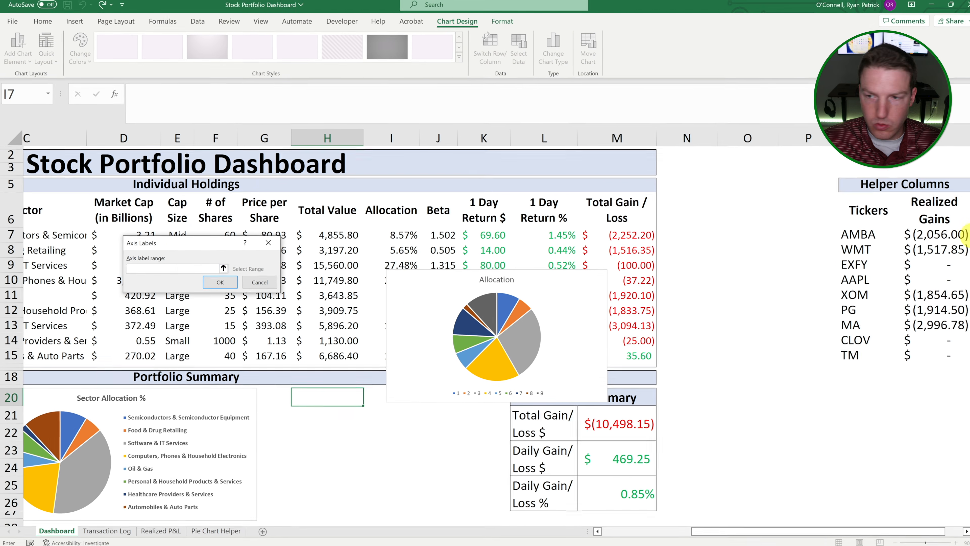
drag(855, 234, 854, 356)
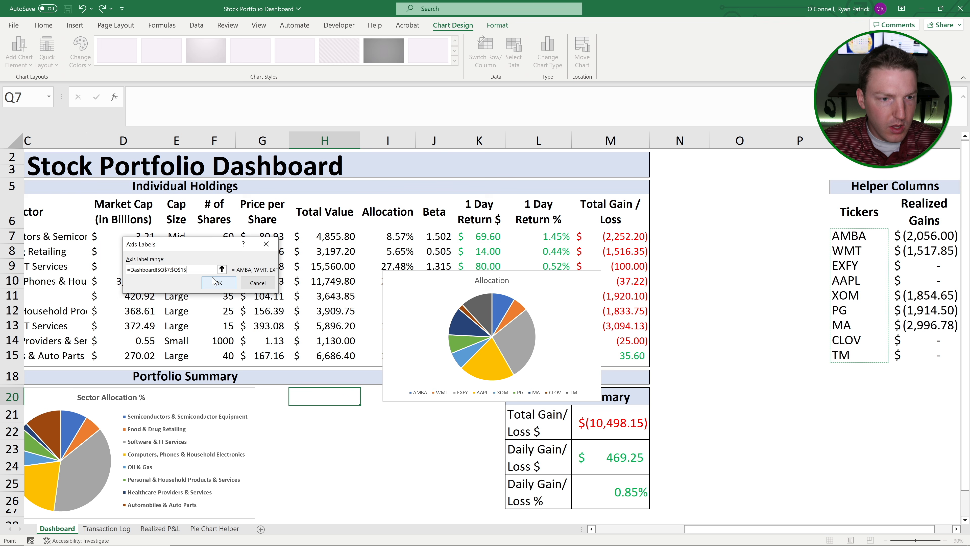
click(218, 282)
click(466, 363)
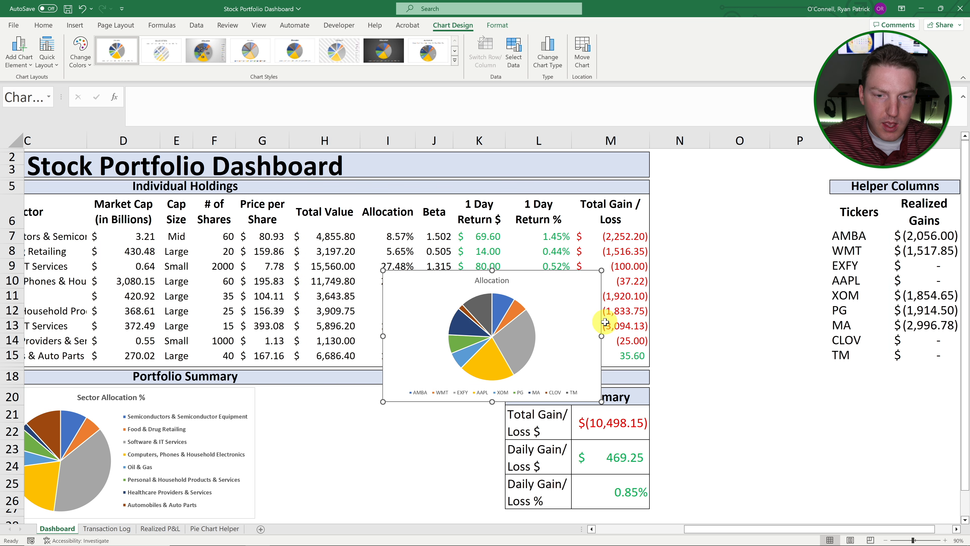
Move the Allocation pie chart between the sector chart and the Portfolio Summary table, with its text bold at size 12.
scroll(581, 303, down, 1)
scroll(580, 304, up, 1)
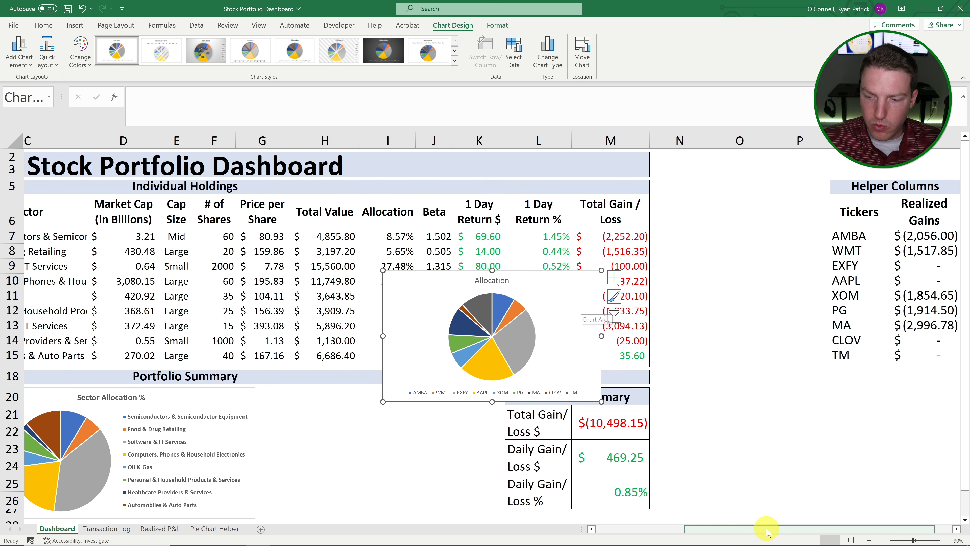
drag(768, 531, 679, 529)
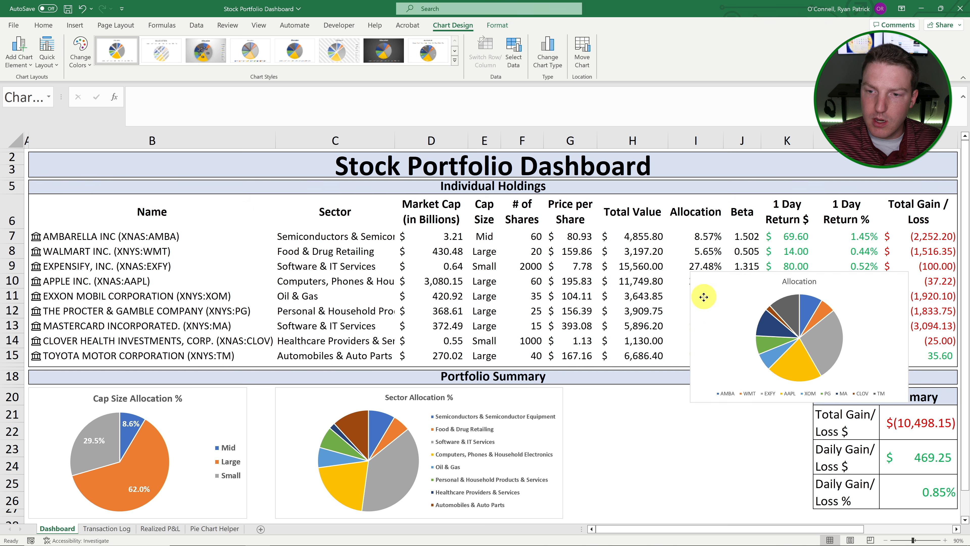
drag(704, 297, 594, 403)
click(43, 25)
click(175, 44)
click(175, 44)
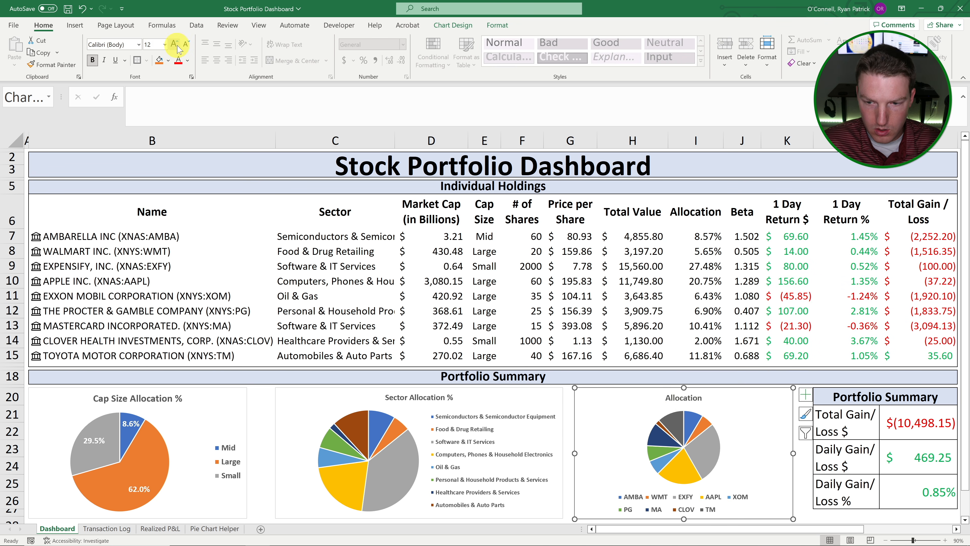
Match the title font sizes of the cap size, sector and Allocation pie charts at 16.
click(683, 398)
click(137, 398)
click(419, 397)
click(175, 43)
click(138, 398)
click(156, 44)
text(16)
key(Return)
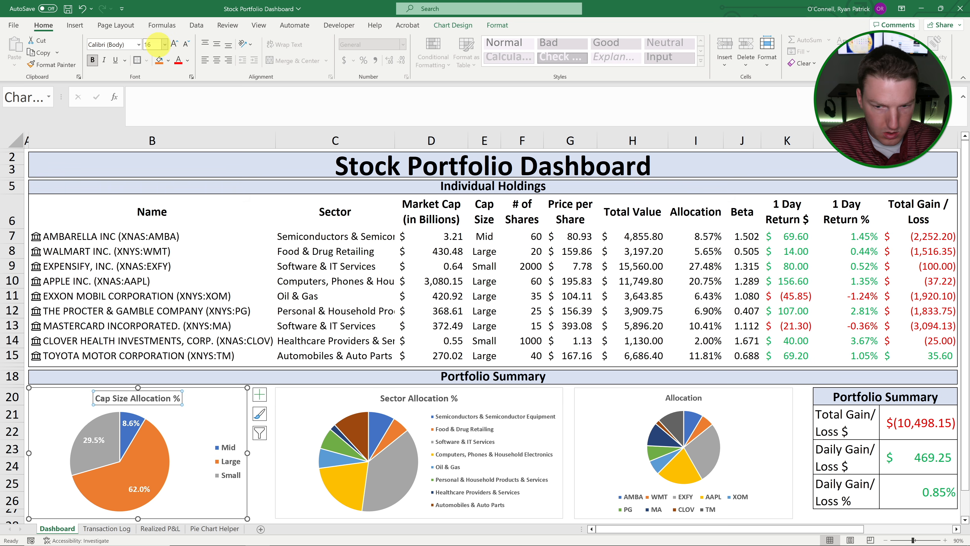
click(683, 398)
text(16)
key(Return)
Set the Allocation chart's legend position to Right, widen the legend into two columns and deselect the chart.
click(806, 394)
click(884, 434)
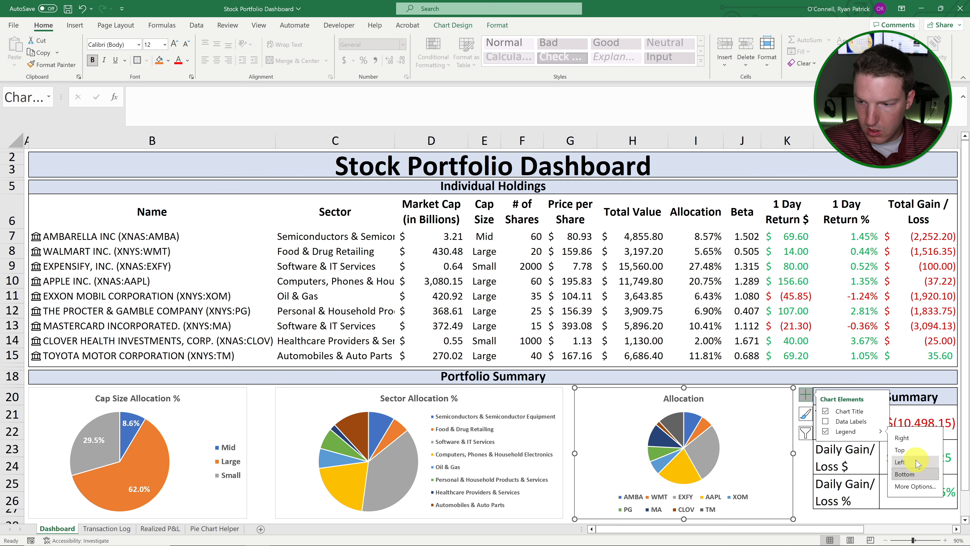
click(905, 435)
drag(756, 462, 719, 461)
click(592, 400)
key(Escape)
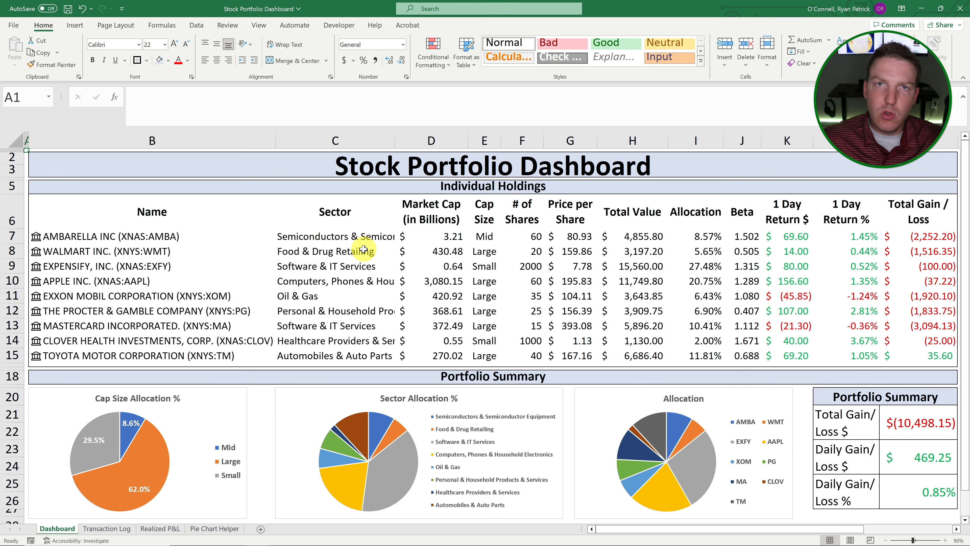